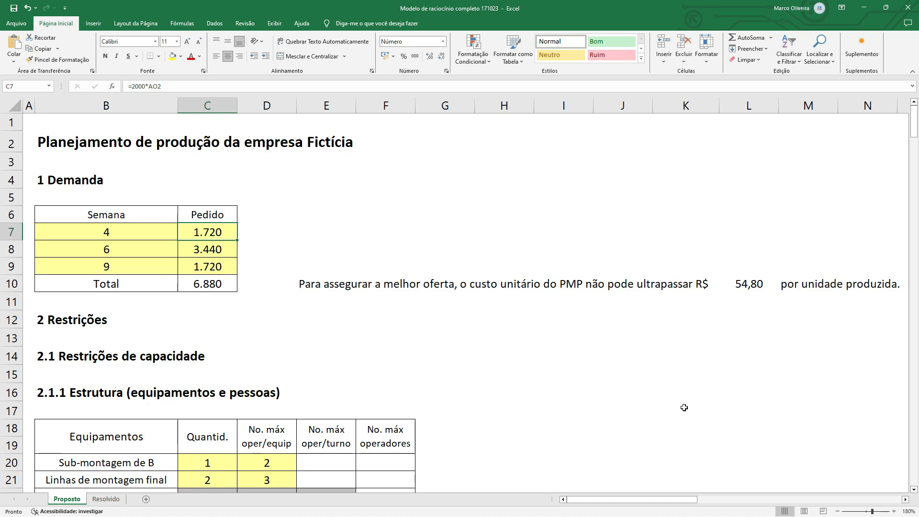
Step: Open the Resolvido sheet and review the solved production plan up to its beginning
click(12, 142)
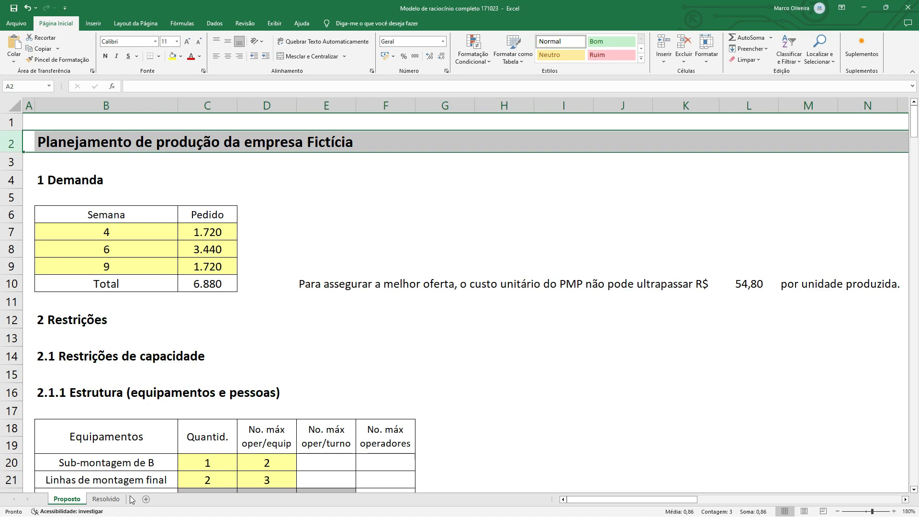
click(106, 499)
scroll(516, 374, up, 5)
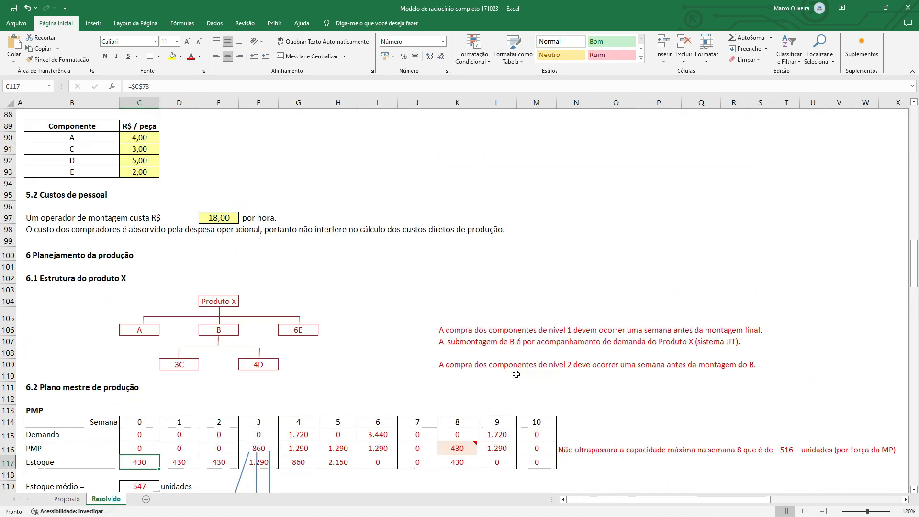
scroll(516, 374, up, 20)
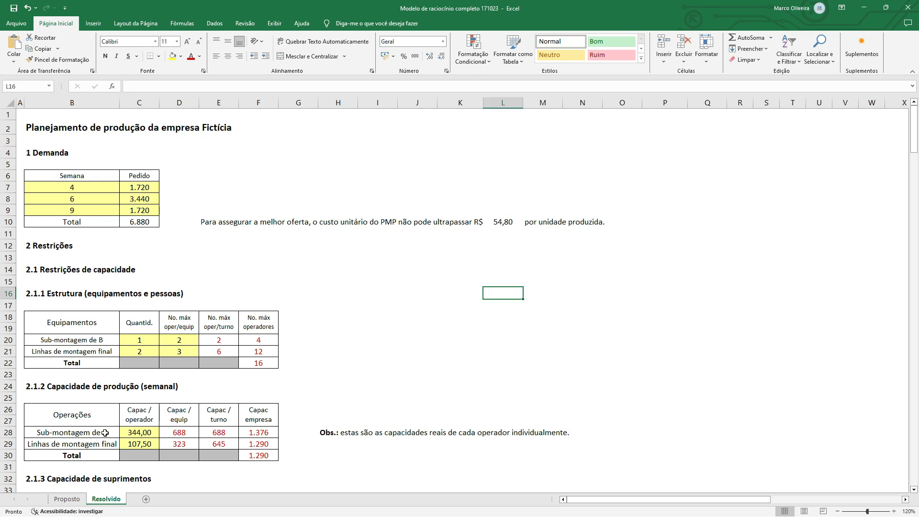
Step: Return to the Proposto sheet and examine the Demanda table's weeks 4, 6 and 9, their orders and the total
click(66, 500)
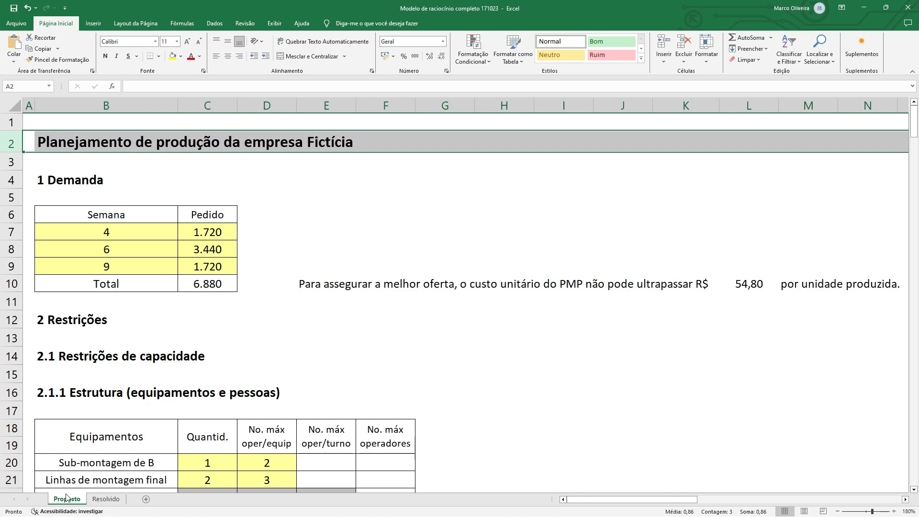
drag(45, 211, 209, 290)
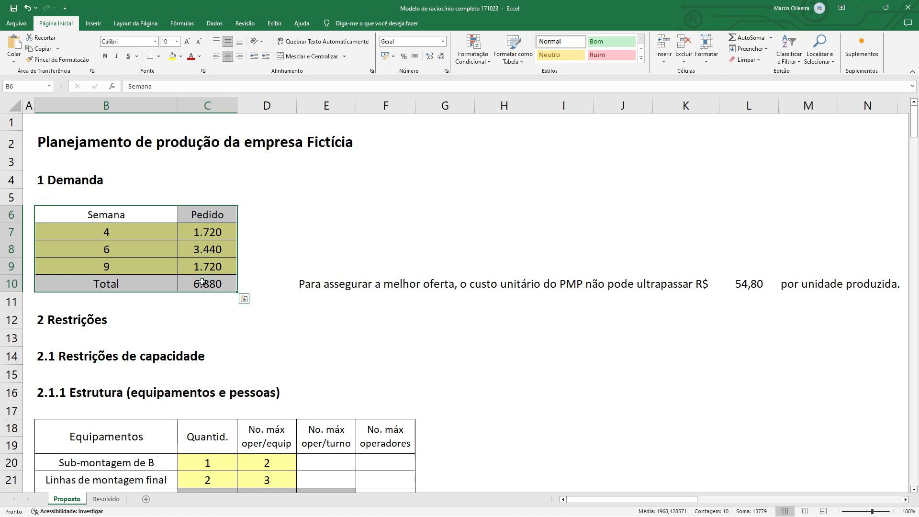
drag(95, 212, 97, 230)
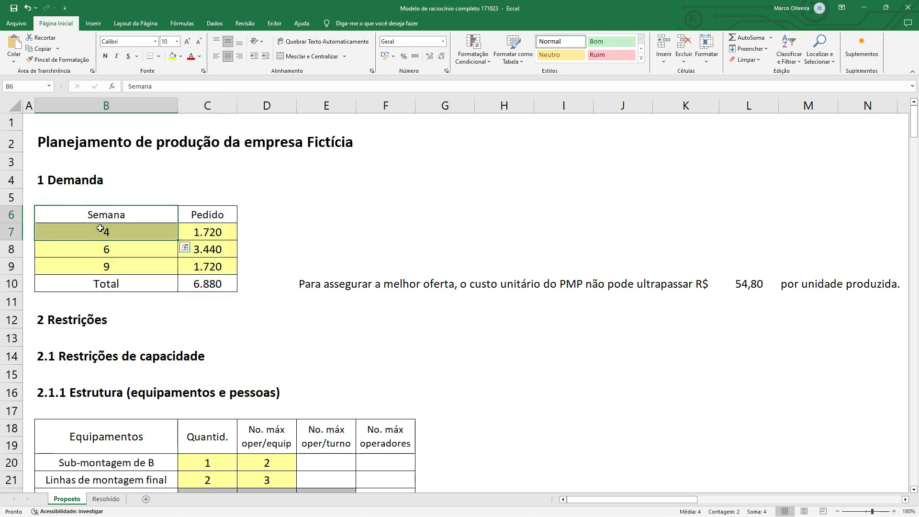
click(316, 141)
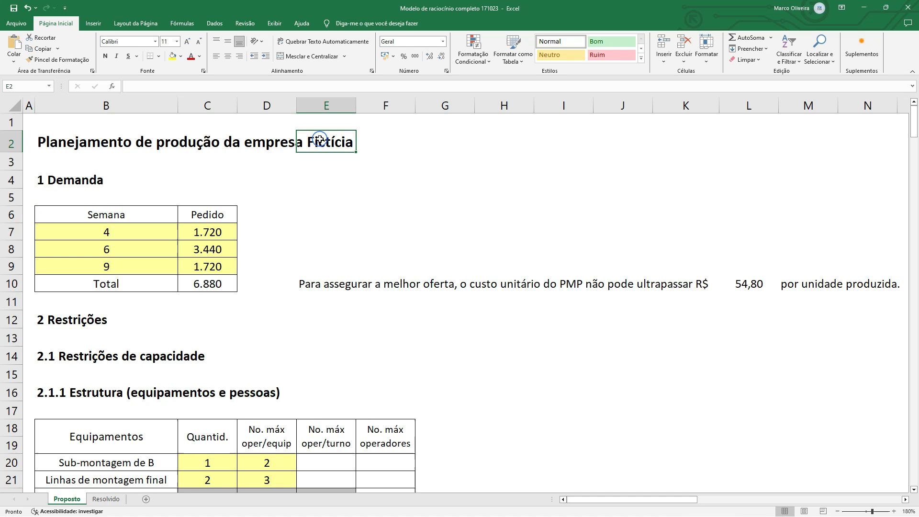
click(98, 234)
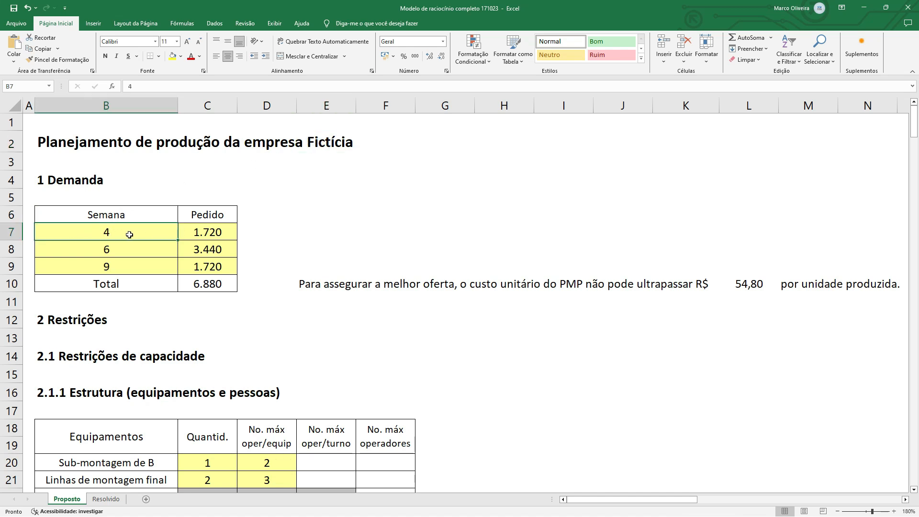
click(201, 233)
click(200, 234)
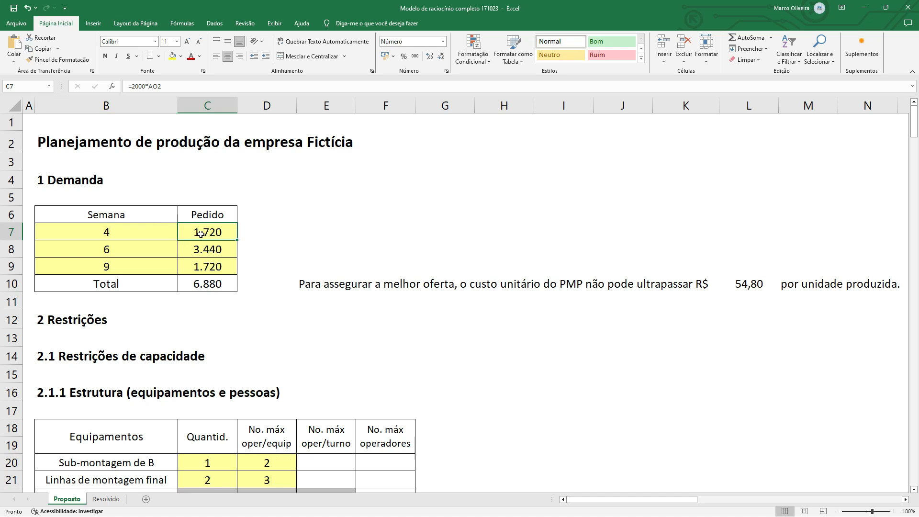
drag(98, 250, 199, 249)
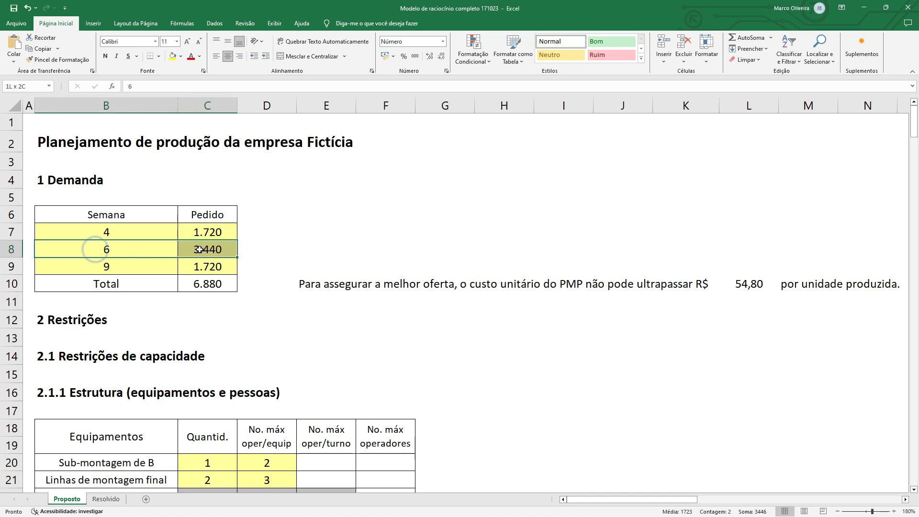
drag(76, 269, 201, 271)
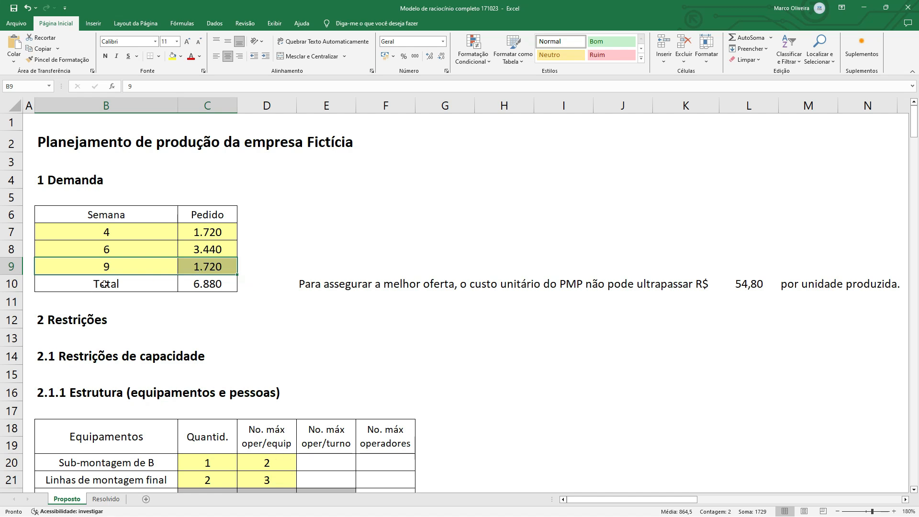
click(12, 284)
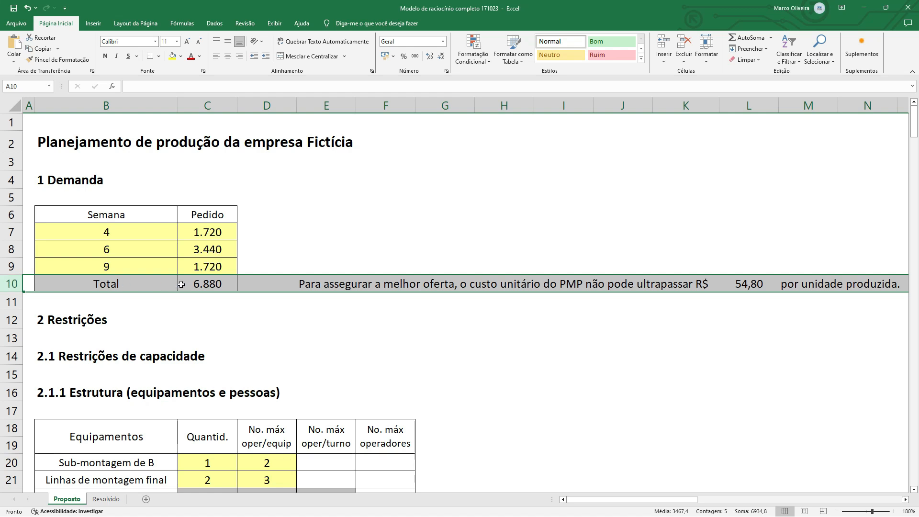
click(200, 284)
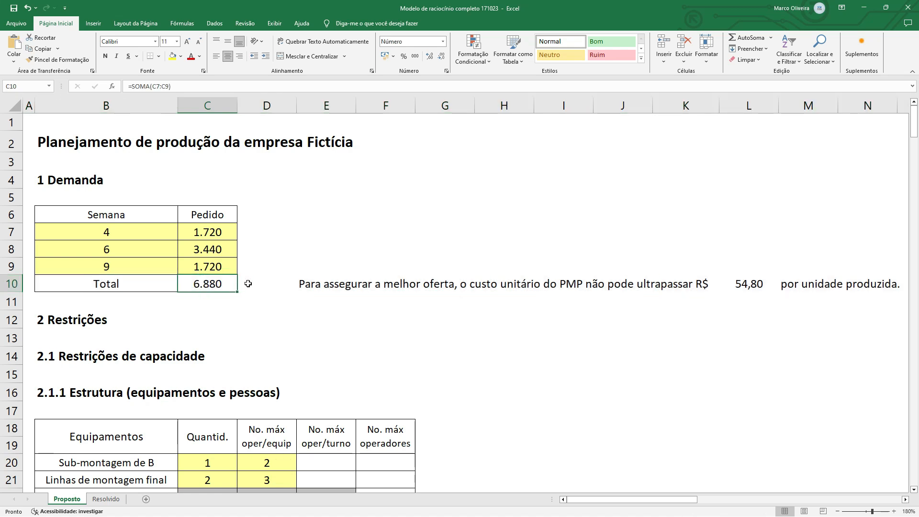
Step: Examine the note beside the Demanda table about the maximum PMP unit cost and its limit value
click(307, 285)
drag(307, 286, 865, 286)
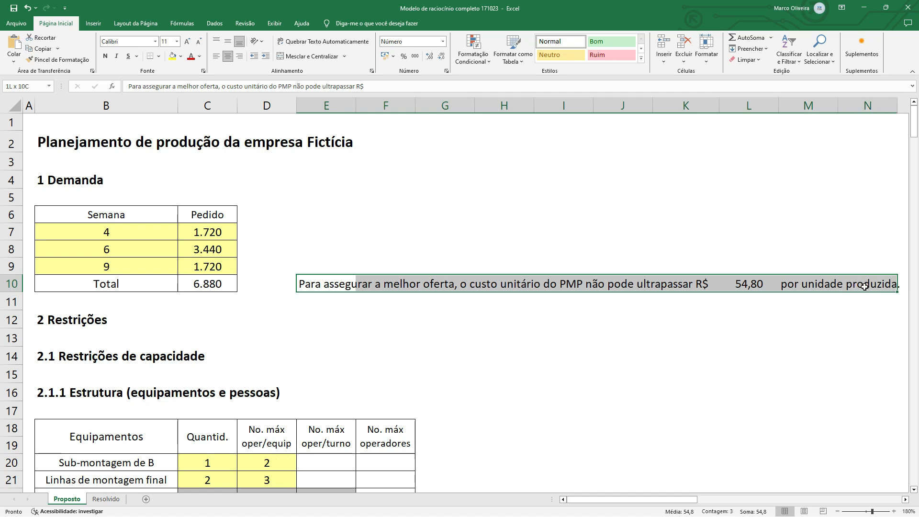
click(320, 283)
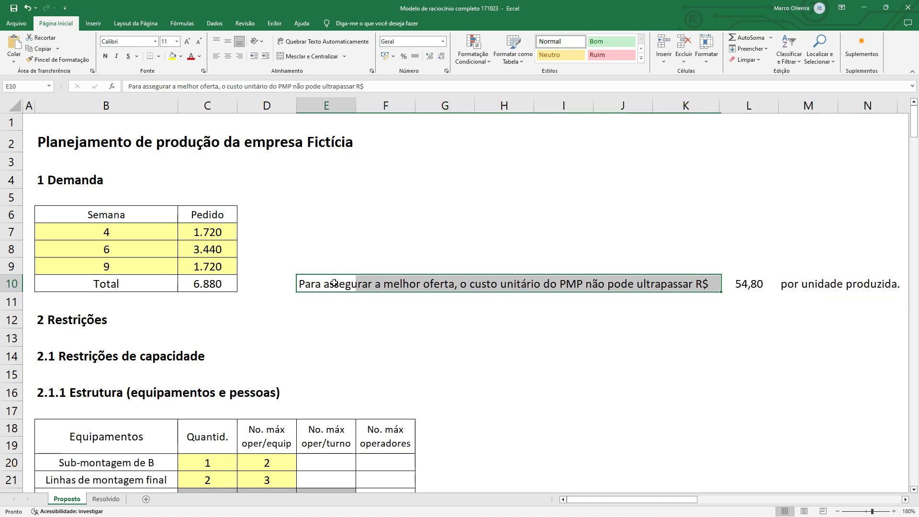
drag(574, 283, 856, 282)
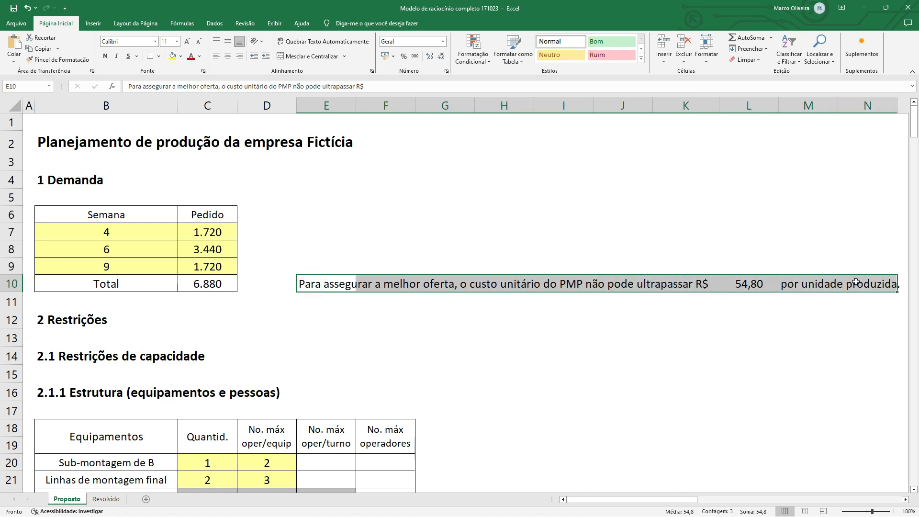
click(735, 286)
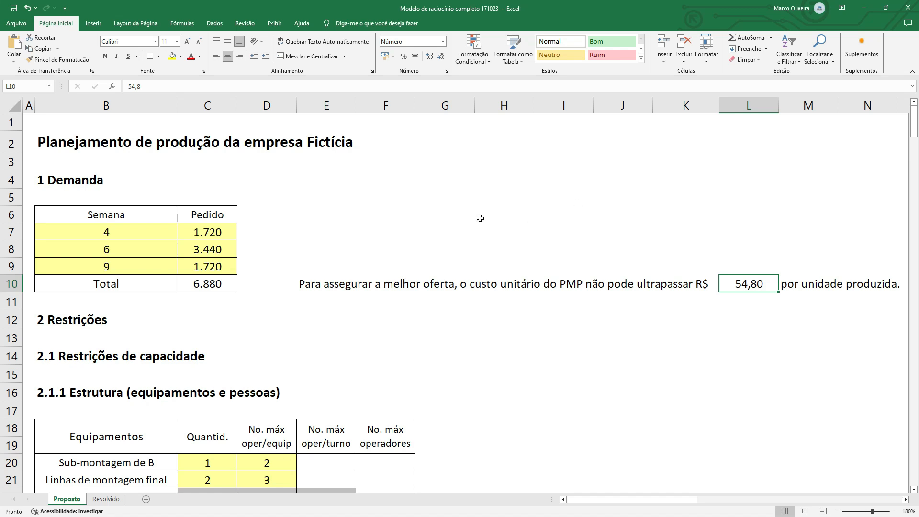
drag(309, 283, 870, 288)
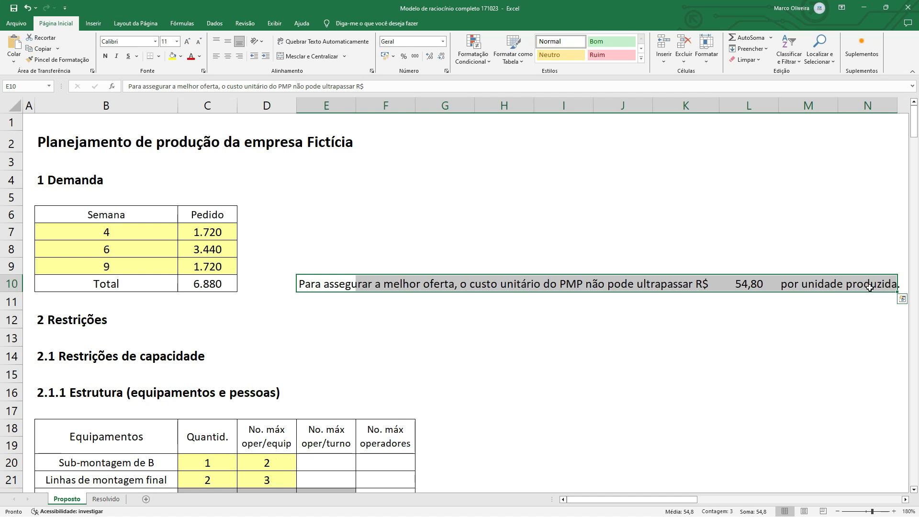
Step: Review the whole Demanda section, covering the order table together with the unit cost note
drag(35, 179, 861, 284)
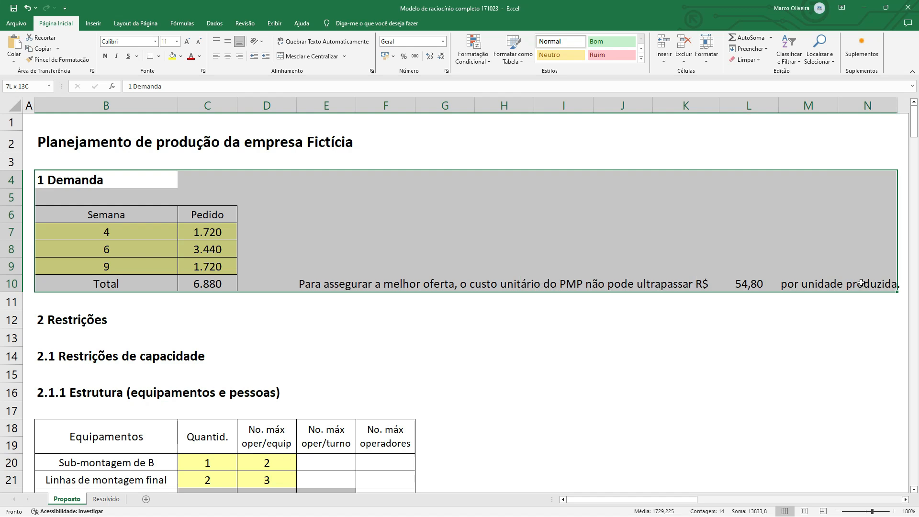
drag(861, 284, 861, 283)
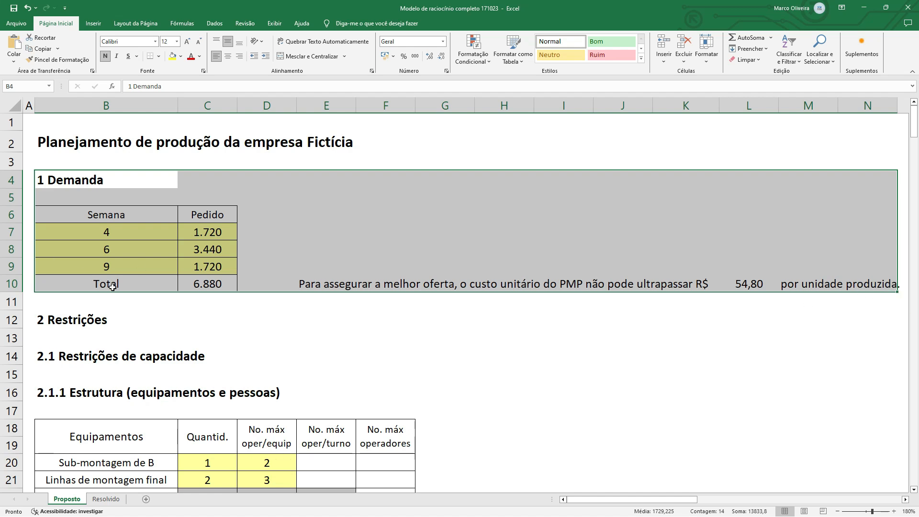
click(139, 303)
drag(61, 209, 877, 305)
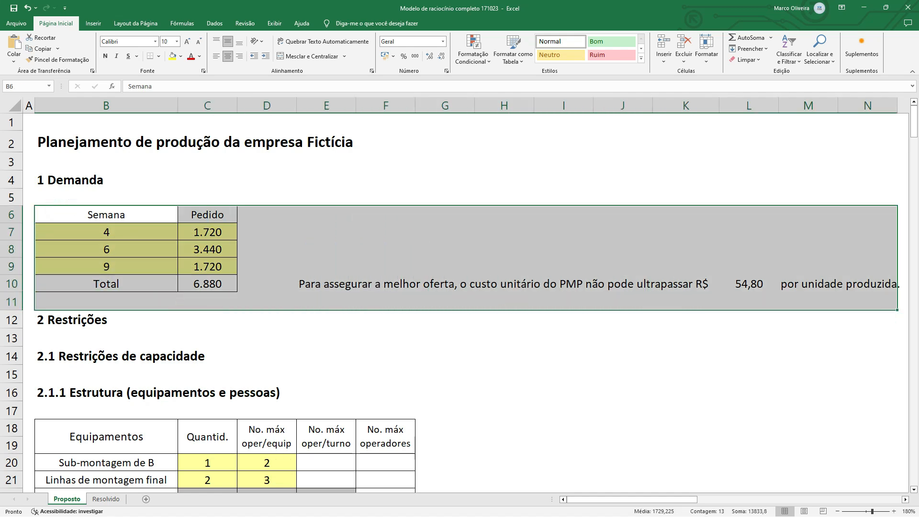
click(64, 193)
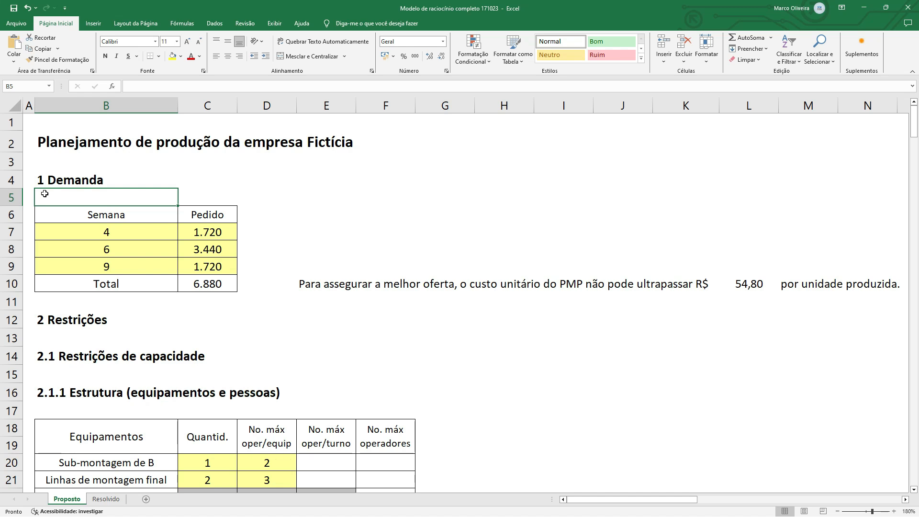
drag(46, 195, 245, 303)
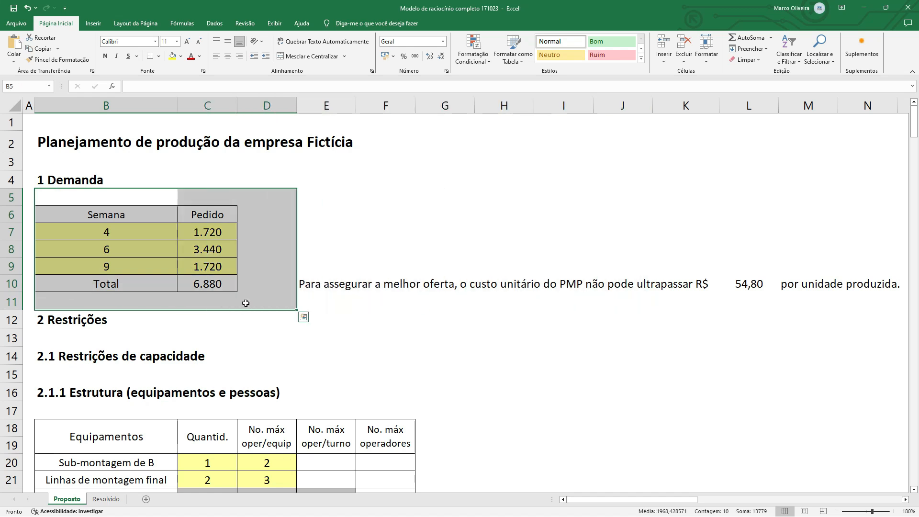
Step: Examine the headings of sections 2.1 Restrições de capacidade and 2.1.1 Estrutura, and the Equipamentos table header
scroll(234, 304, down, 3)
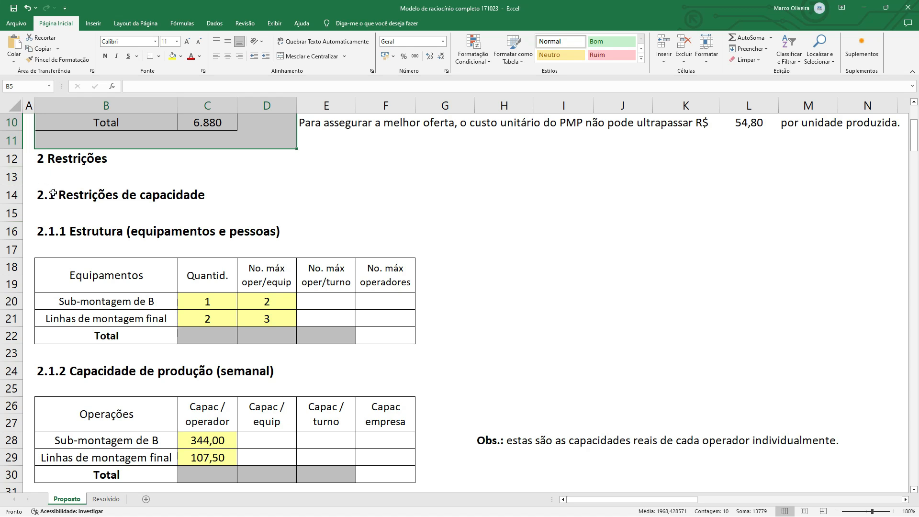
click(26, 198)
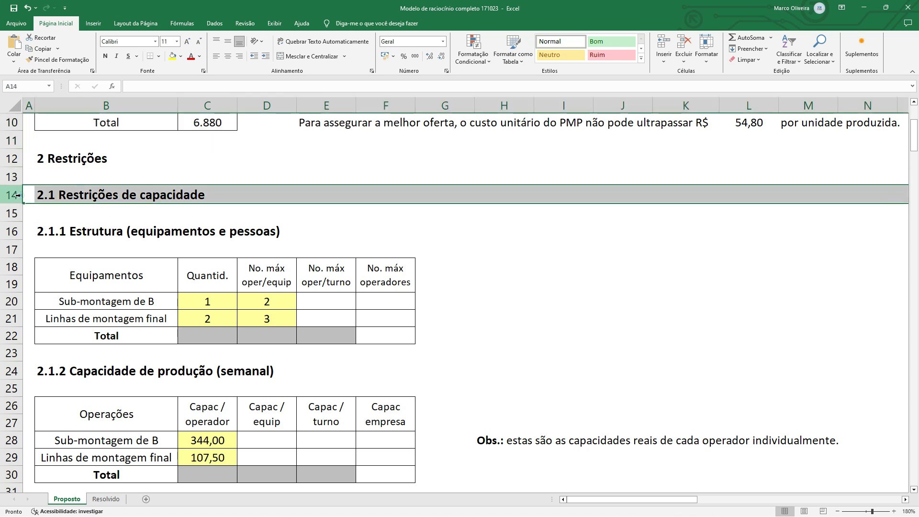
click(42, 231)
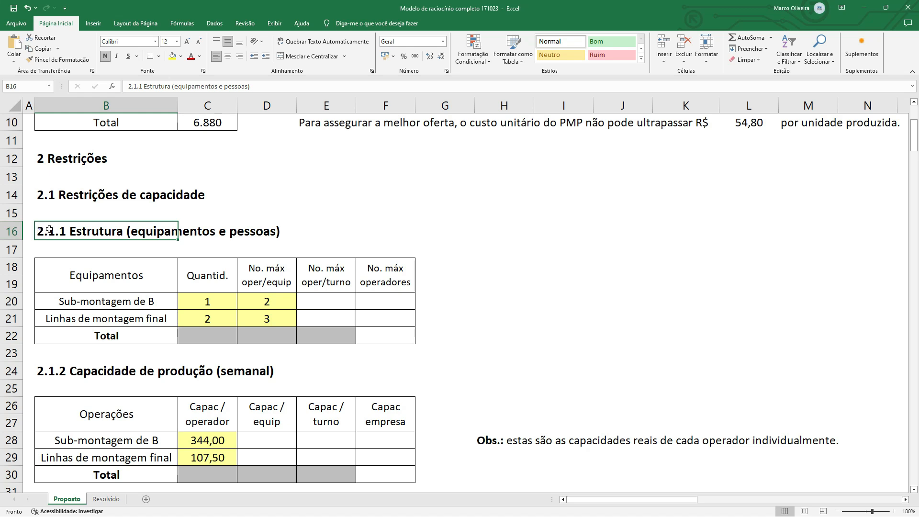
drag(41, 229, 271, 231)
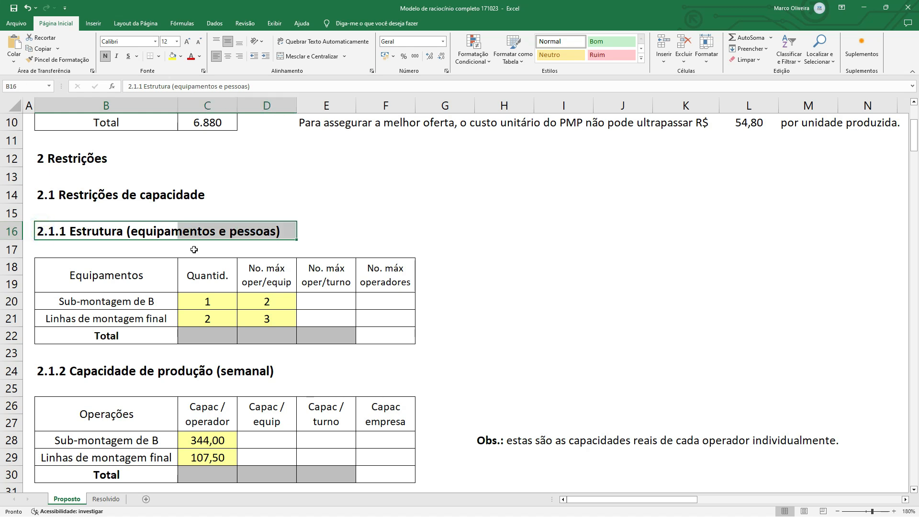
click(113, 264)
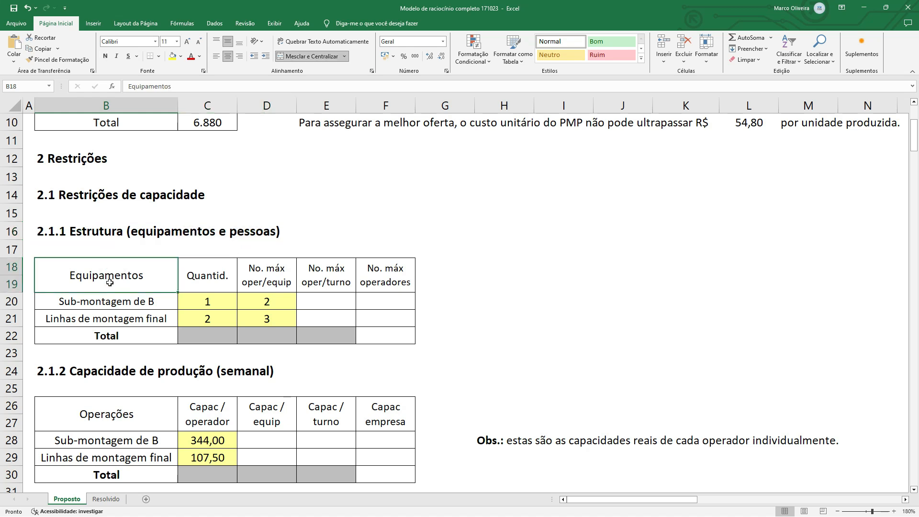
Step: Examine the Sub-montagem de B and Linhas de montagem final rows of the Equipamentos table
click(101, 303)
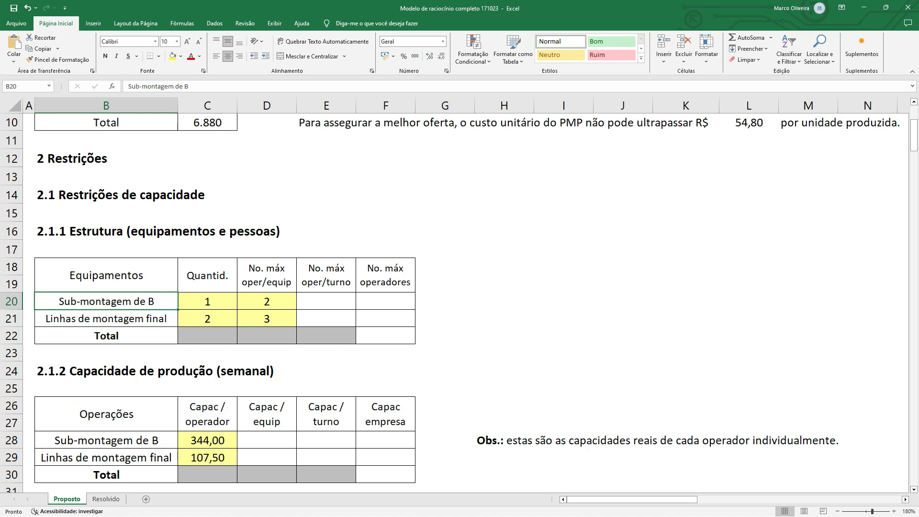
click(11, 319)
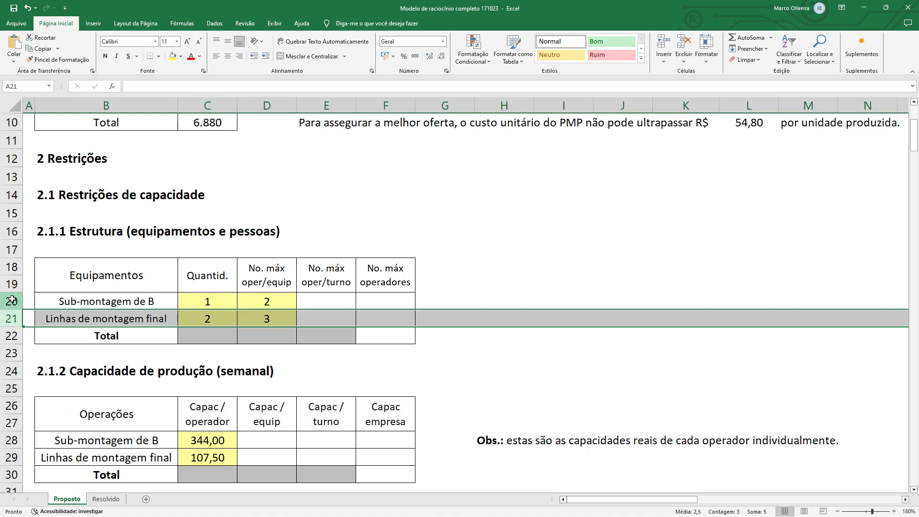
click(9, 301)
click(11, 319)
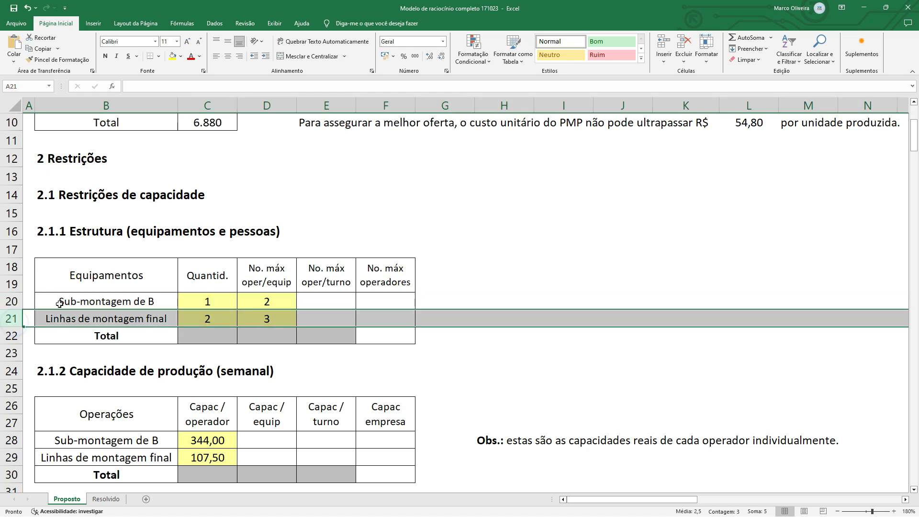
click(10, 301)
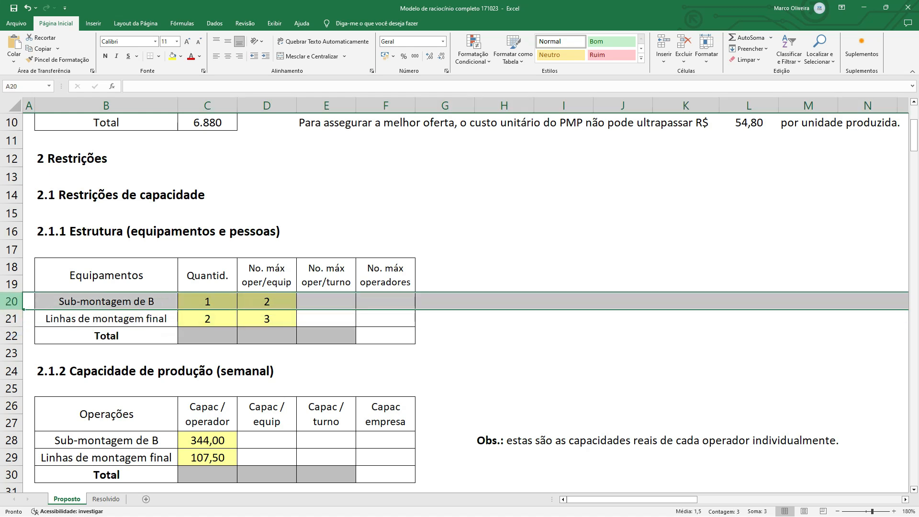
Step: Examine the quantity and the maximum operators per equipment for Sub-montagem de B
click(207, 302)
click(207, 301)
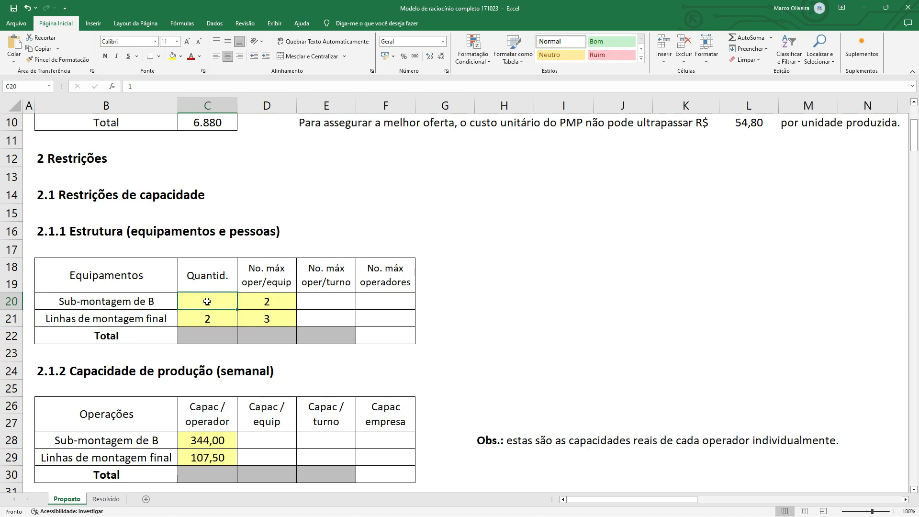
click(259, 301)
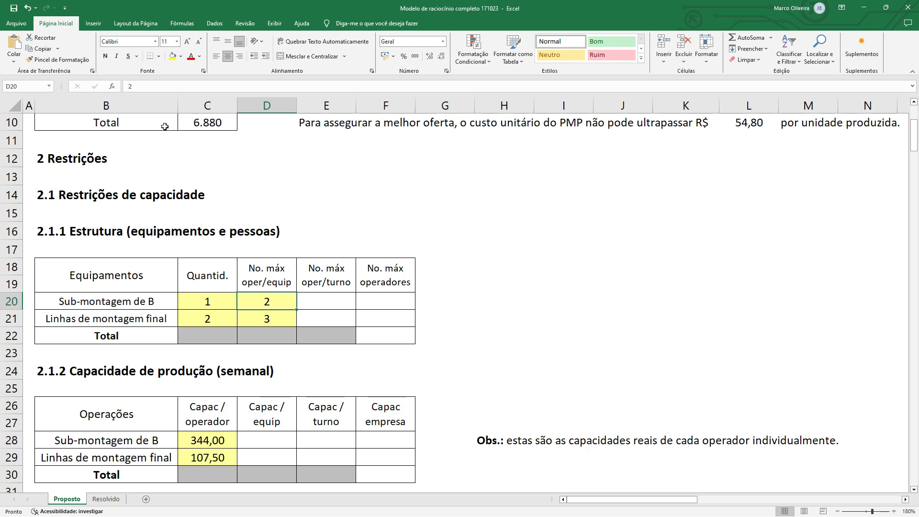
click(207, 299)
click(272, 298)
Step: Examine the Linhas de montagem final row, comparing its equipment quantity with its maximum operators per equipment
click(8, 318)
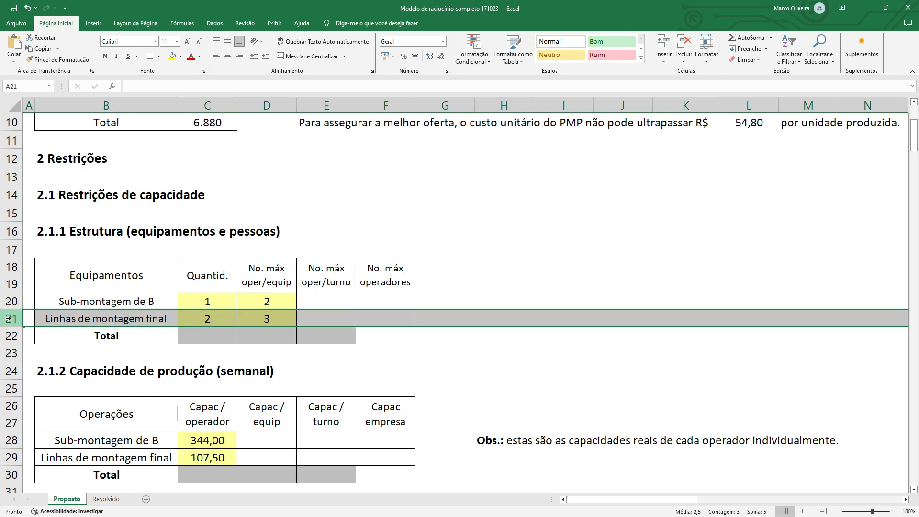
click(195, 319)
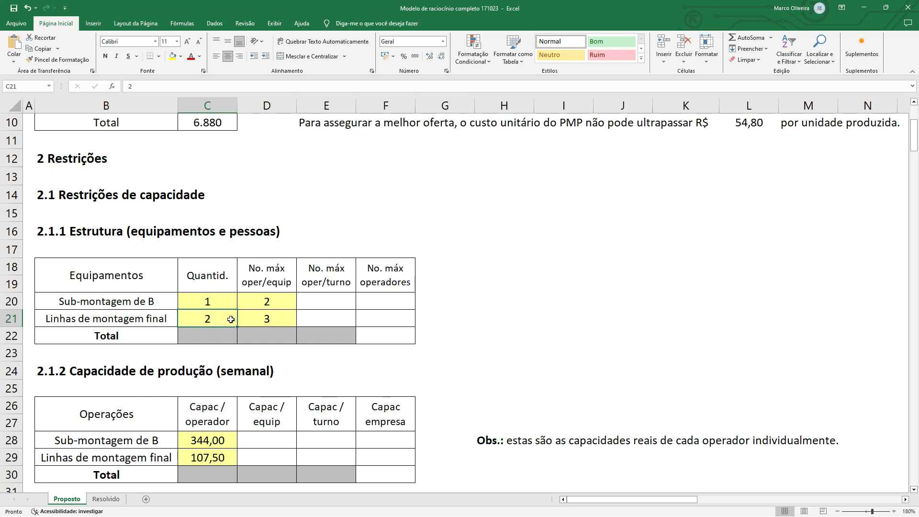
click(252, 267)
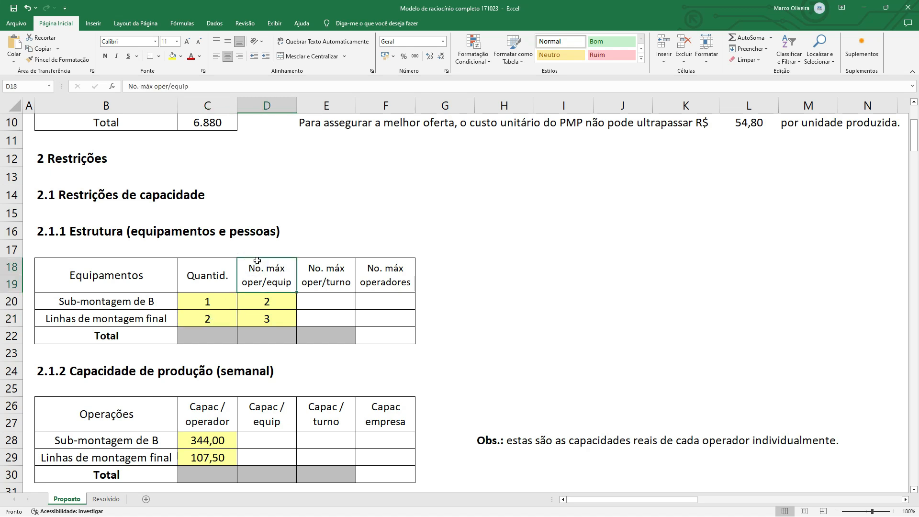
click(268, 319)
text(3)
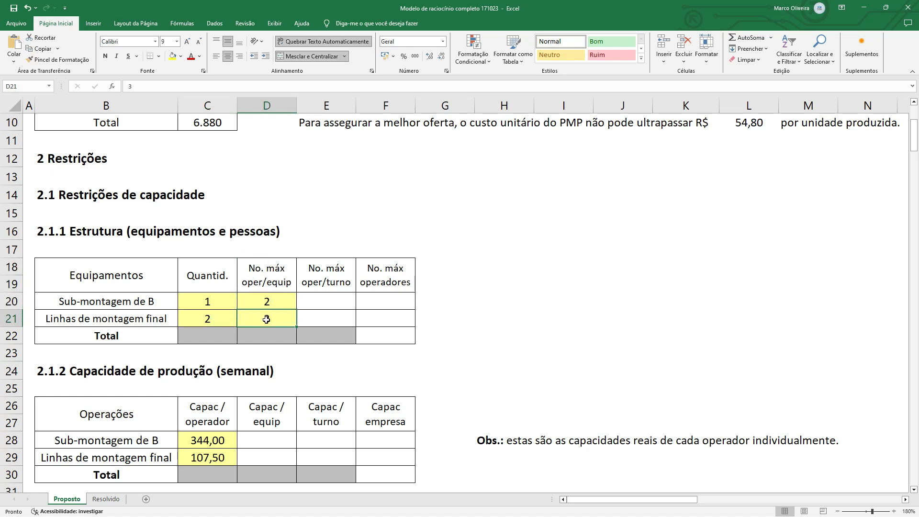
click(187, 316)
key(Right)
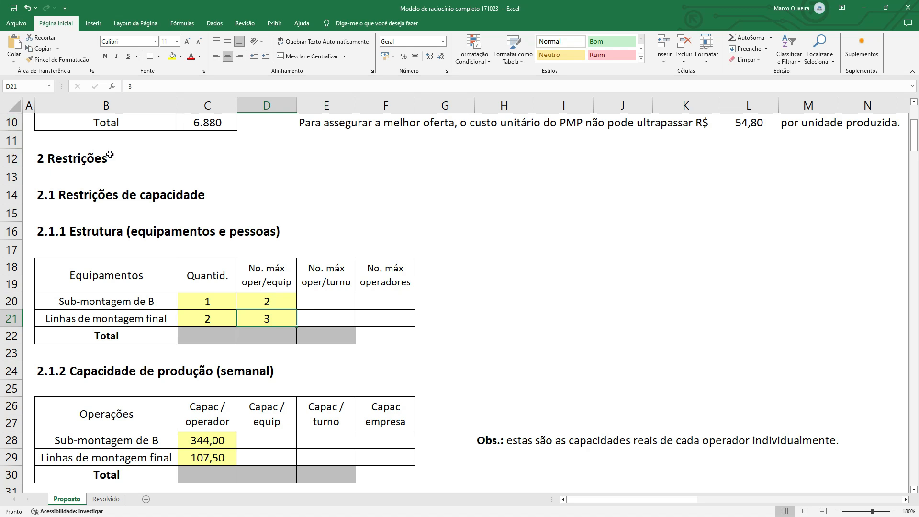
click(203, 317)
key(shift+Right)
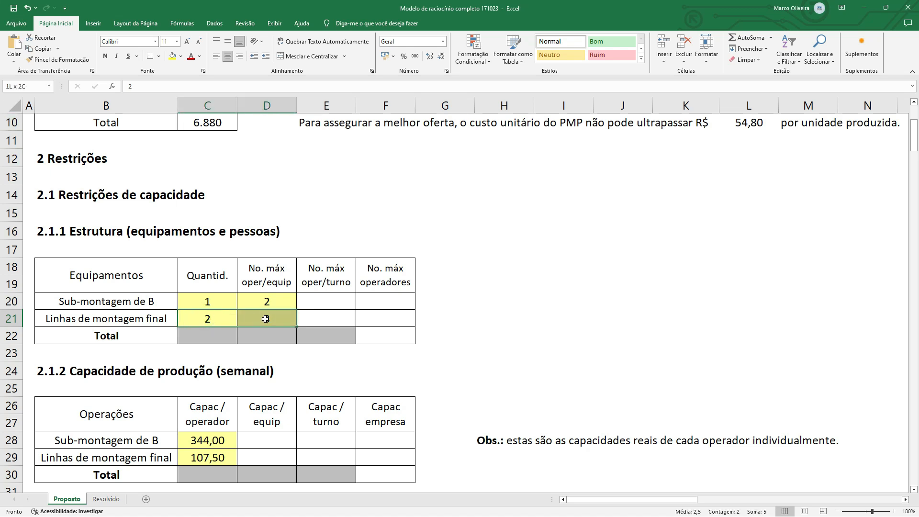
click(249, 320)
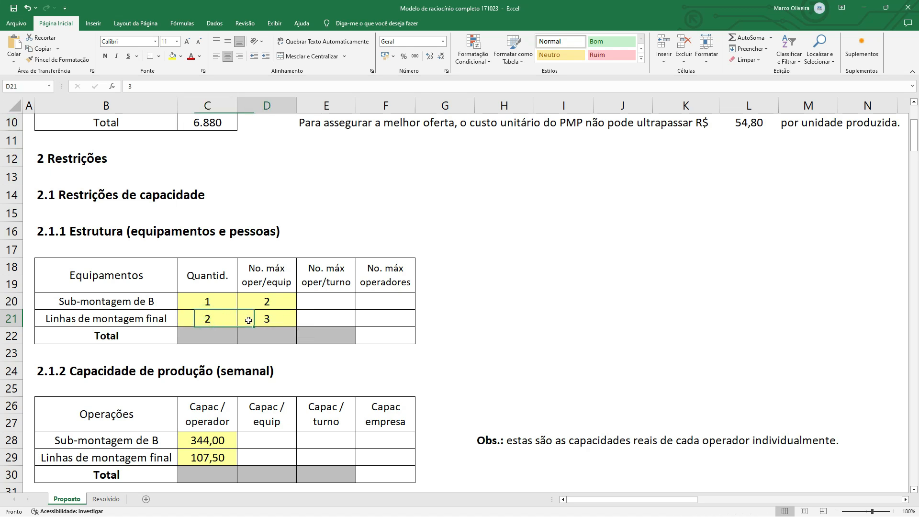
click(196, 319)
shift+click(243, 319)
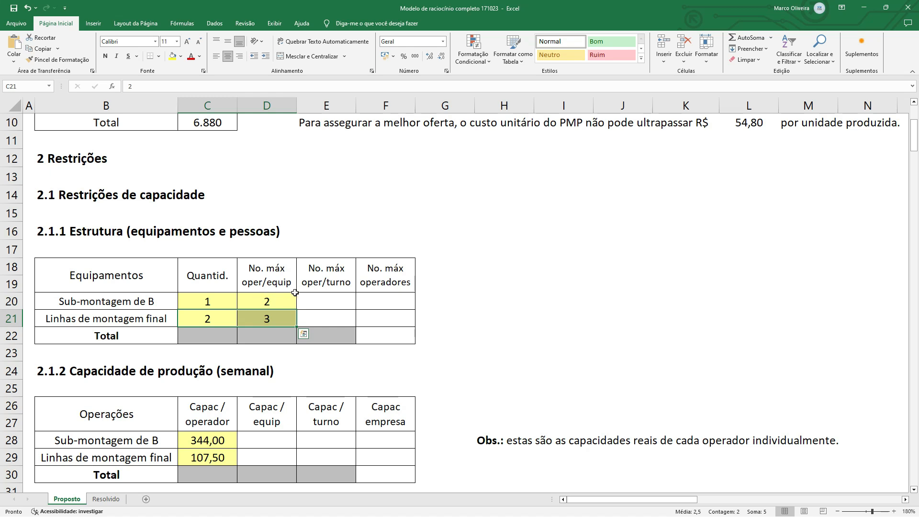
Step: Copy cells E20:F22 from the Resolvido sheet into the blank No. máx oper/turno and No. máx operadores cells on Proposto
drag(312, 295, 371, 337)
drag(221, 301, 269, 316)
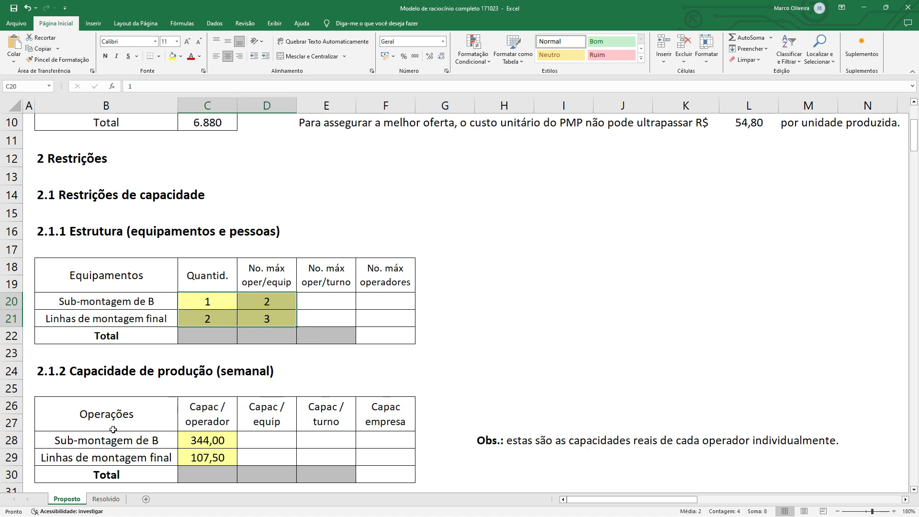
click(105, 499)
drag(211, 342, 261, 364)
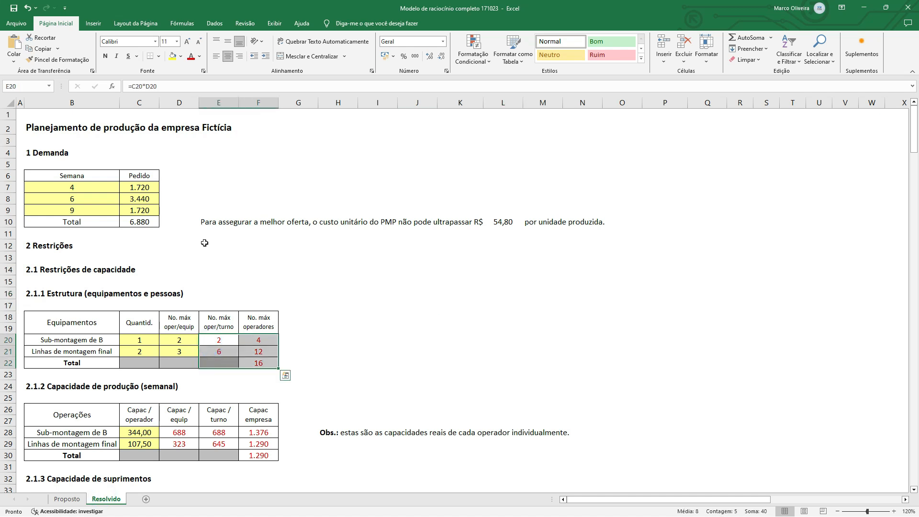
click(44, 49)
click(331, 298)
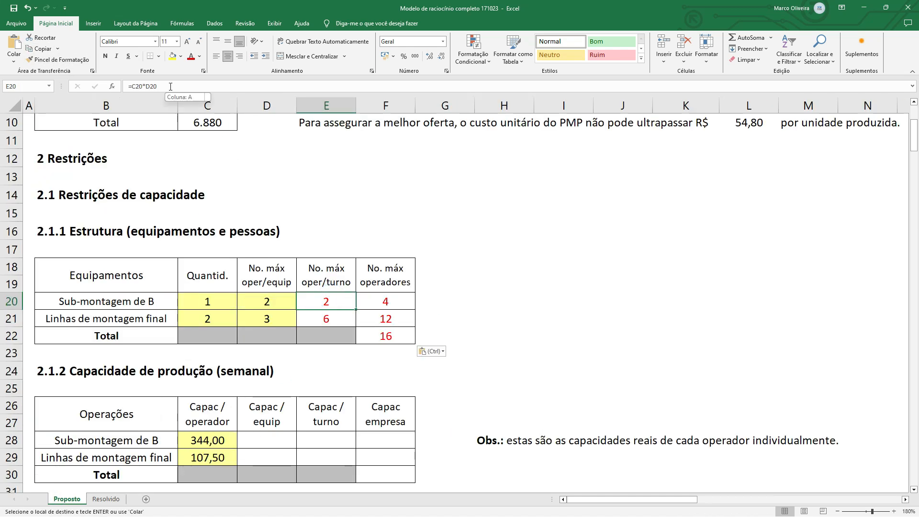
Step: Inspect the No. máx oper/turno formula for Sub-montagem de B and its referenced cells, leaving the formula unedited
click(335, 278)
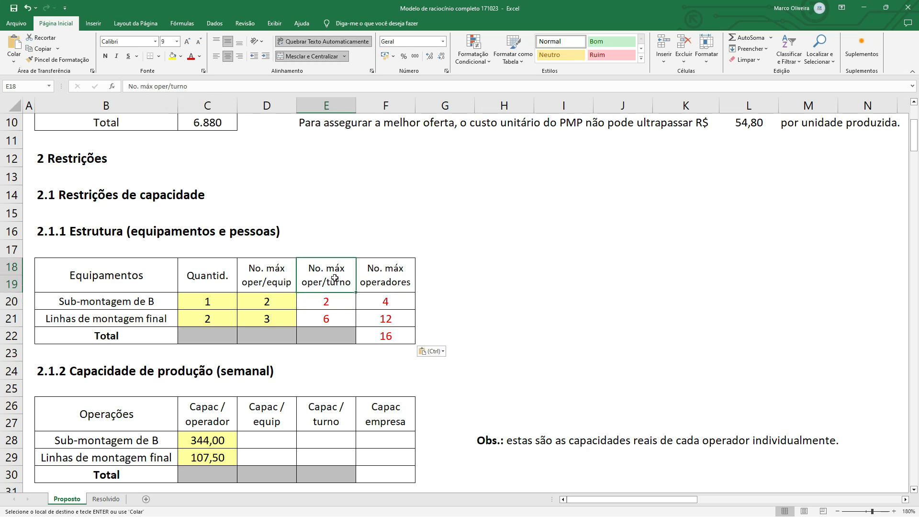
click(328, 304)
click(168, 89)
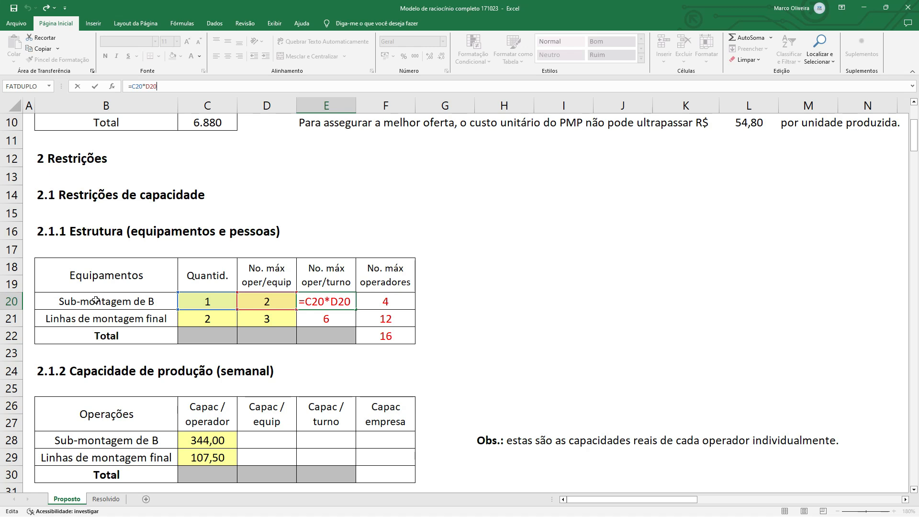
key(ctrl+Return)
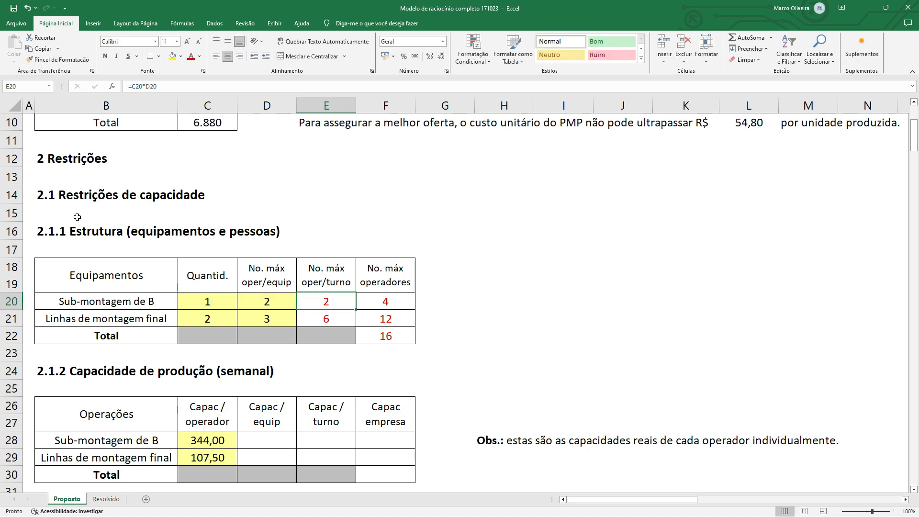
click(186, 86)
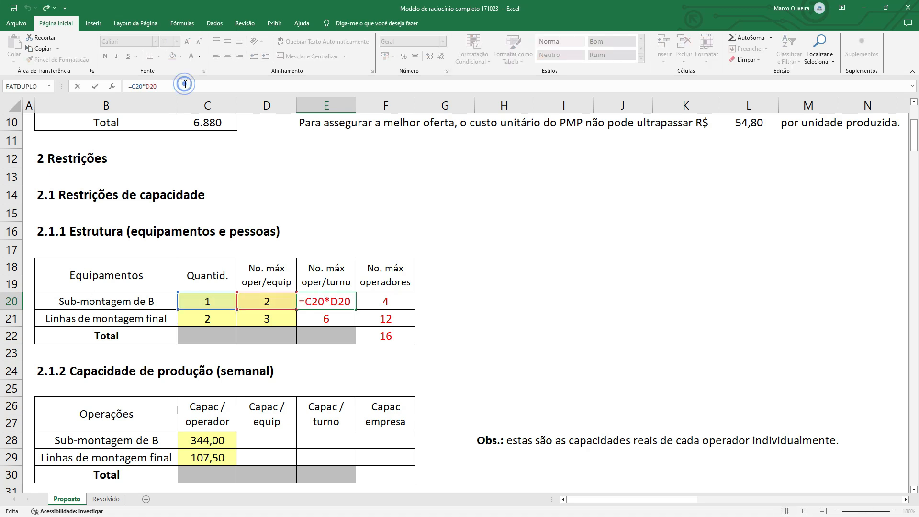
key(Escape)
Step: Inspect the No. máx oper/turno formula for Linhas de montagem final and the cells it multiplies
key(Down)
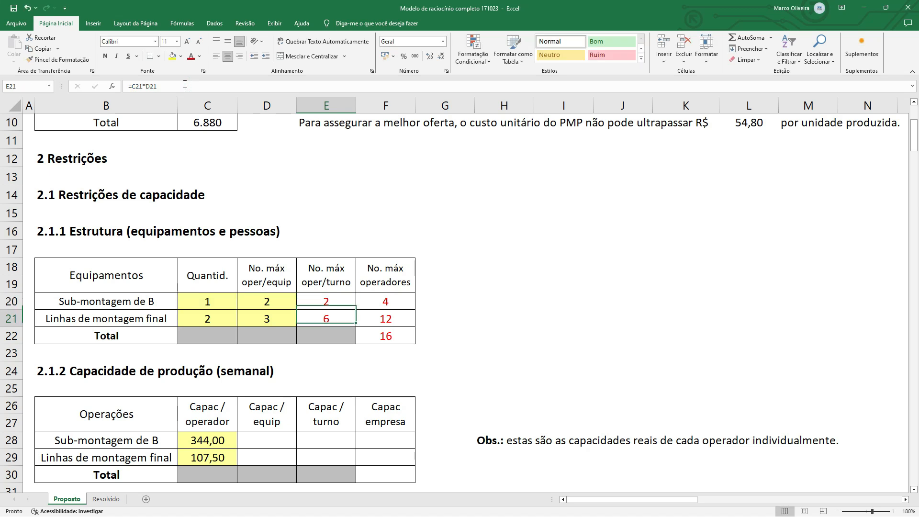
click(177, 87)
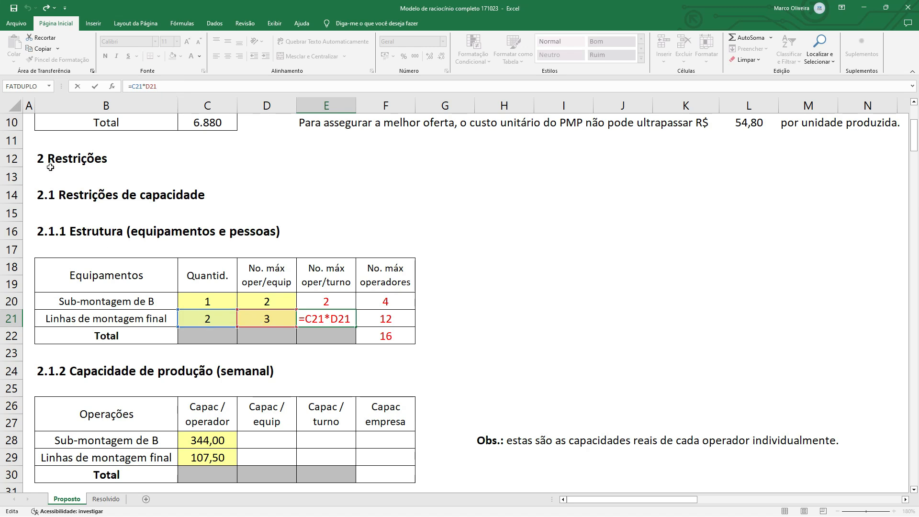
key(Escape)
key(Right)
key(Left)
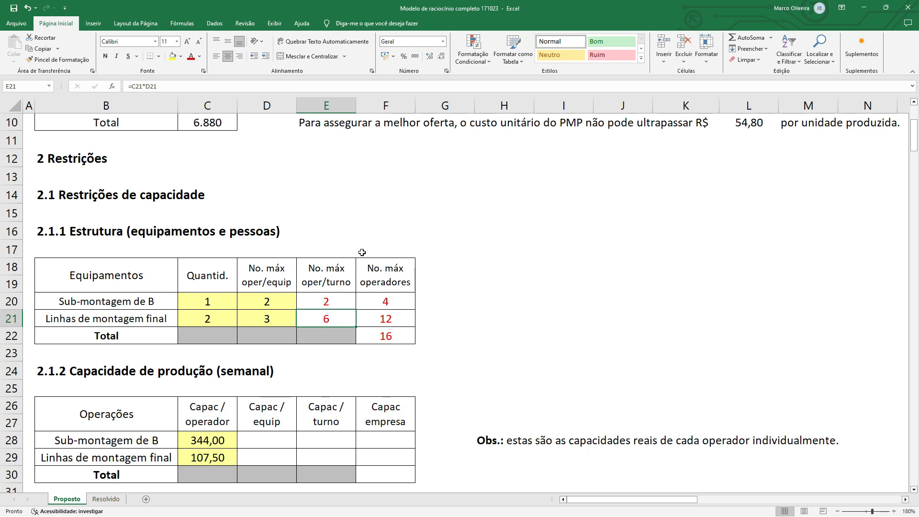
Step: Trace the No. máx operadores formula for Sub-montagem de B to its referenced shifts-per-day cell in section 2.2
click(385, 301)
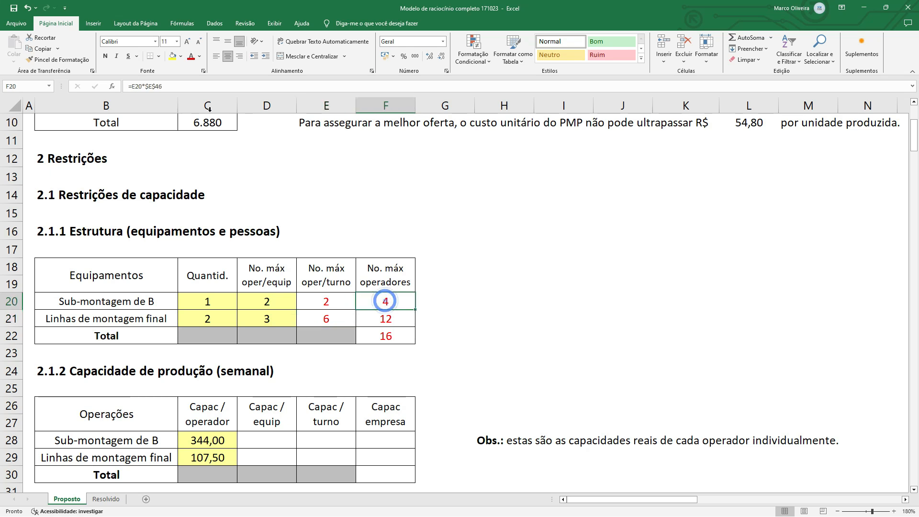
click(194, 87)
scroll(425, 219, up, 3)
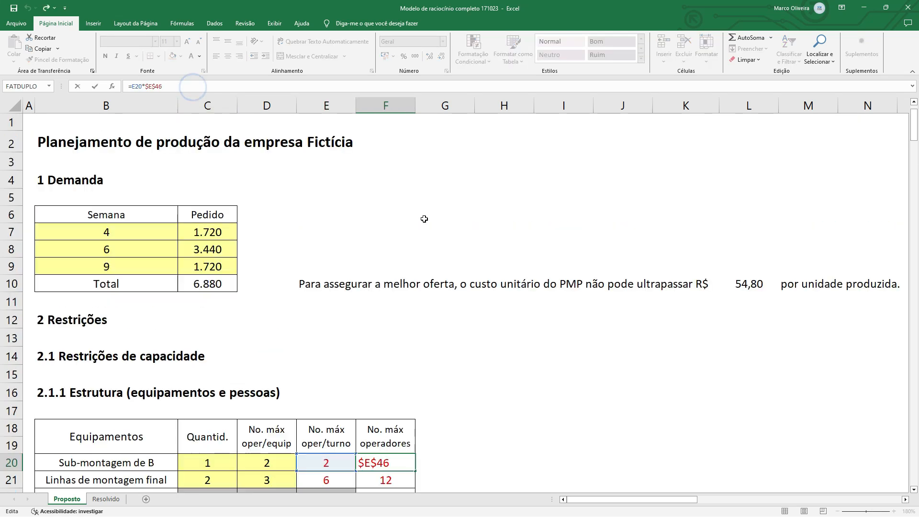
scroll(425, 219, down, 11)
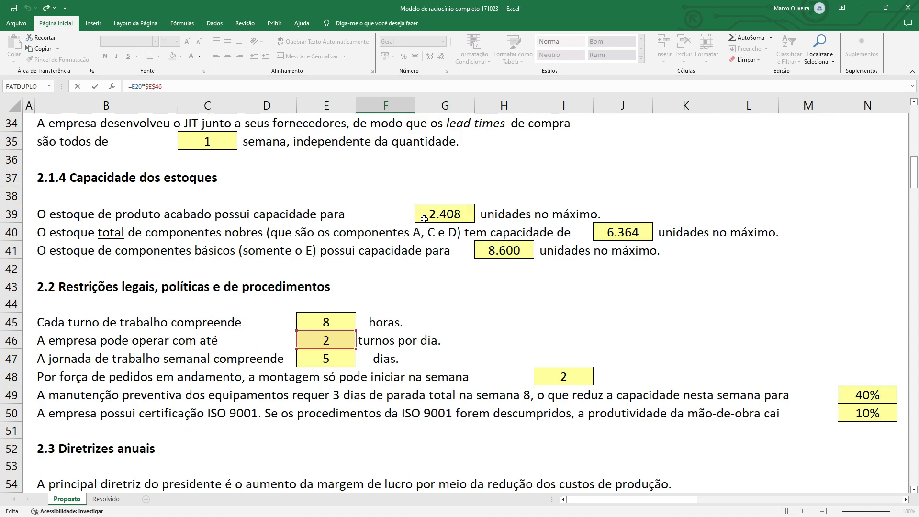
scroll(424, 219, down, 1)
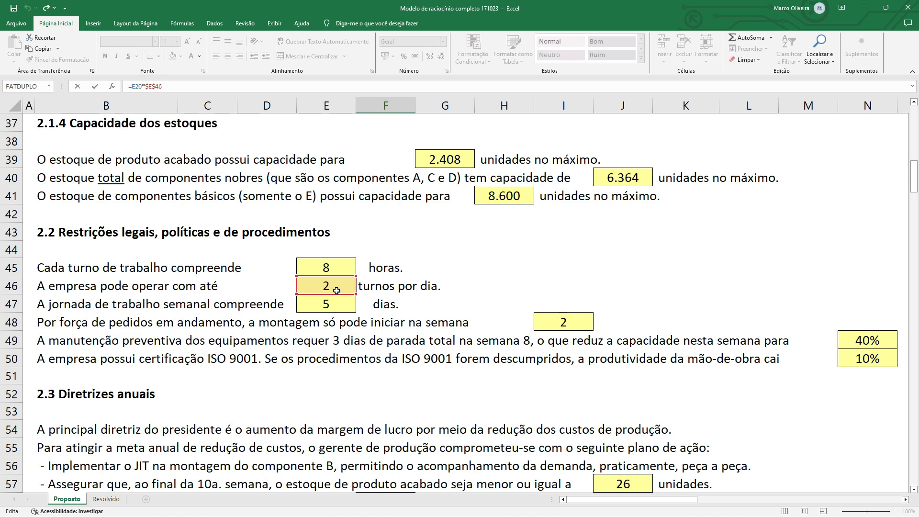
Step: Examine the section 2.2 restrictions on hours per shift, shifts per day and working days per week
click(107, 304)
drag(43, 286, 427, 307)
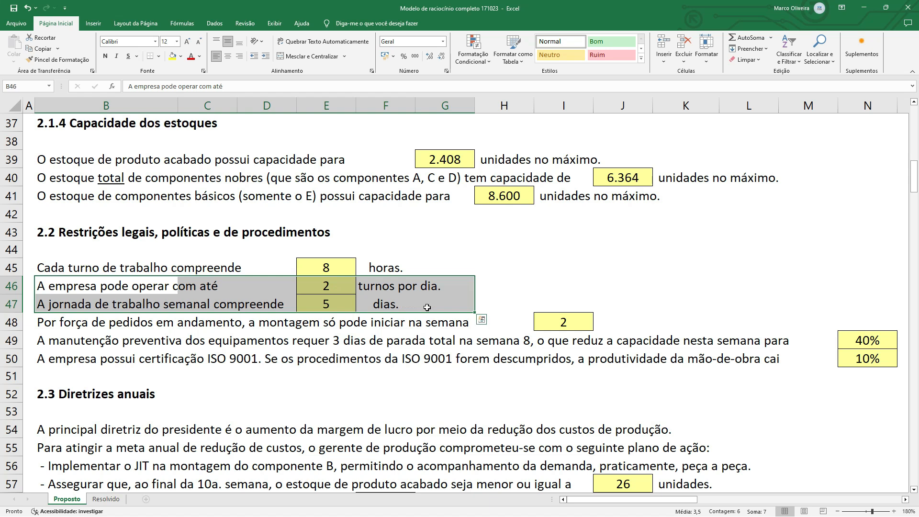
click(303, 271)
drag(48, 268, 432, 308)
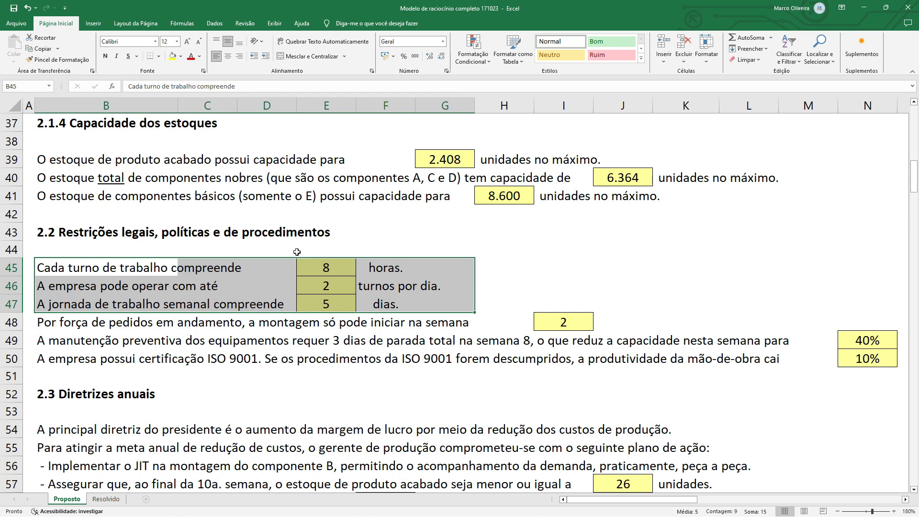
click(321, 266)
click(334, 307)
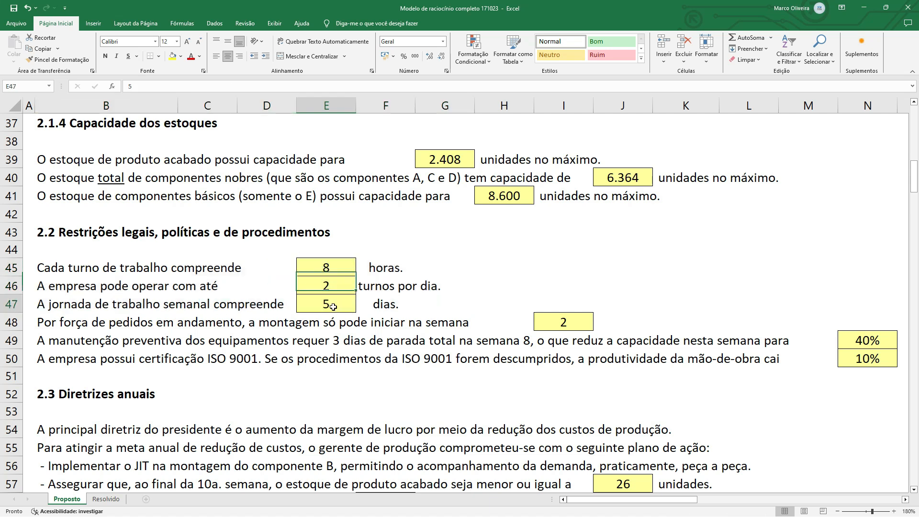
click(326, 285)
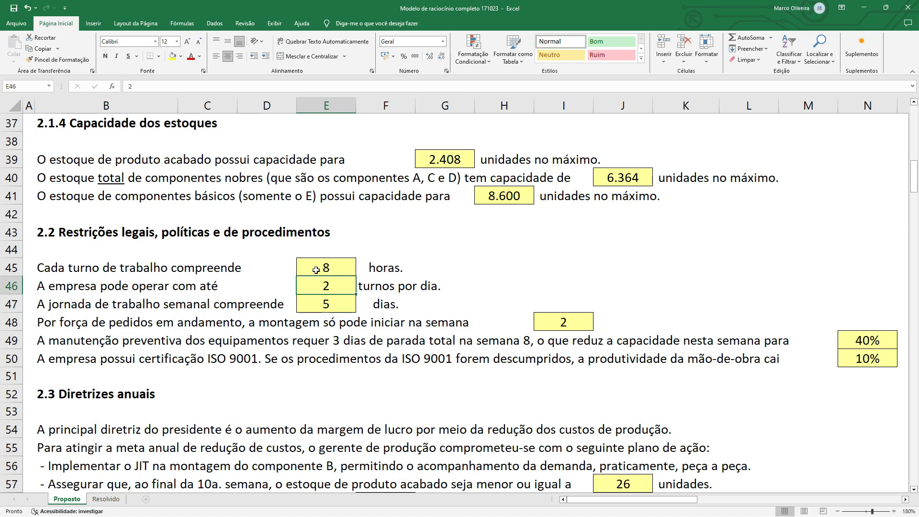
Step: Return to the Equipamentos table and review the No. máx operadores formula in the Sub-montagem de B row
scroll(316, 270, up, 12)
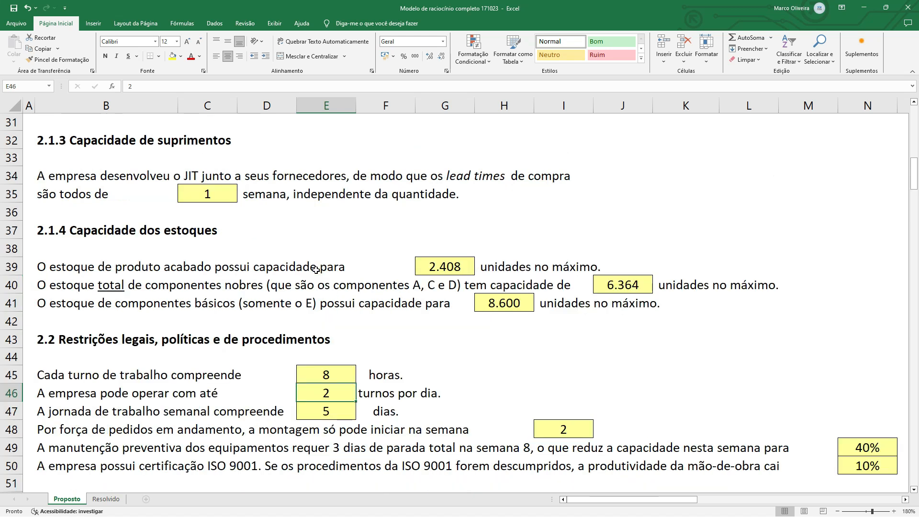
scroll(316, 270, down, 3)
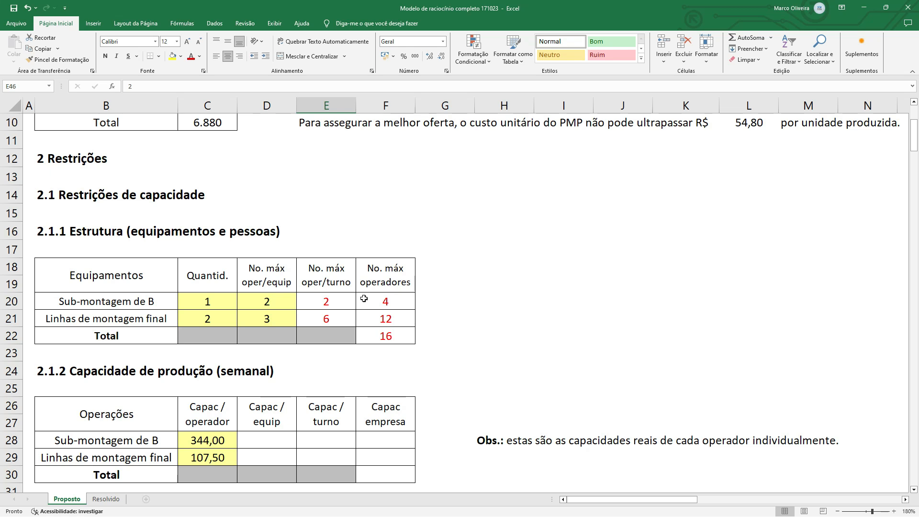
click(383, 301)
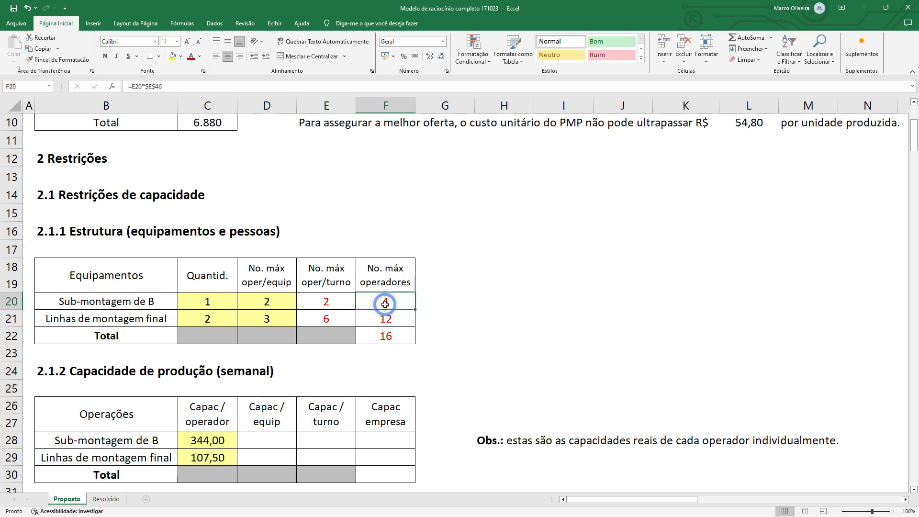
Step: Recheck the No. máx operadores formula for Sub-montagem de B against the shifts-per-day cell in section 2.2
click(196, 86)
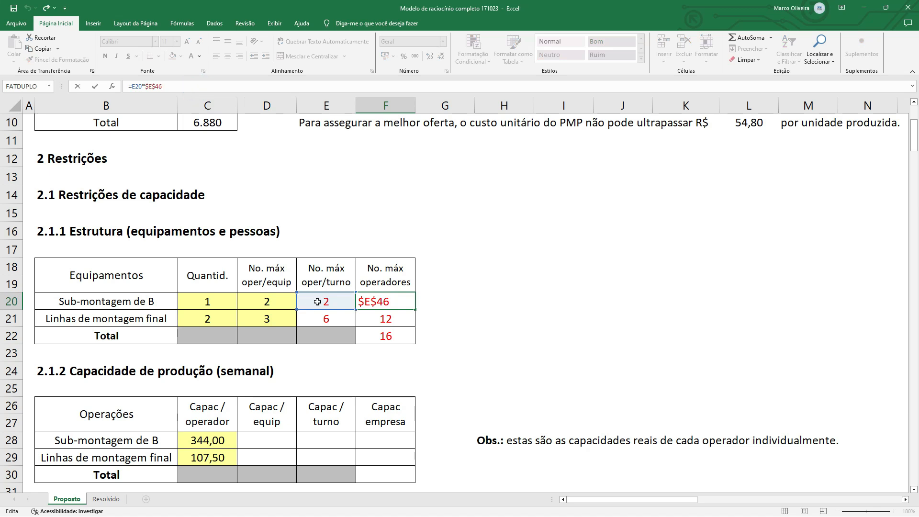
scroll(440, 277, down, 9)
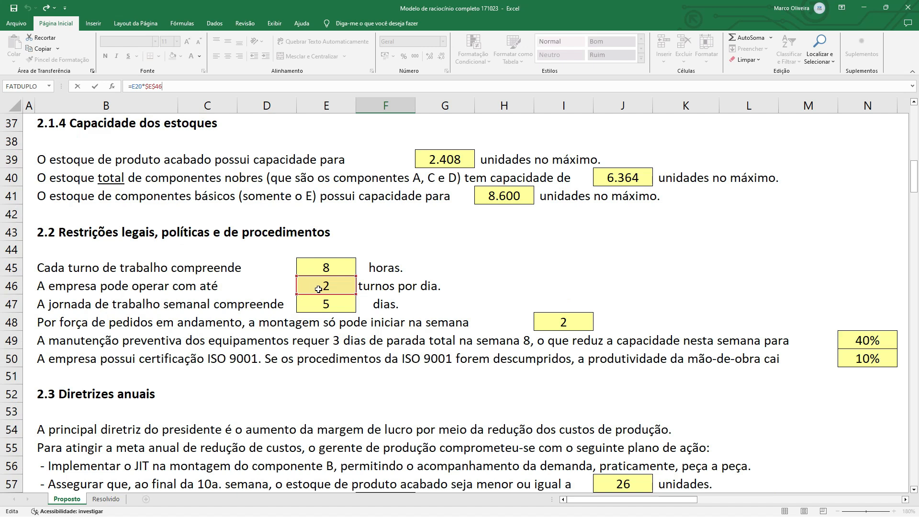
scroll(441, 293, up, 12)
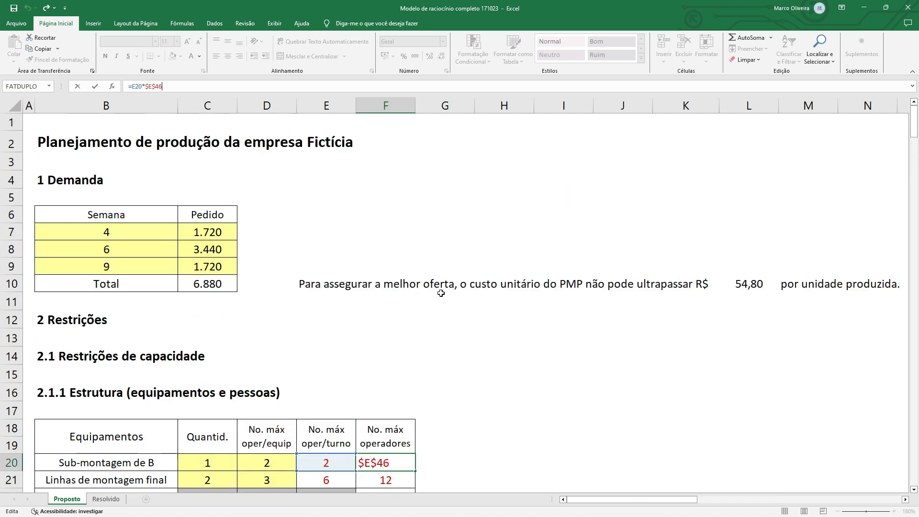
key(ctrl+Return)
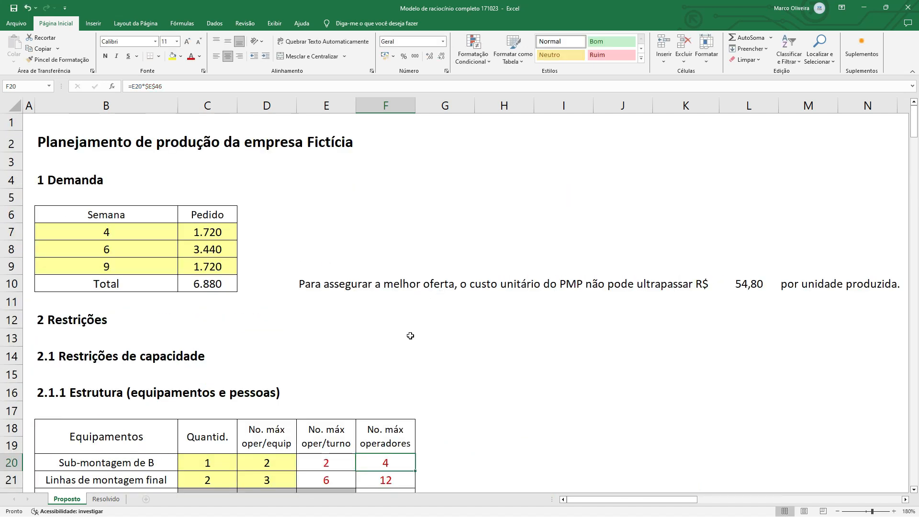
scroll(402, 363, down, 2)
click(16, 357)
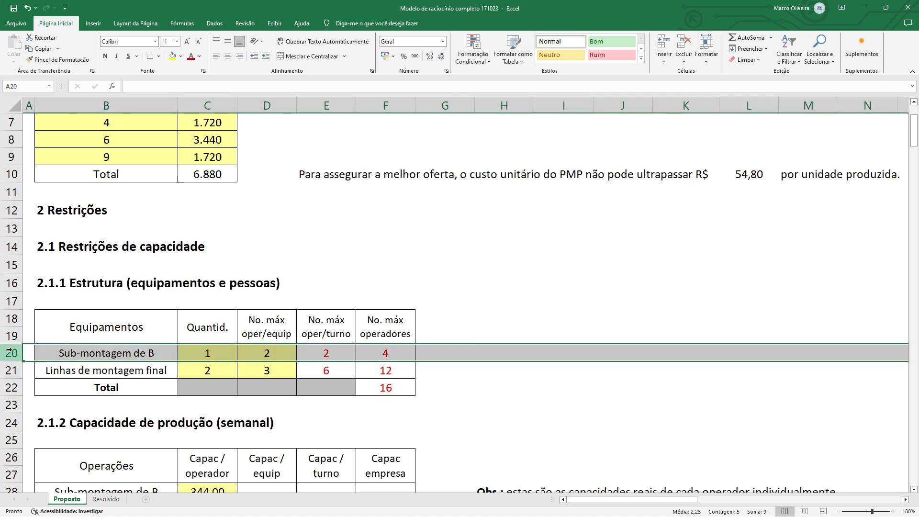
click(376, 355)
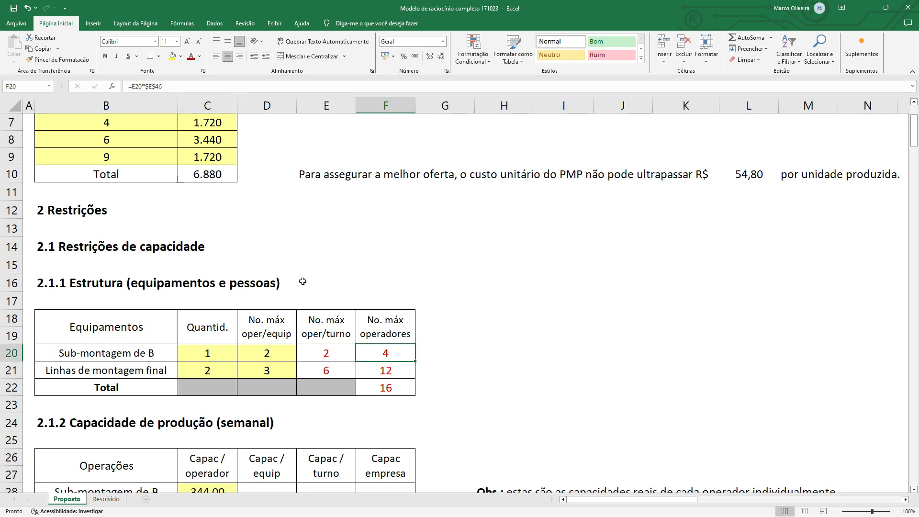
Step: Inspect the No. máx operadores formula for Linhas de montagem final and the cells it multiplies
click(387, 370)
click(192, 82)
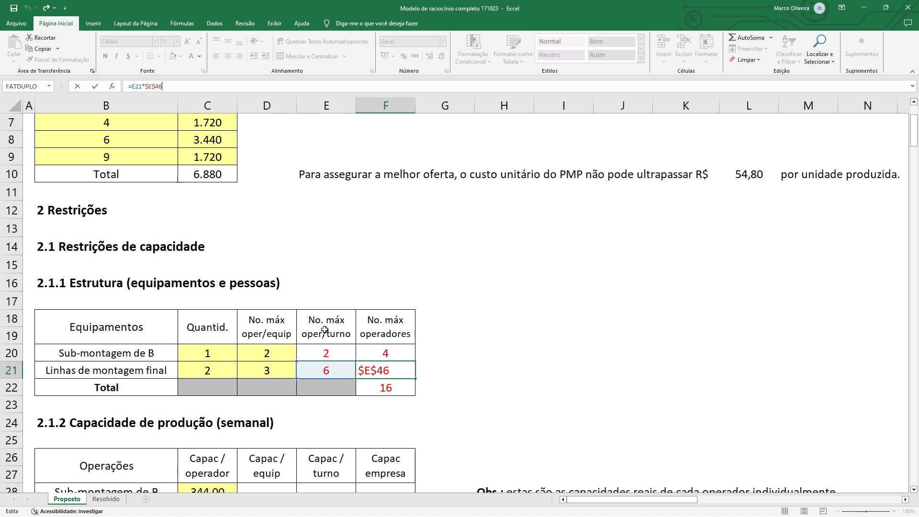
key(Return)
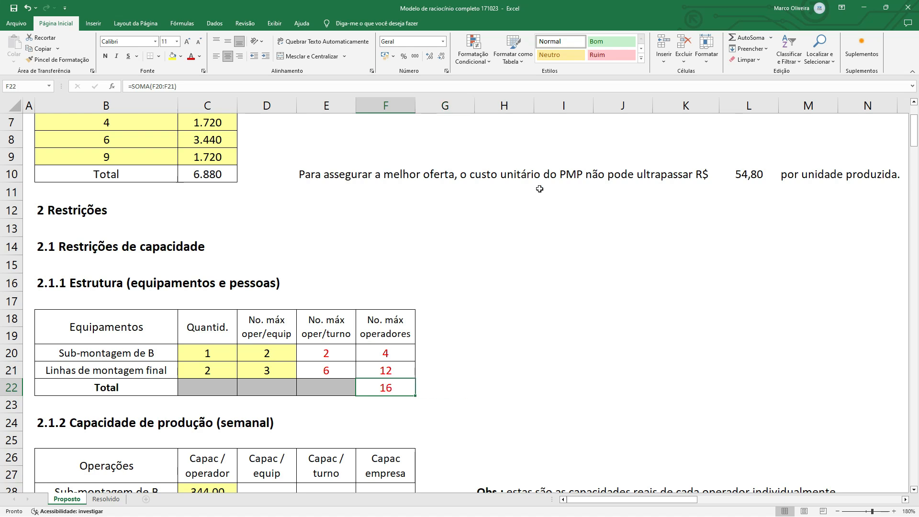
Step: Review the whole section 2.1.1 Estrutura table, from its heading to the Total row, alongside section 2.1.2
scroll(450, 240, down, 3)
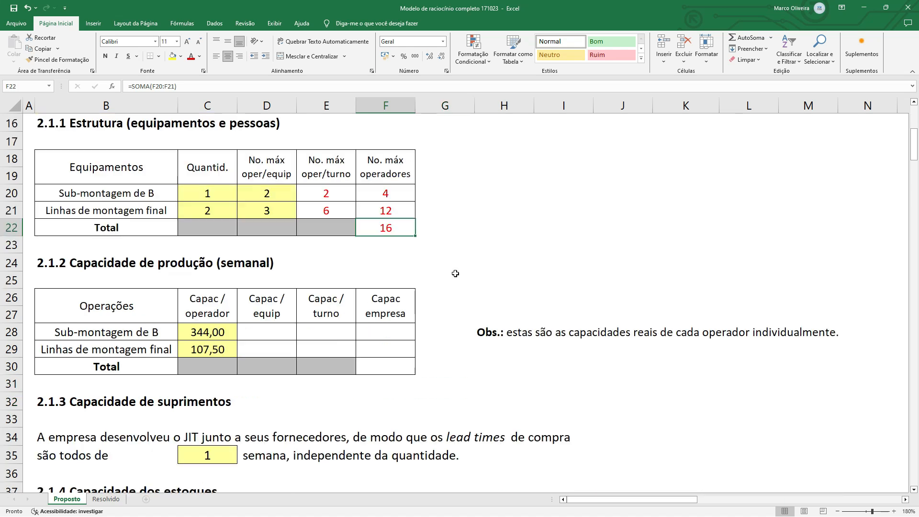
drag(100, 160, 415, 235)
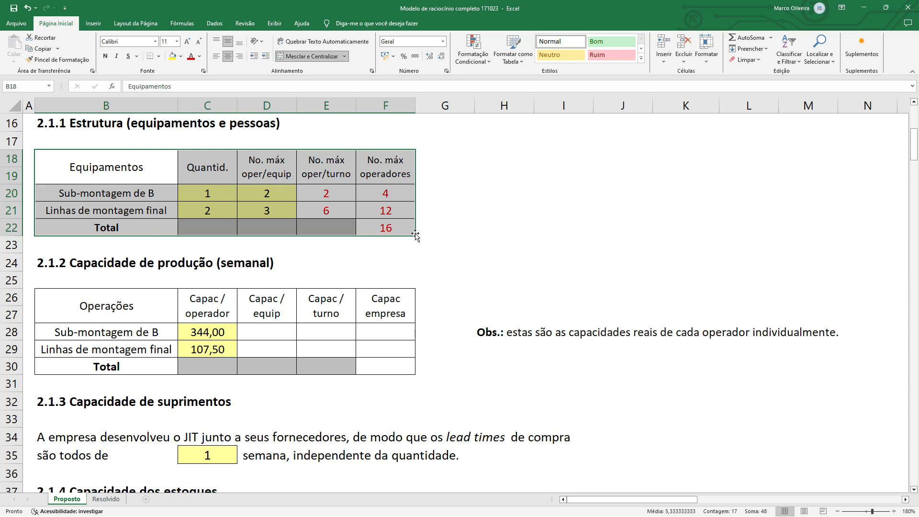
click(427, 233)
scroll(427, 233, down, 1)
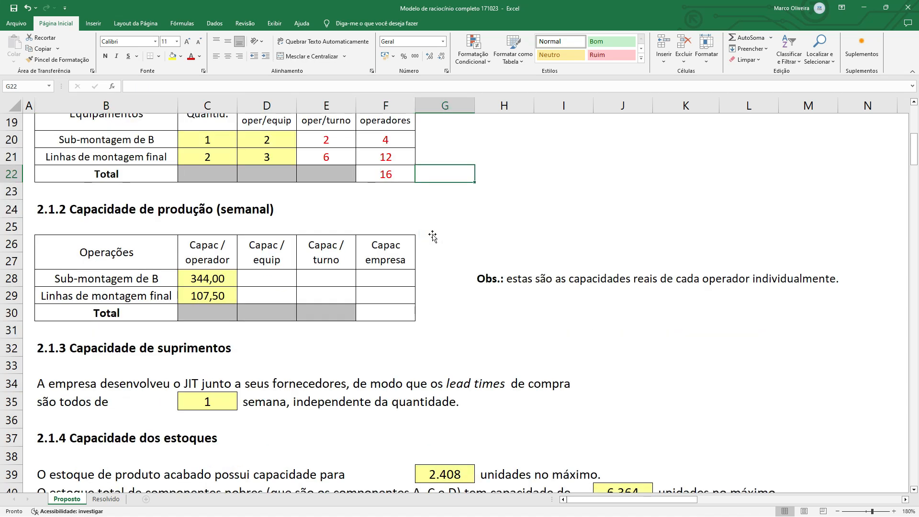
scroll(95, 214, up, 2)
drag(50, 174, 398, 289)
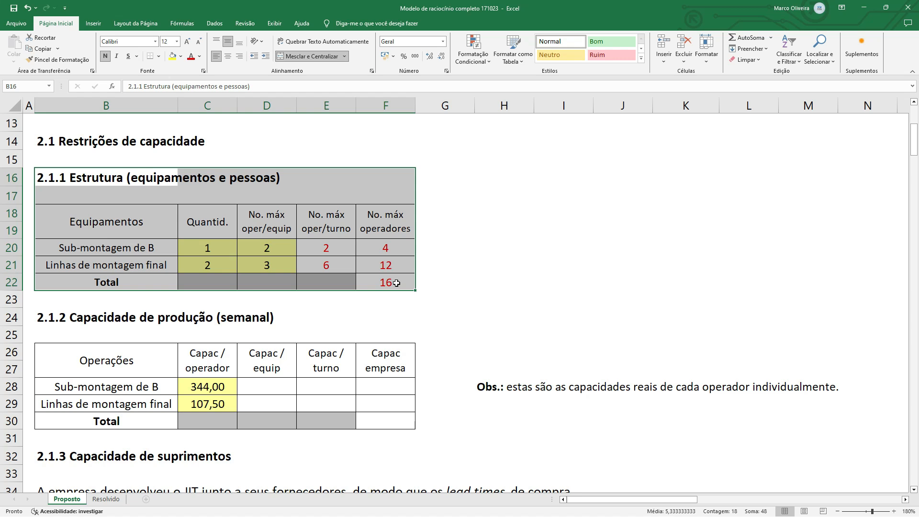
scroll(397, 283, down, 2)
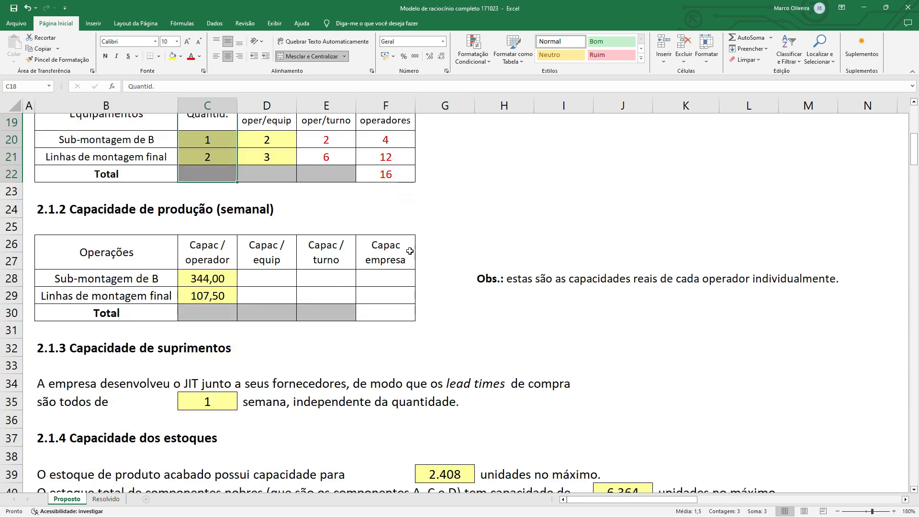
click(447, 229)
scroll(449, 219, up, 1)
scroll(449, 219, up, 1)
scroll(450, 220, down, 2)
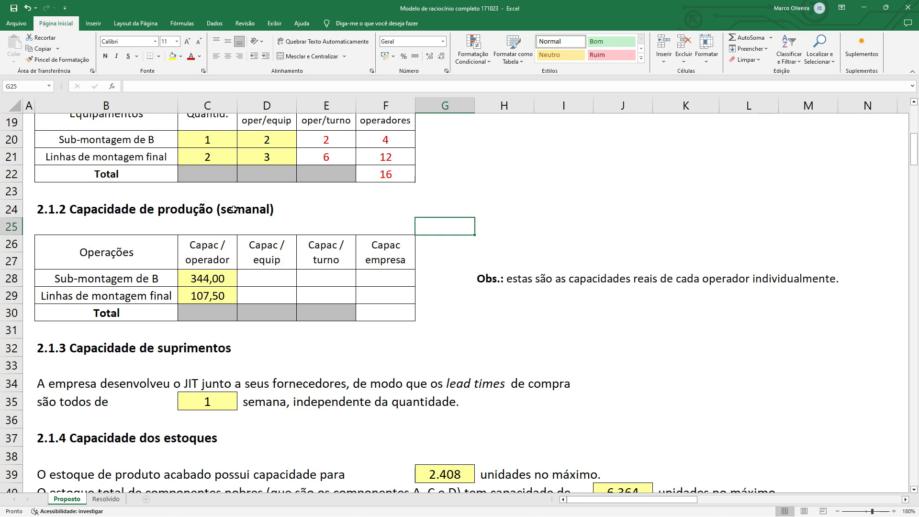
Step: Examine the operation names and the Capac / operador formulas in the section 2.1.2 weekly capacity table
click(95, 278)
click(90, 298)
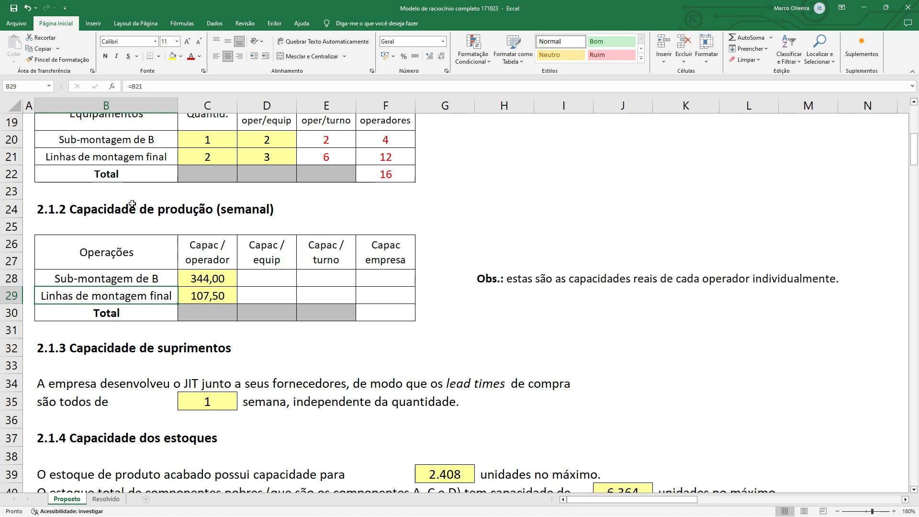
click(205, 277)
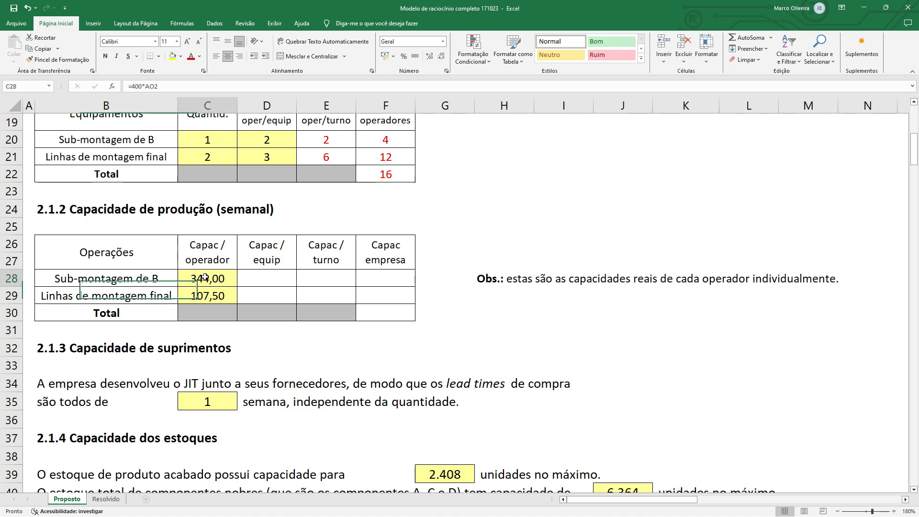
click(175, 86)
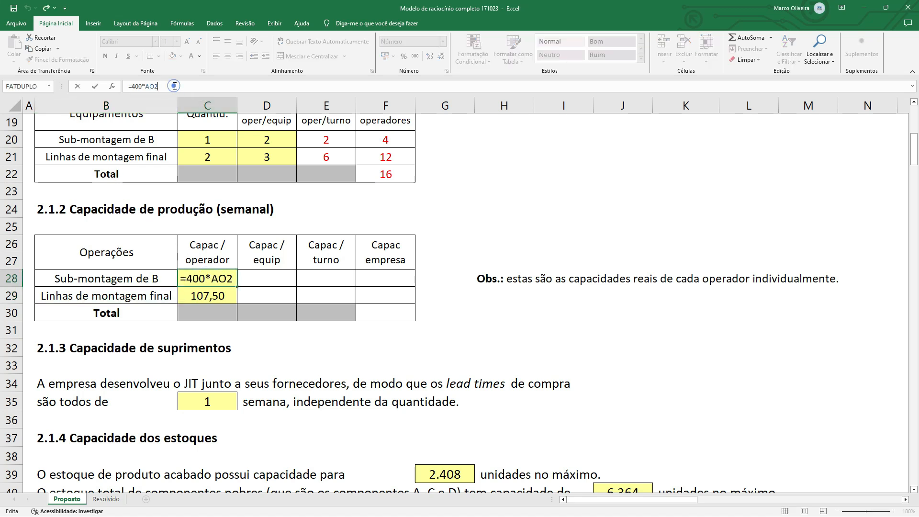
key(Return)
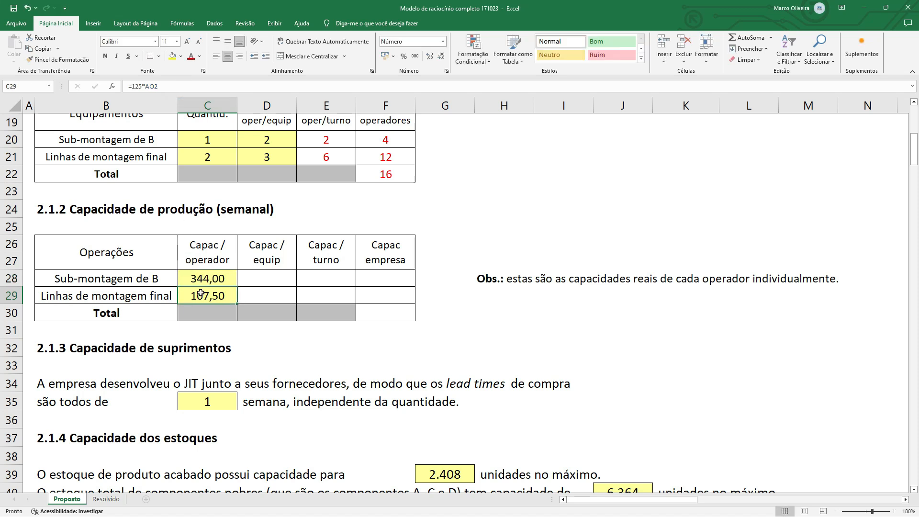
Step: Compare the Equipamentos table with section 2.1.2, highlighting the capacity cells to calculate and the Capac / operador column
scroll(201, 292, up, 3)
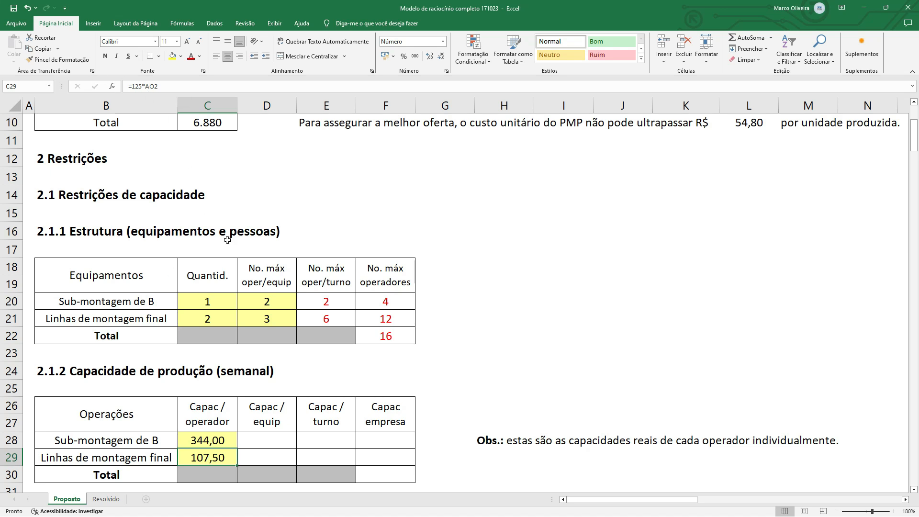
click(445, 336)
scroll(444, 336, down, 2)
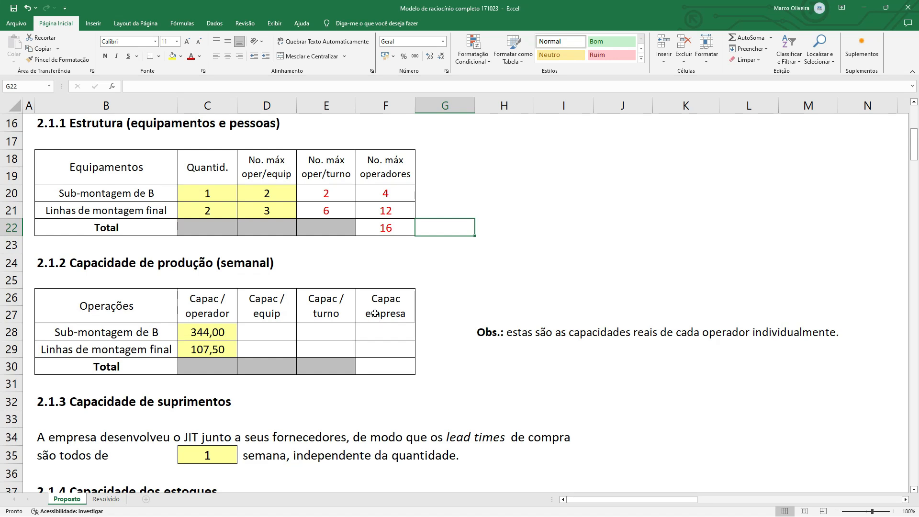
drag(261, 332, 371, 367)
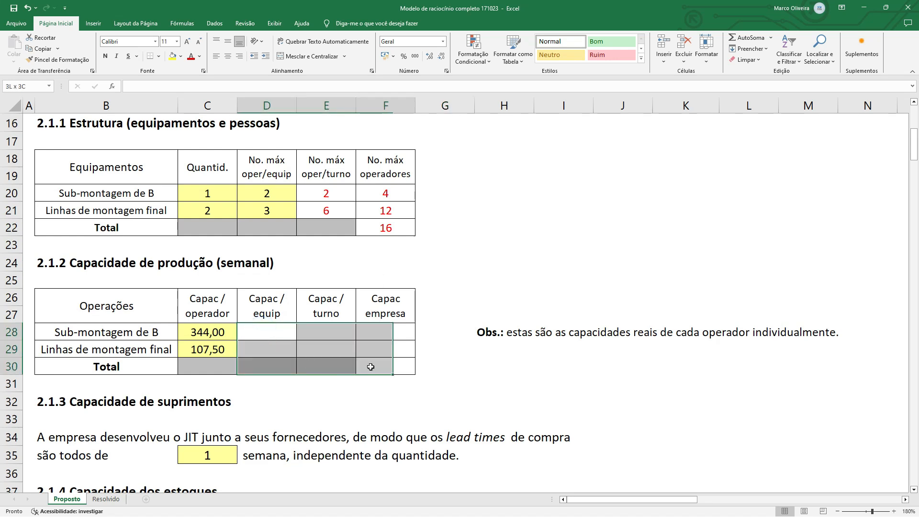
click(457, 293)
drag(195, 324, 201, 345)
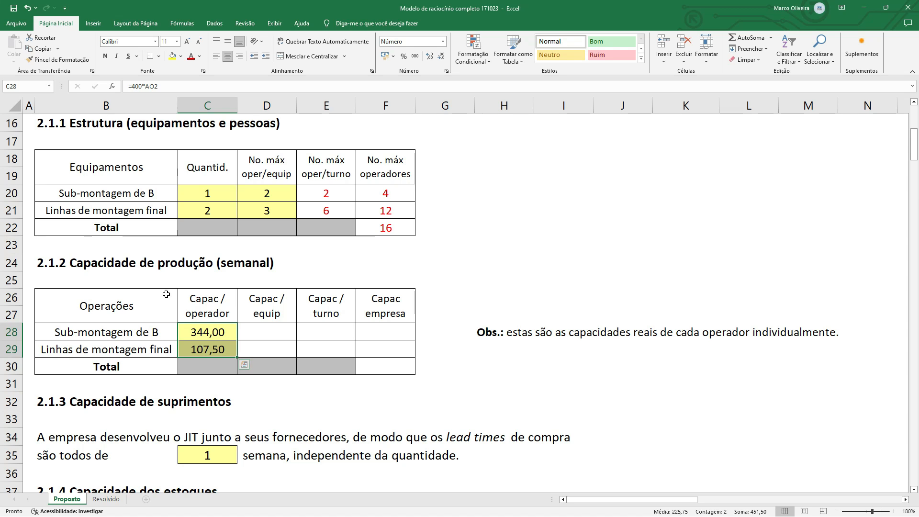
drag(207, 294, 211, 348)
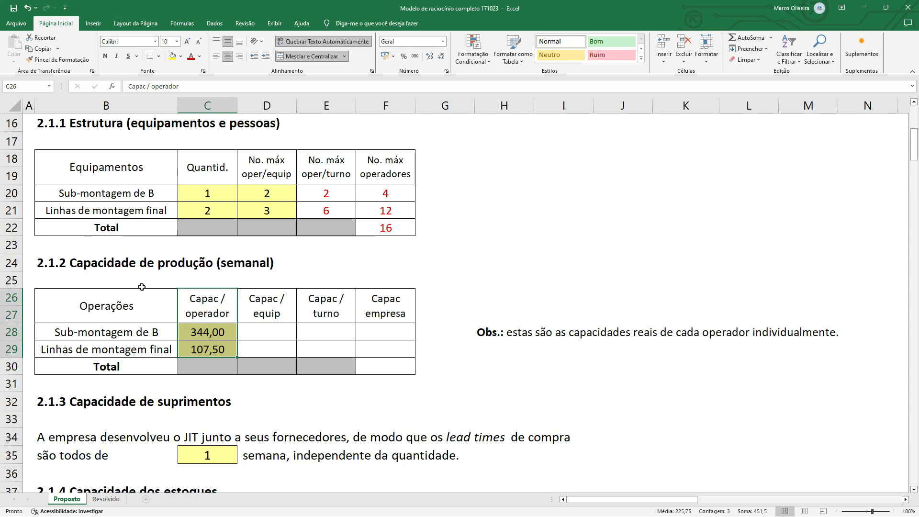
click(437, 154)
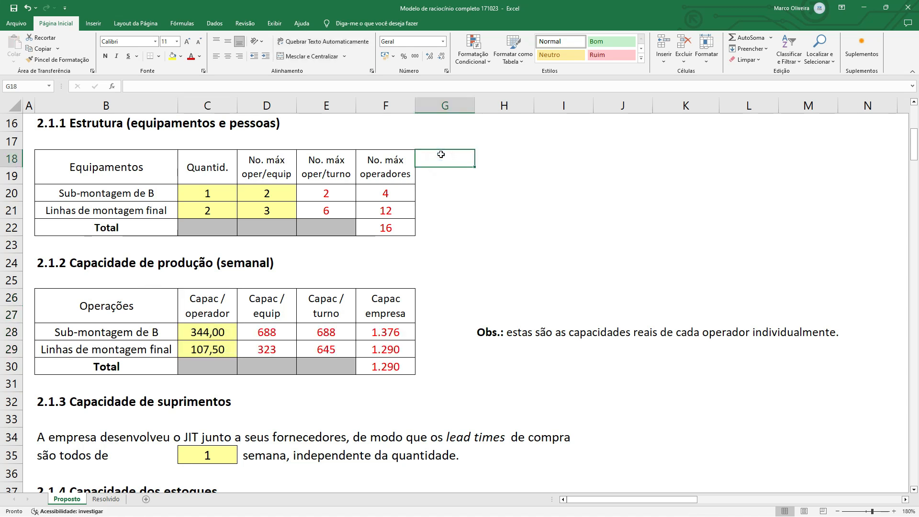
Step: Inspect the Capac / equip formula for Sub-montagem de B and trace the cells it multiplies
click(278, 331)
click(163, 83)
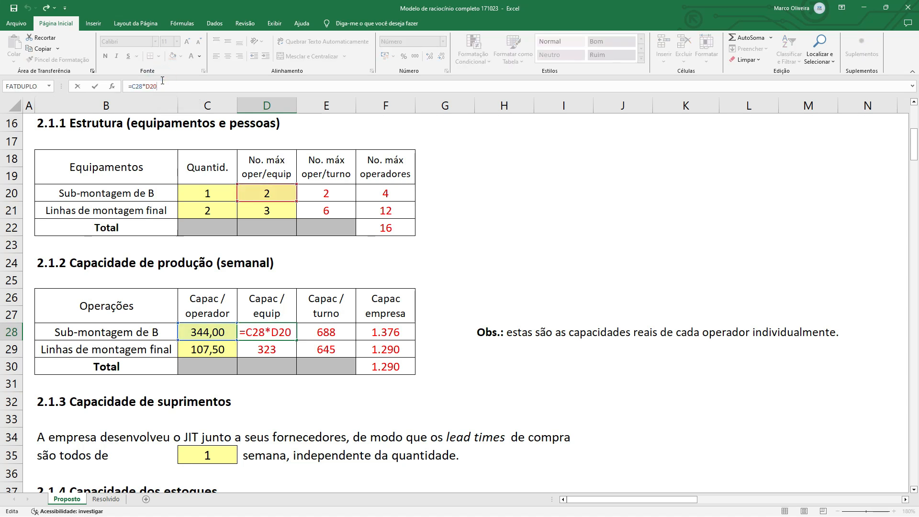
click(207, 332)
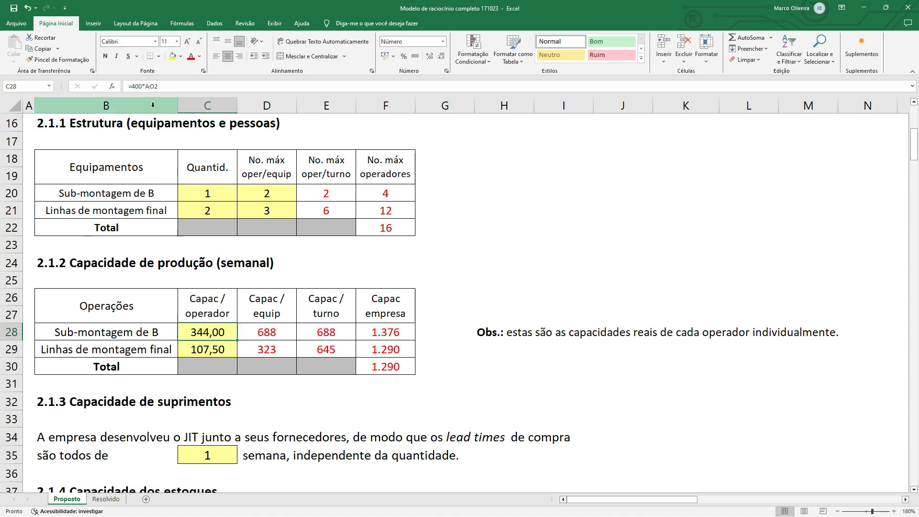
click(274, 333)
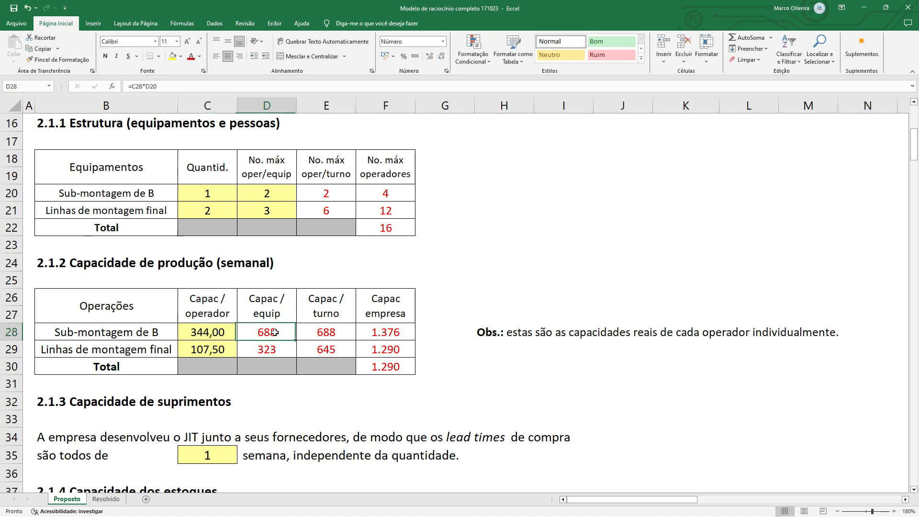
click(179, 86)
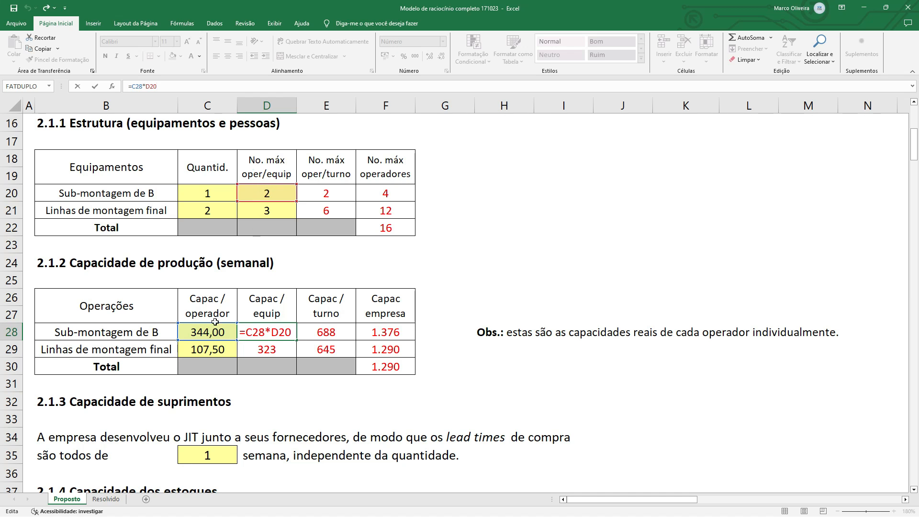
key(ctrl+Return)
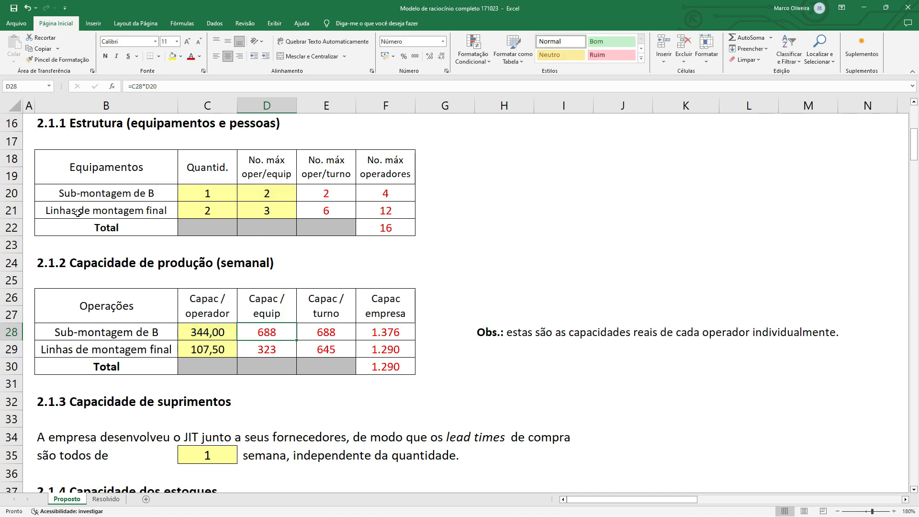
Step: Inspect the Capac / equip formula for Linhas de montagem final and format its result with one decimal place
click(261, 349)
click(158, 85)
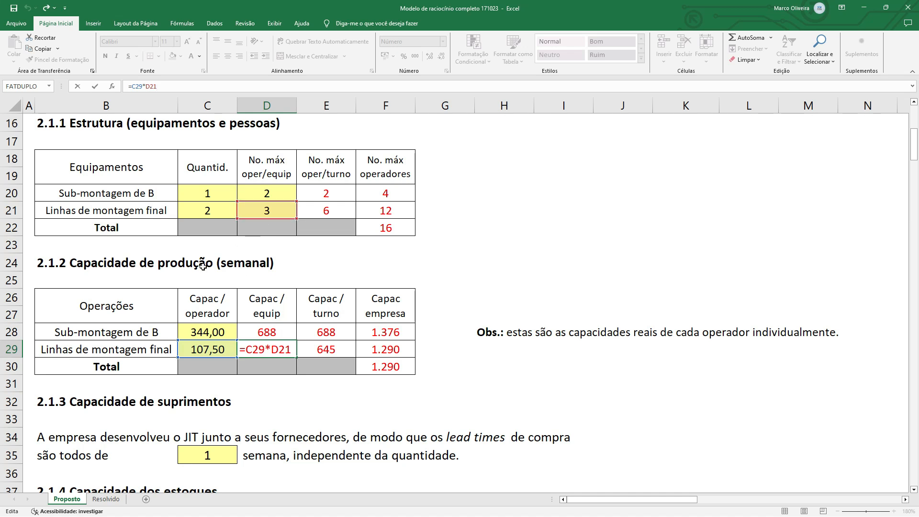
key(ctrl+Return)
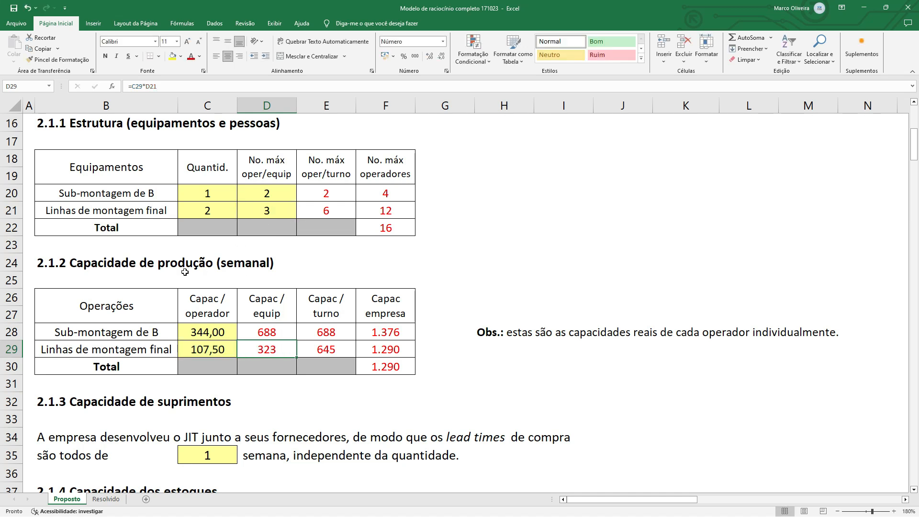
click(434, 59)
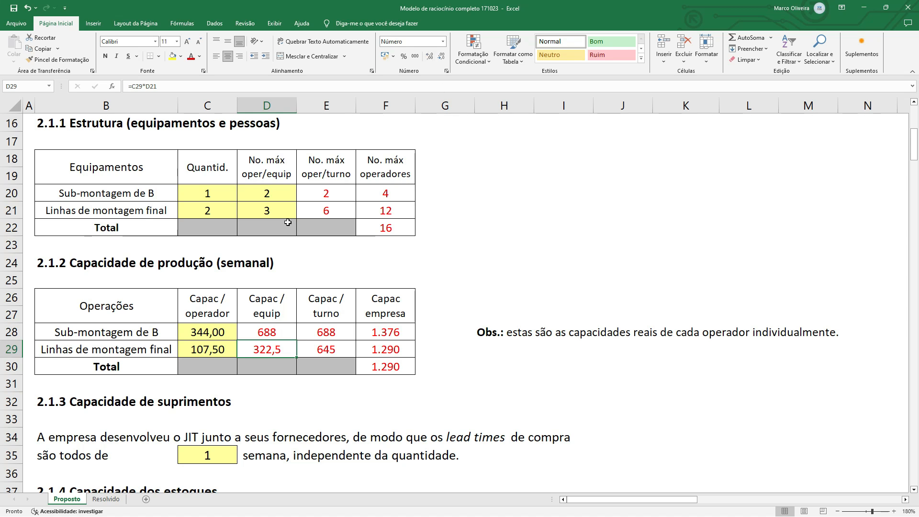
Step: Inspect the Capac / turno formula for Sub-montagem de B and the cells it multiplies
click(326, 331)
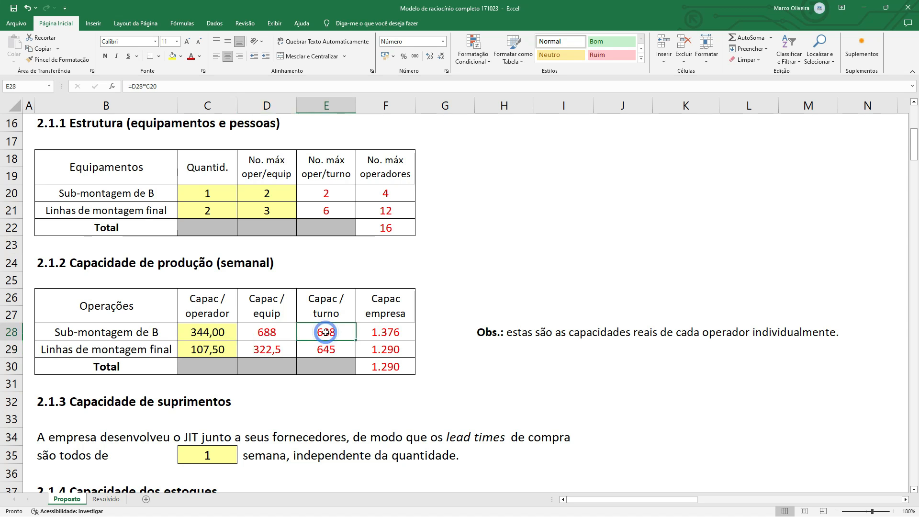
click(172, 88)
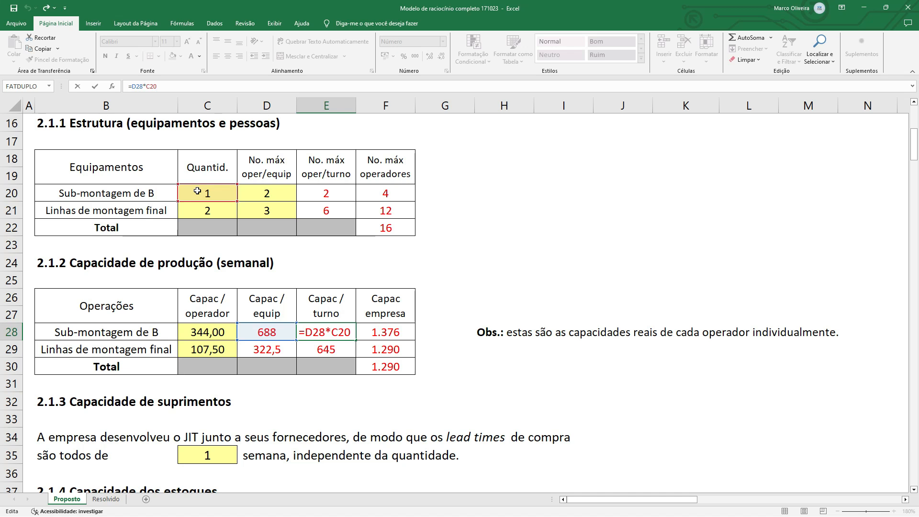
key(ctrl+Return)
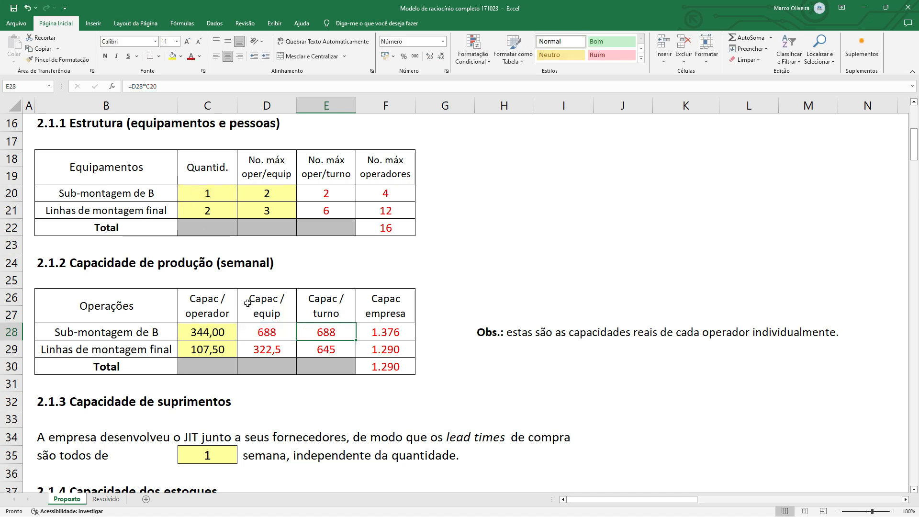
Step: Review the Capac / turno formulas of both operations and the equipment quantities in the Equipamentos table they multiply
double_click(315, 330)
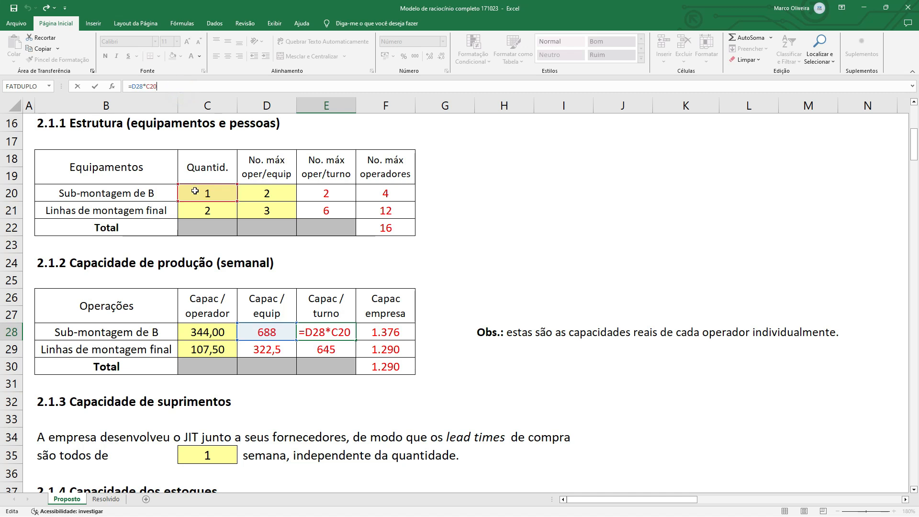
key(Return)
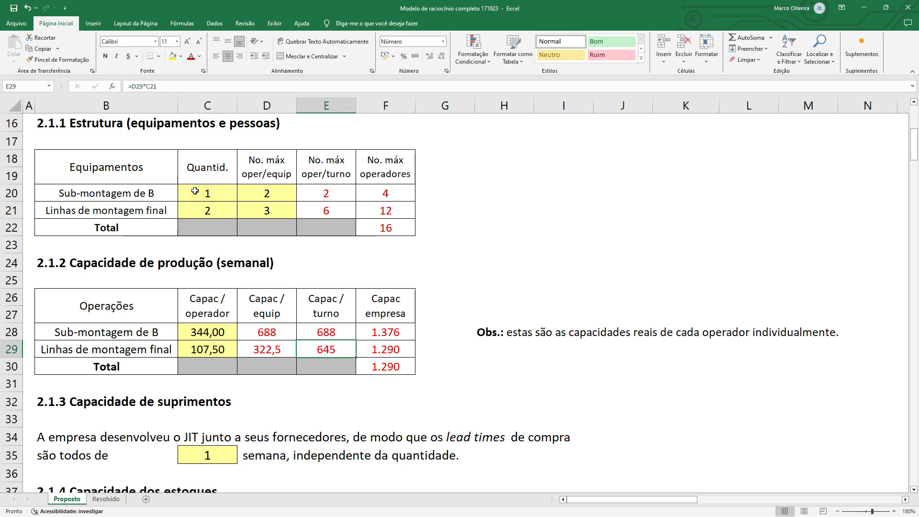
click(193, 87)
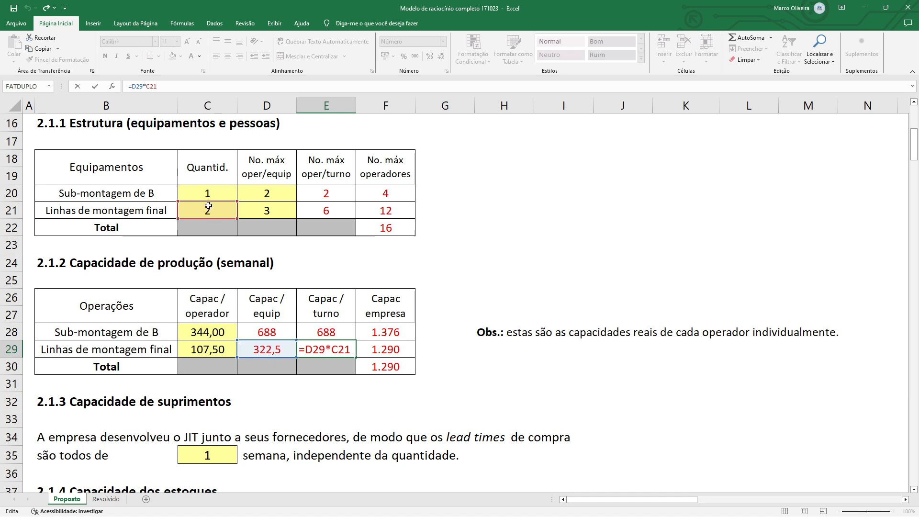
key(Return)
key(Up)
key(Up)
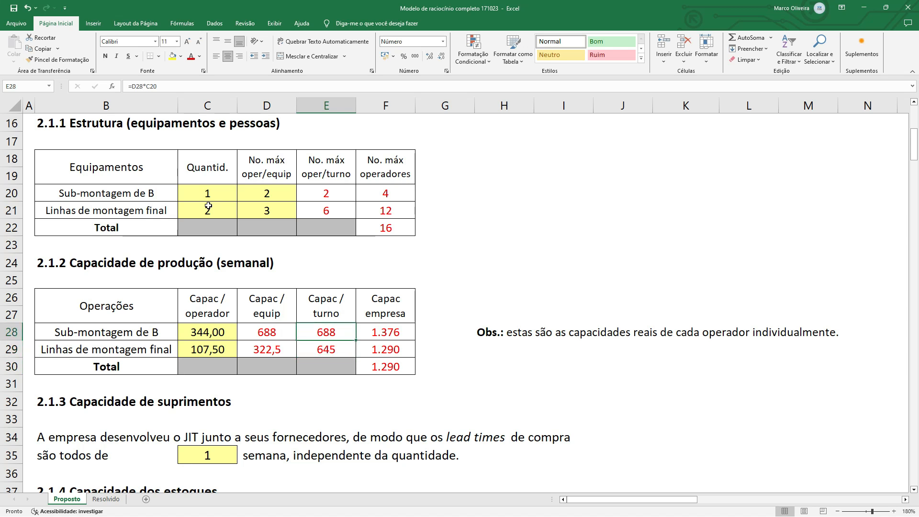
Step: Inspect the Capac empresa formula for Sub-montagem de B and trace its reference to the turnos por dia cell in section 2.2
click(382, 332)
click(167, 84)
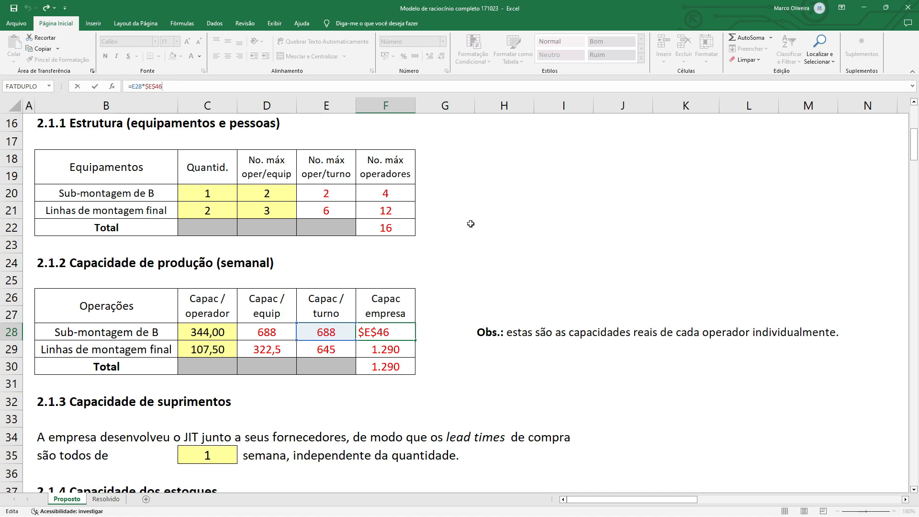
scroll(472, 224, down, 10)
scroll(434, 235, up, 3)
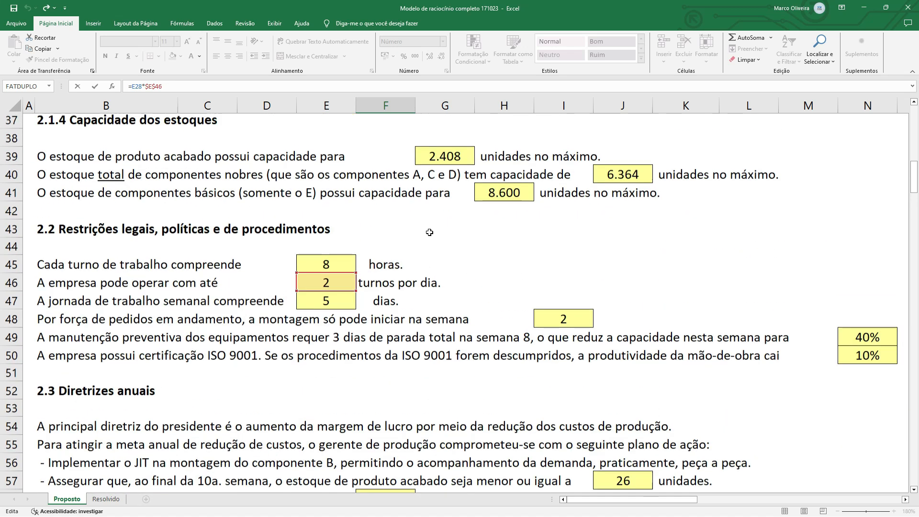
scroll(454, 270, up, 12)
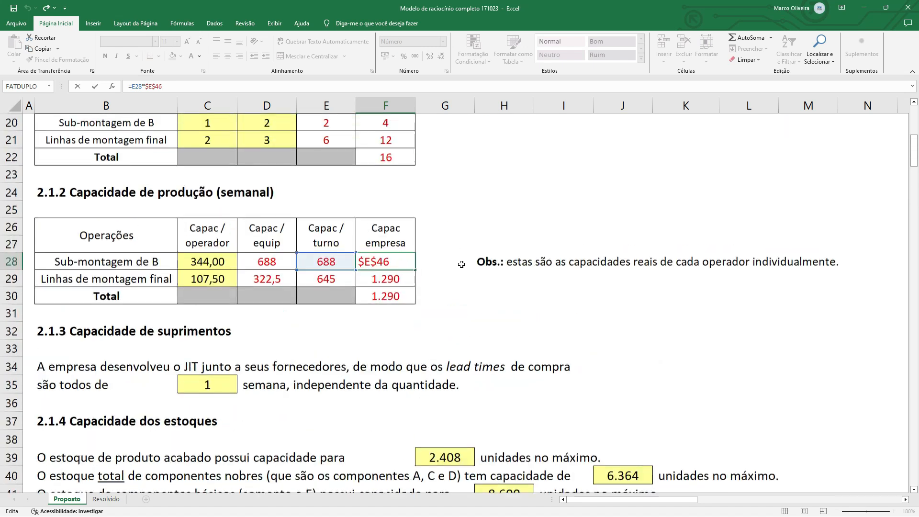
key(ctrl+Return)
scroll(362, 233, down, 3)
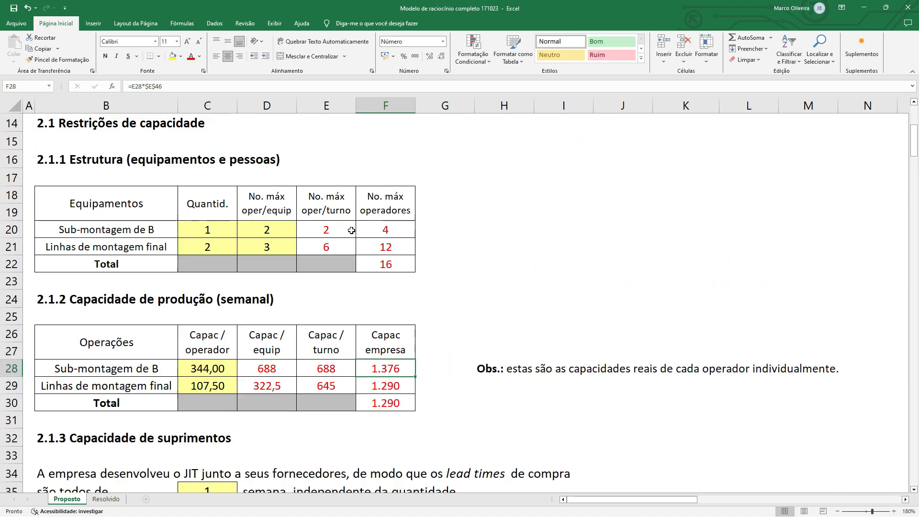
Step: Highlight the Capac / turno column and check how the Capac empresa formulas of both operations use it
click(325, 315)
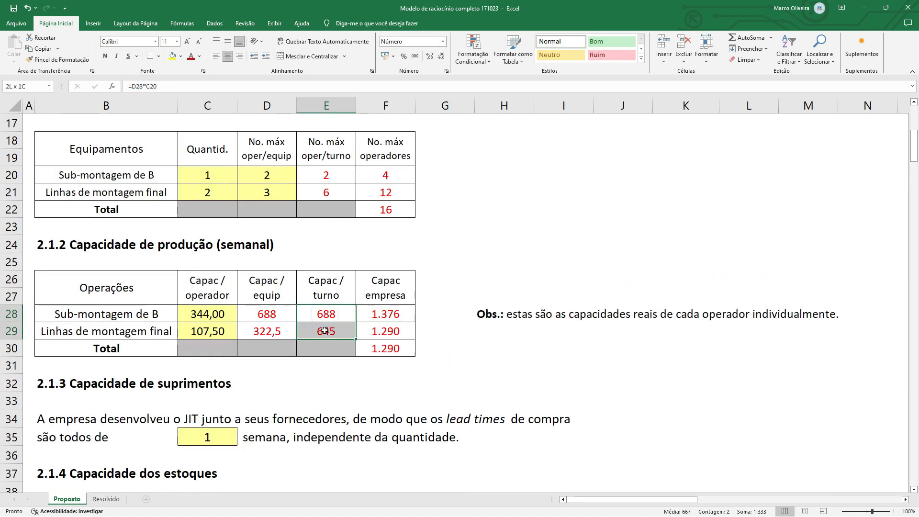
drag(336, 271, 335, 340)
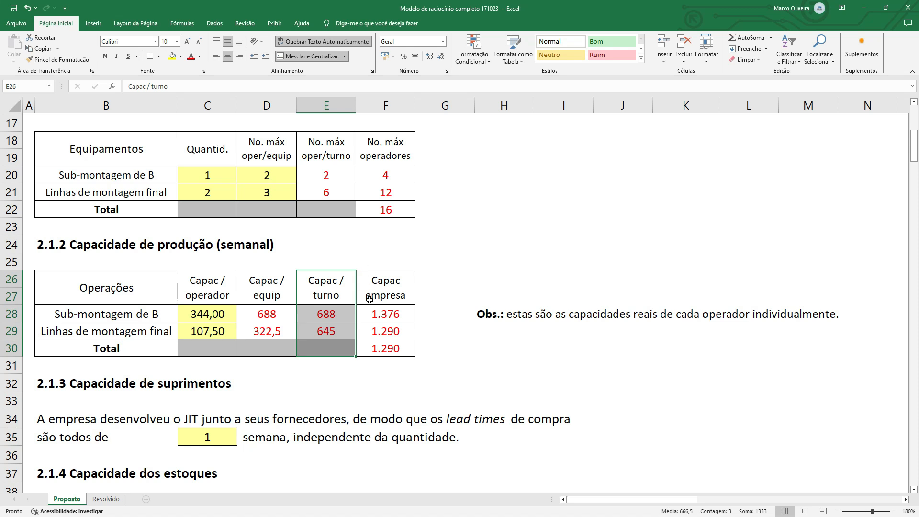
click(378, 313)
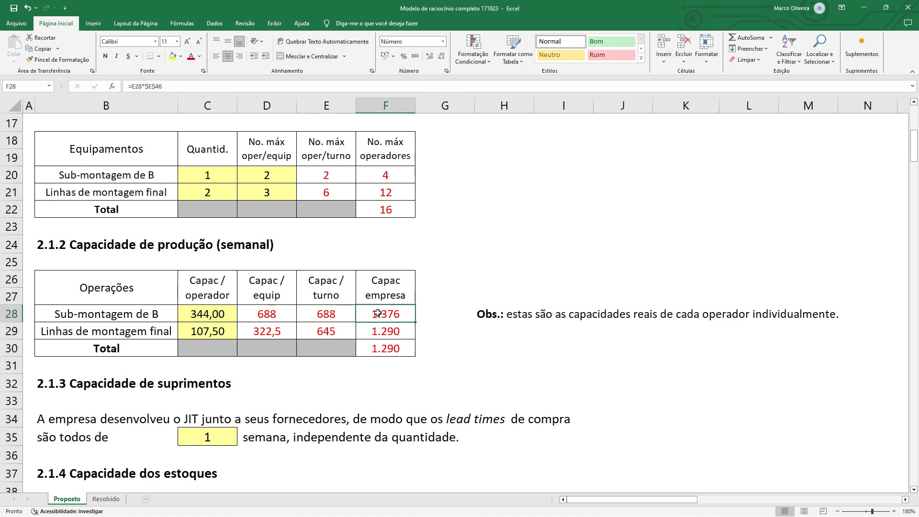
click(196, 87)
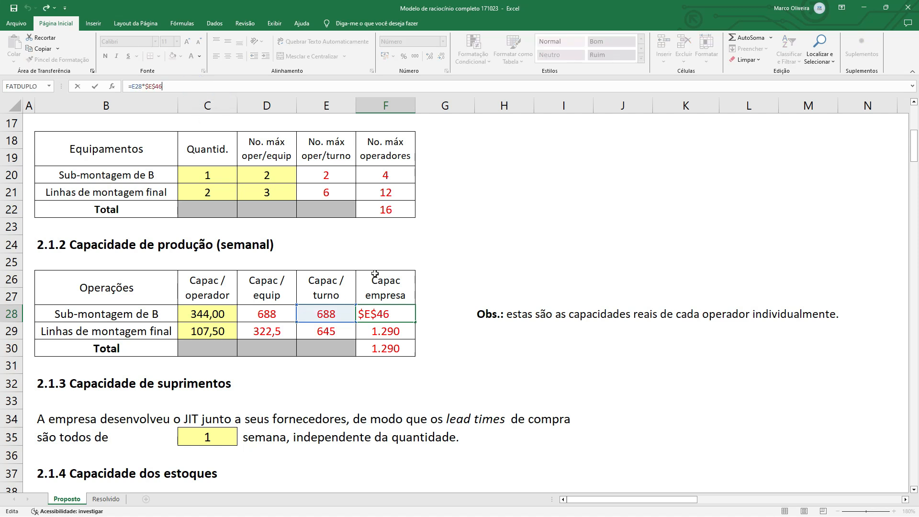
key(Return)
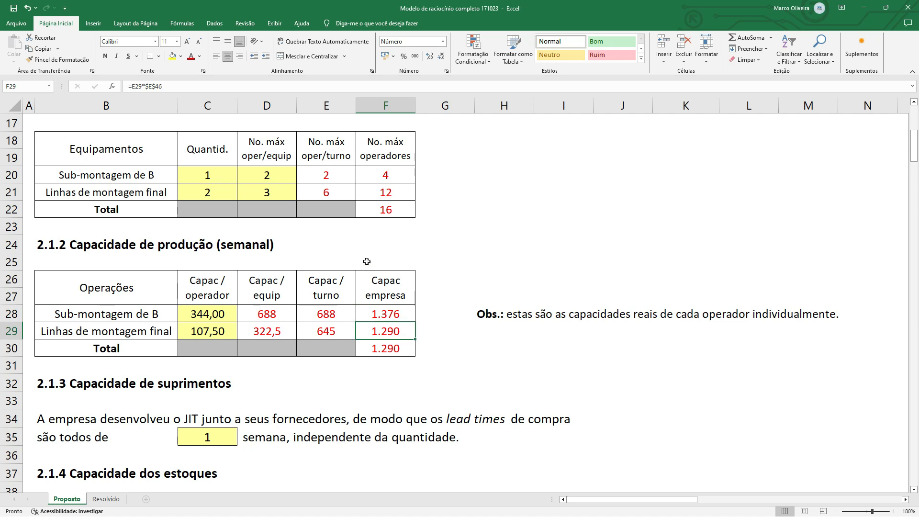
click(201, 87)
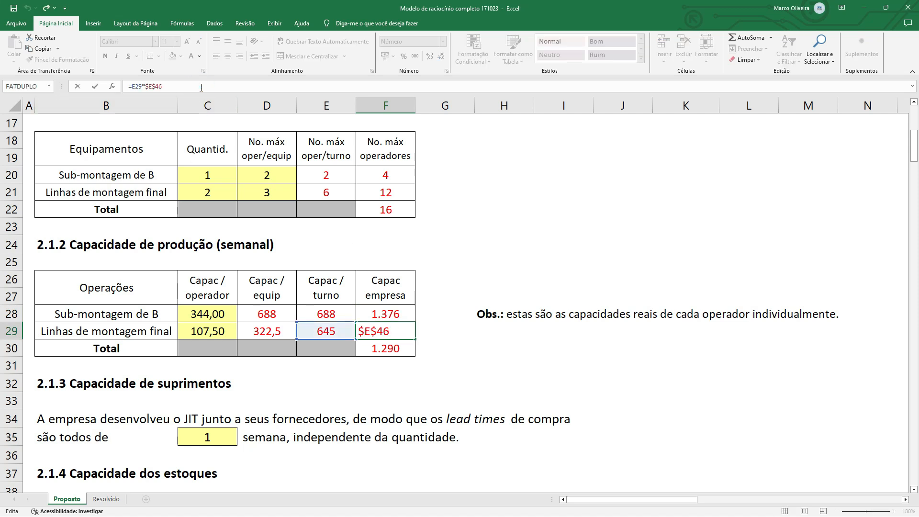
key(ctrl+Return)
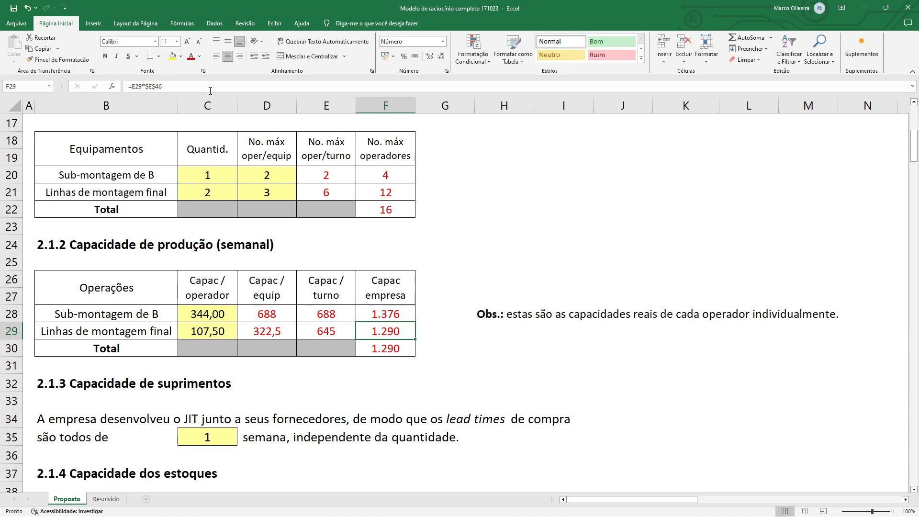
Step: Compare the Sub-montagem de B and Linhas de montagem final rows, highlighting their names and Capac empresa values
click(372, 315)
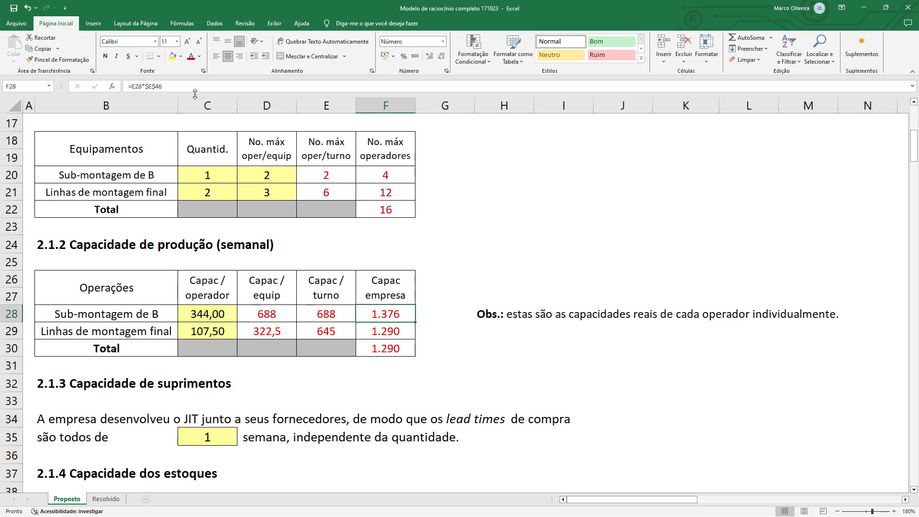
click(9, 313)
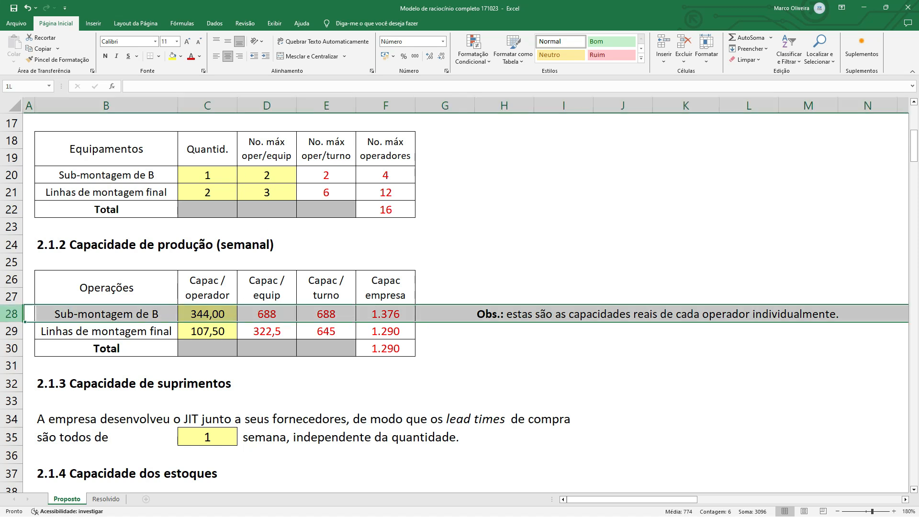
click(10, 331)
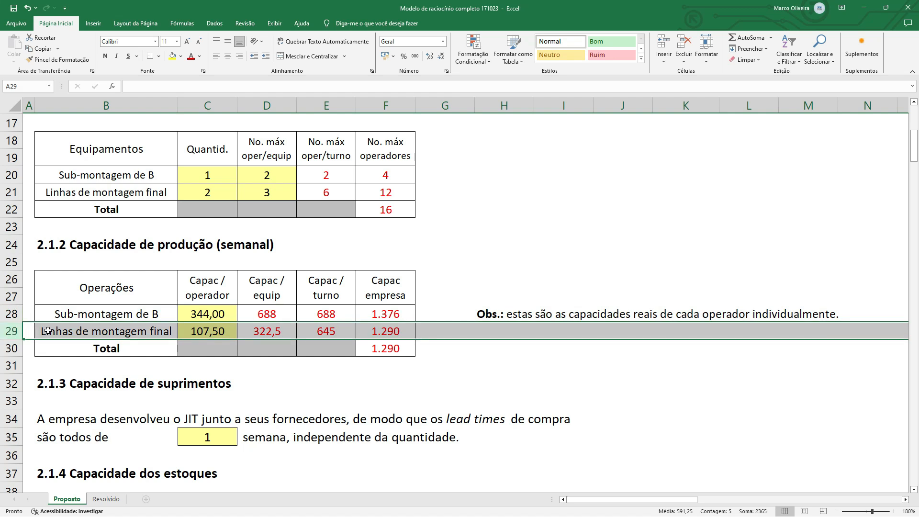
drag(383, 315, 384, 331)
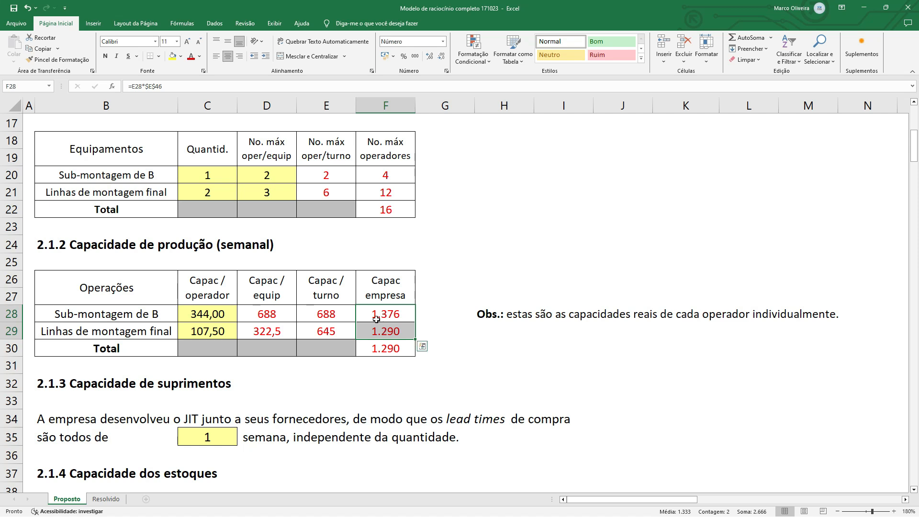
click(60, 316)
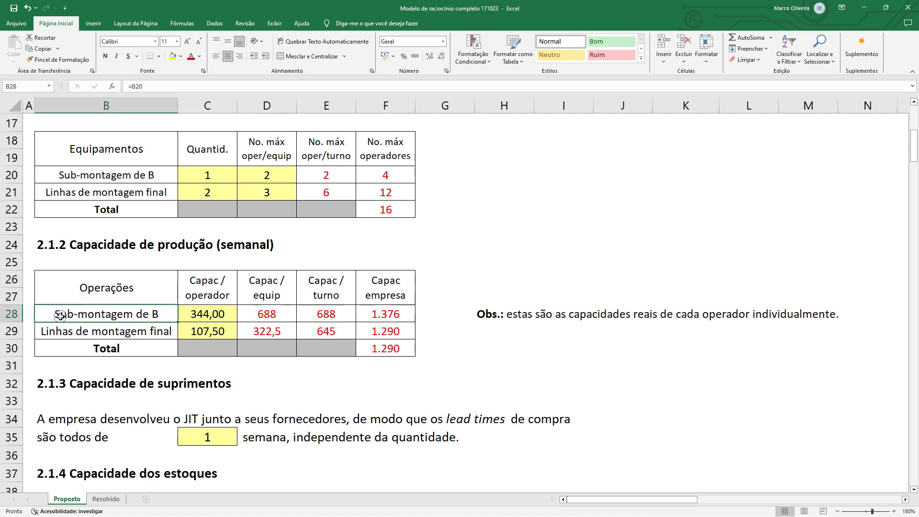
click(56, 333)
click(56, 317)
click(67, 332)
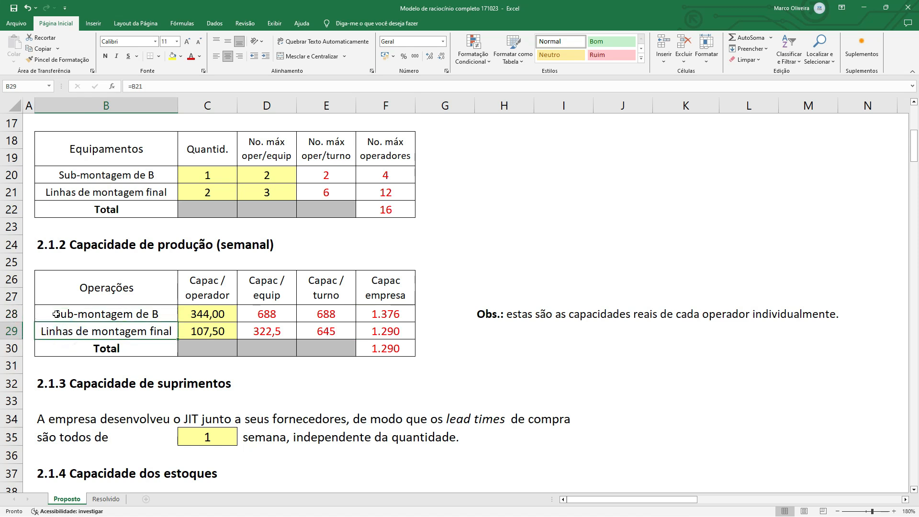
drag(383, 314, 385, 332)
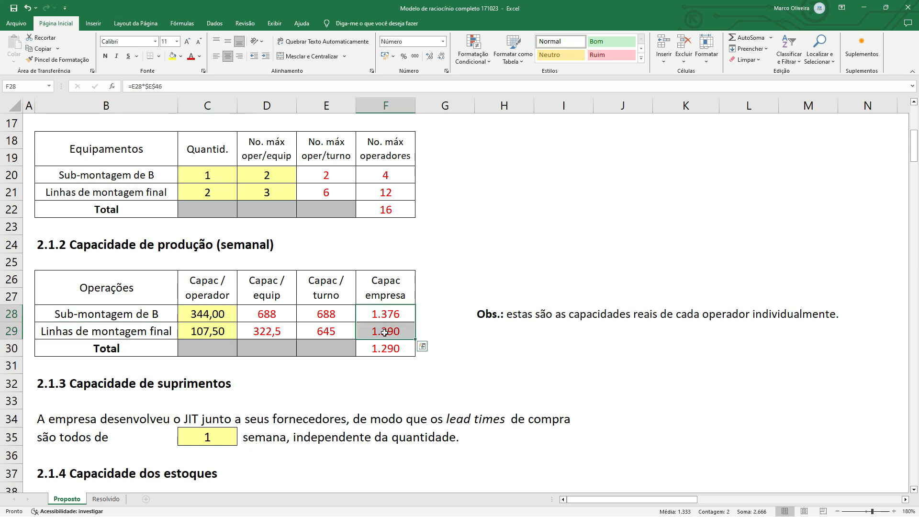
Step: Compare the Total of Capac empresa with the capacities of the two operations and inspect its MÍNIMO formula
click(385, 332)
click(385, 349)
click(378, 316)
click(382, 333)
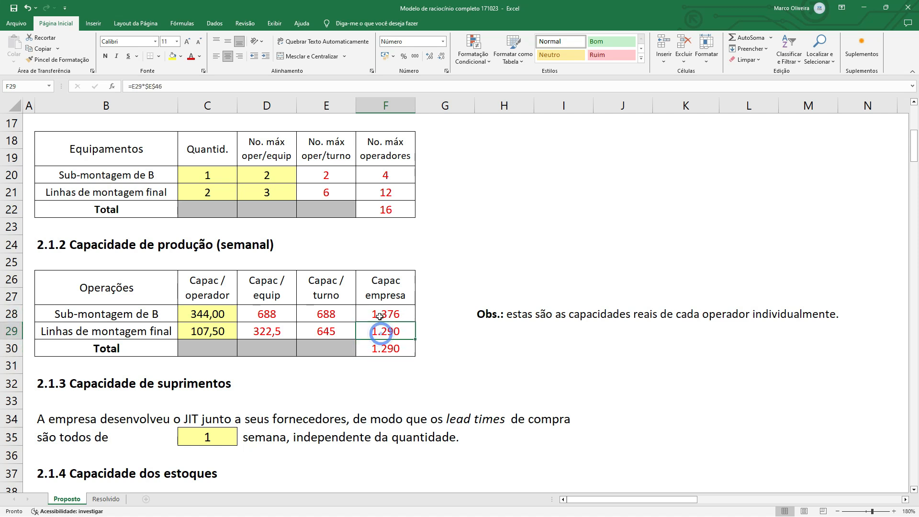
click(380, 316)
click(375, 348)
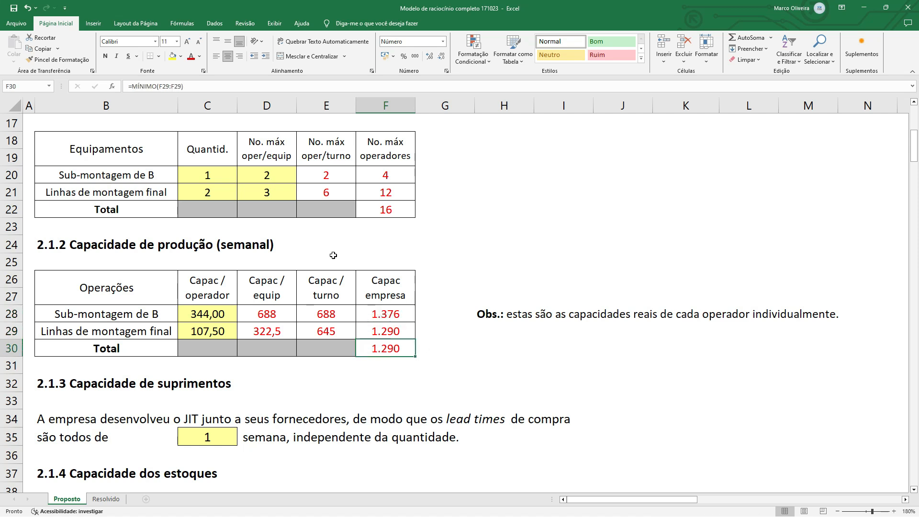
Step: Highlight the Obs. note about each operator's real individual capacity beside the section 2.1.2 table
click(489, 318)
drag(522, 317, 814, 317)
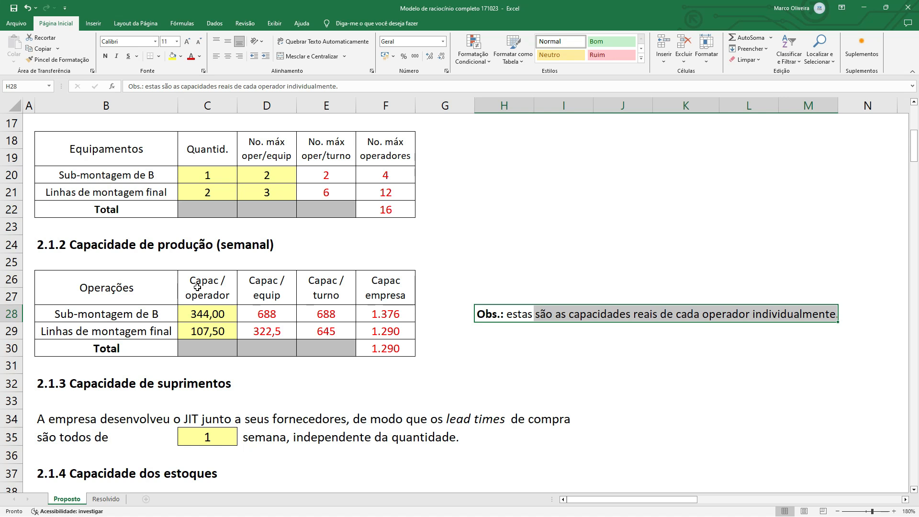
click(402, 280)
Step: Read section 2.1.3 Capacidade de suprimentos, highlighting its heading and the lines about JIT and purchase lead times
scroll(432, 266, down, 4)
scroll(431, 267, up, 1)
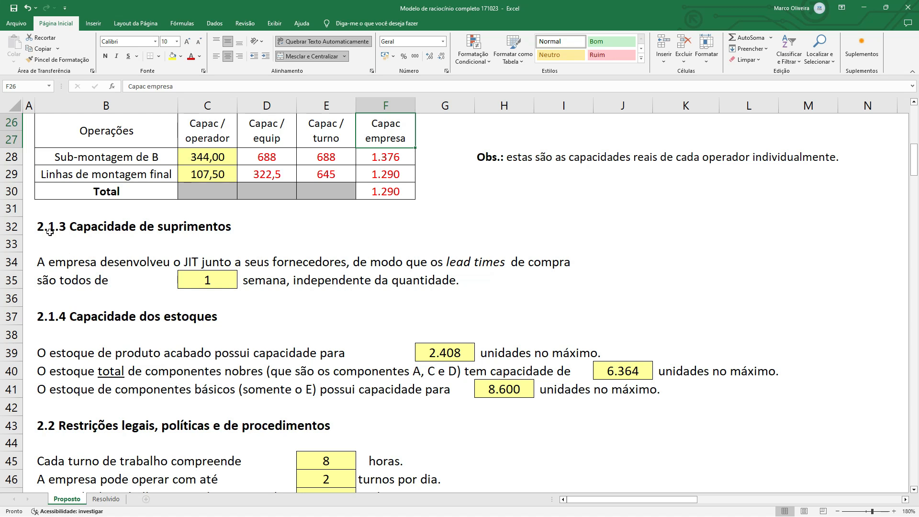
click(18, 227)
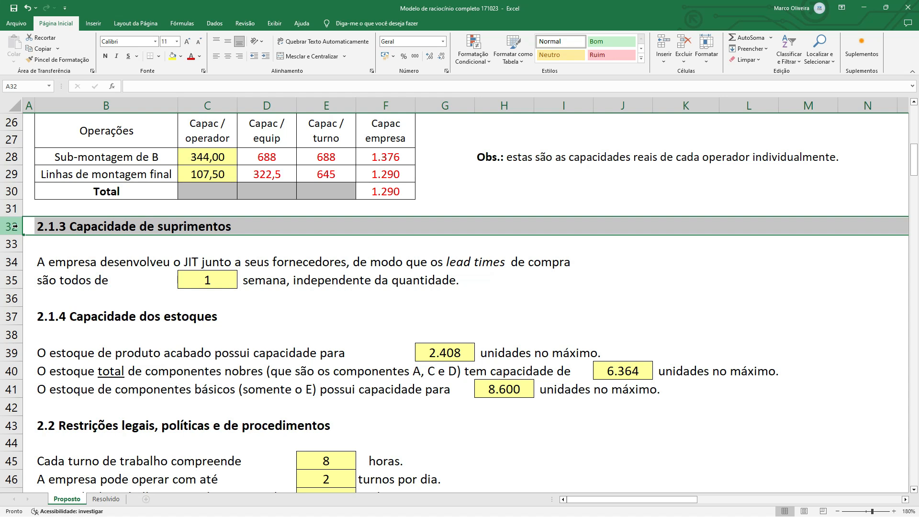
click(13, 262)
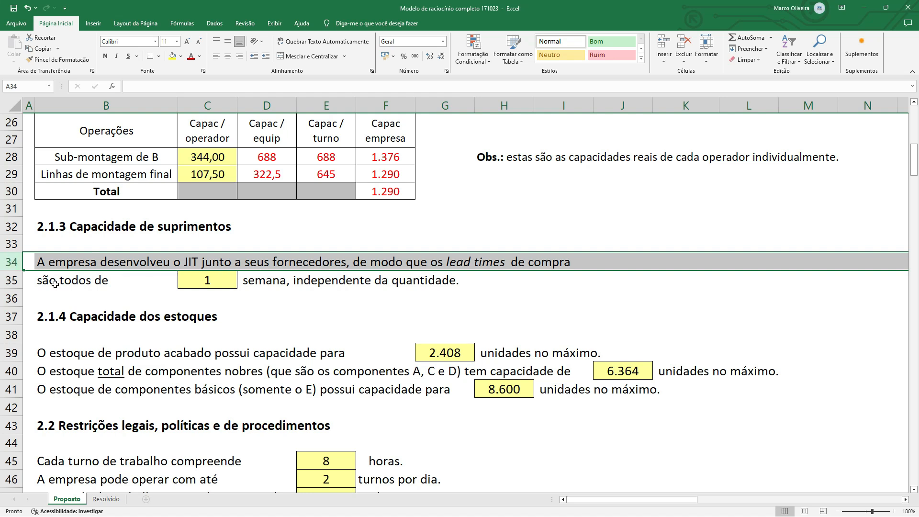
click(12, 280)
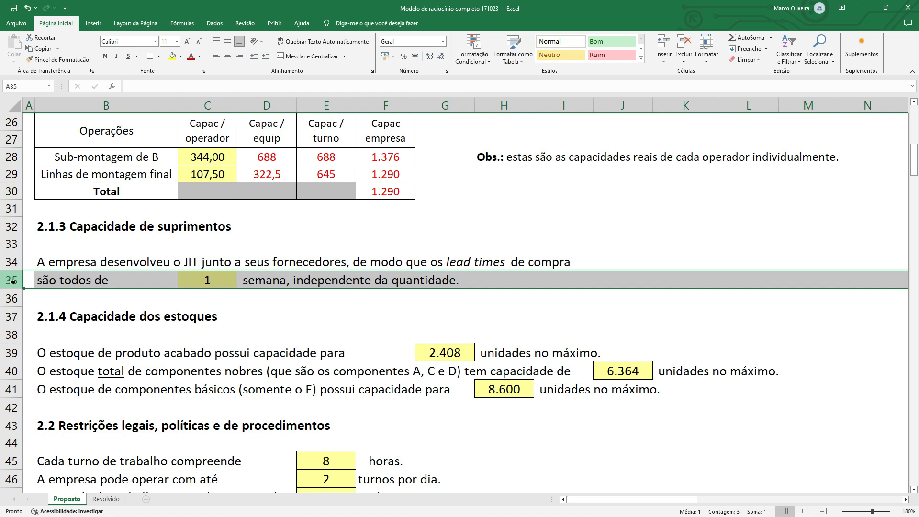
click(309, 282)
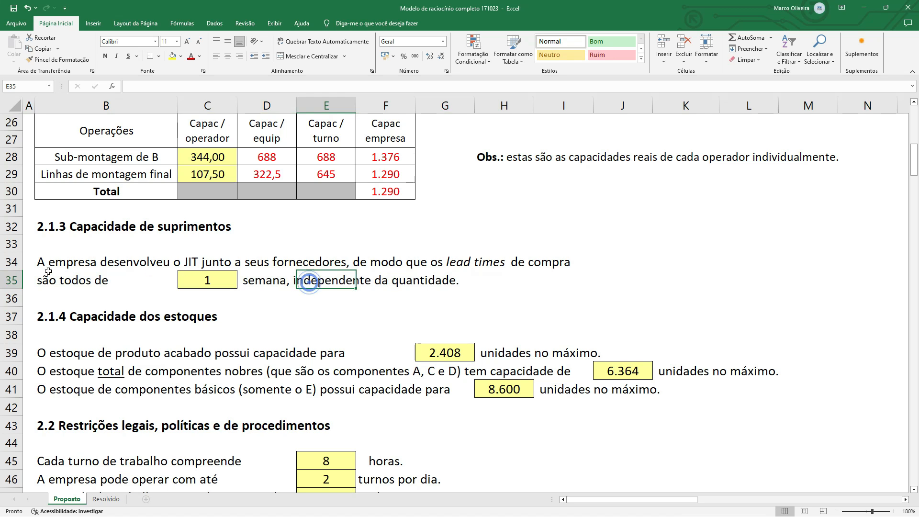
drag(48, 280, 450, 282)
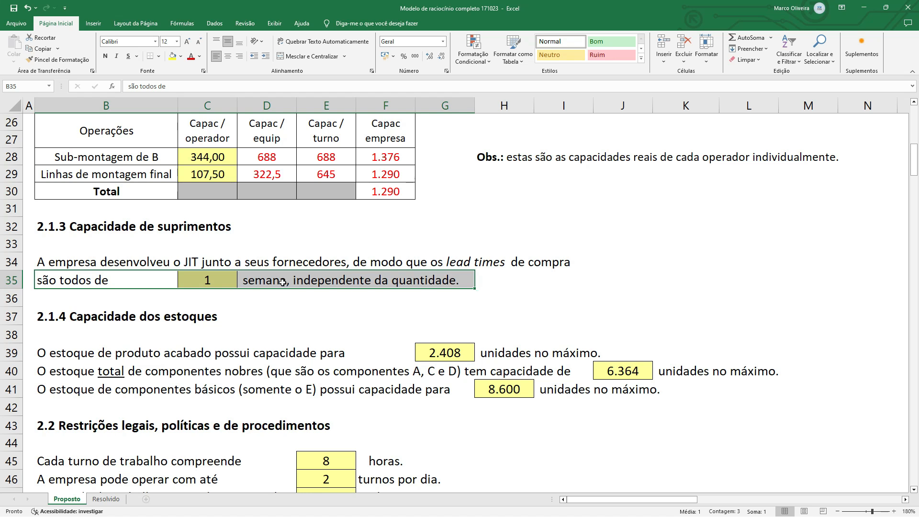
drag(72, 264, 587, 279)
Step: Read section 2.1.4 Capacidade dos estoques, highlighting the finished product, noble component and basic component limits one by one
scroll(600, 192, down, 2)
drag(42, 211, 753, 273)
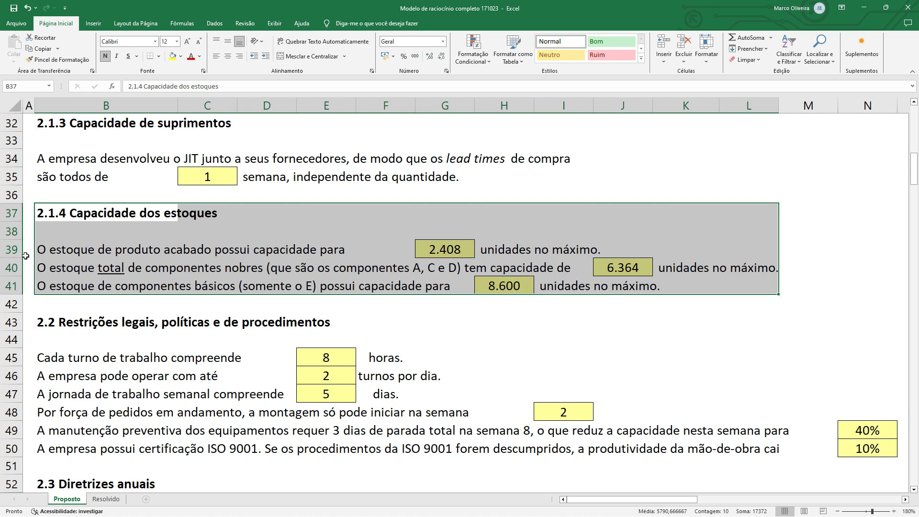
click(12, 250)
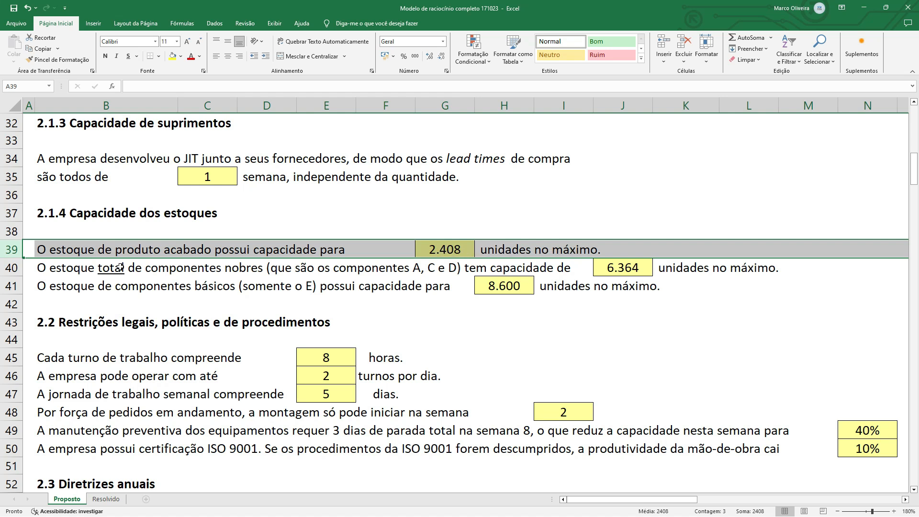
click(12, 268)
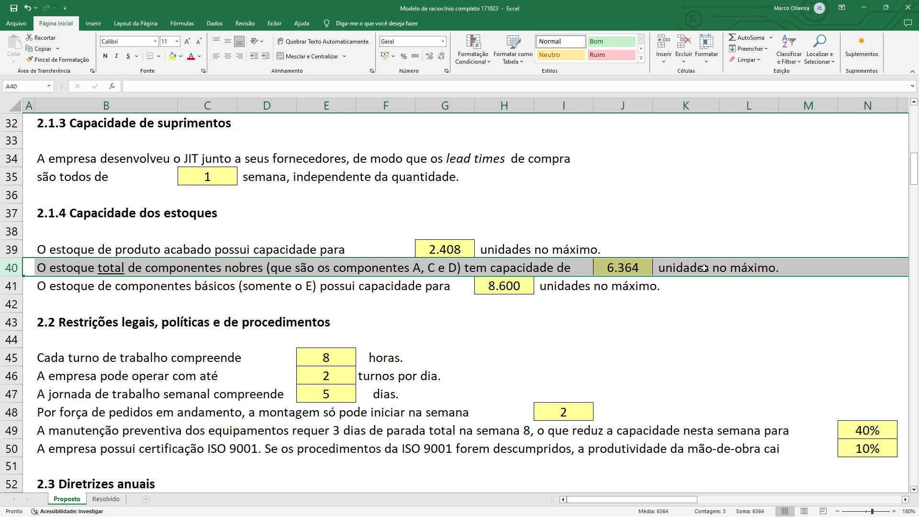
click(17, 286)
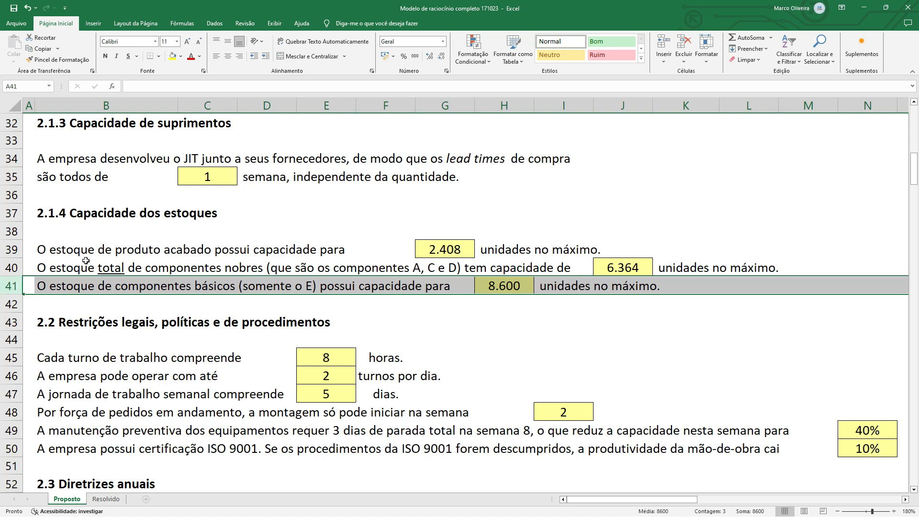
Step: Highlight the three stock limits of section 2.1.4 together, followed by all of section 2.2's legal, policy and procedural restrictions
click(39, 247)
drag(41, 260, 755, 274)
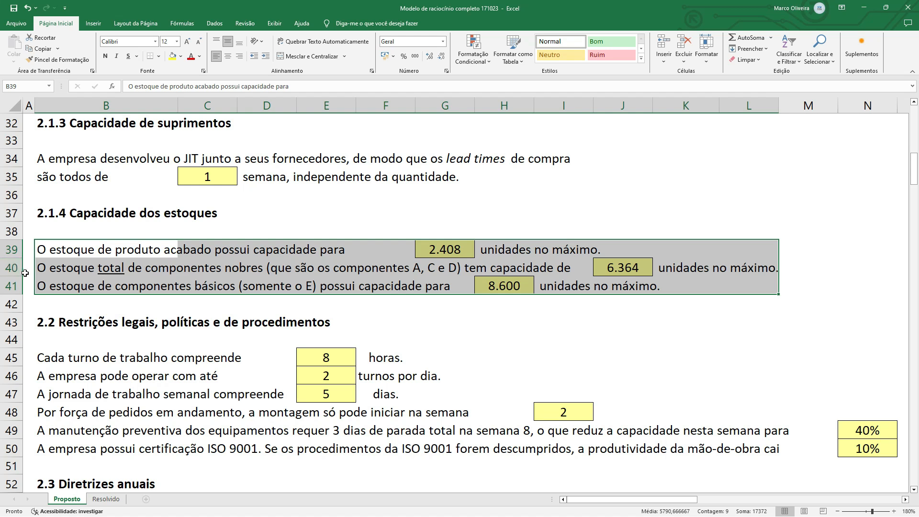
scroll(7, 270, down, 2)
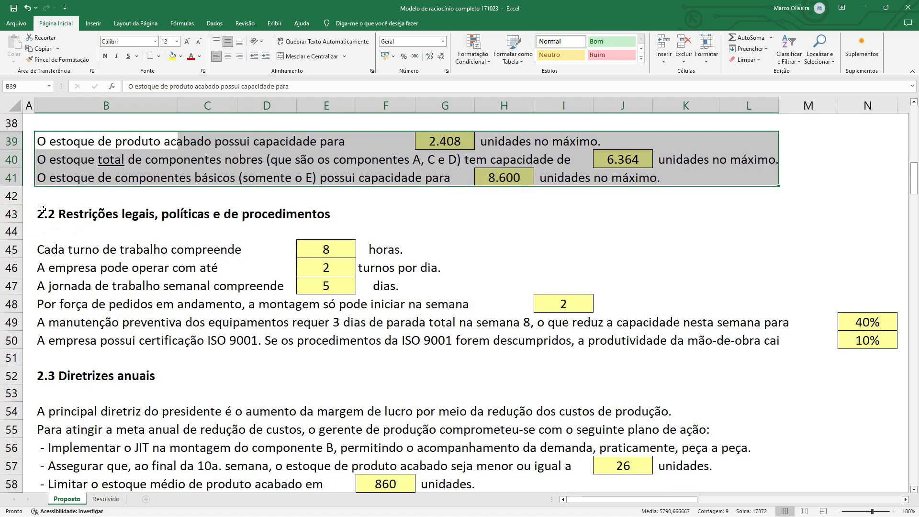
drag(42, 214, 850, 340)
click(429, 449)
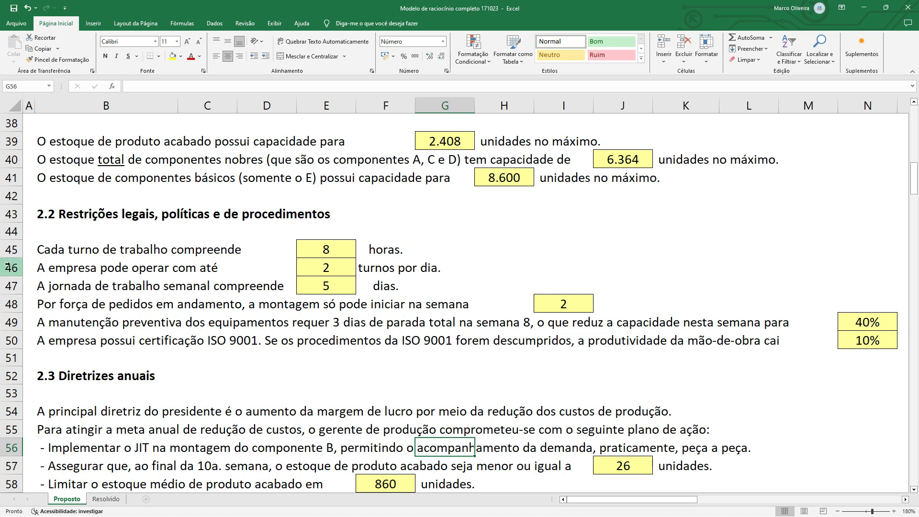
Step: Highlight the section 2.2 lines on shift hours, shifts per day, weekly working days and assembly start week one by one
click(10, 250)
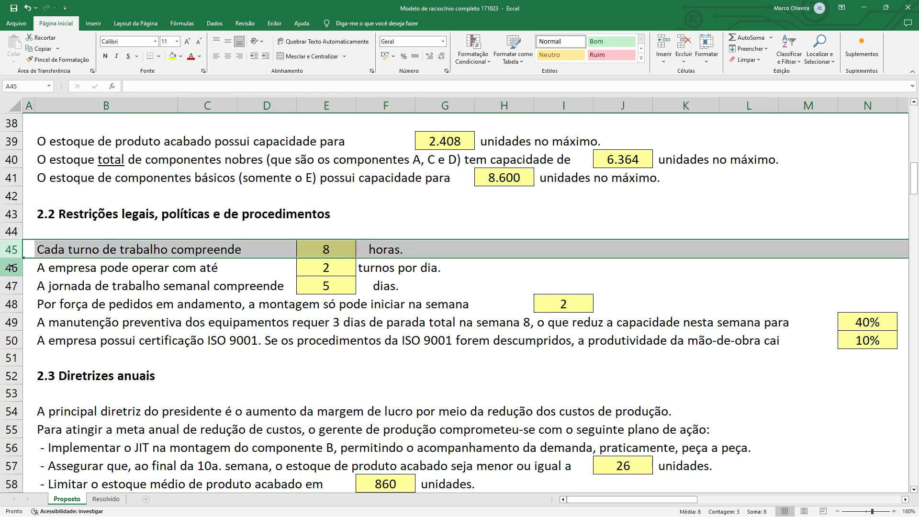
click(11, 268)
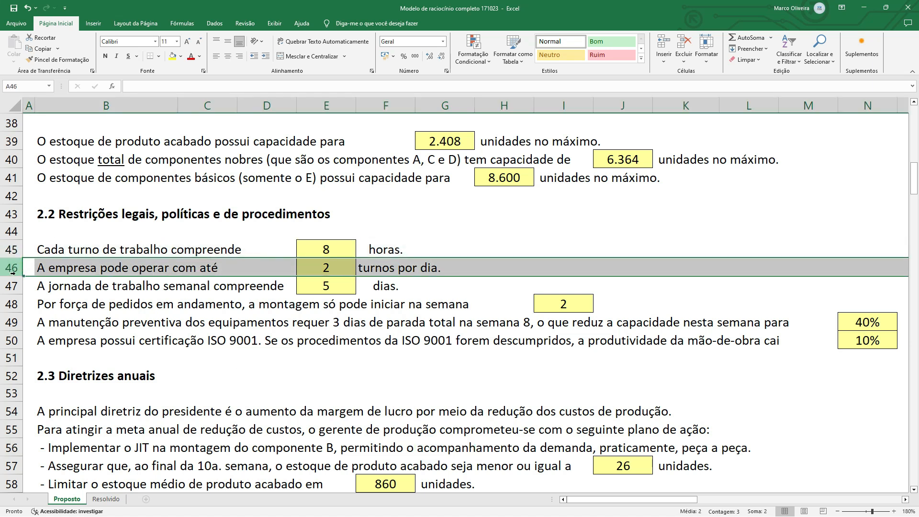
click(11, 286)
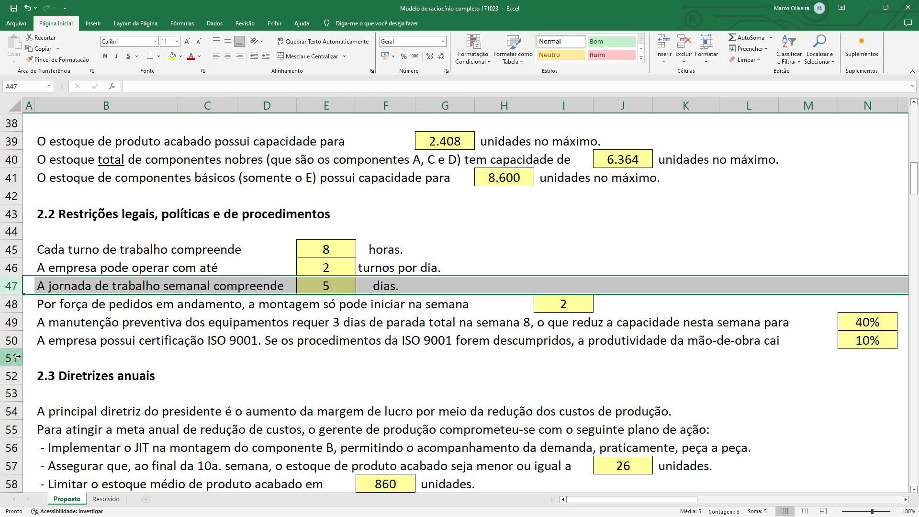
click(8, 304)
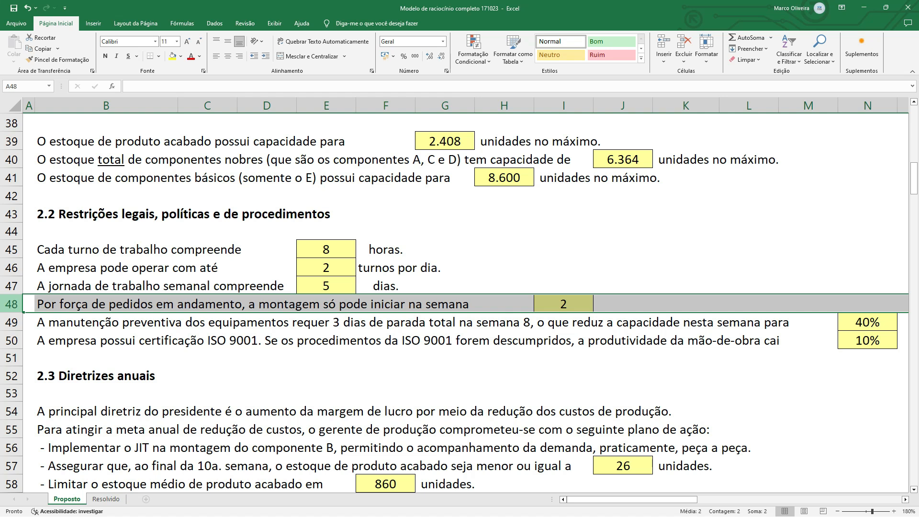
Step: Return to section 1 Demanda and highlight the whole order table, then its rows for weeks 4, 6 and 9
scroll(62, 211, up, 12)
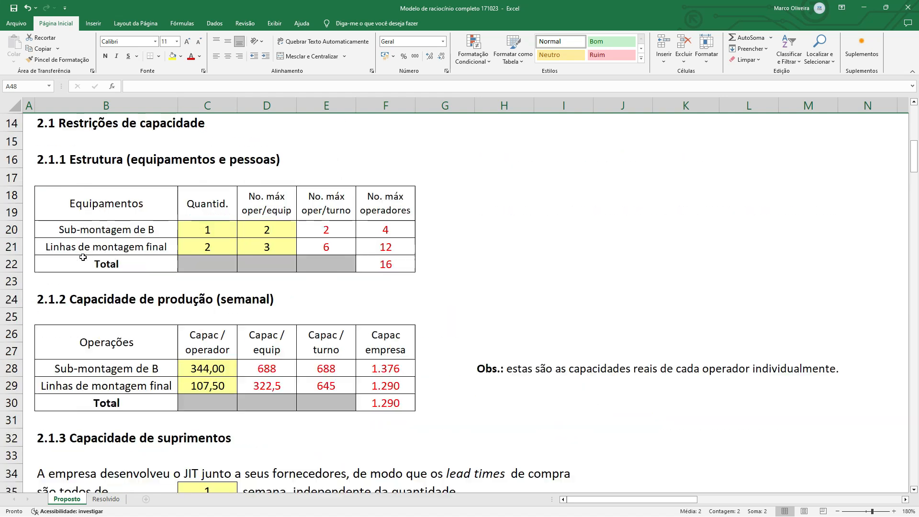
drag(62, 212, 217, 287)
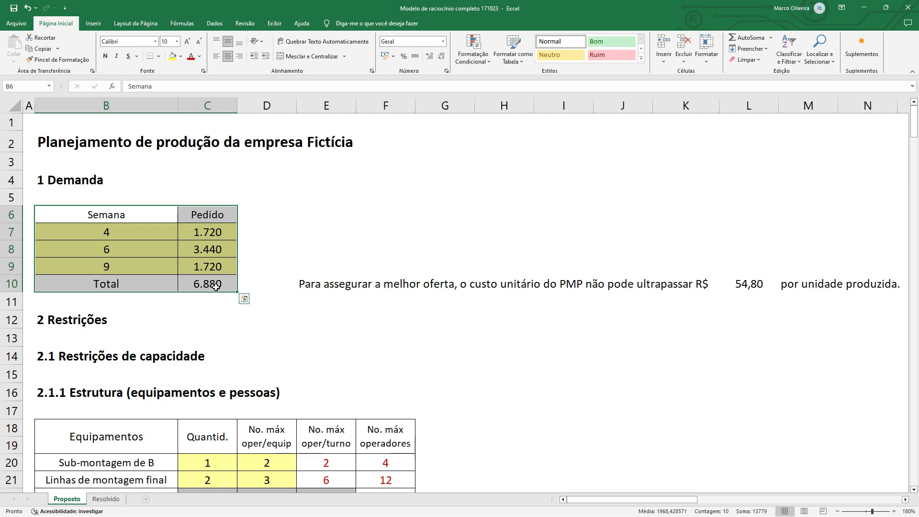
drag(95, 232, 263, 263)
Step: Read the section 2.2 line on preventive maintenance in week 8, highlighting the line and its reduced capacity percentage
scroll(421, 219, down, 17)
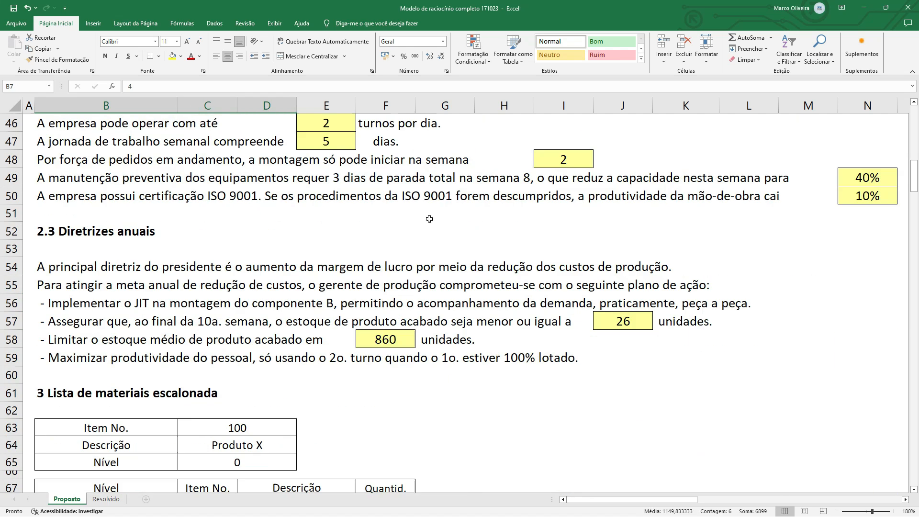
scroll(429, 218, up, 4)
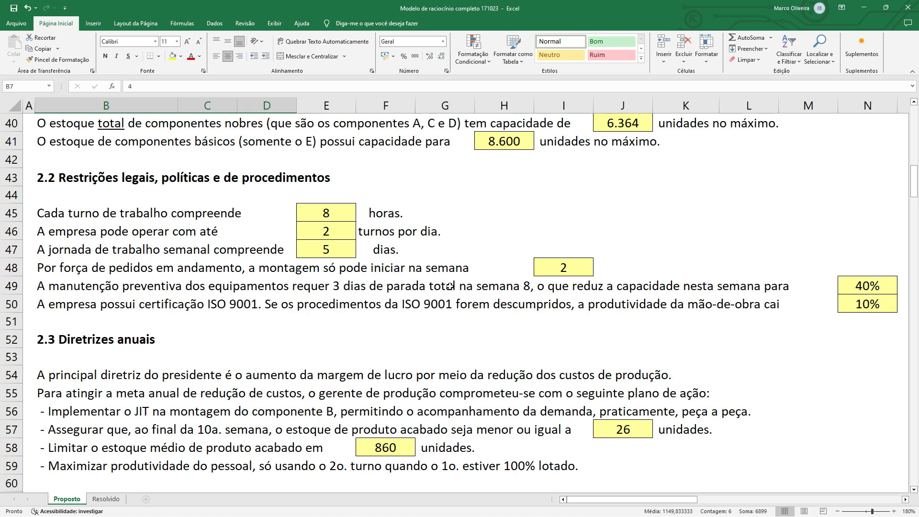
scroll(450, 286, down, 1)
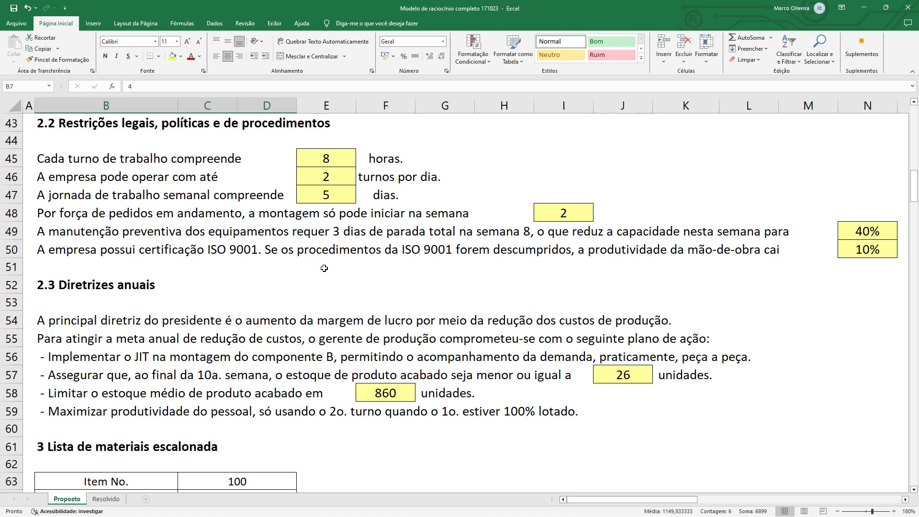
click(520, 238)
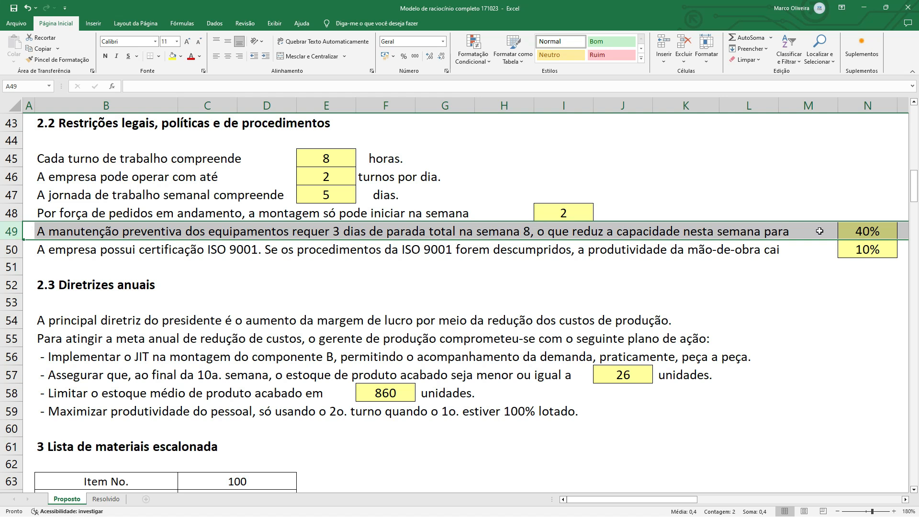
click(855, 232)
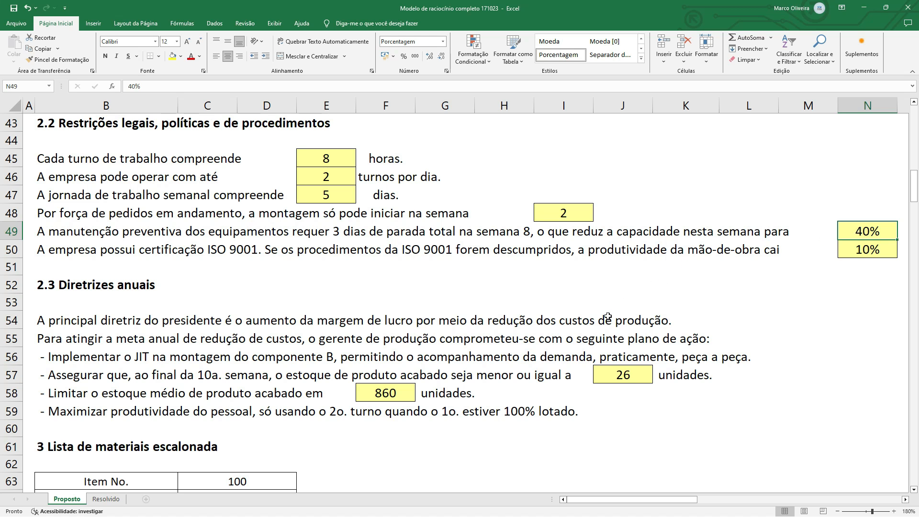
click(16, 231)
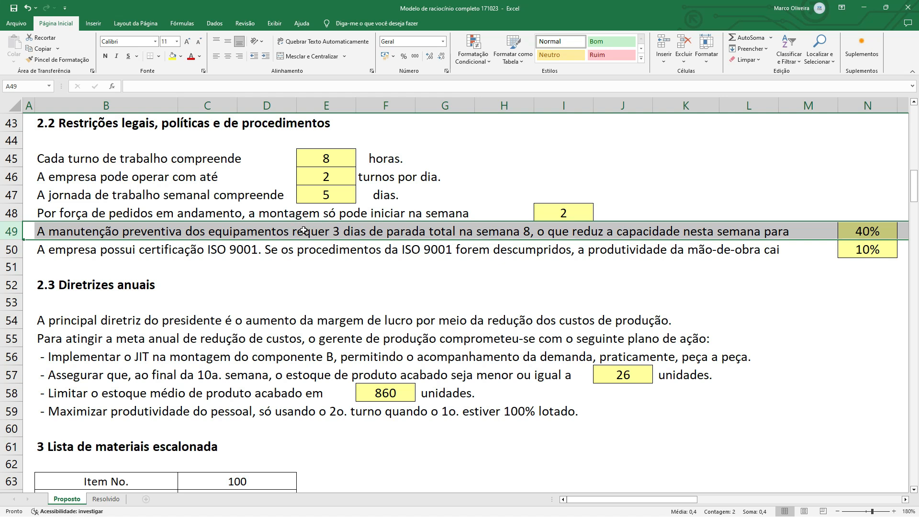
click(856, 231)
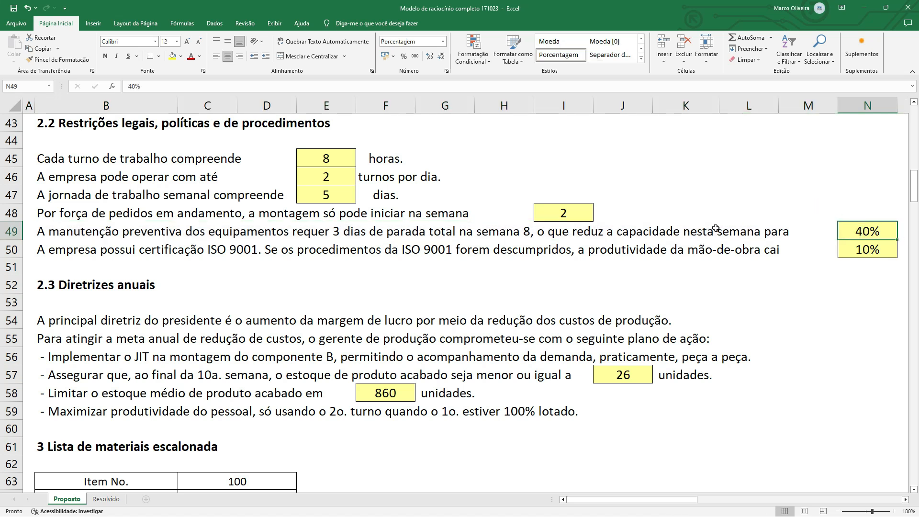
Step: Read the ISO 9001 certification line in section 2.2, highlighting it and its labour productivity loss percentage
click(10, 250)
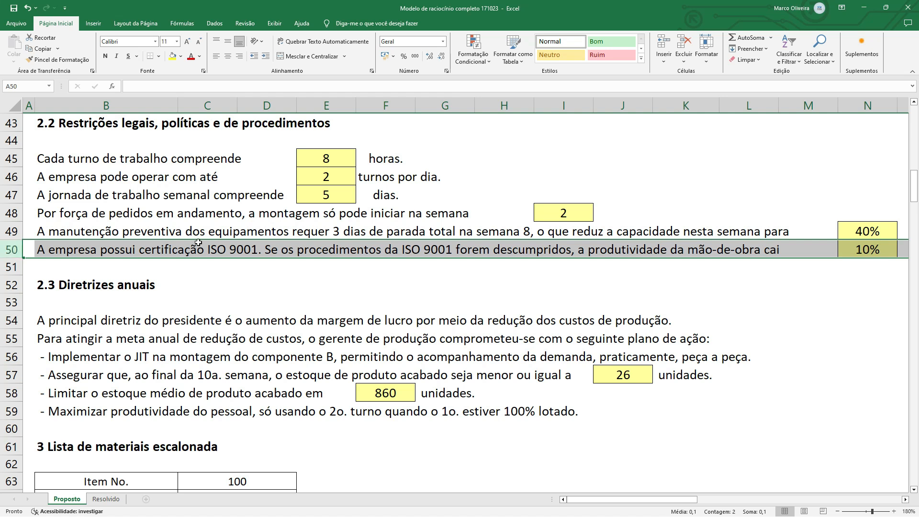
click(851, 252)
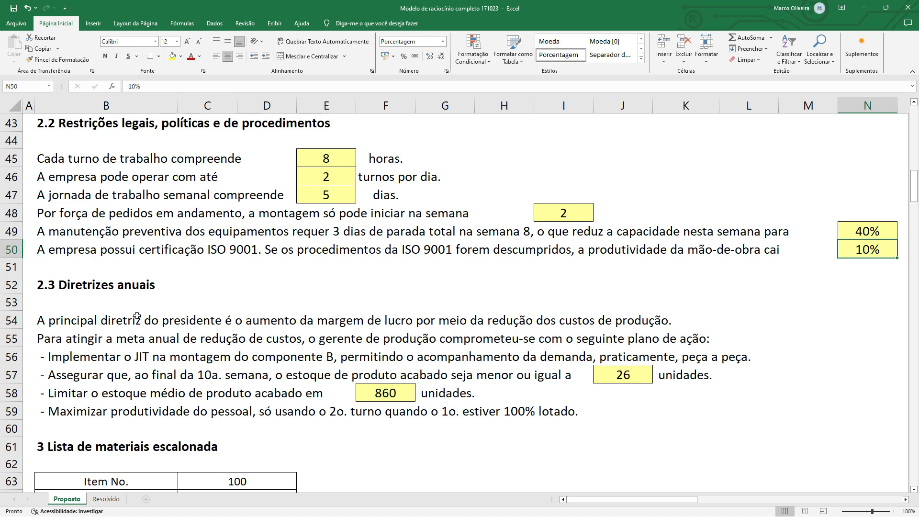
click(15, 250)
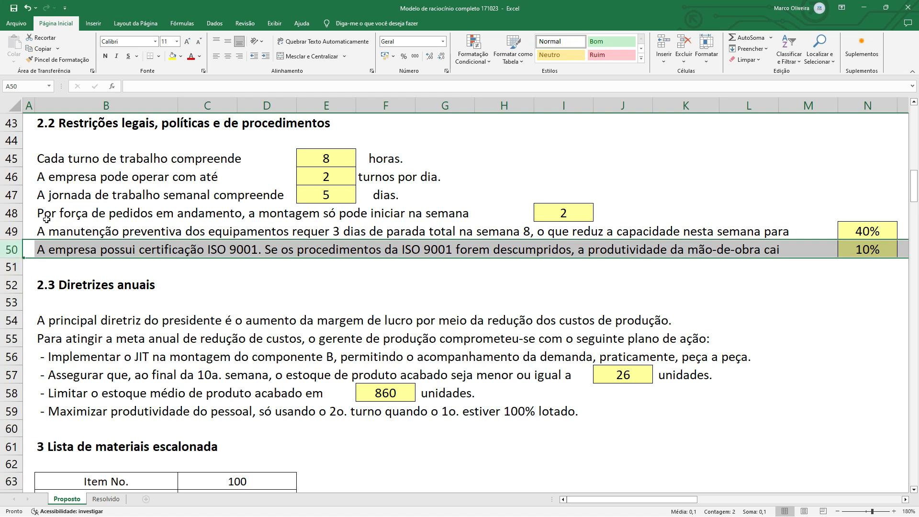
Step: Highlight the assembly start, preventive maintenance and ISO 9001 restrictions together and review the rest of section 2.2
drag(46, 218, 872, 257)
scroll(80, 279, down, 2)
scroll(80, 279, up, 1)
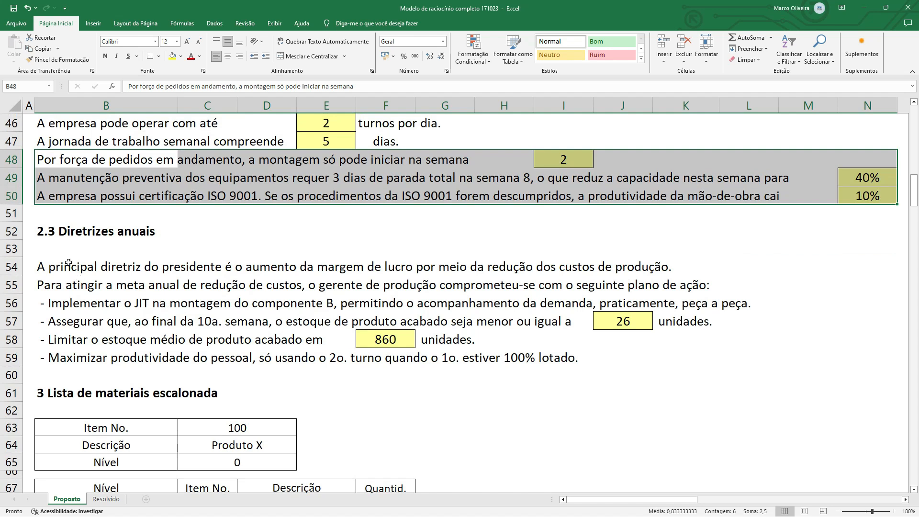
click(53, 197)
scroll(57, 200, up, 4)
scroll(58, 199, down, 4)
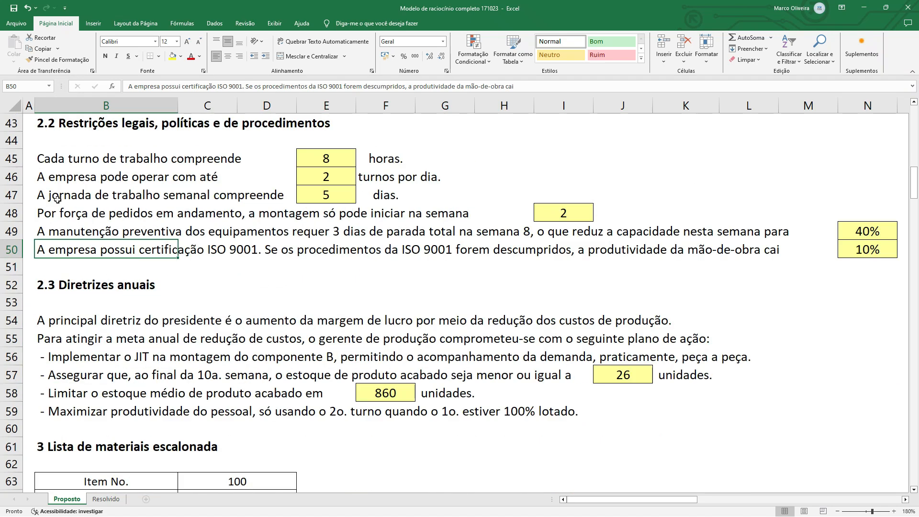
Step: Read section 2.3 Diretrizes anuais, highlighting its heading, the president's main directive, the action plan introduction and the JIT item
drag(51, 231, 72, 234)
click(13, 232)
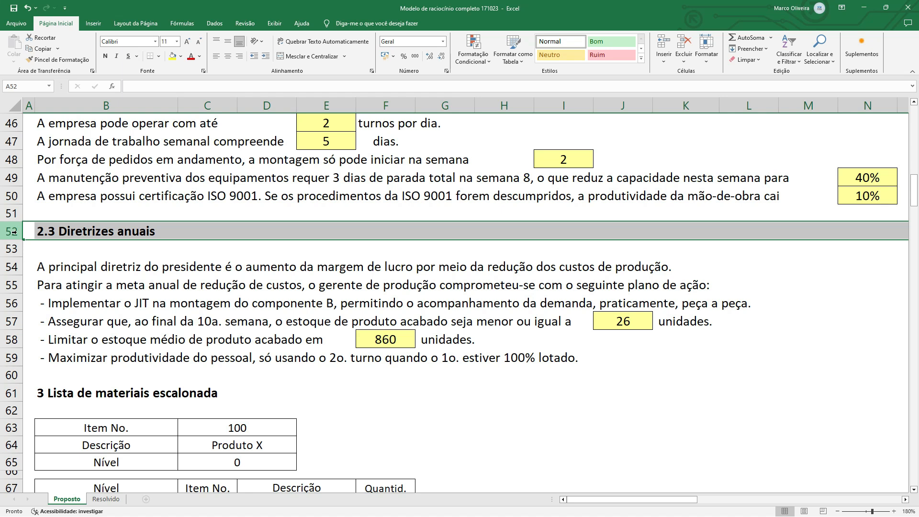
click(13, 267)
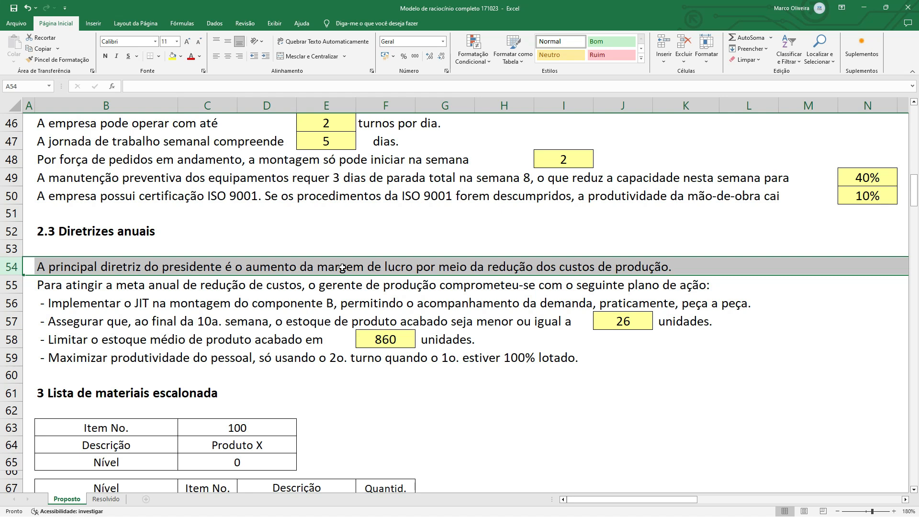
click(15, 285)
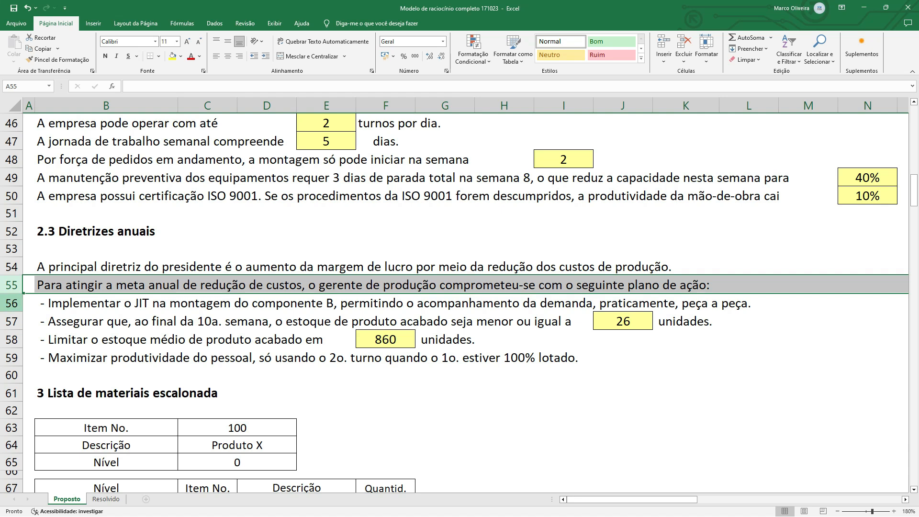
click(10, 303)
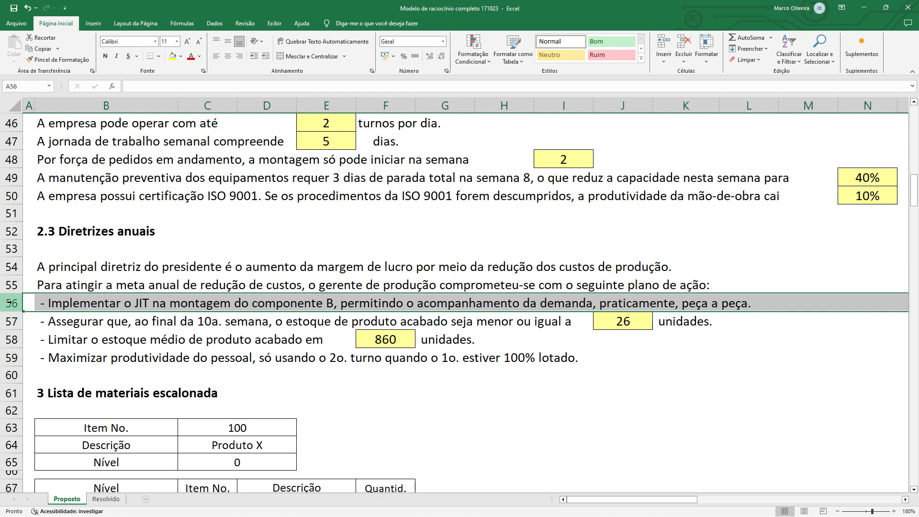
Step: Revisit the section 2.1.2 production capacity table and highlight its Sub-montagem de B row
scroll(125, 243, up, 8)
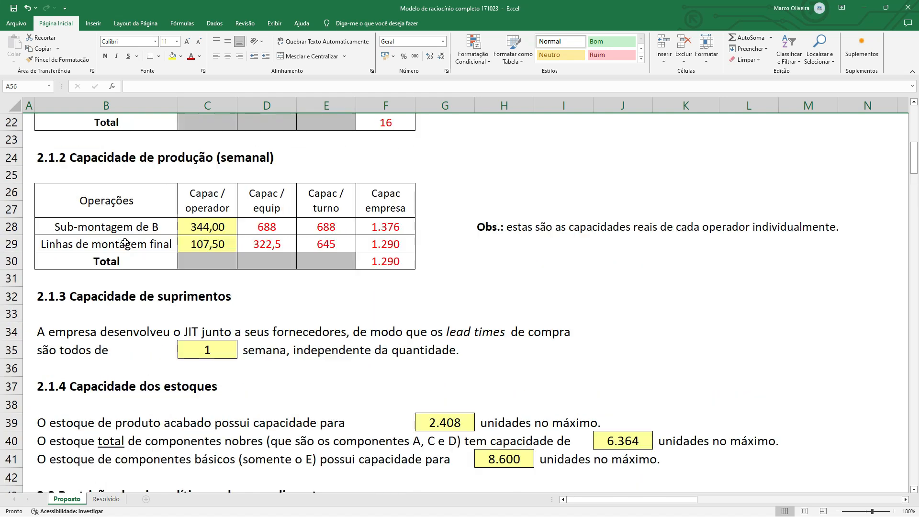
scroll(125, 243, down, 8)
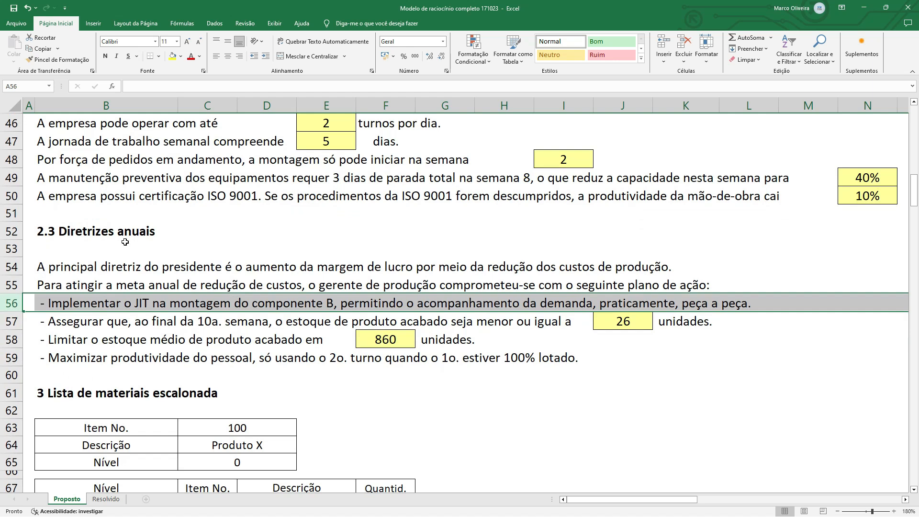
scroll(125, 242, up, 10)
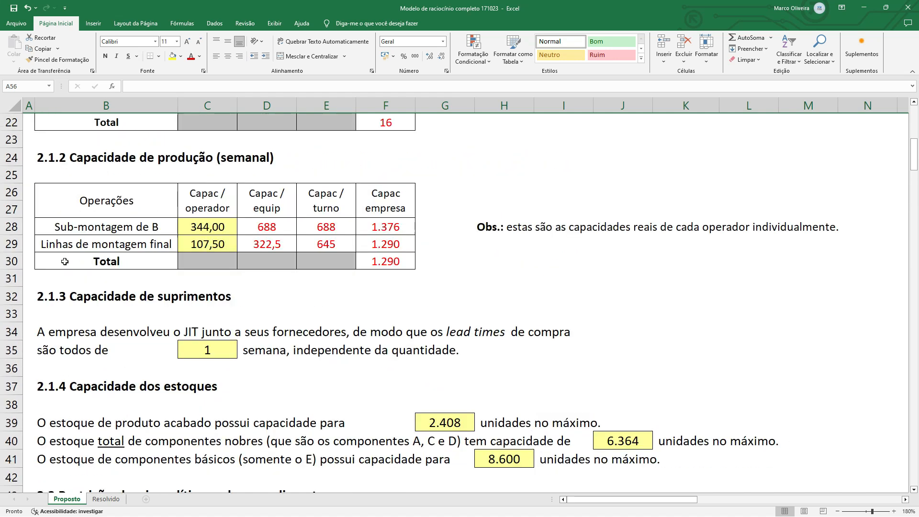
click(7, 332)
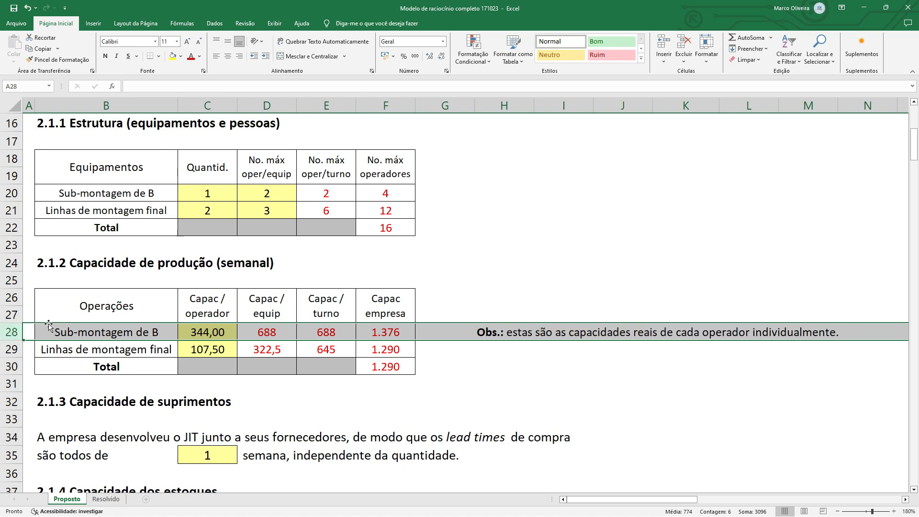
Step: Highlight the section 2.3 action plan items on JIT for component B, final stock after week 10 and average finished product stock
scroll(56, 324, down, 11)
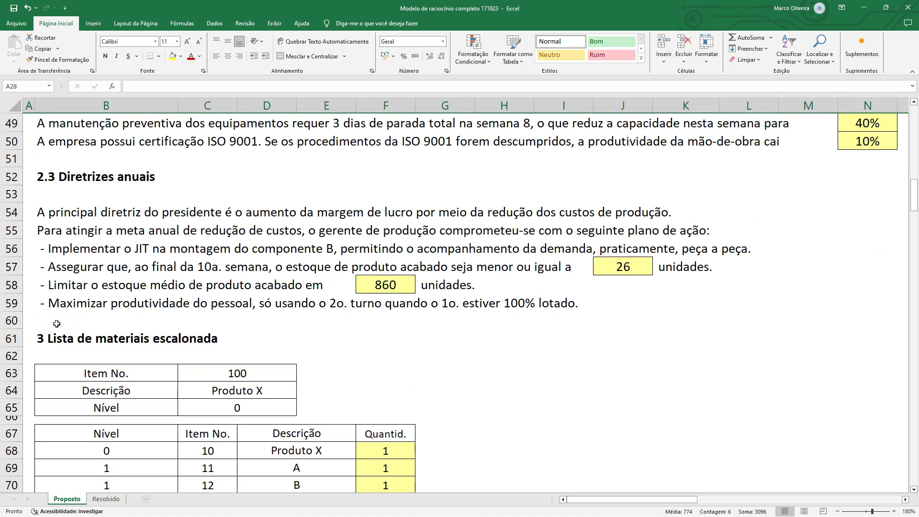
scroll(56, 324, up, 1)
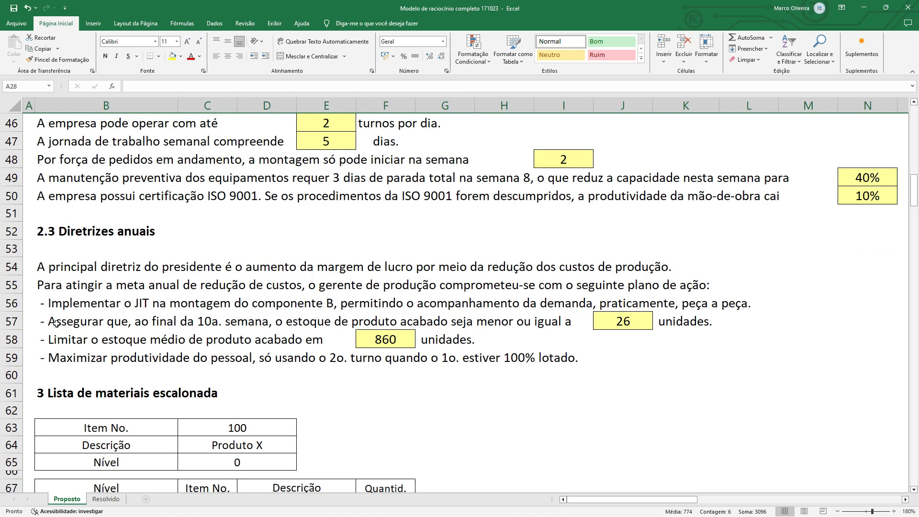
scroll(56, 324, down, 2)
scroll(56, 324, up, 5)
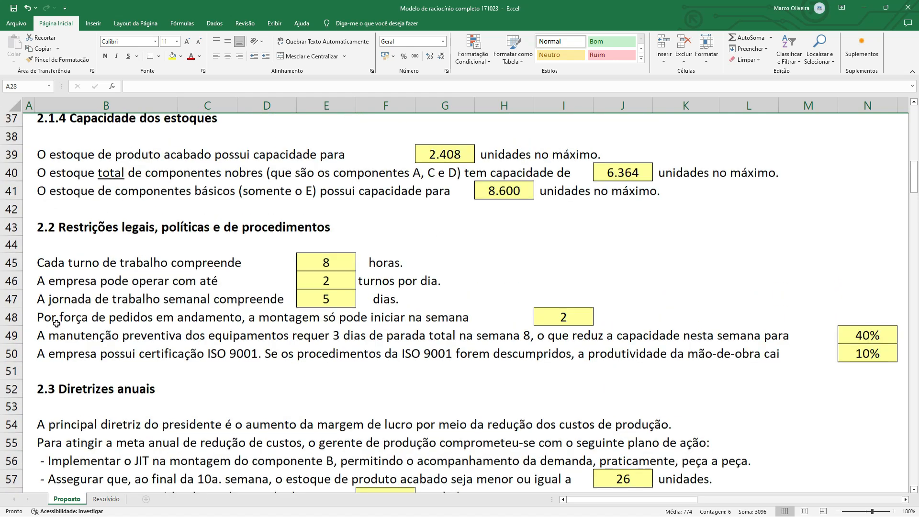
scroll(56, 324, down, 3)
click(12, 303)
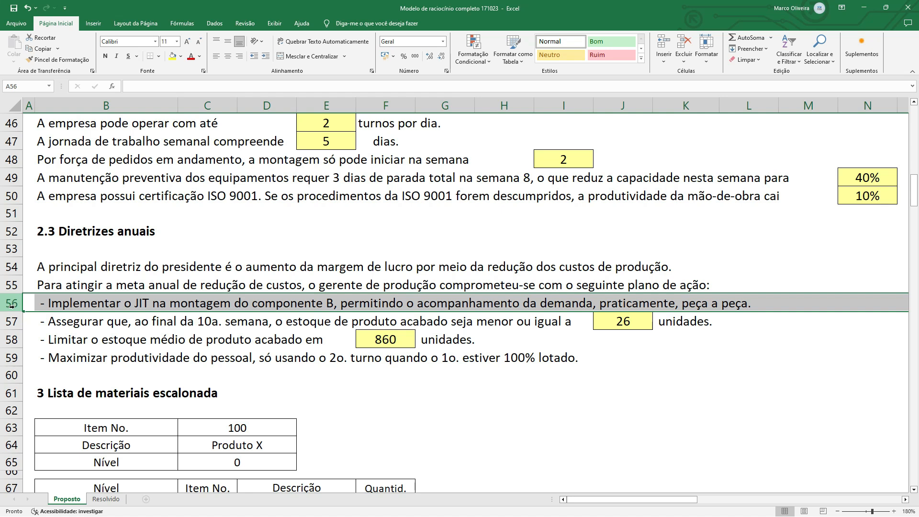
click(10, 321)
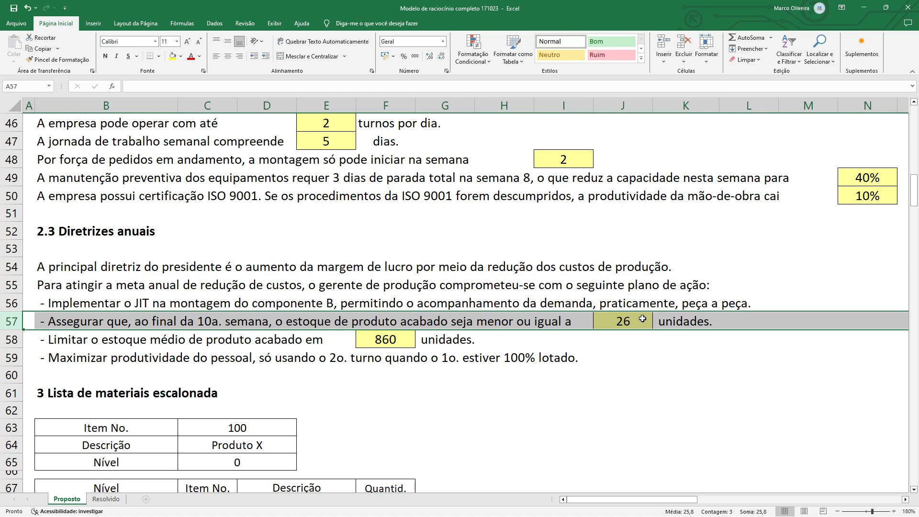
click(12, 340)
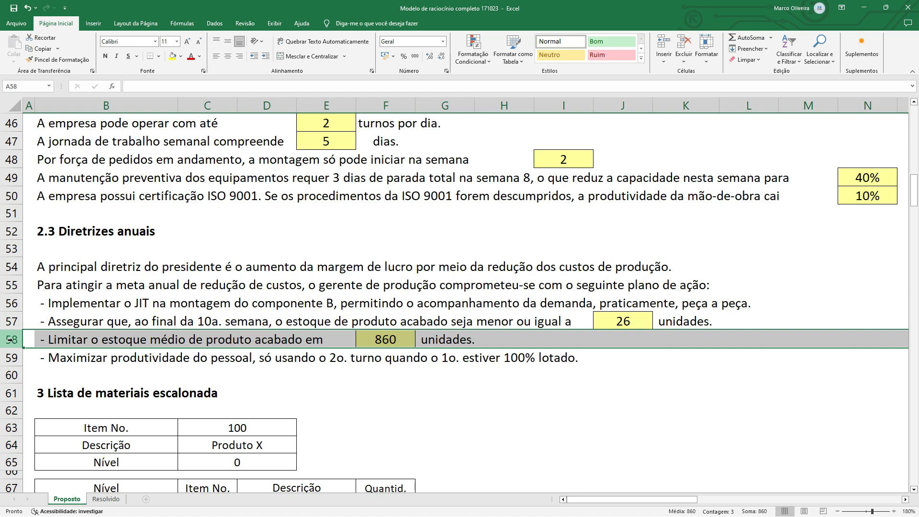
Step: Highlight the section 2.3 items on limiting average finished product stock and maximizing personnel productivity, checking the stock limit cell
drag(11, 321, 14, 335)
click(13, 339)
click(388, 340)
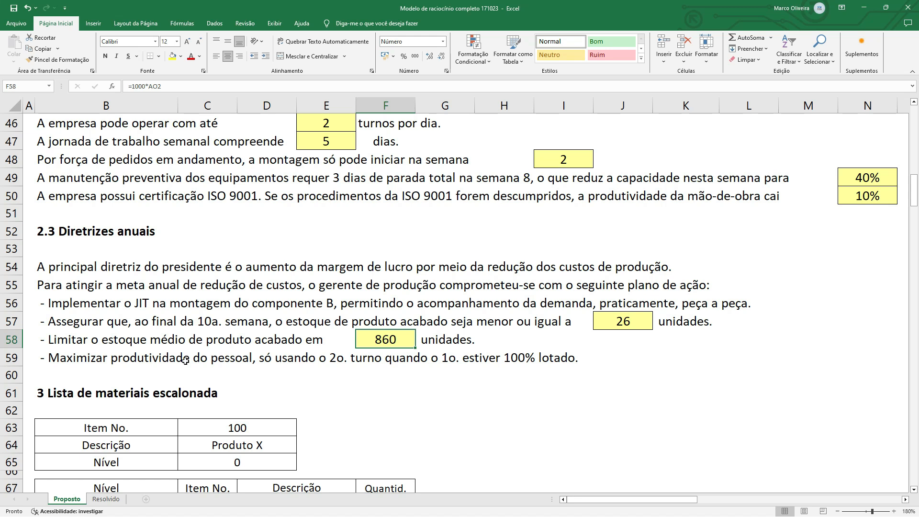
click(12, 358)
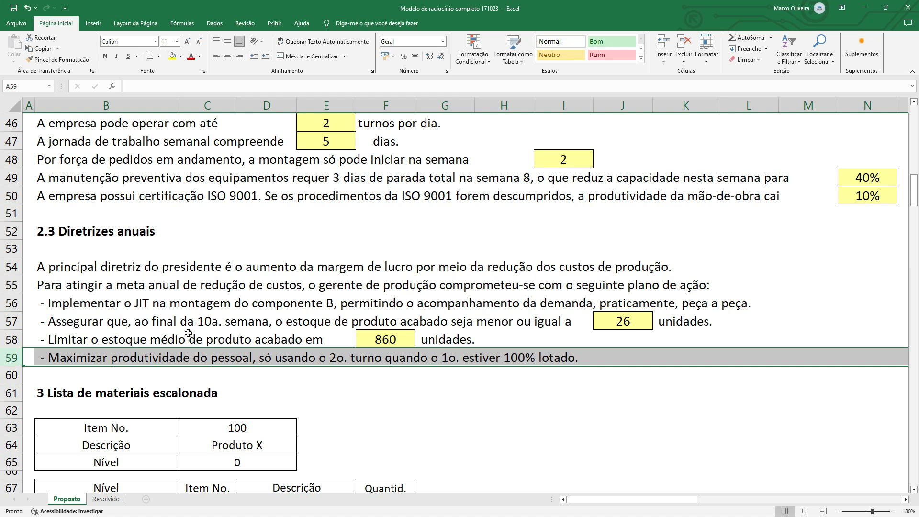
Step: Highlight the complete set of section 2.3 annual directives and the section 2.2 restrictions block to compare them
click(42, 275)
drag(42, 274, 741, 356)
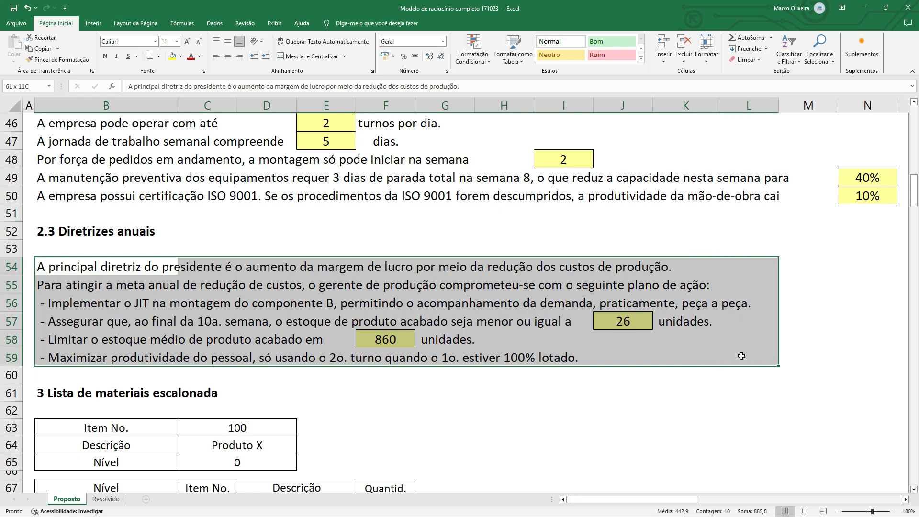
drag(742, 356, 742, 356)
scroll(59, 283, up, 2)
drag(42, 212, 855, 302)
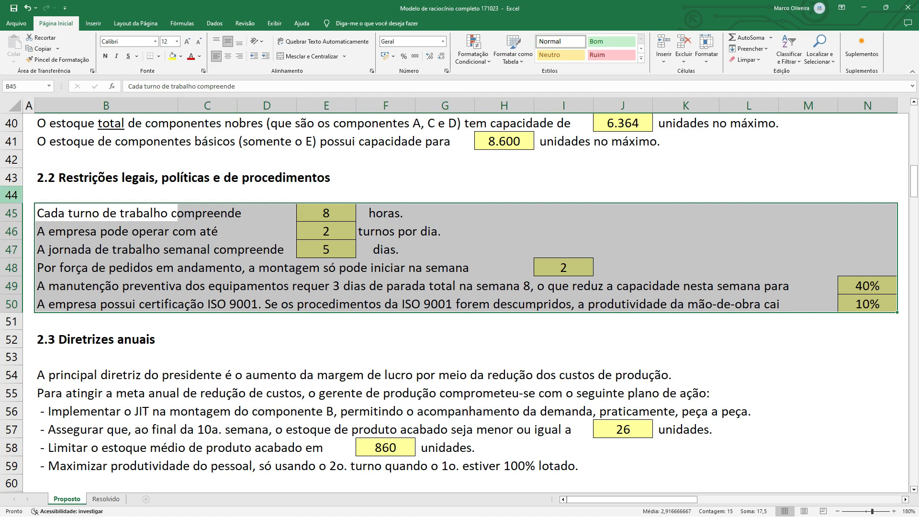
drag(51, 214, 853, 308)
scroll(275, 288, down, 2)
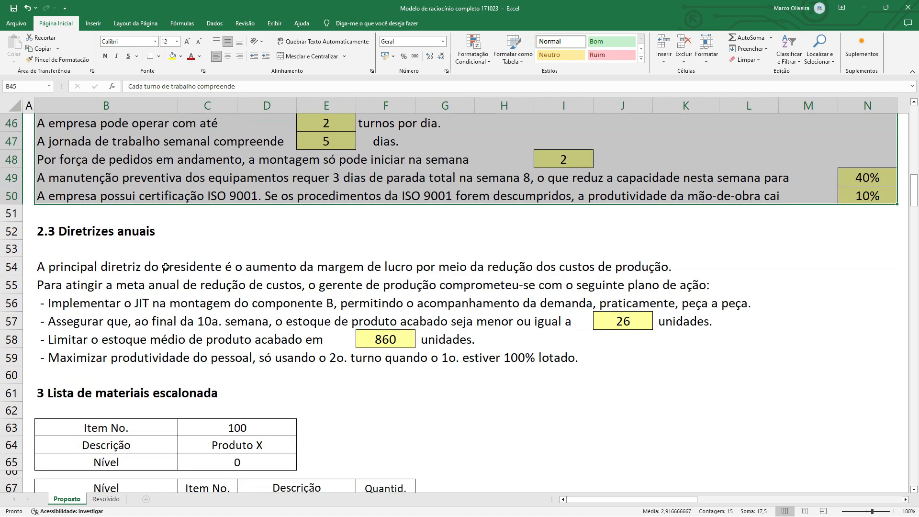
drag(41, 265, 754, 355)
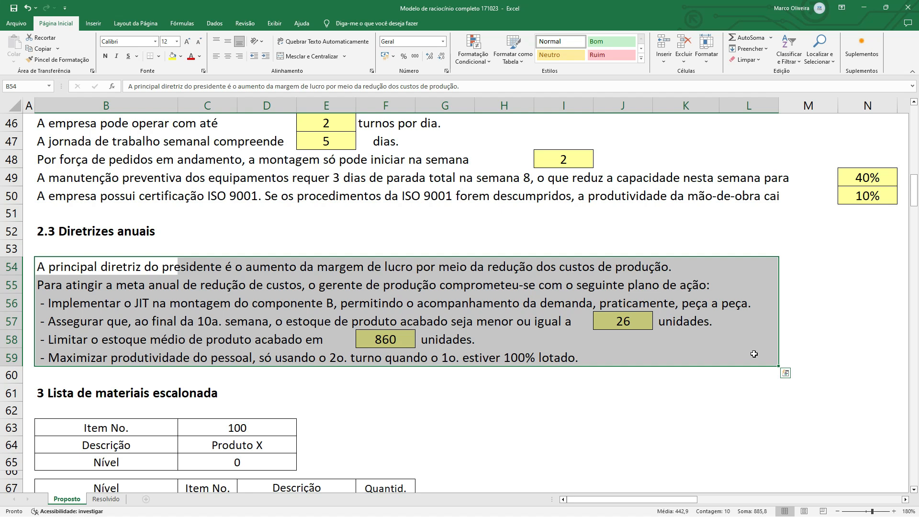
Step: Move on to section 3 Lista de materiais escalonada and highlight its heading together with both tables
scroll(249, 288, down, 5)
scroll(220, 287, up, 2)
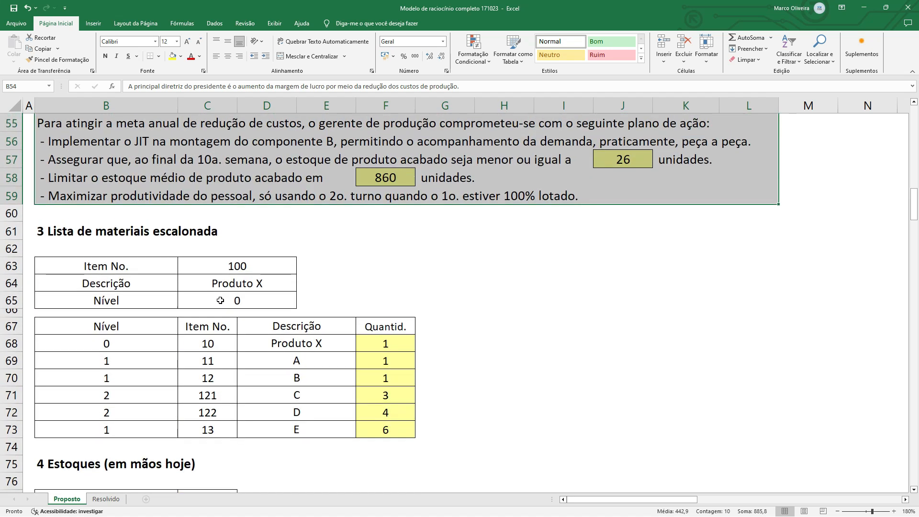
scroll(221, 301, down, 1)
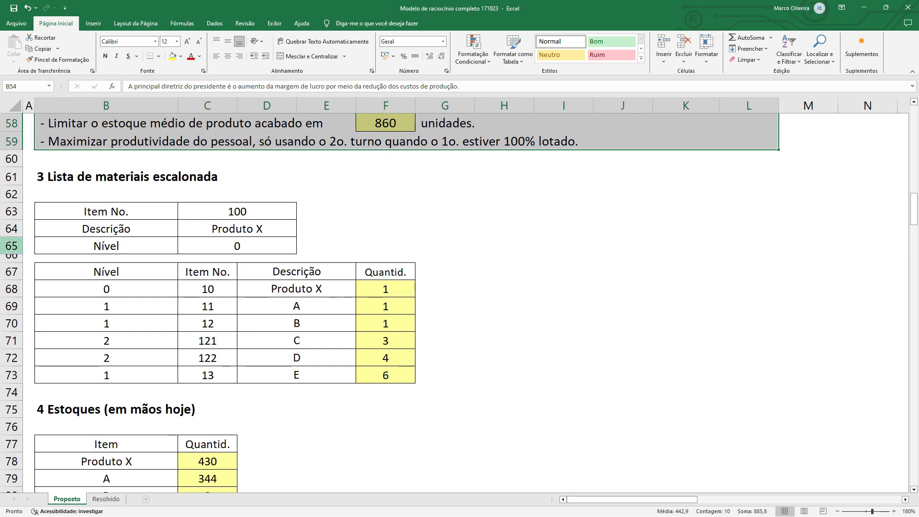
drag(46, 178, 390, 376)
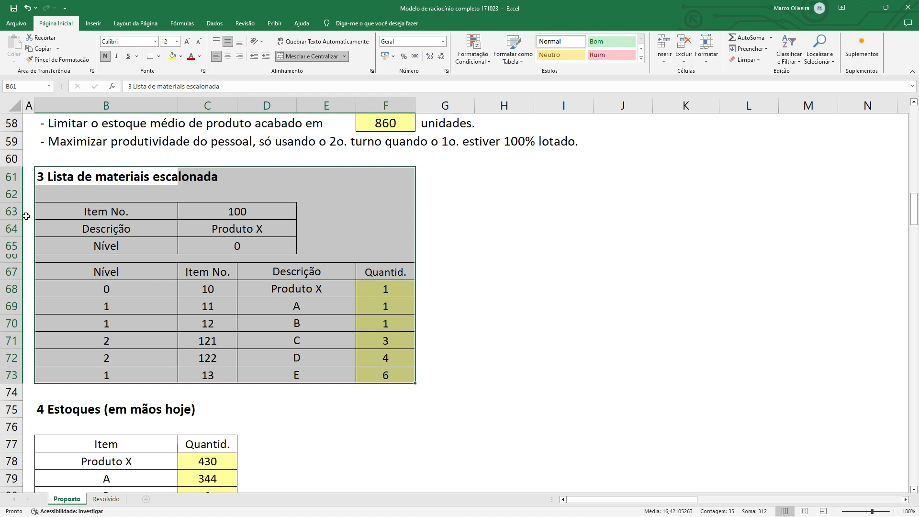
Step: Highlight the Item No., Descrição and Nível rows of the section 3 header table one by one, finishing with the whole table
click(66, 211)
drag(66, 211, 234, 212)
drag(59, 230, 256, 230)
drag(47, 250, 223, 251)
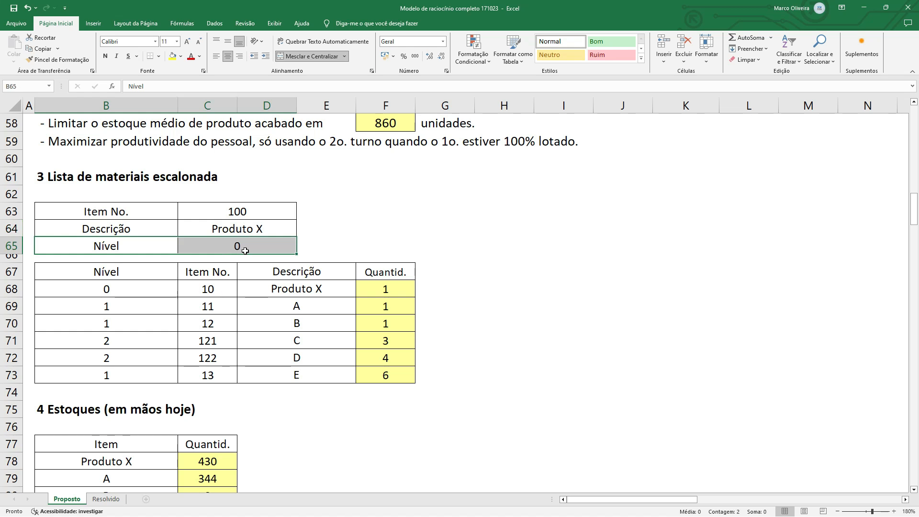
drag(61, 217, 225, 251)
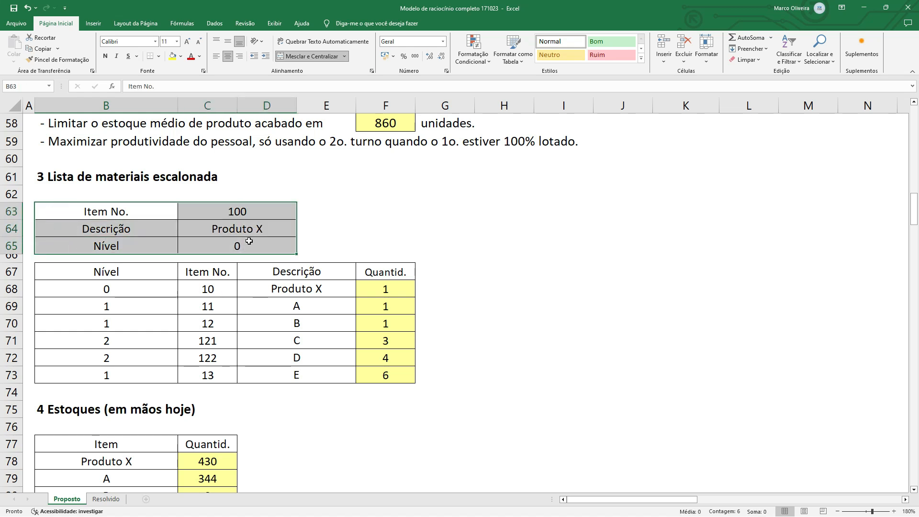
Step: Highlight the Produto X, A and B rows of the bill of materials table one after another
drag(45, 290, 375, 287)
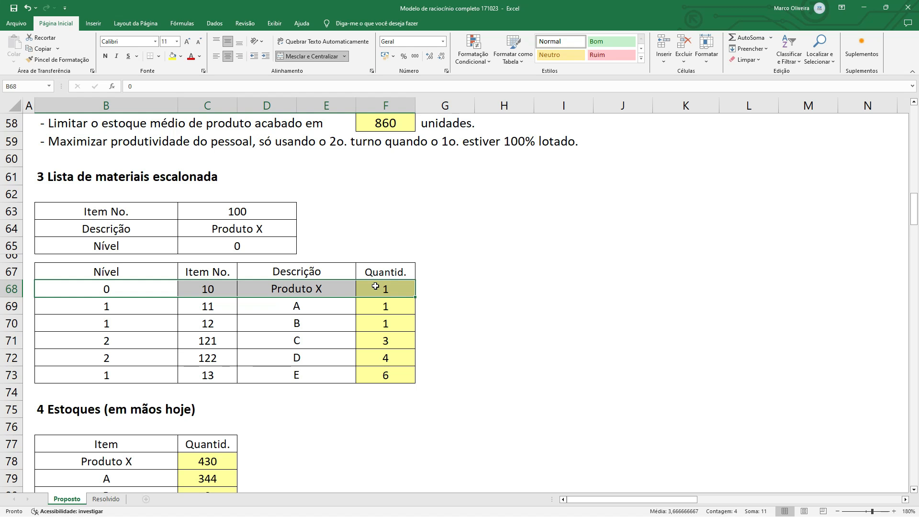
drag(95, 303, 402, 304)
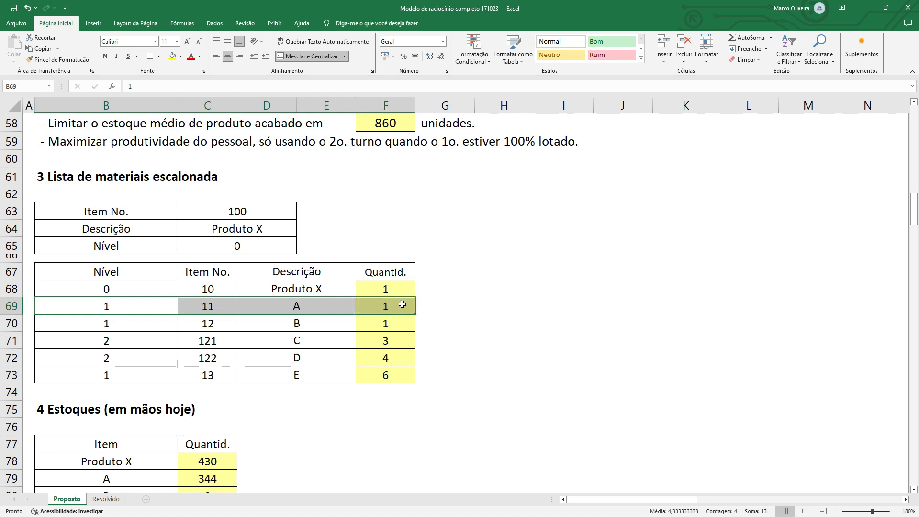
click(91, 323)
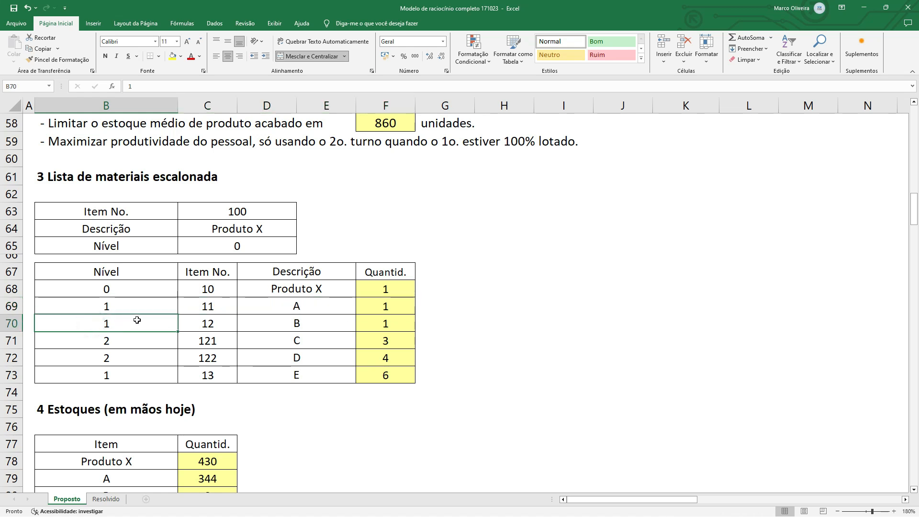
drag(177, 322, 193, 323)
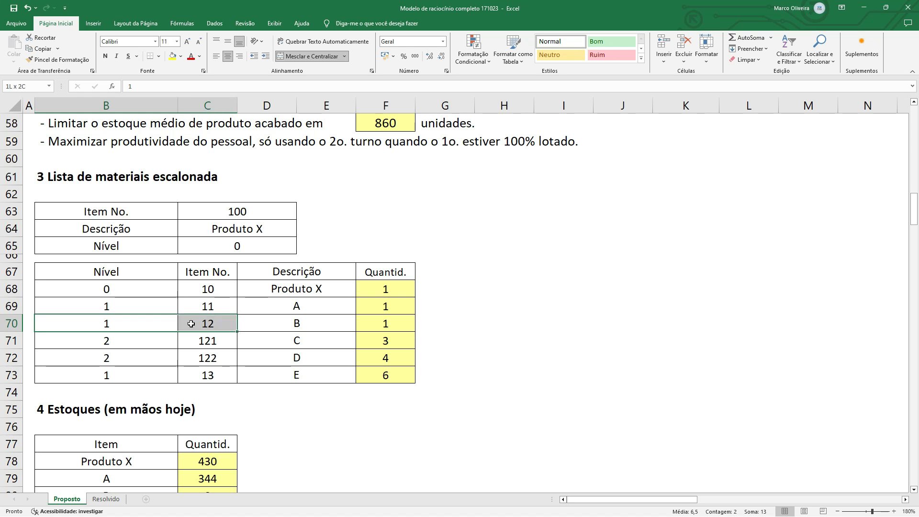
drag(193, 323, 366, 322)
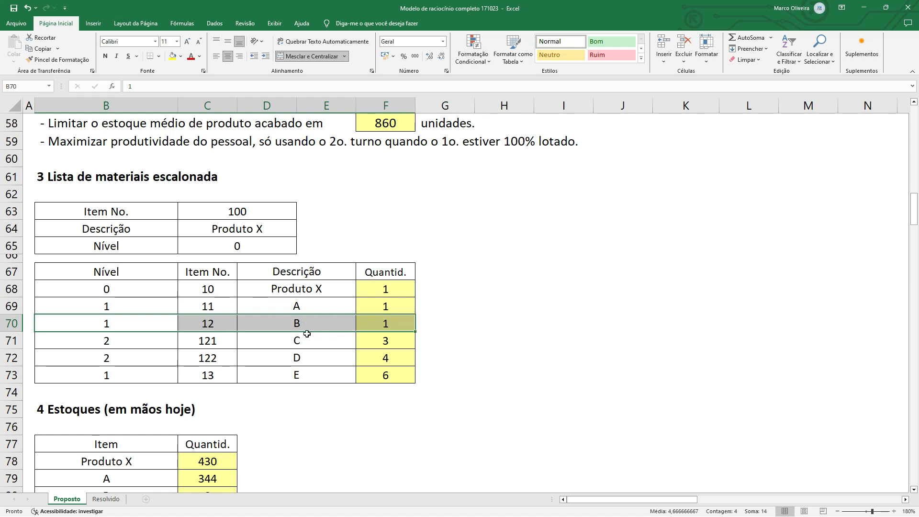
Step: Highlight the C, D and E rows of the bill of materials, followed by both section 3 tables together
click(89, 343)
click(110, 323)
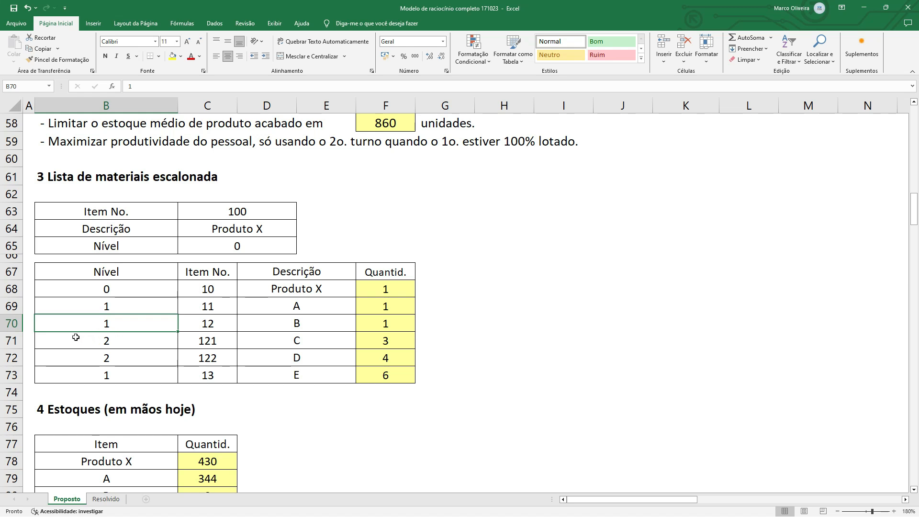
drag(86, 343, 191, 343)
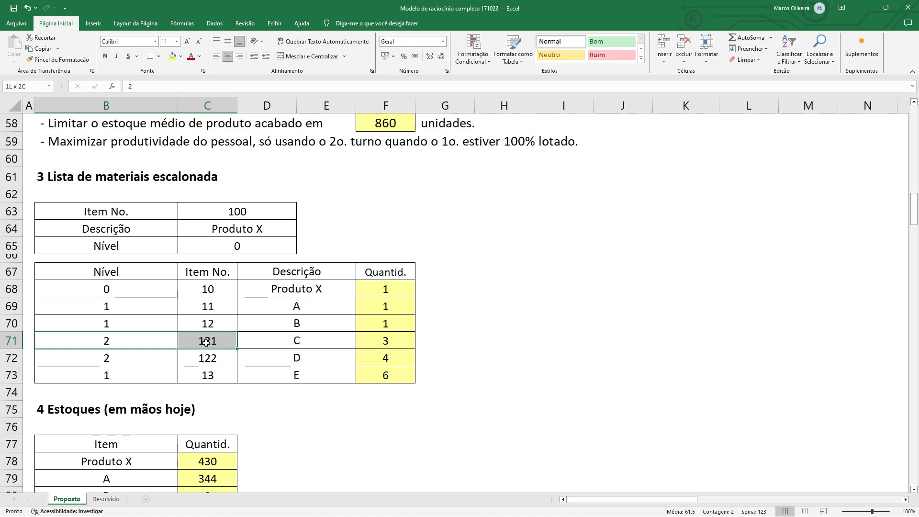
drag(206, 343, 369, 344)
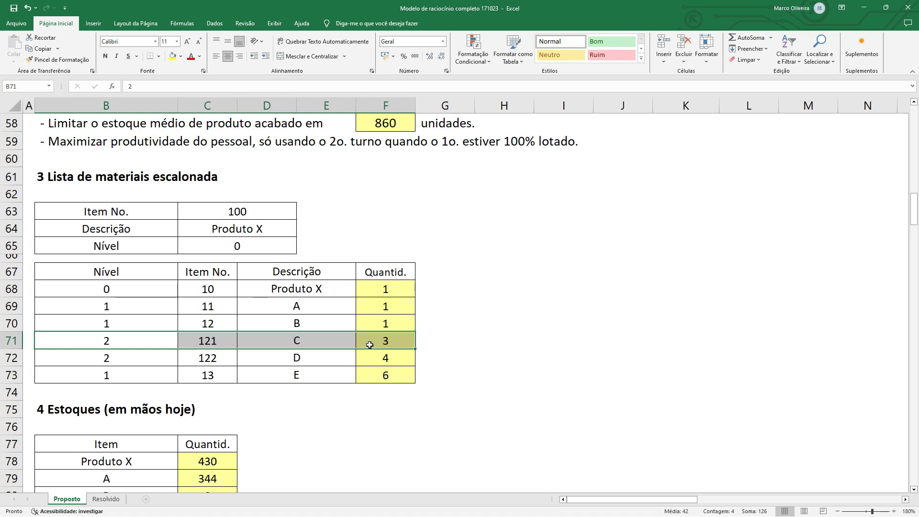
drag(106, 359, 376, 363)
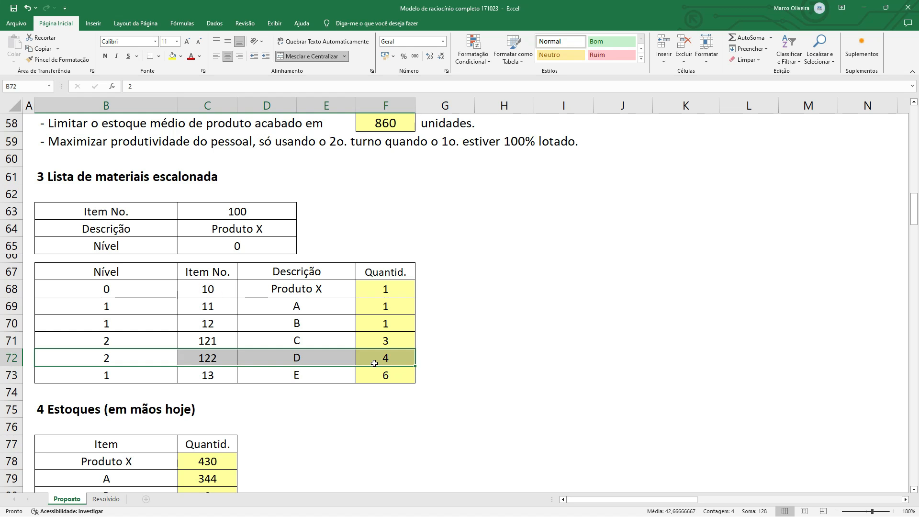
click(109, 374)
drag(97, 336, 368, 380)
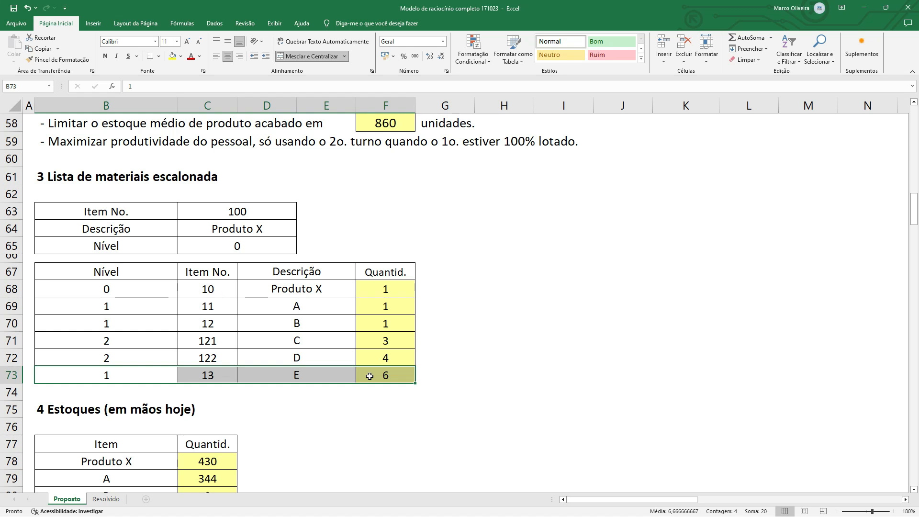
drag(46, 209, 381, 369)
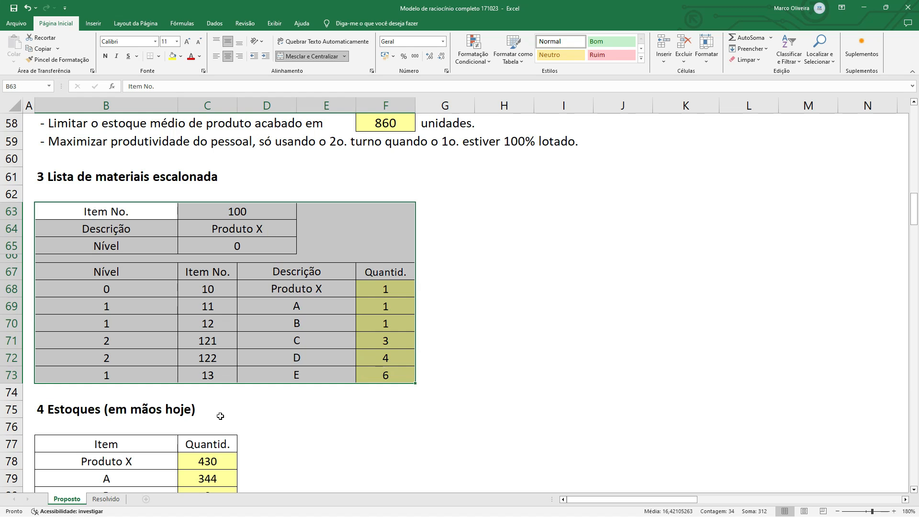
Step: Copy the Produto X structure diagram from the Resolvido sheet and paste it under section 6.1 of the Proposto sheet
click(106, 499)
scroll(319, 399, down, 1)
scroll(319, 399, down, 11)
click(189, 256)
click(14, 43)
click(566, 206)
scroll(566, 206, up, 1)
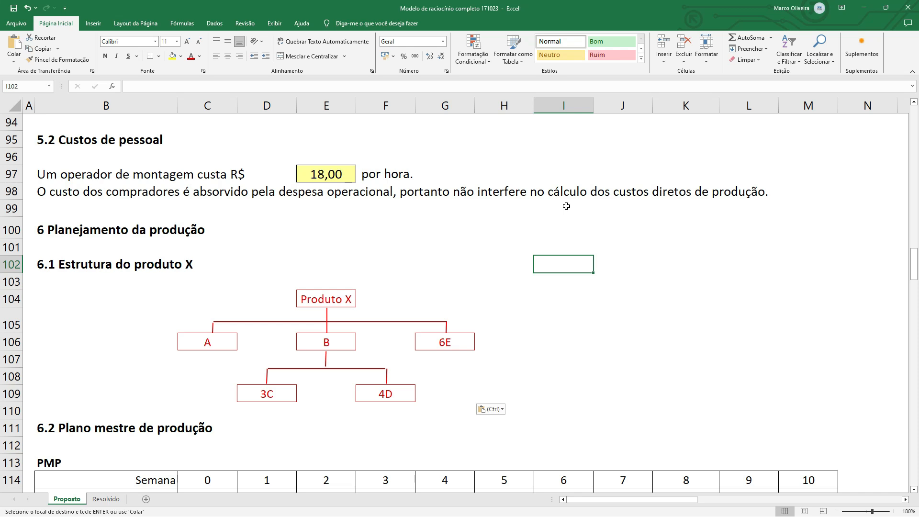
Step: Examine the section 6.1 product structure diagram, highlighting the Produto X, A, B and 6E boxes
click(310, 299)
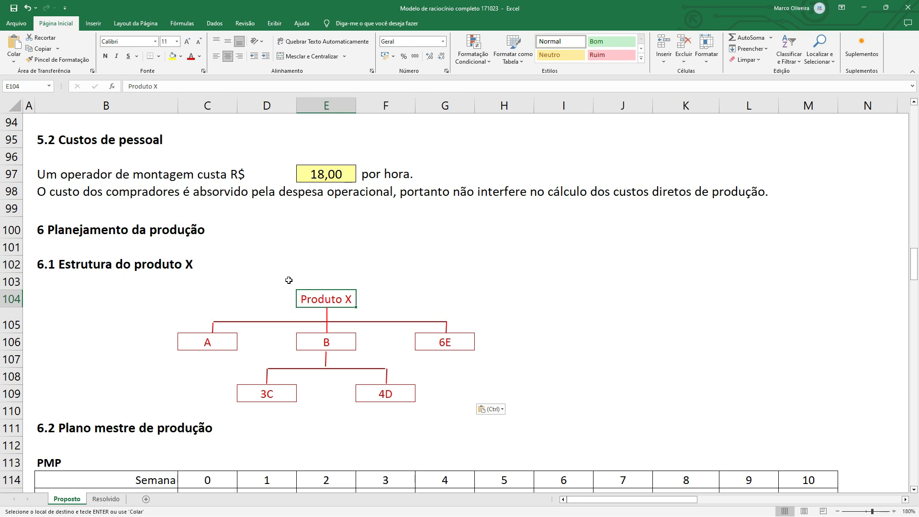
drag(212, 282, 458, 397)
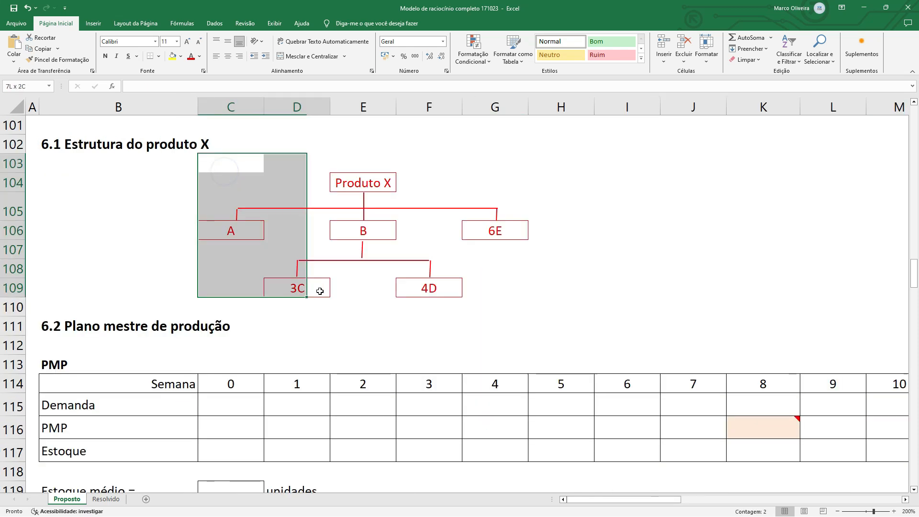
scroll(316, 287, up, 2)
click(337, 180)
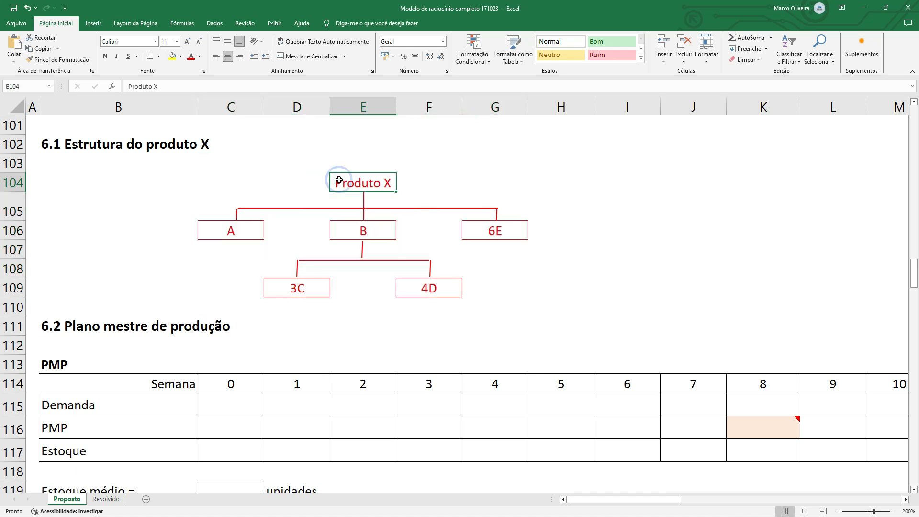
click(226, 232)
click(348, 229)
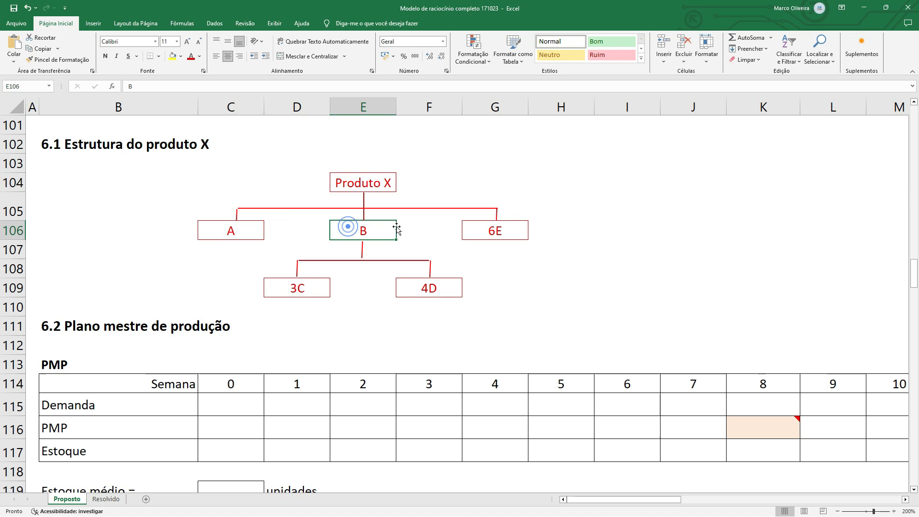
click(489, 231)
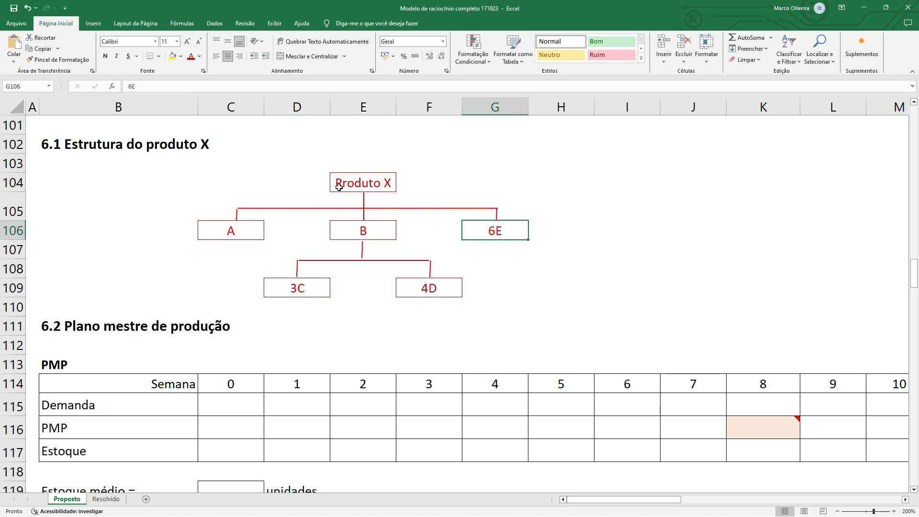
Step: Review how Produto X relates to its level 1 components, highlighting A, B and 6E repeatedly in the structure diagram
click(222, 227)
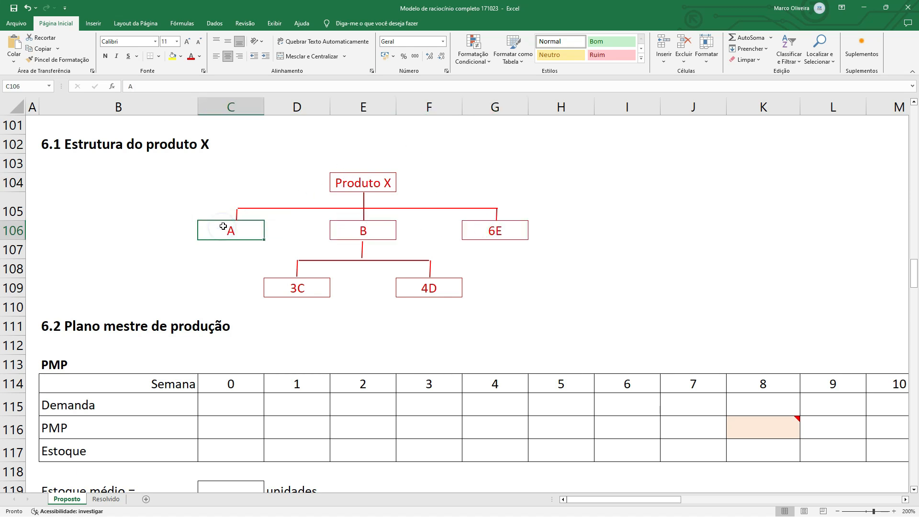
click(344, 229)
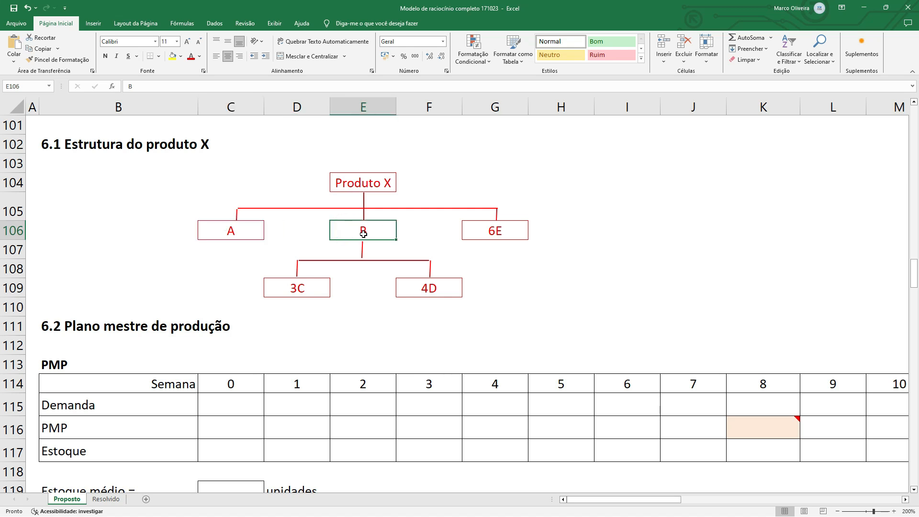
click(482, 229)
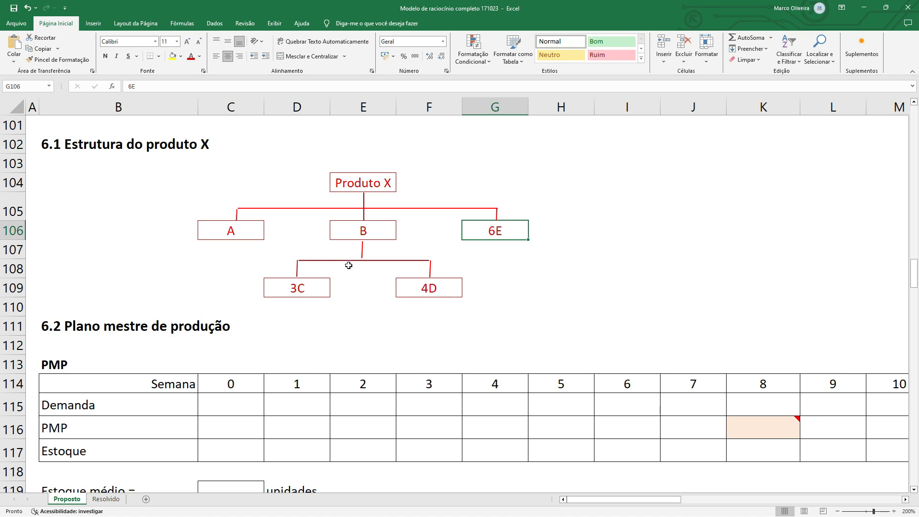
click(366, 225)
click(349, 181)
click(242, 228)
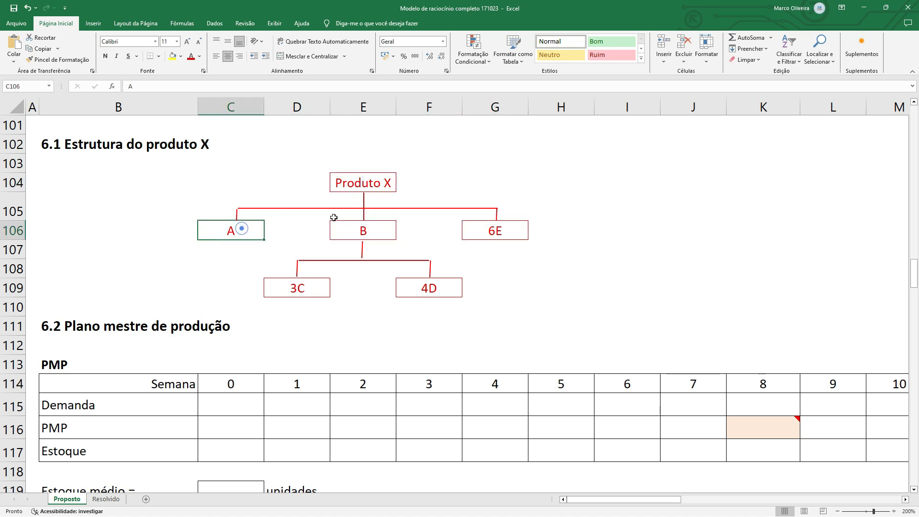
click(488, 232)
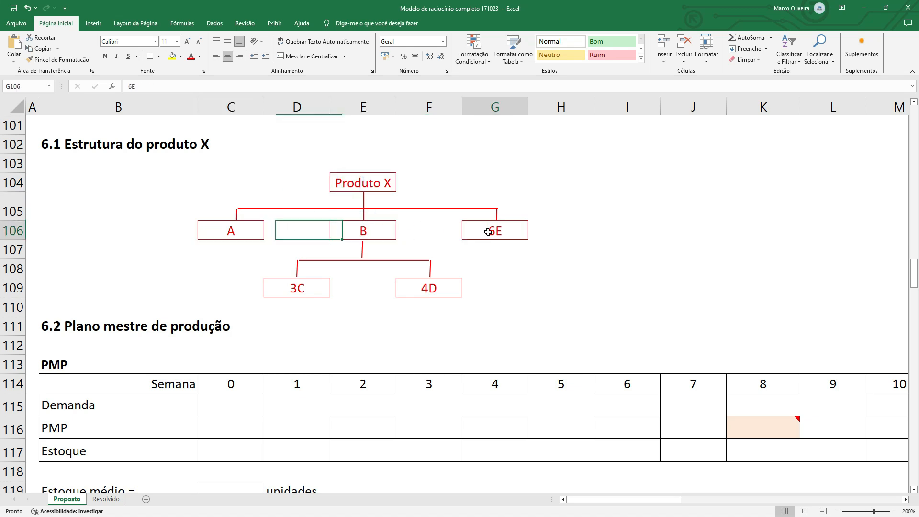
Step: Highlight component B and its 3C and 4D subcomponents in the structure diagram
click(345, 227)
click(293, 287)
click(421, 282)
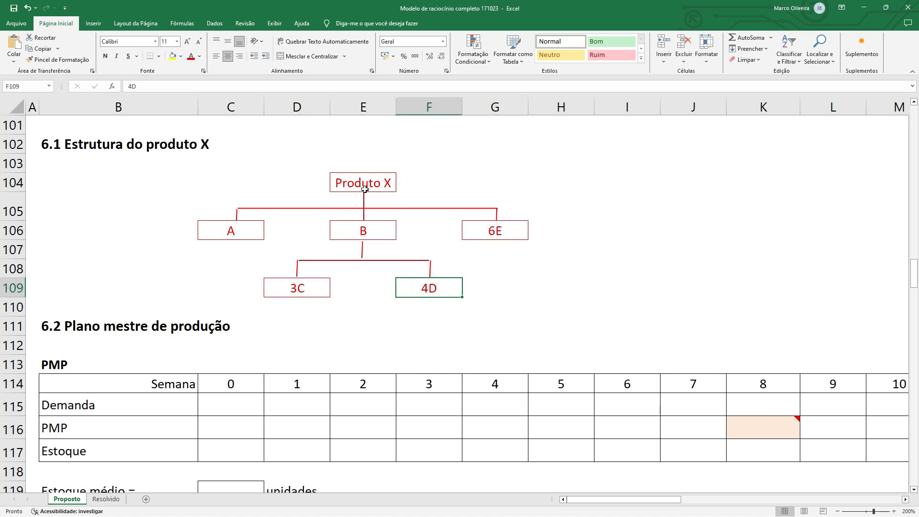
Step: Trace A, 6E, 3C, 4D and B back up to Produto X, and highlight the whole structure diagram
click(224, 229)
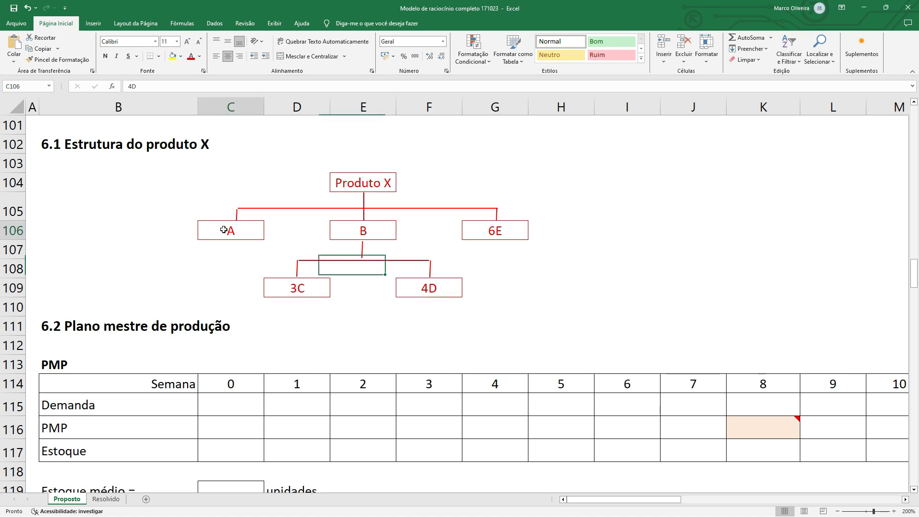
click(493, 230)
click(297, 291)
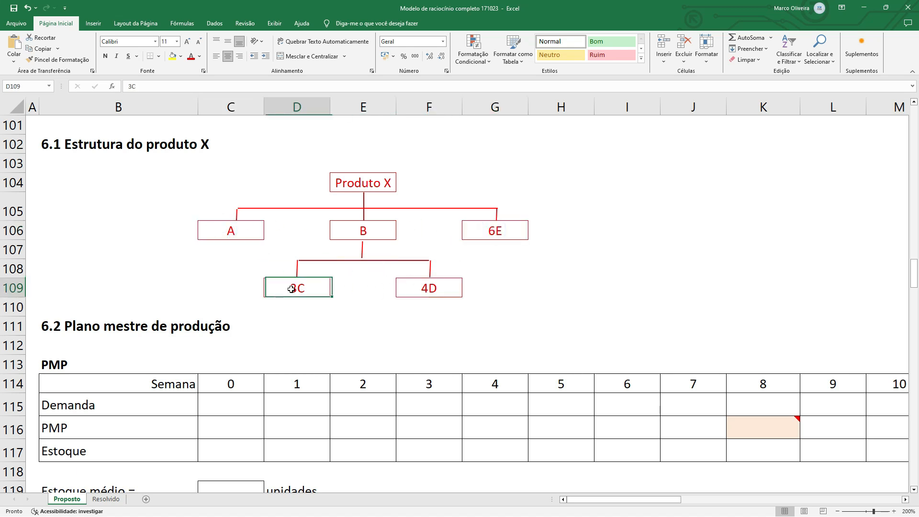
click(427, 291)
click(367, 235)
click(360, 183)
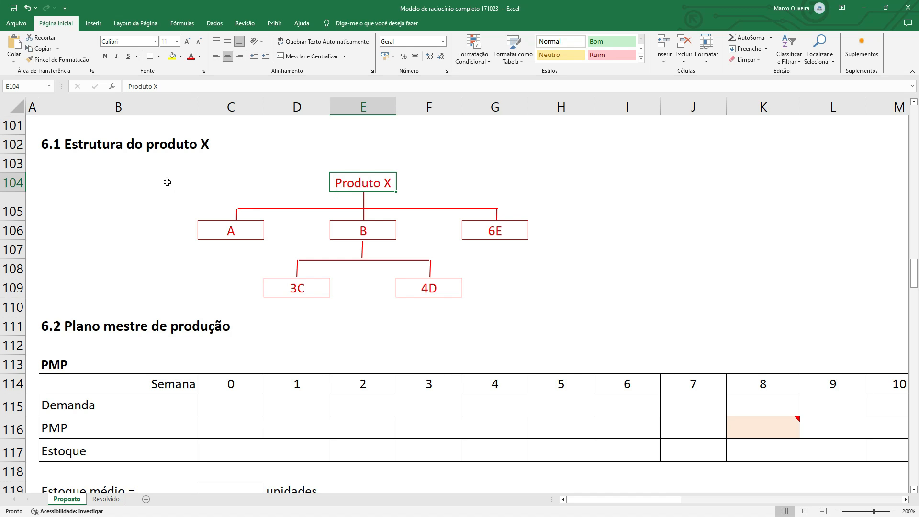
drag(243, 182, 504, 297)
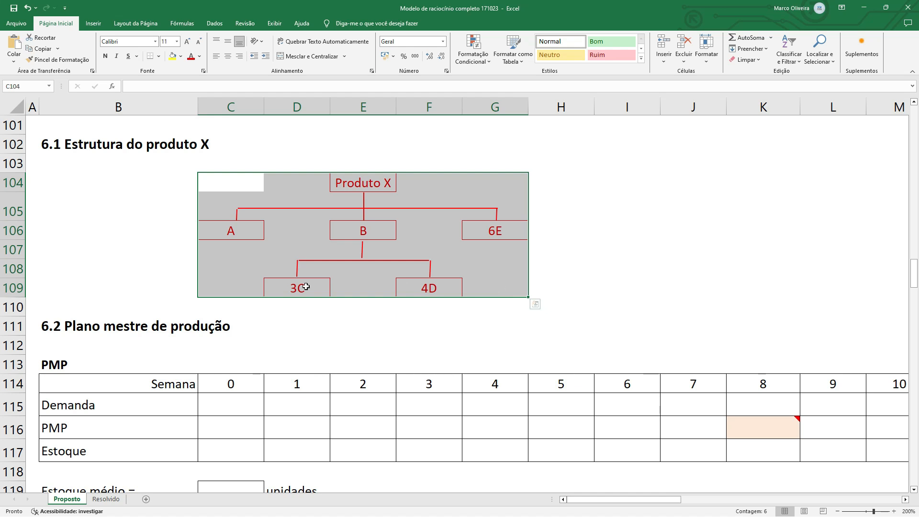
Step: Return to section 3 and highlight the bill of materials table and its Quantid. column
scroll(58, 235, up, 10)
scroll(70, 234, up, 4)
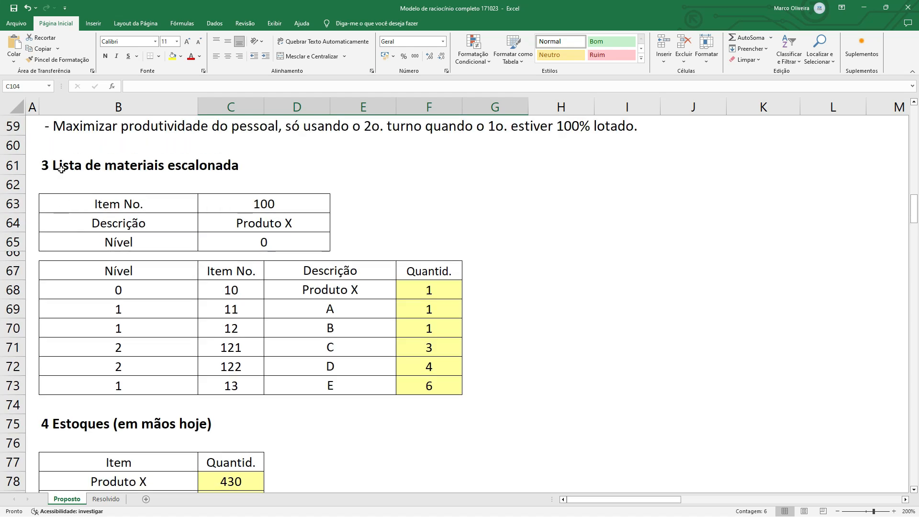
drag(64, 264, 423, 391)
drag(429, 271, 439, 386)
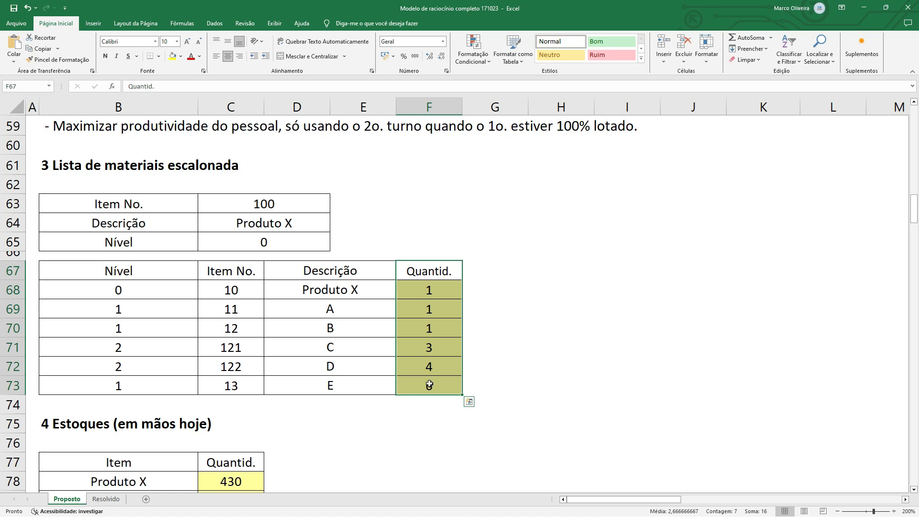
Step: Review the stepped bill of materials for Produto X in section 3, including the item levels and component quantities
drag(409, 289, 421, 377)
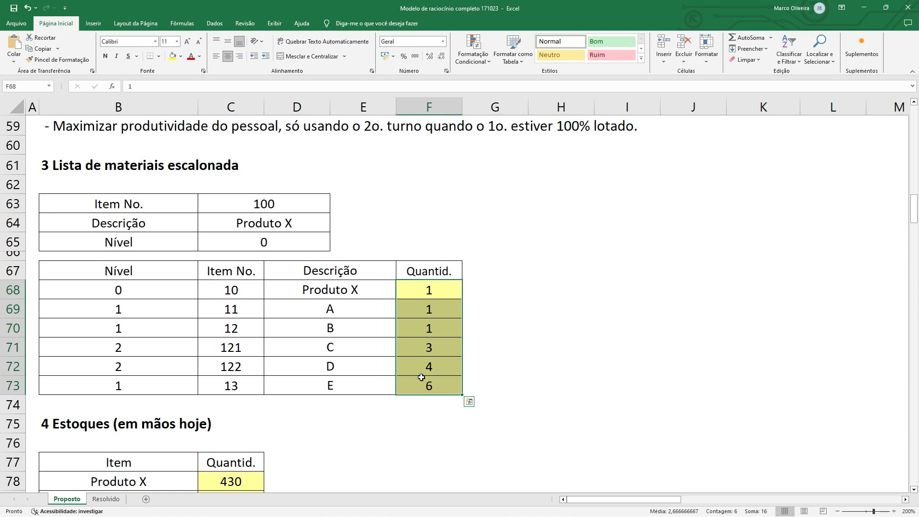
drag(112, 204, 448, 383)
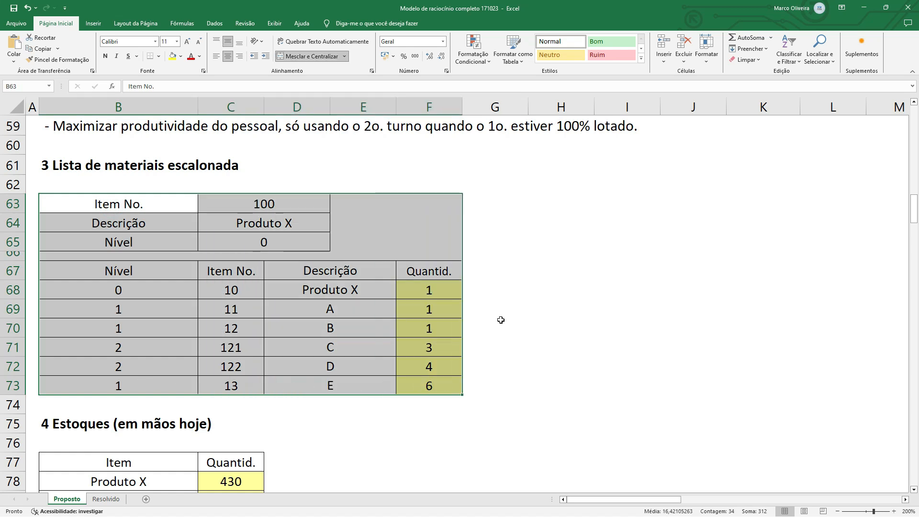
scroll(500, 320, down, 5)
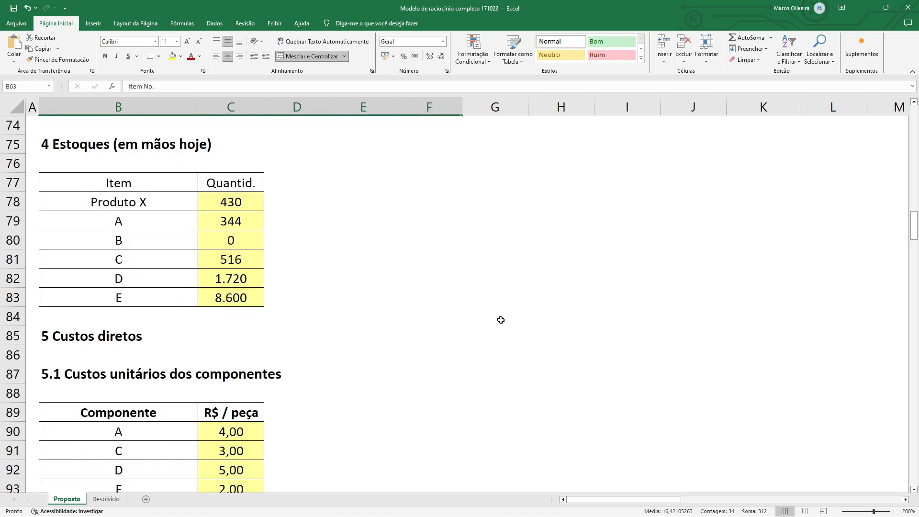
scroll(501, 320, up, 1)
scroll(501, 319, up, 4)
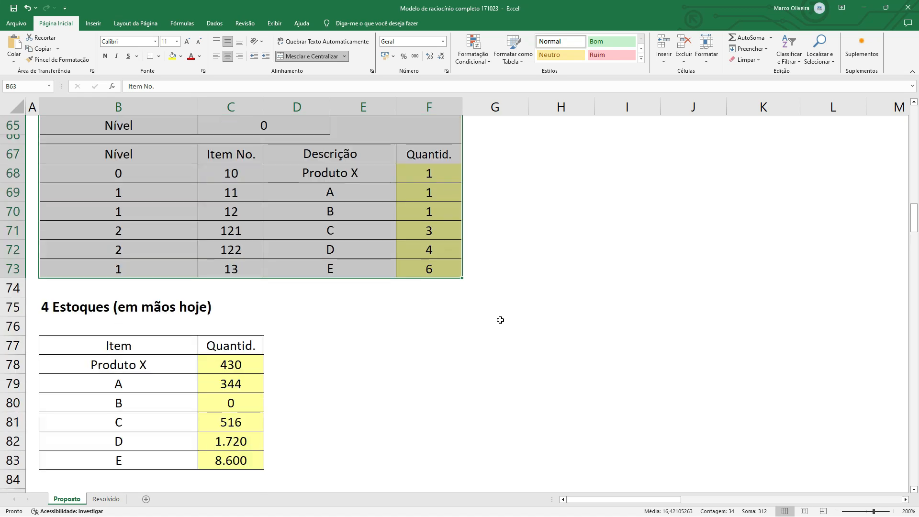
drag(49, 175, 257, 164)
scroll(220, 193, down, 3)
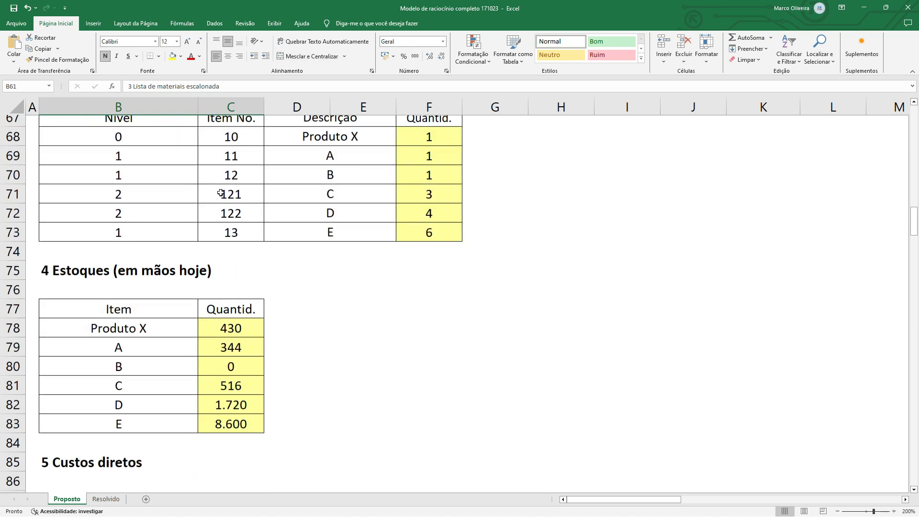
Step: Examine which items section 4 lists as stock on hand, from Produto X down to component E
scroll(28, 225, down, 1)
click(41, 203)
drag(41, 203, 234, 207)
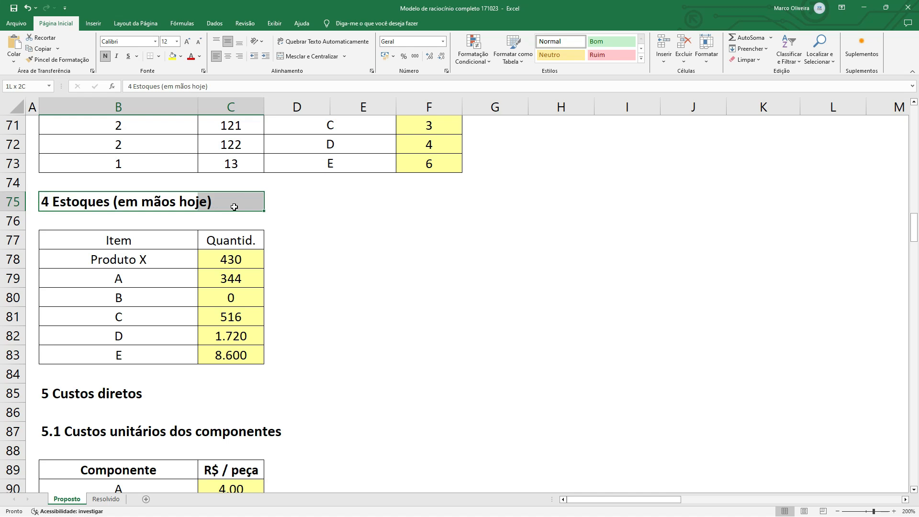
scroll(234, 207, up, 2)
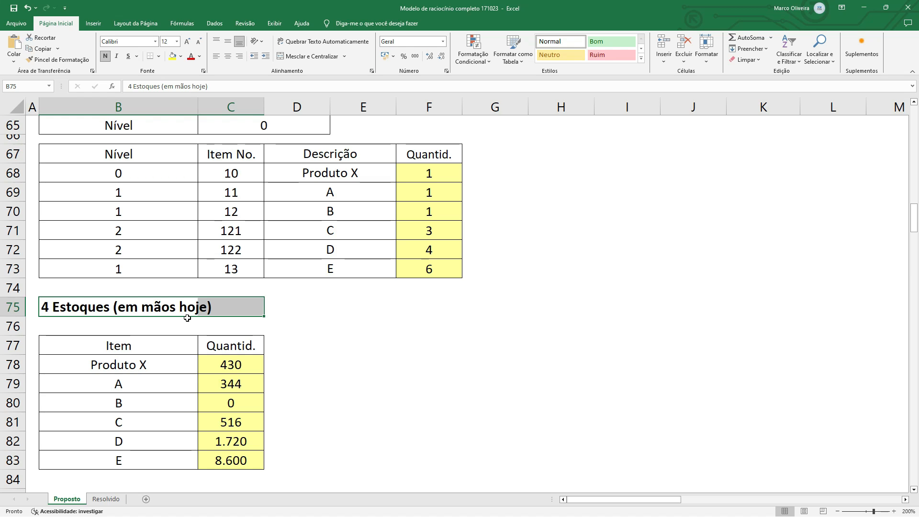
click(19, 367)
click(242, 367)
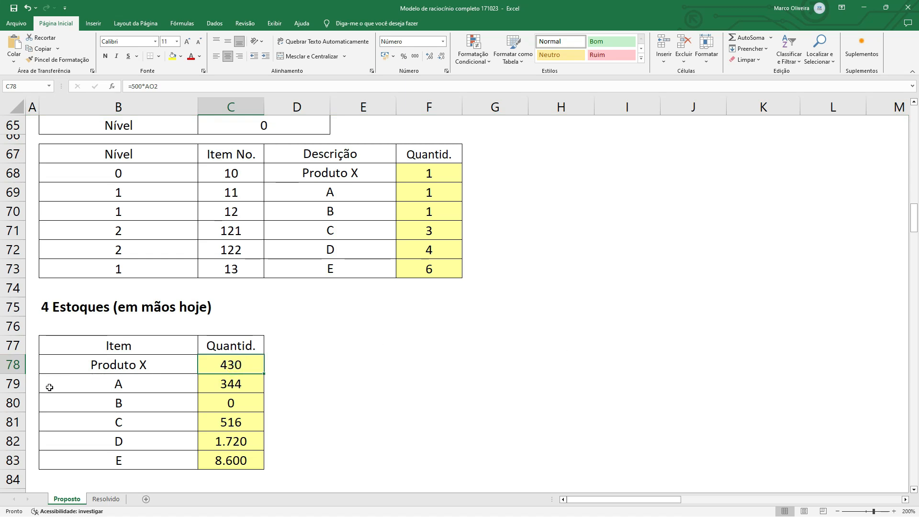
click(72, 385)
click(85, 405)
click(96, 425)
click(96, 448)
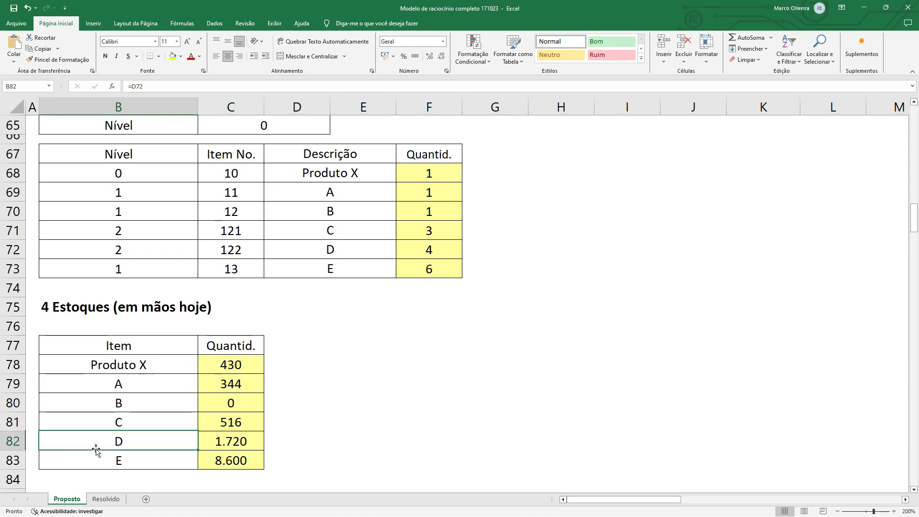
click(102, 477)
click(102, 463)
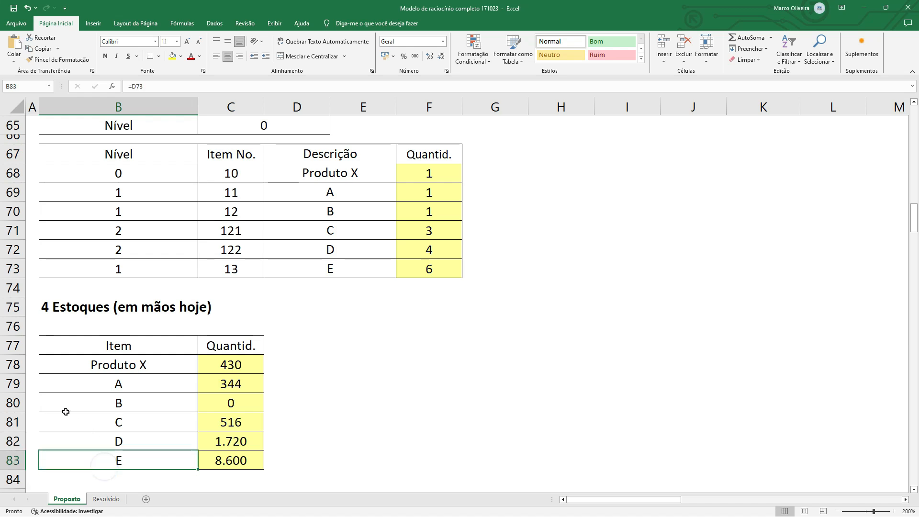
Step: Examine the on-hand stock quantities of the individual components in the section 4 table
click(13, 404)
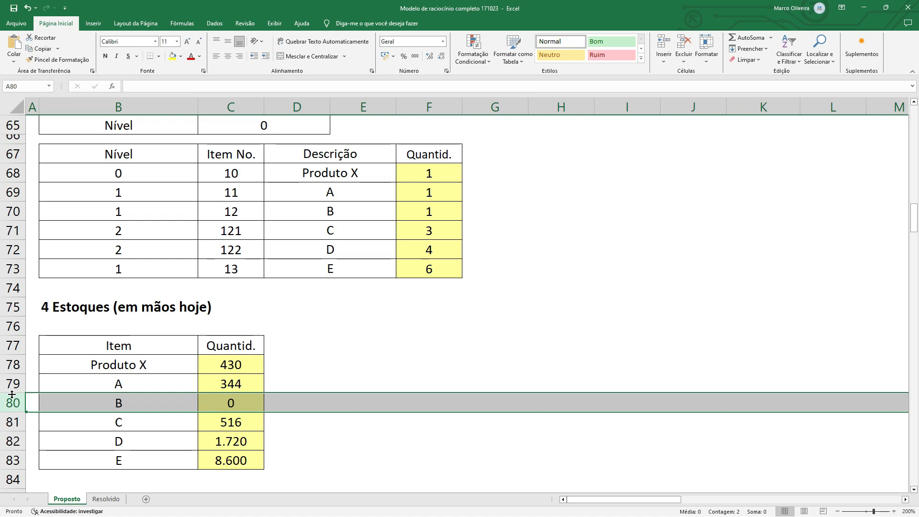
click(229, 385)
click(228, 420)
click(224, 440)
click(219, 460)
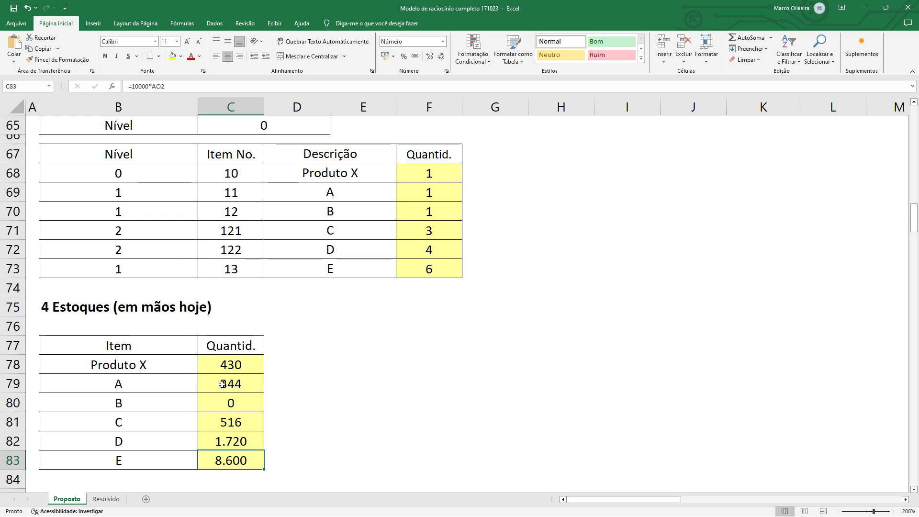
drag(241, 355, 240, 460)
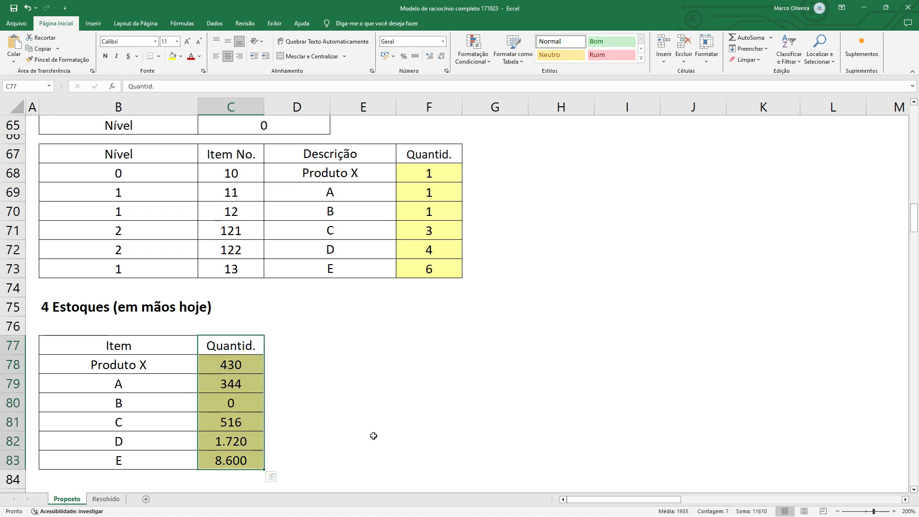
click(84, 306)
scroll(488, 389, down, 3)
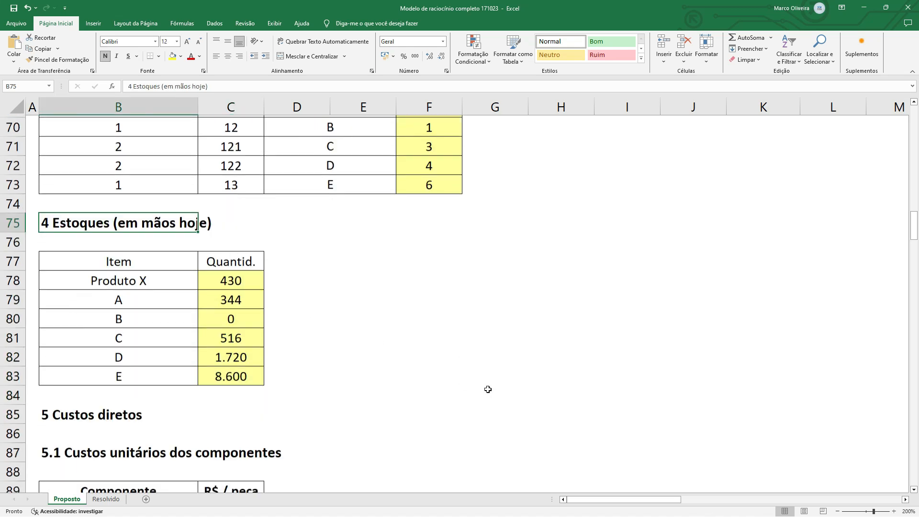
scroll(488, 389, up, 1)
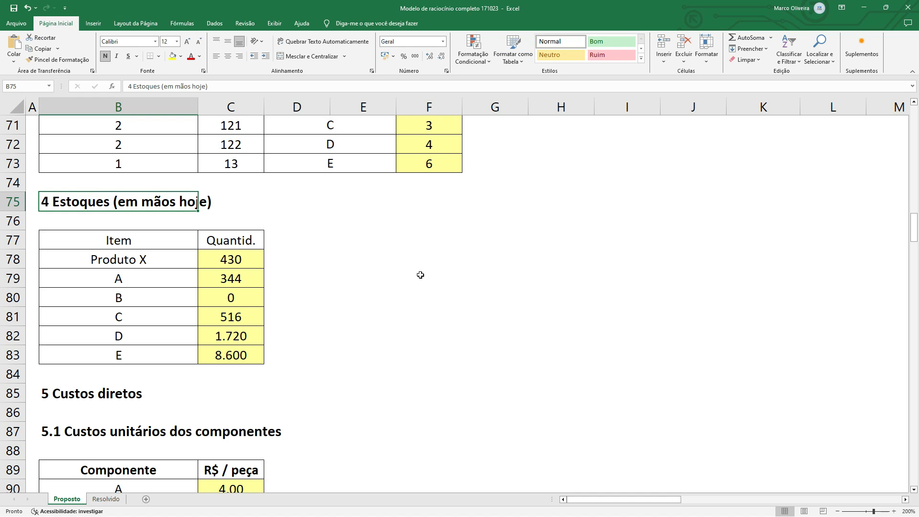
Step: Review the direct costs in section 5, covering the unit costs of the components and the personnel costs
scroll(422, 275, down, 3)
scroll(425, 276, down, 1)
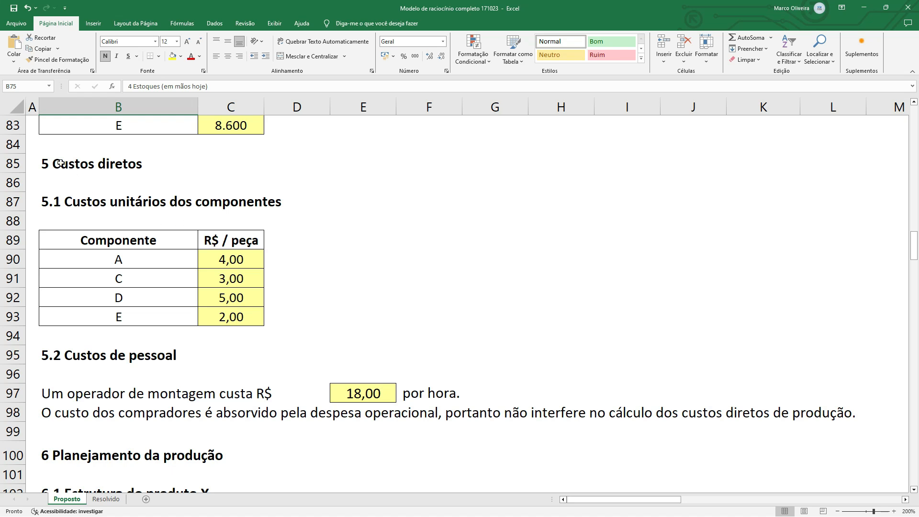
drag(44, 161, 836, 419)
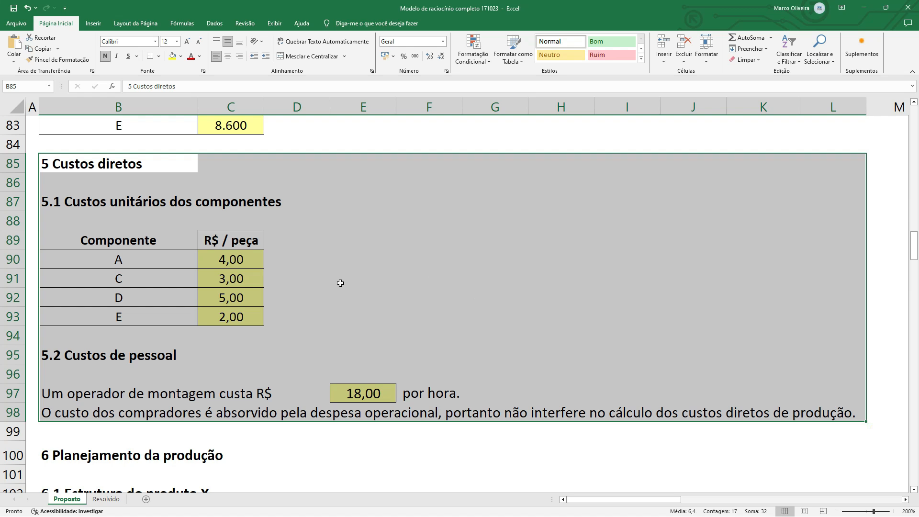
drag(97, 246, 238, 318)
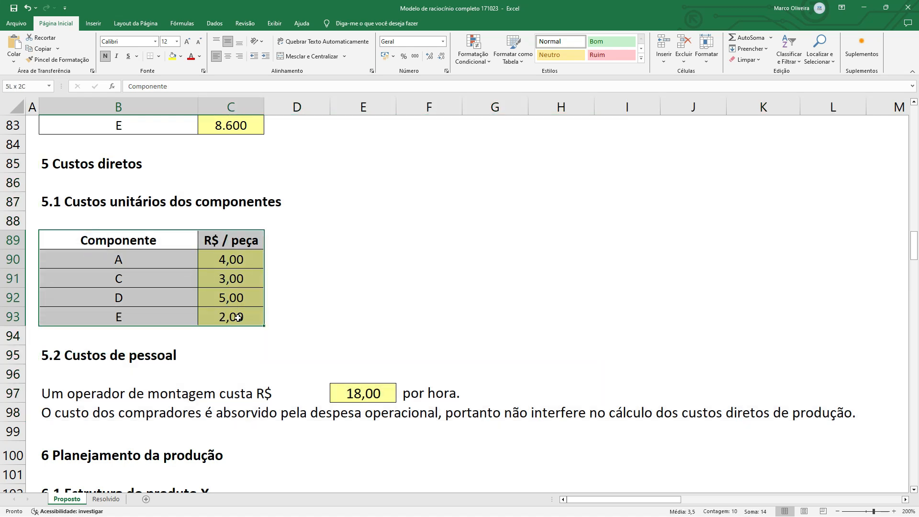
scroll(154, 307, down, 1)
click(67, 298)
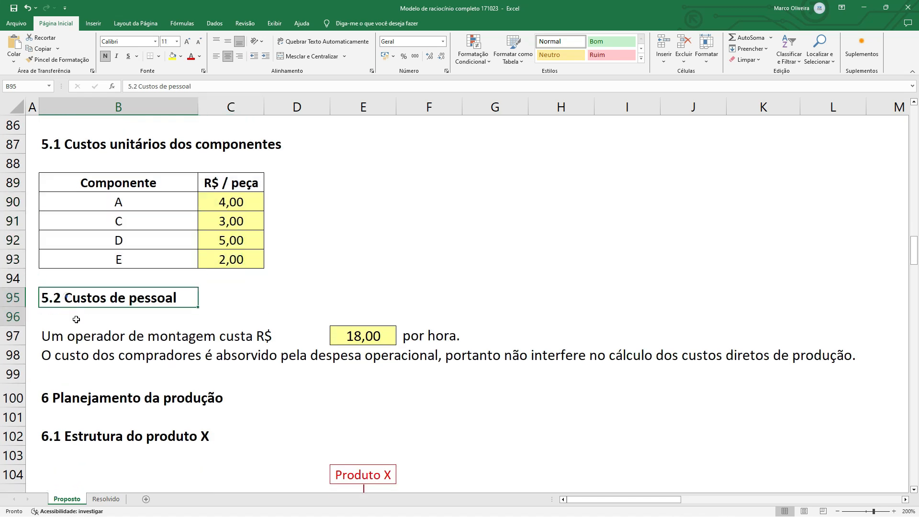
drag(76, 319, 426, 334)
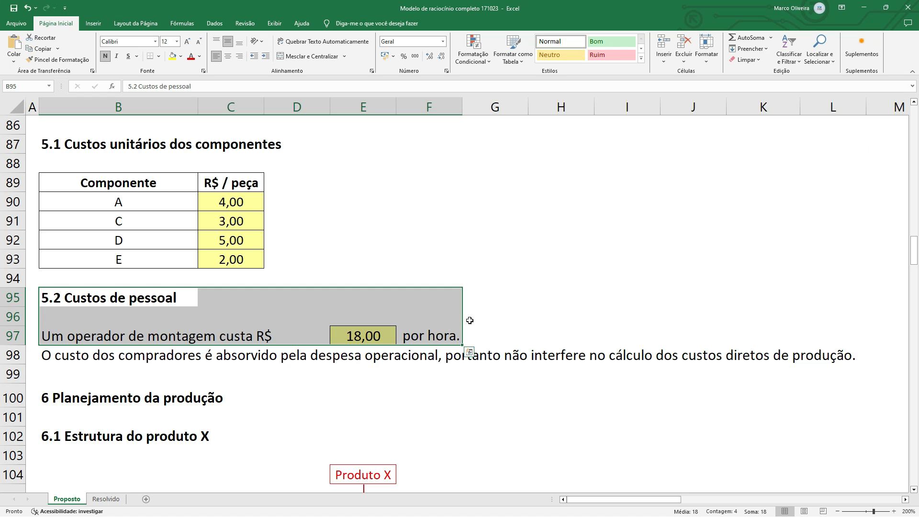
drag(48, 299, 824, 354)
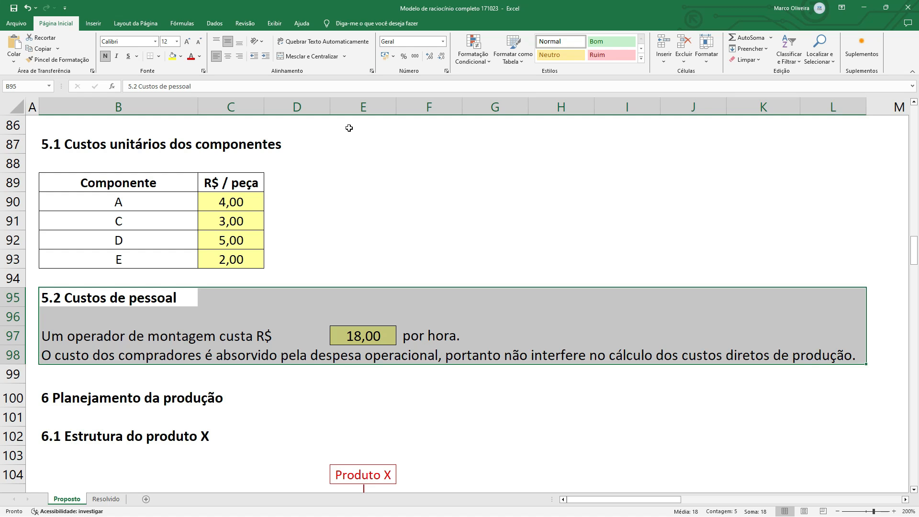
Step: Check the maximum unit cost allowed for the PMP beside the demand table in section 1
click(365, 186)
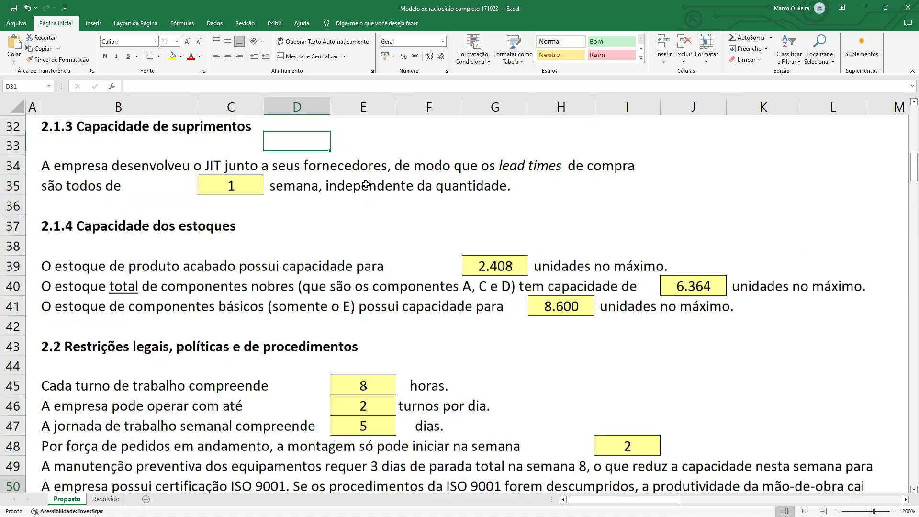
scroll(365, 185, up, 10)
click(843, 304)
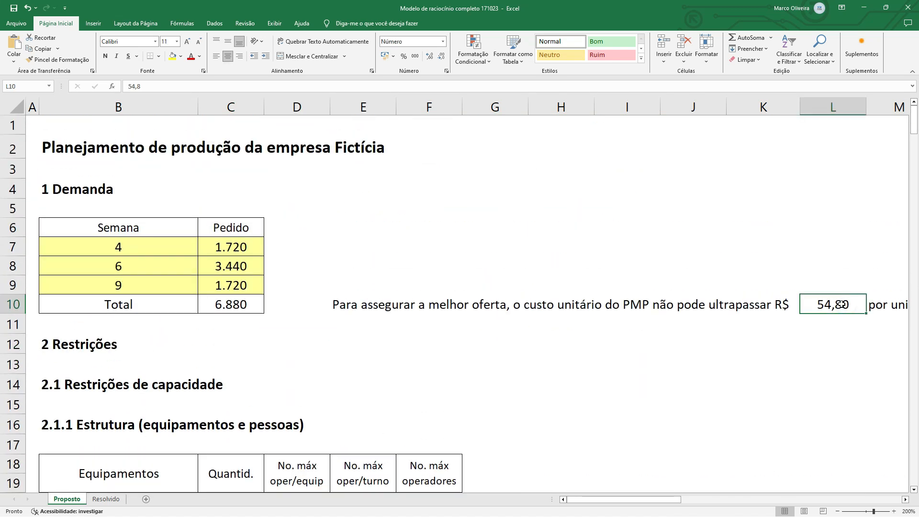
key(Page_Down)
key(Page_Down)
key(Page_Down)
key(Page_Down)
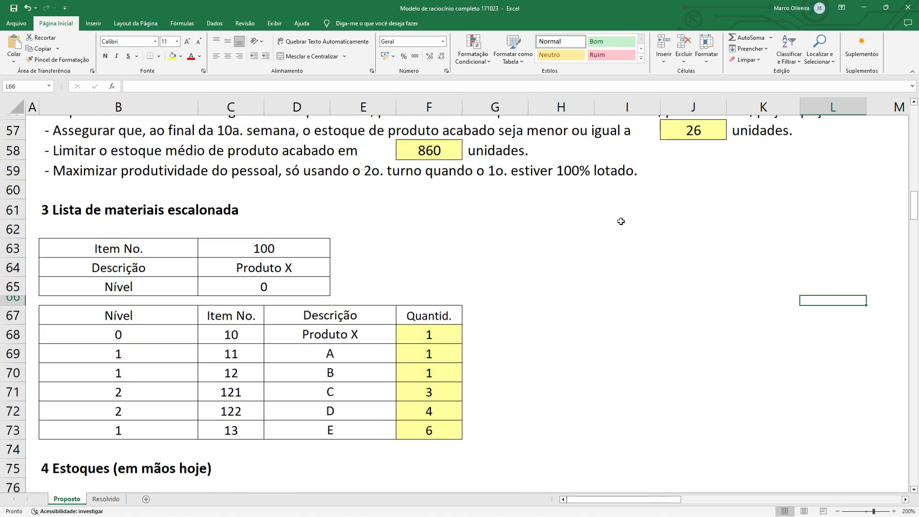
Step: Reread the component and personnel costs and the note on how the buyers' cost is treated in row 98
drag(44, 142, 830, 342)
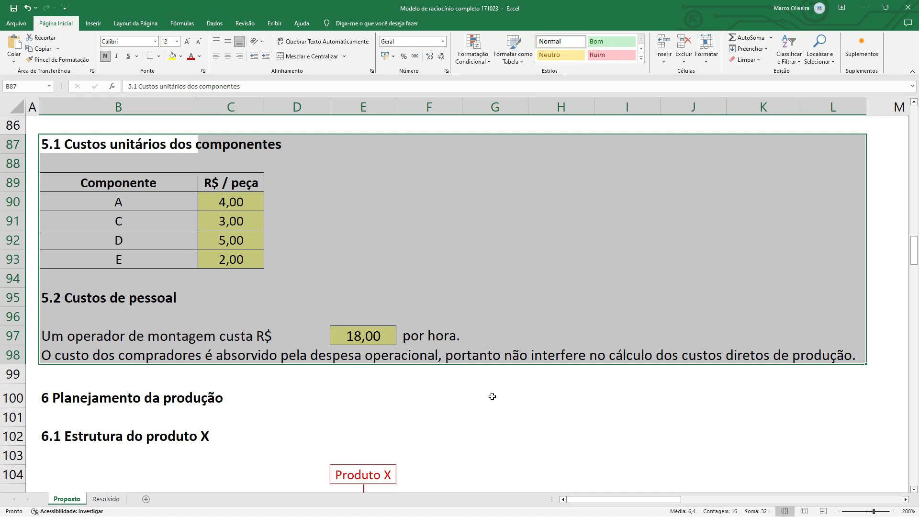
click(13, 355)
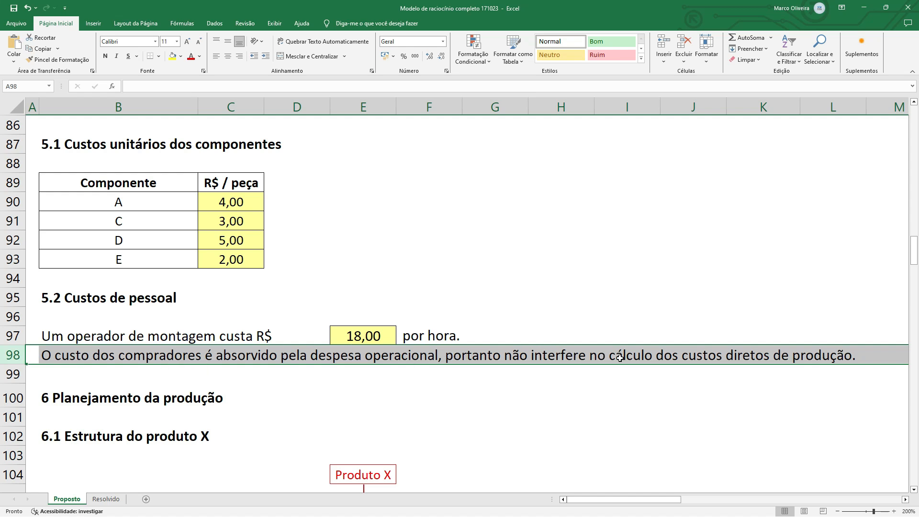
click(54, 357)
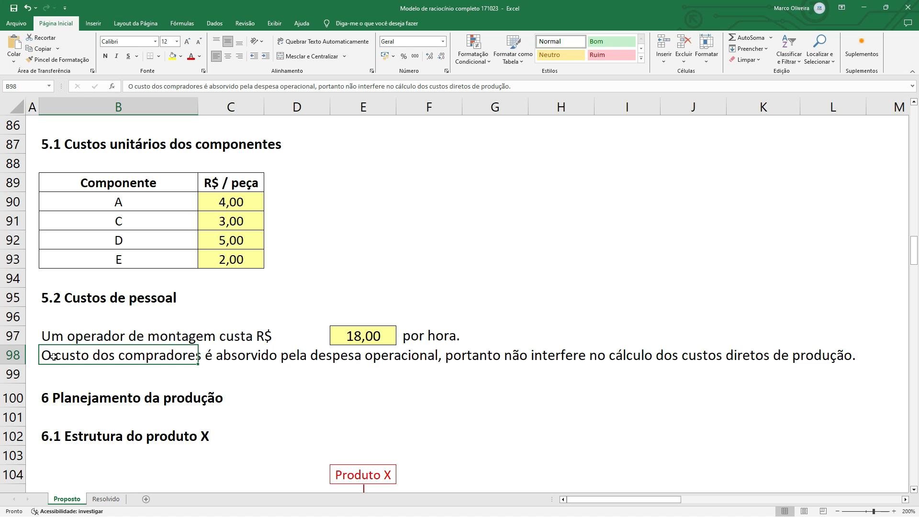
drag(92, 360, 424, 364)
Step: Examine the product structure and the empty master production schedule table in section 6.2, especially its Estoque row
scroll(431, 383, down, 5)
drag(238, 181, 493, 289)
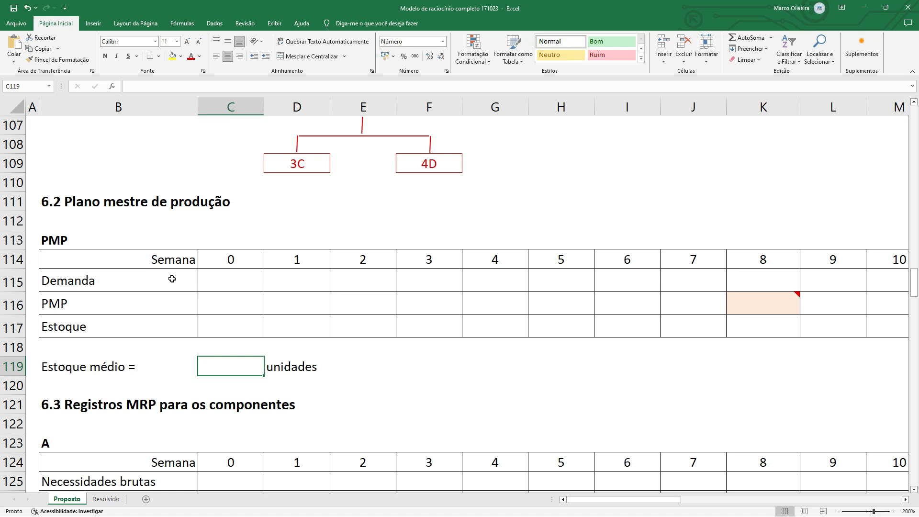
click(11, 329)
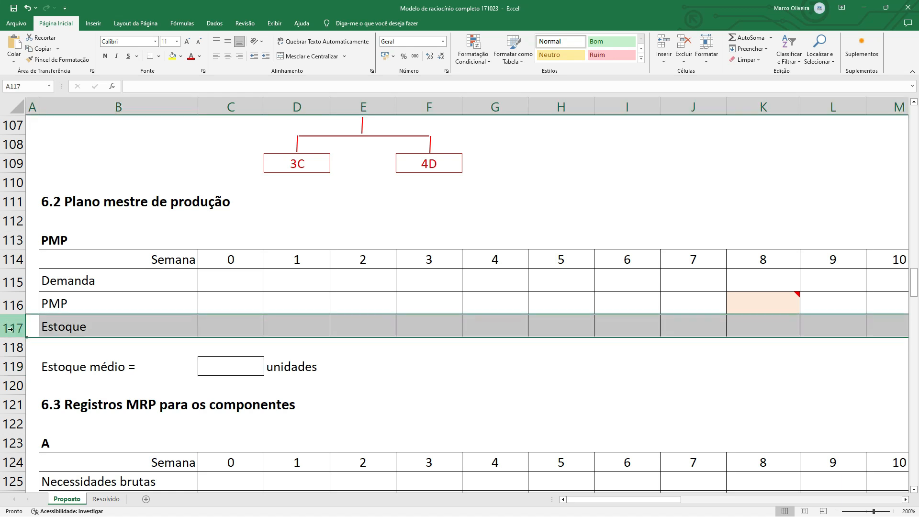
drag(215, 333, 702, 336)
key(Left)
key(Left)
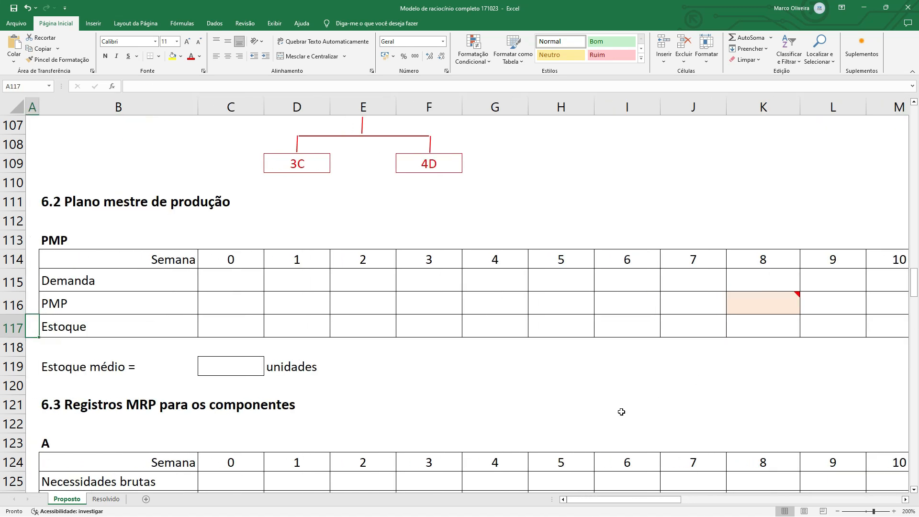
Step: Copy the Estoque row for weeks 0 to 10 from the Resolvido sheet into the PMP table's Estoque row on Proposto
click(106, 499)
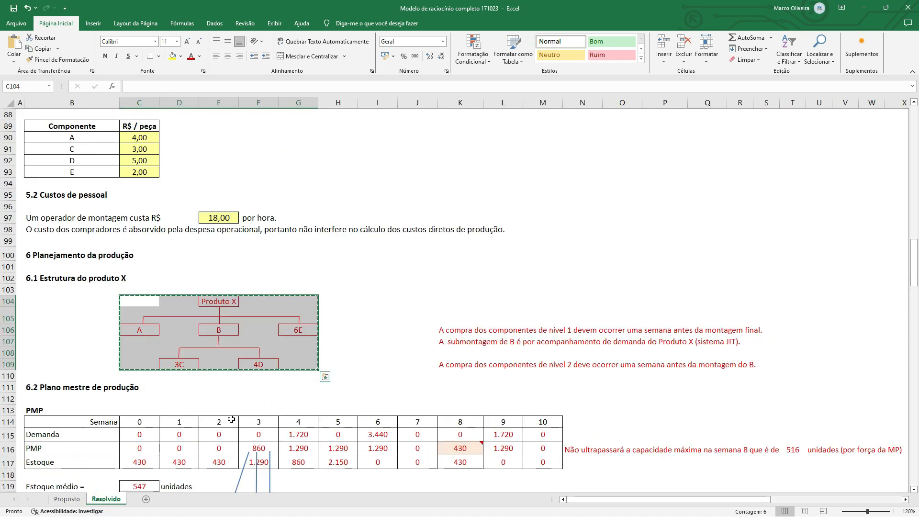
scroll(230, 419, down, 4)
key(ctrl+c)
click(66, 499)
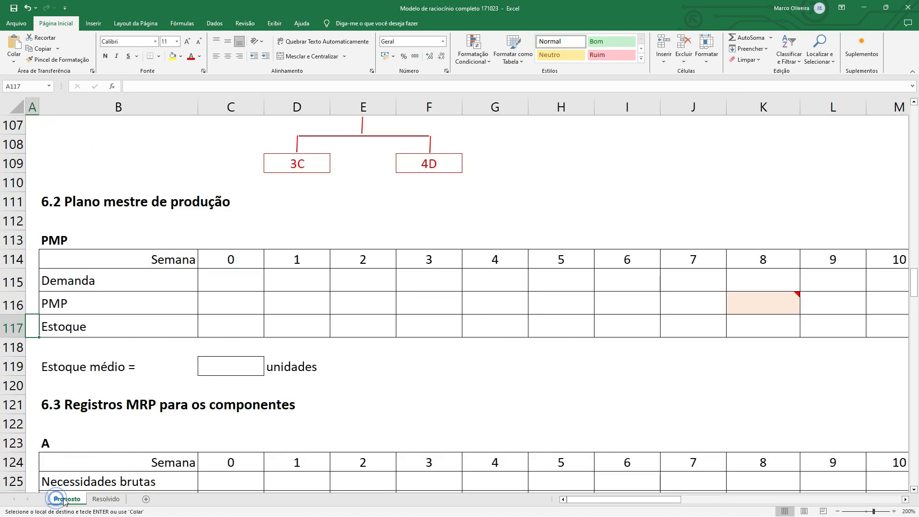
click(229, 328)
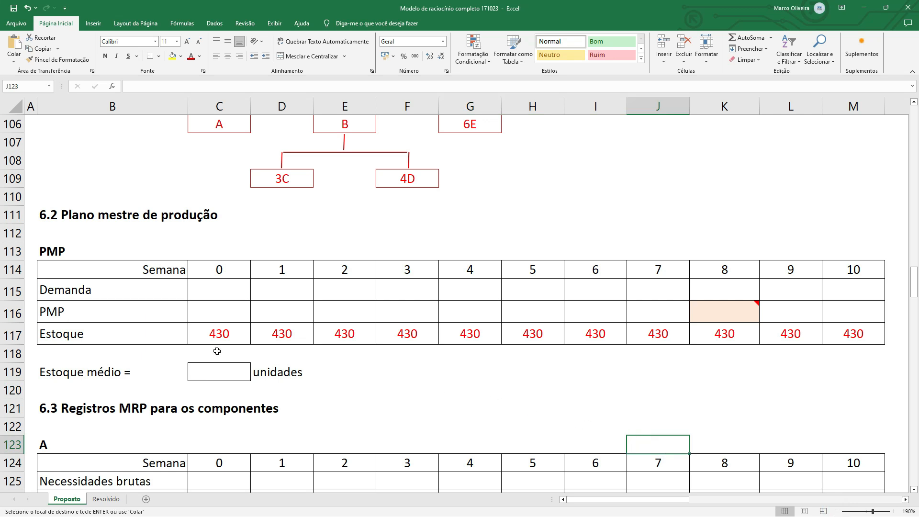
drag(201, 287, 858, 320)
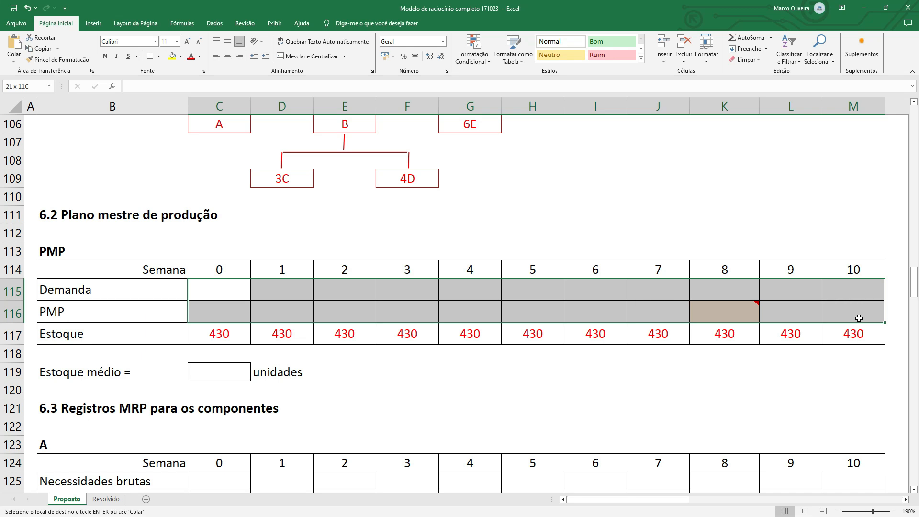
click(200, 338)
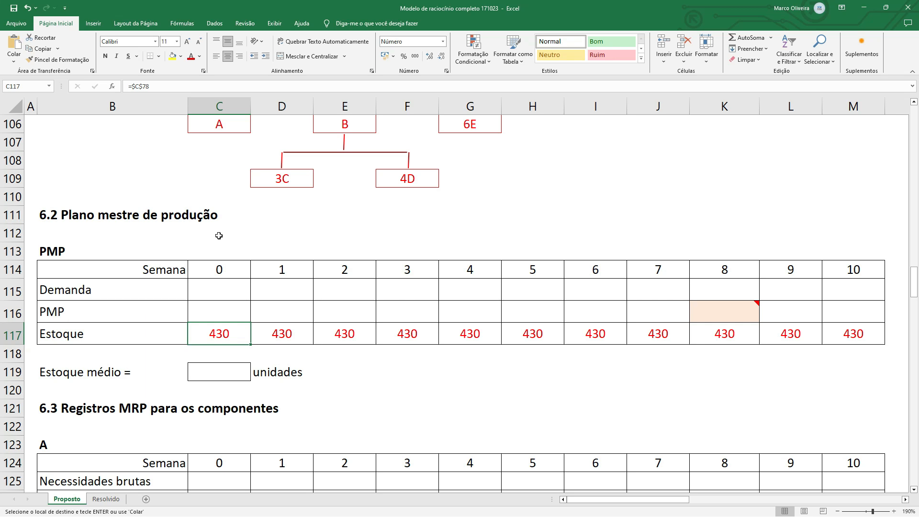
Step: Check the PMP table's week columns and the order weeks in the section 1 demand table
drag(275, 249, 683, 332)
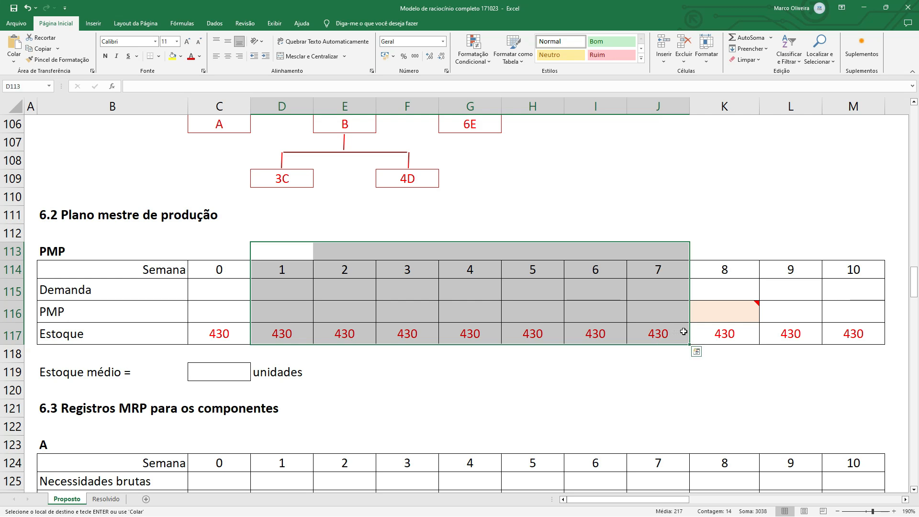
drag(304, 256, 862, 338)
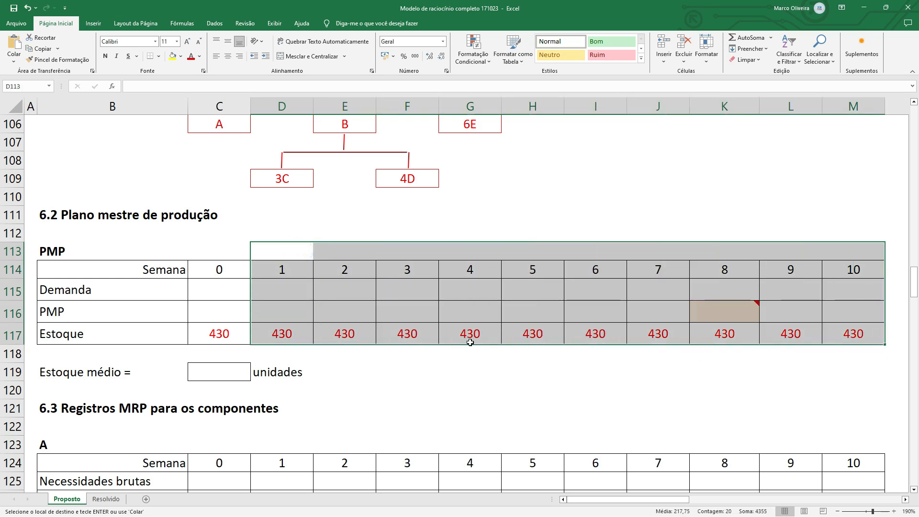
scroll(298, 344, up, 20)
click(298, 344)
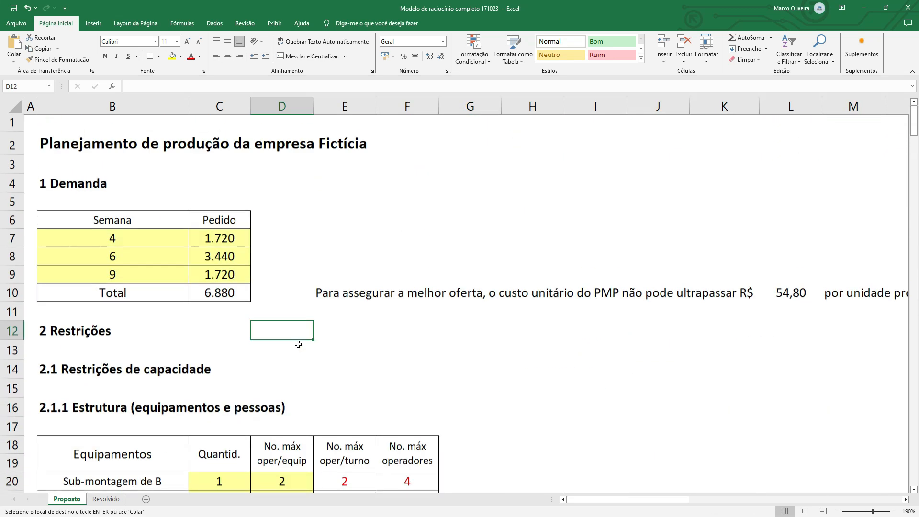
click(85, 277)
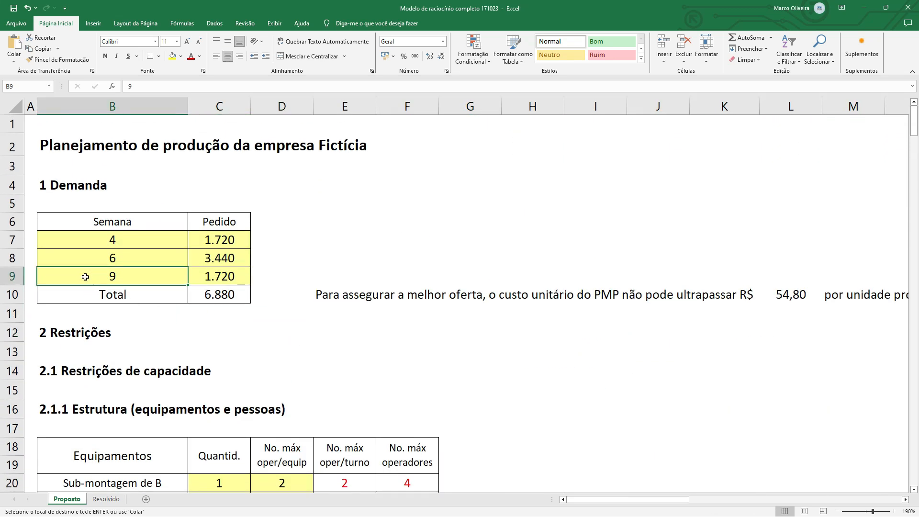
Step: Check the stock capacities, the legal restrictions and the row 57 guideline on finished-product stock at the end of week 10
scroll(365, 382, down, 6)
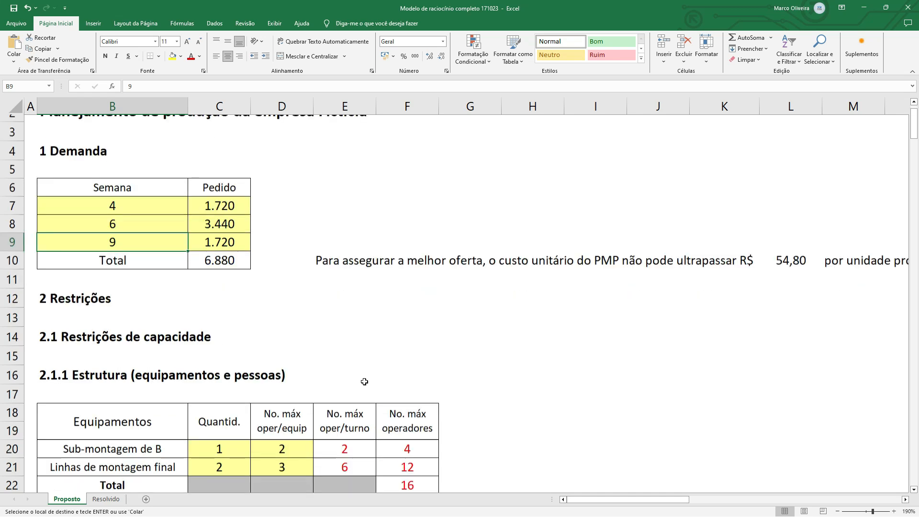
scroll(365, 382, down, 6)
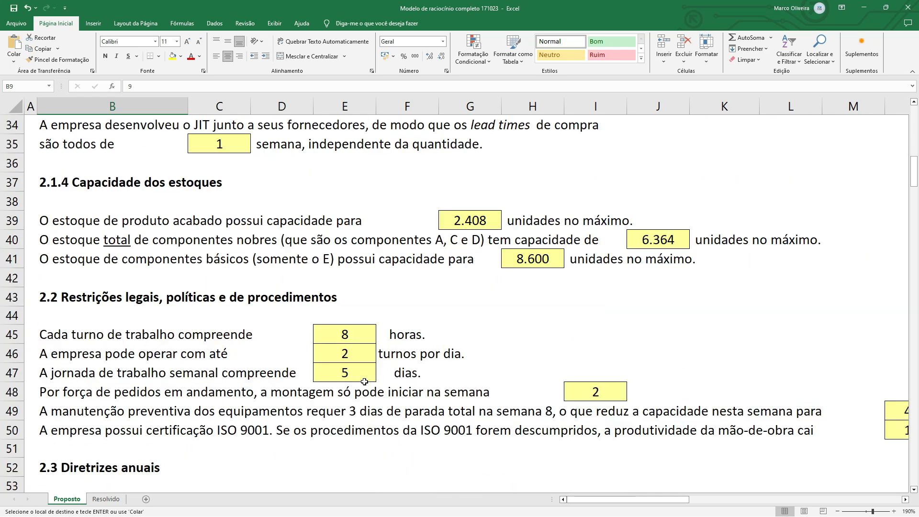
scroll(365, 382, down, 2)
click(12, 390)
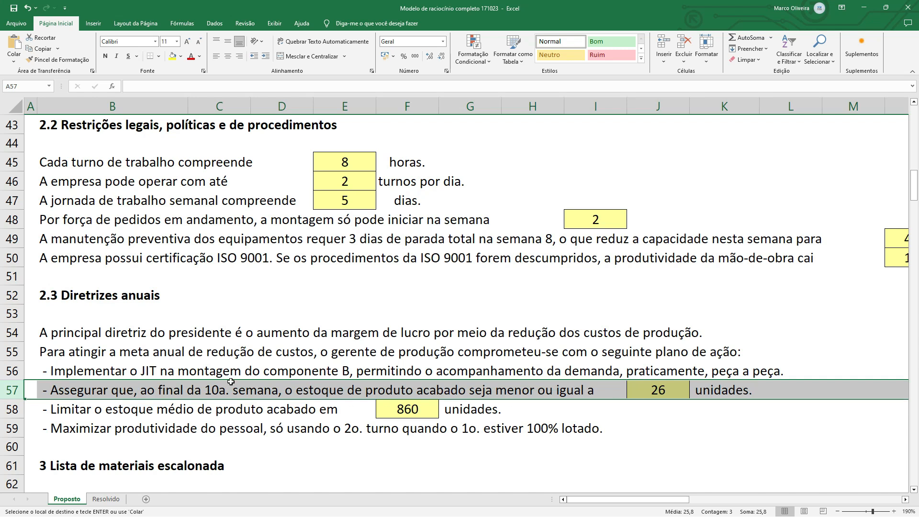
Step: Inspect the week 0 Estoque formula in the PMP table and trace it to the Produto X stock in section 4
key(Page_Down)
key(Page_Down)
key(Page_Down)
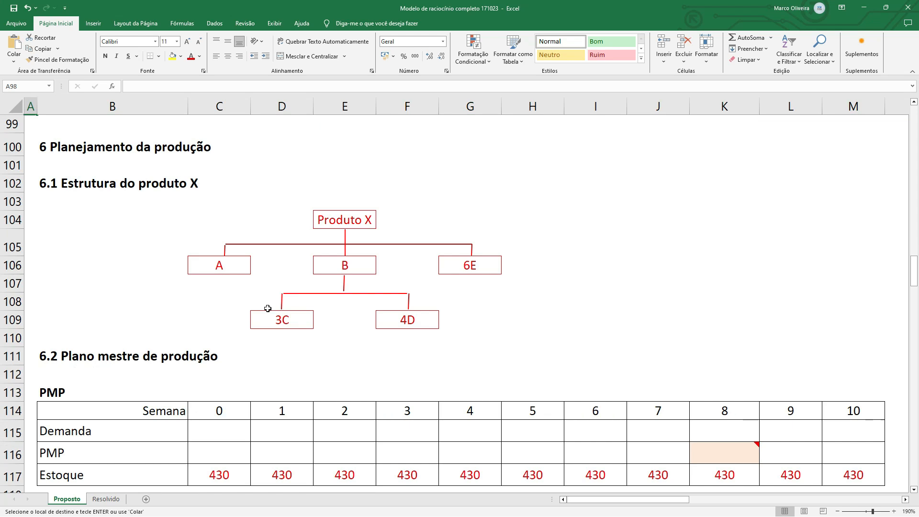
scroll(268, 308, down, 3)
scroll(268, 308, down, 1)
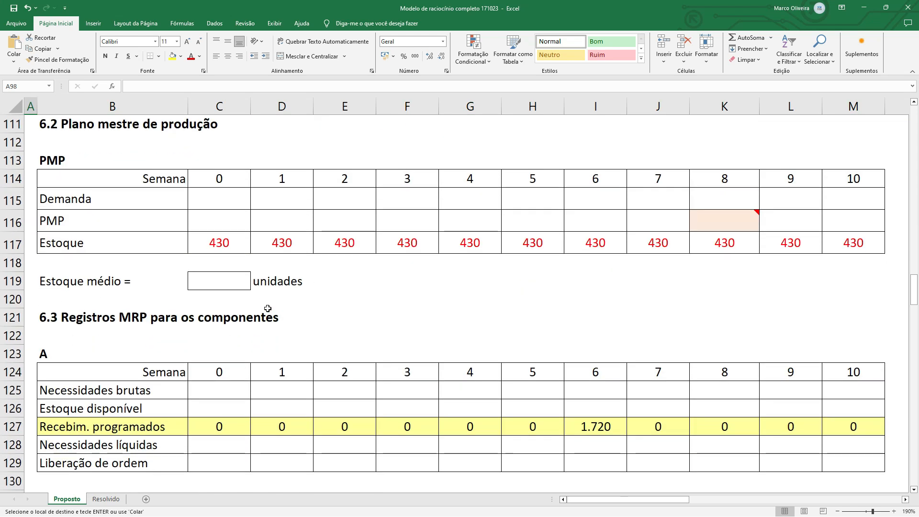
drag(207, 245, 854, 246)
click(219, 243)
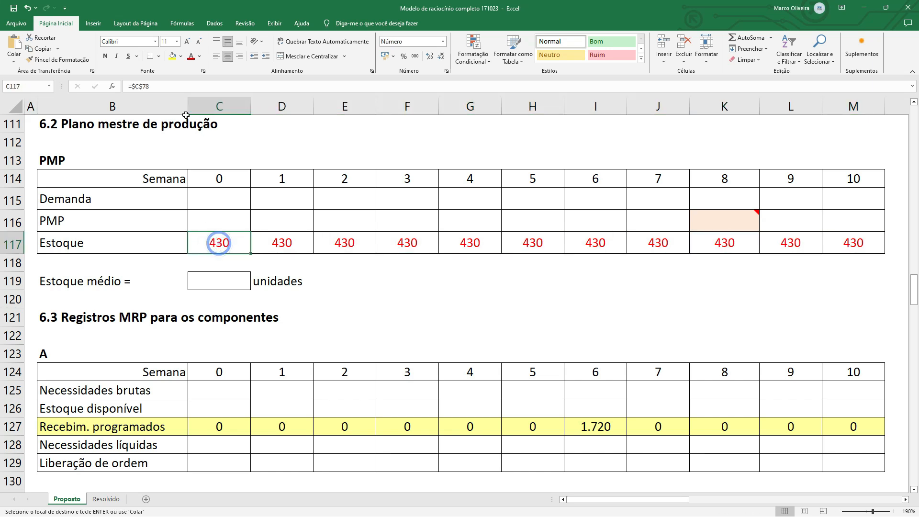
click(160, 87)
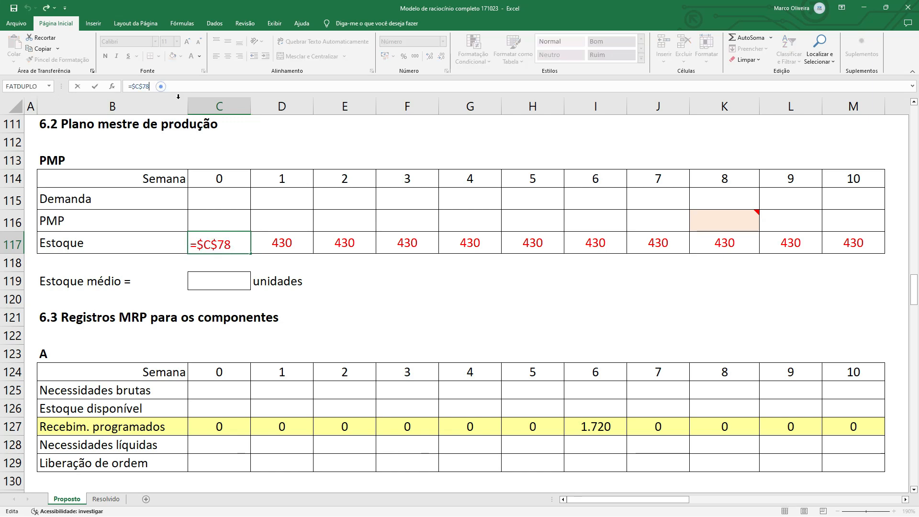
scroll(375, 217, up, 2)
scroll(375, 217, up, 11)
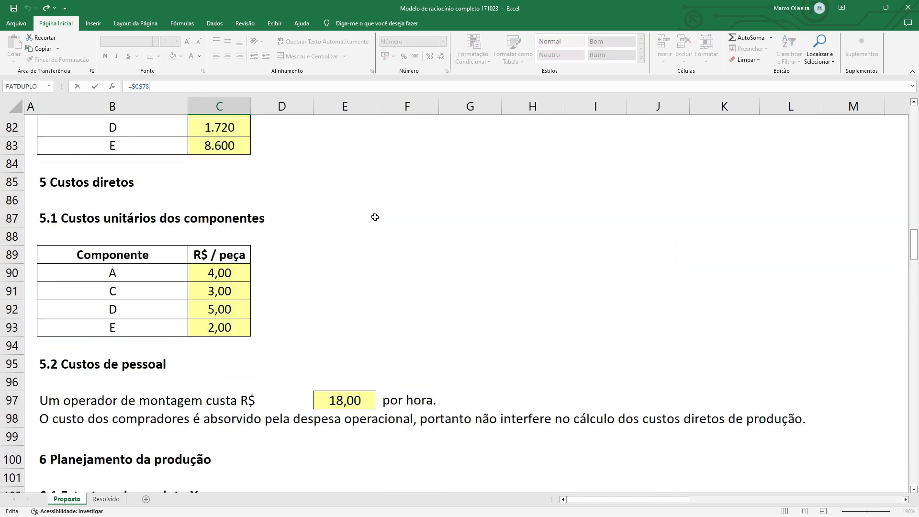
scroll(375, 217, up, 2)
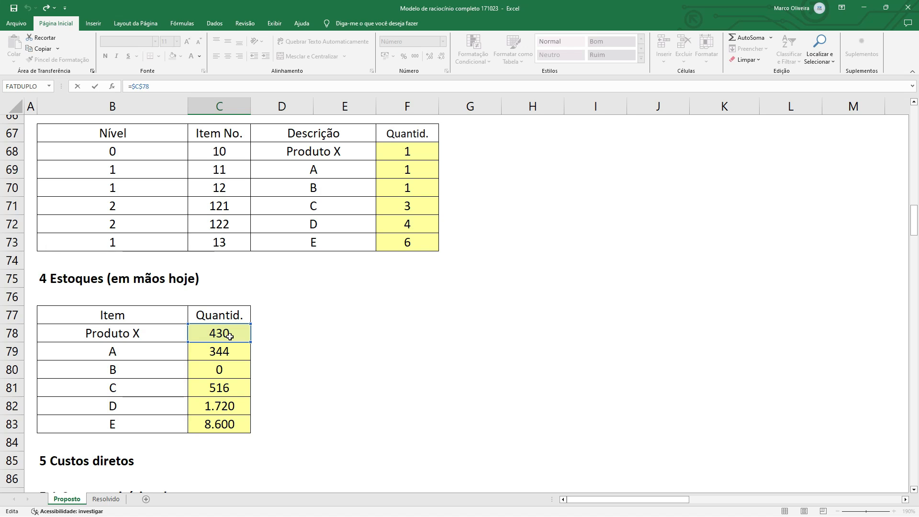
key(ctrl+Return)
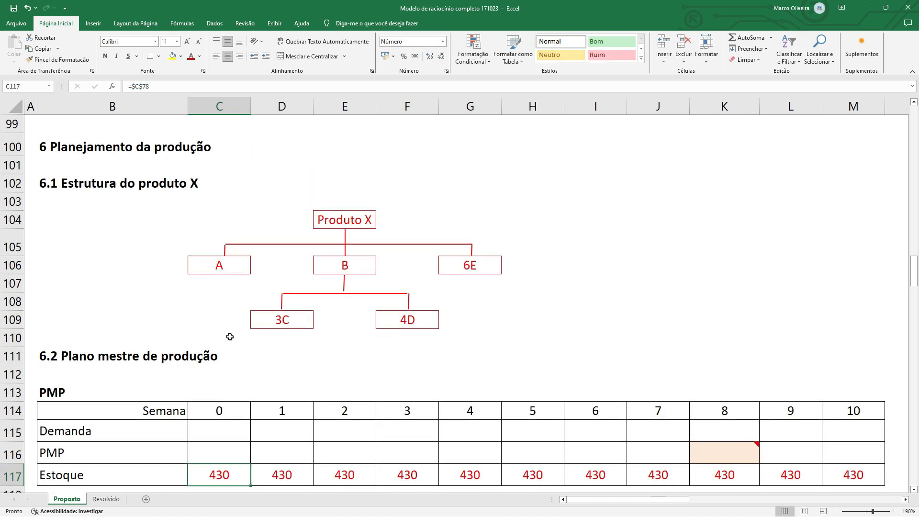
Step: Inspect the week 1 Estoque formula and the stock, PMP and demand cells it references
scroll(216, 343, down, 2)
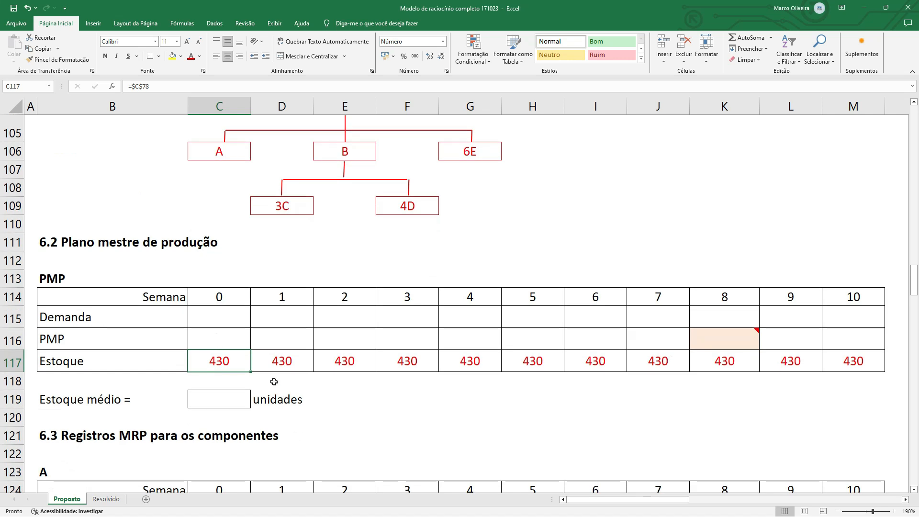
click(281, 364)
click(222, 85)
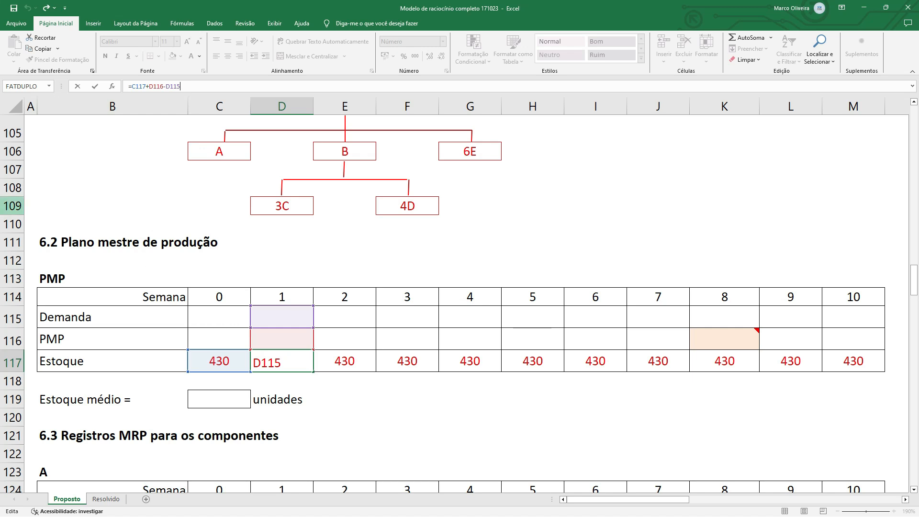
key(Return)
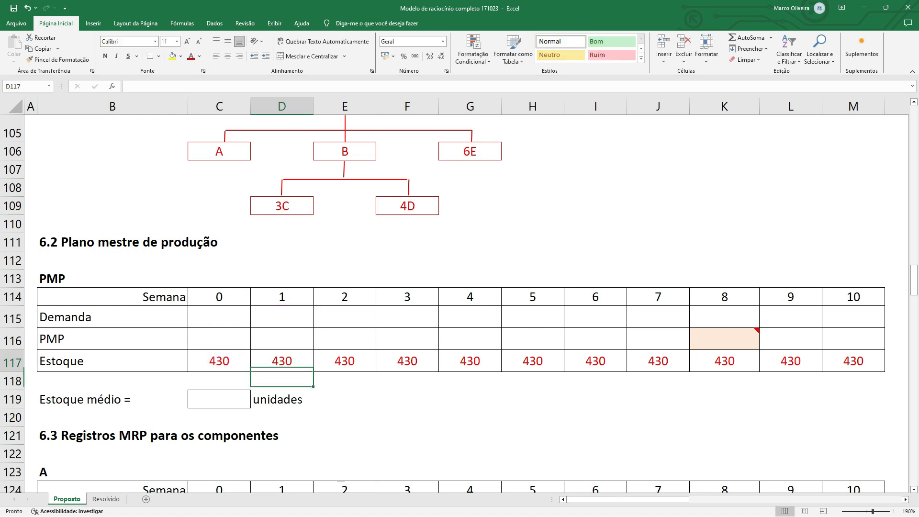
Step: Go through the cells of the Estoque row from week 0 to week 10 to examine their formulas
key(Up)
key(Right)
key(Right)
key(Right)
key(Right)
key(Right)
key(Right)
key(Right)
key(Right)
key(Right)
key(Left)
key(Home)
key(Right)
key(Right)
key(Right)
key(Right)
key(Right)
key(Right)
key(Right)
key(Right)
key(Right)
key(Right)
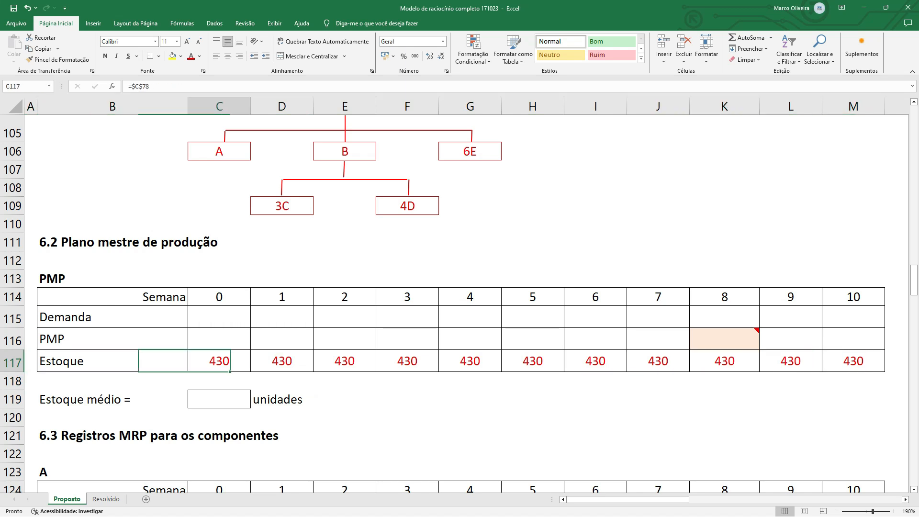
key(Right)
key(Right)
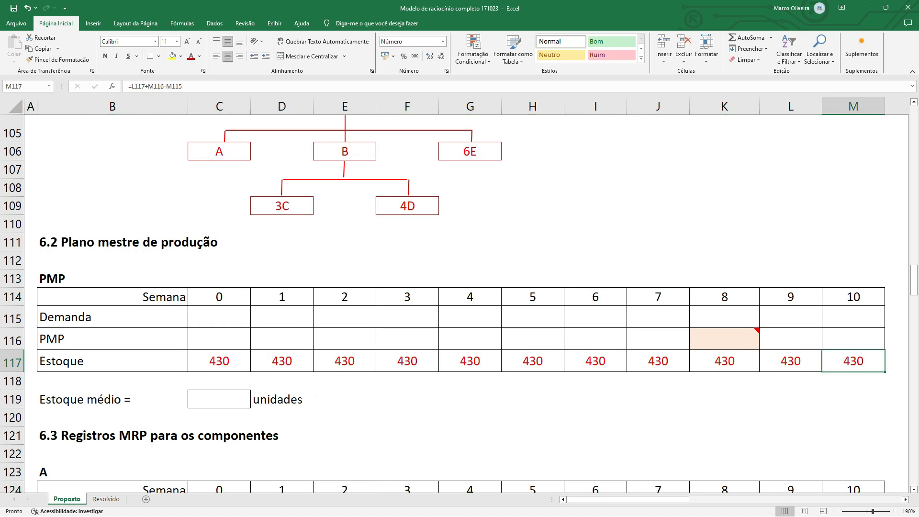
key(Left)
key(Left)
key(Left)
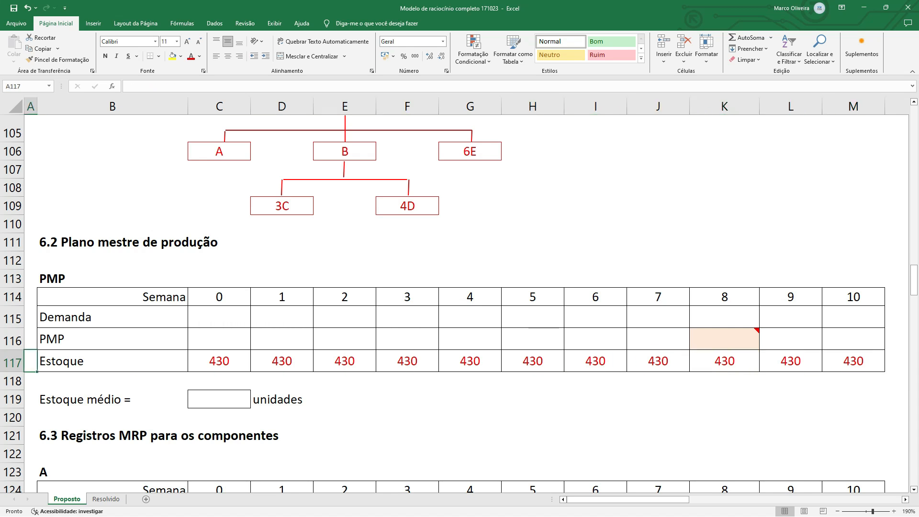
Step: Inspect the cell references in the Estoque formulas for weeks 2 and 3
click(328, 355)
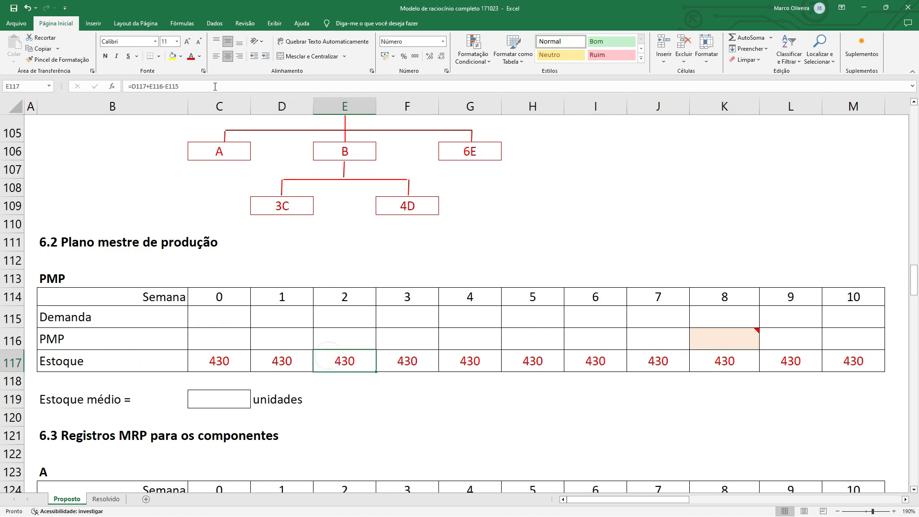
click(194, 87)
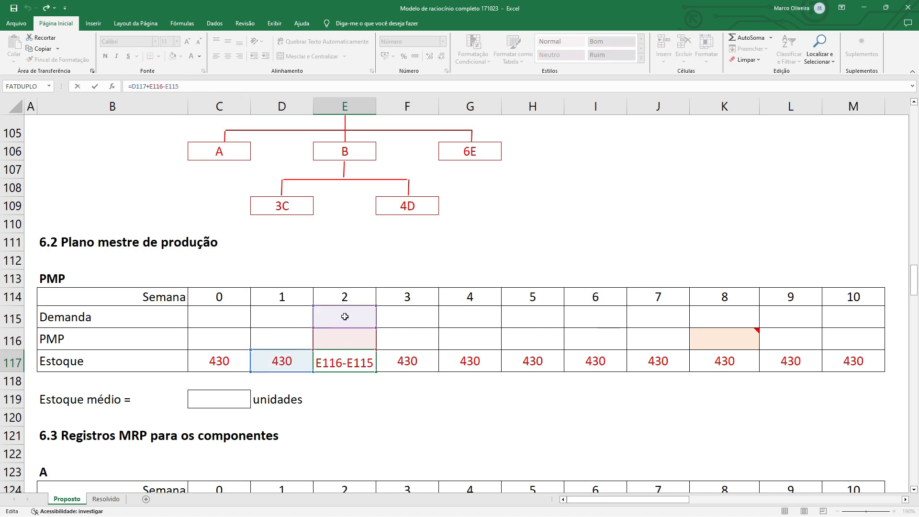
key(Tab)
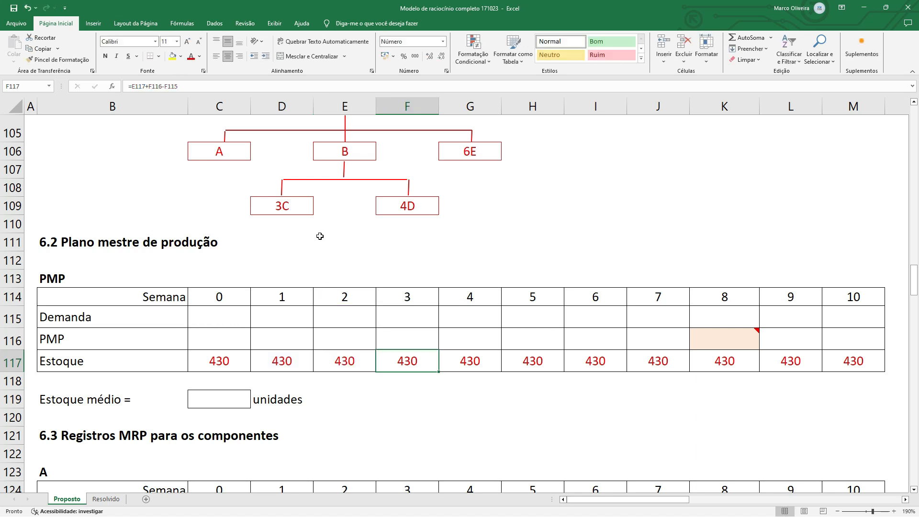
key(F2)
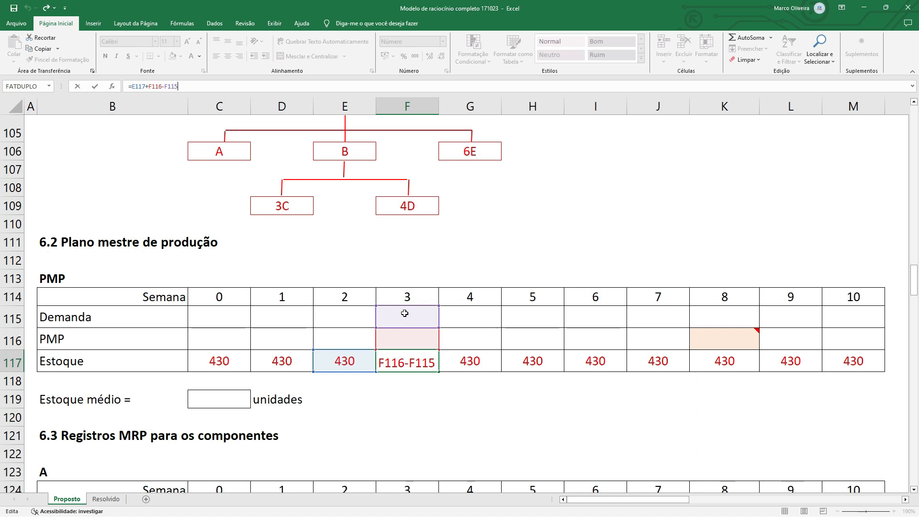
key(Escape)
key(Right)
key(Right)
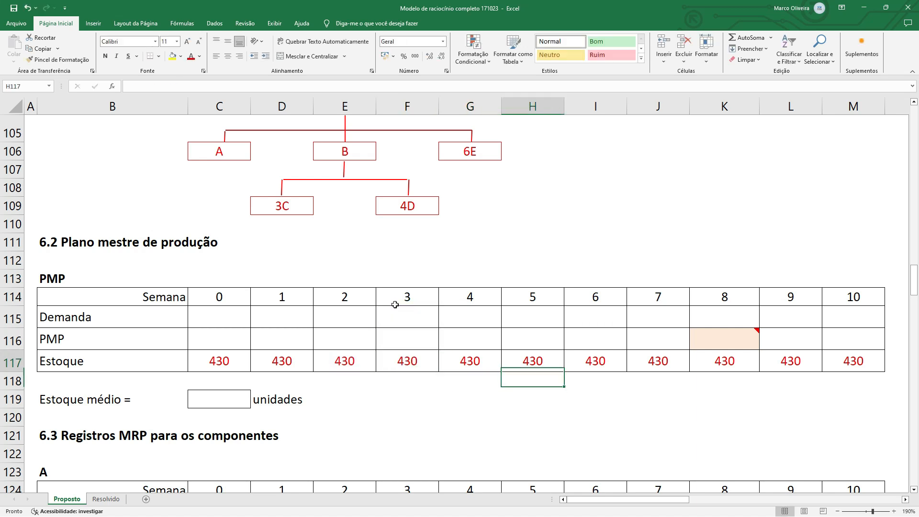
Step: Compare the Estoque formulas cell by cell from week 1 through week 10
click(288, 363)
click(341, 365)
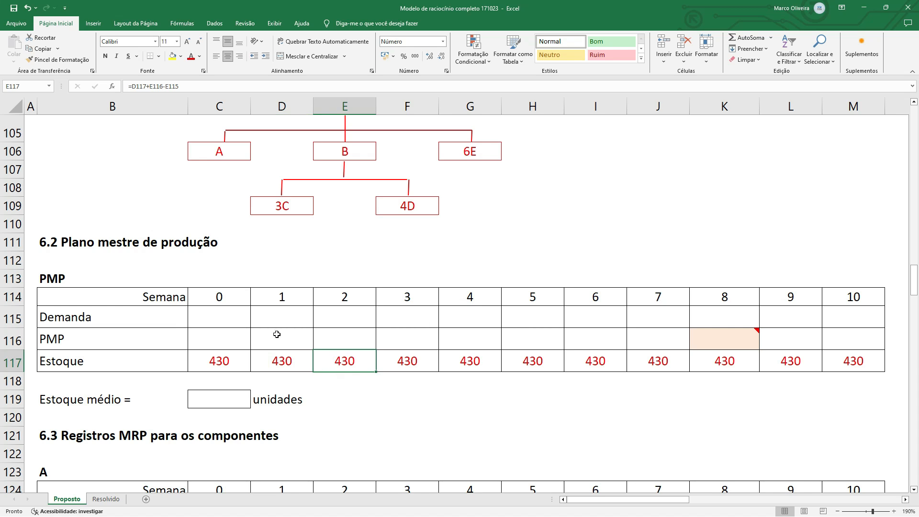
key(Right)
key(Right)
key(Right)
key(Right)
key(Right)
key(Right)
key(Right)
key(Right)
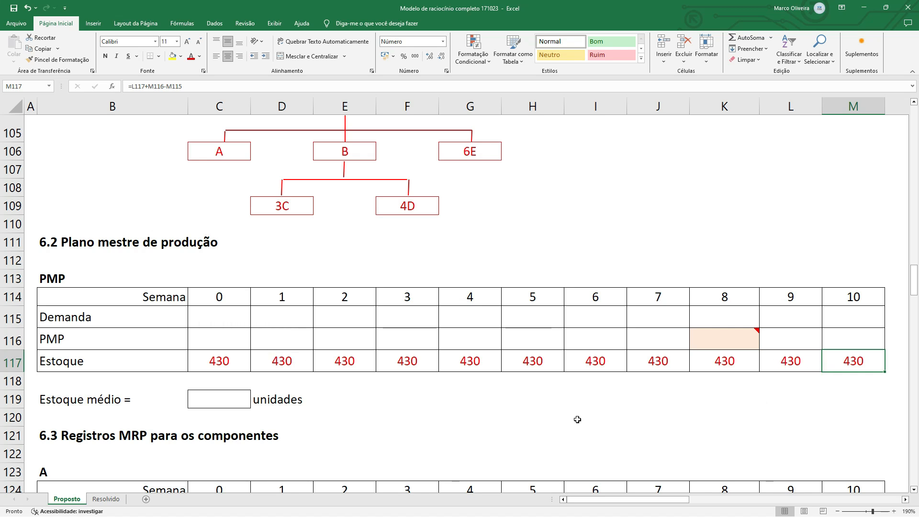
Step: Calculate the average stock beside "Estoque médio" in C119 with =MÉDIA(C117:M117)
mouse_move(726, 339)
click(223, 403)
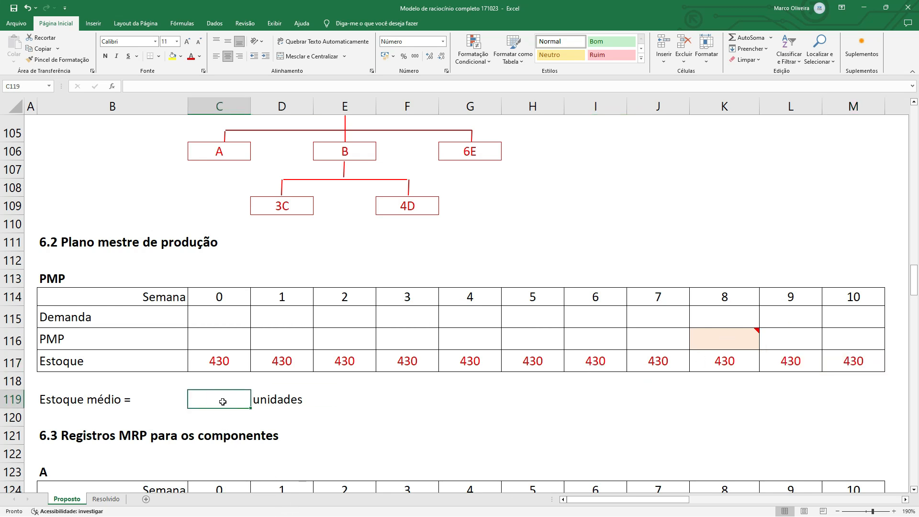
text(=)
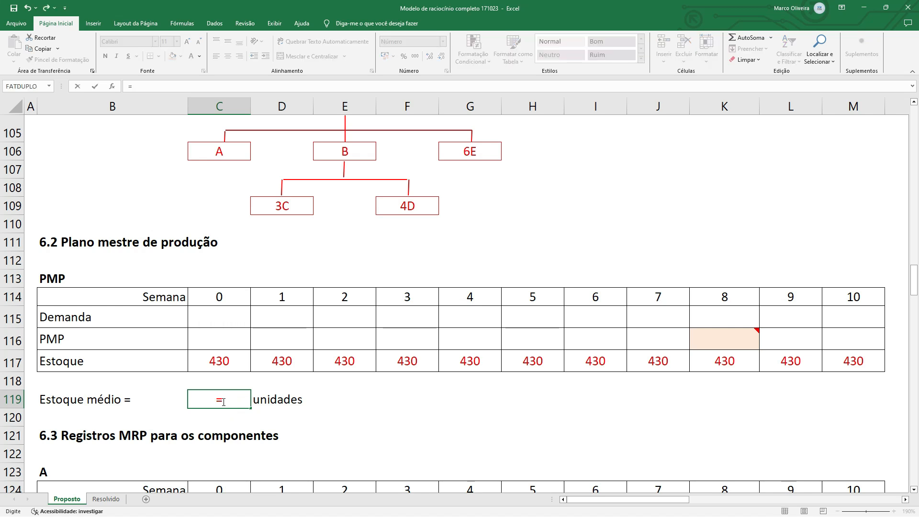
text(médias)
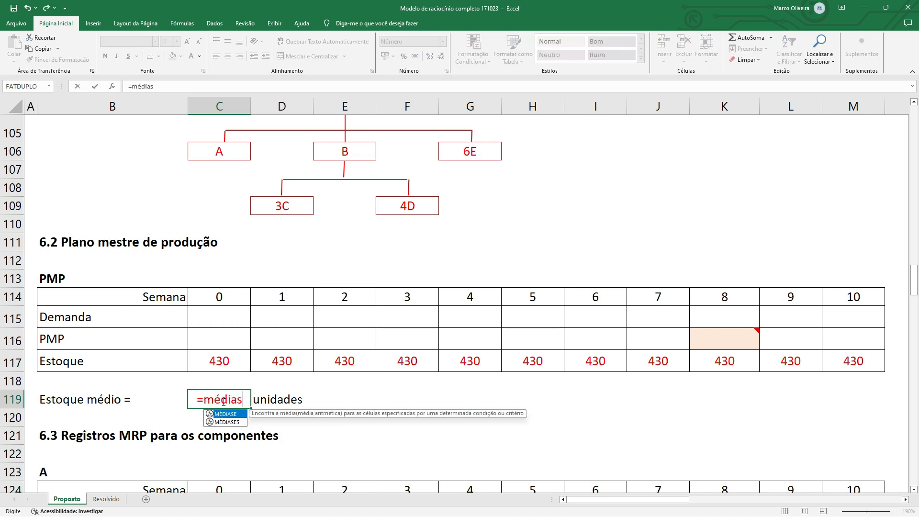
key(BackSpace)
text(()
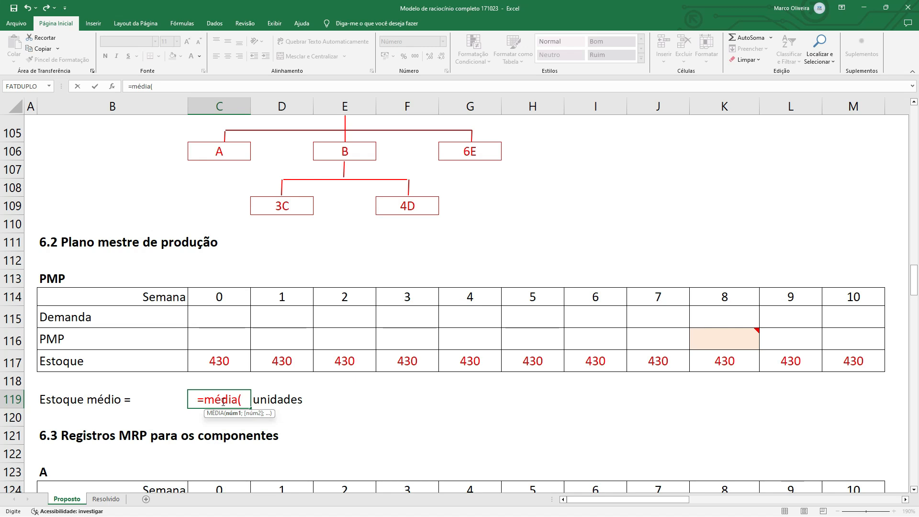
drag(220, 361, 837, 362)
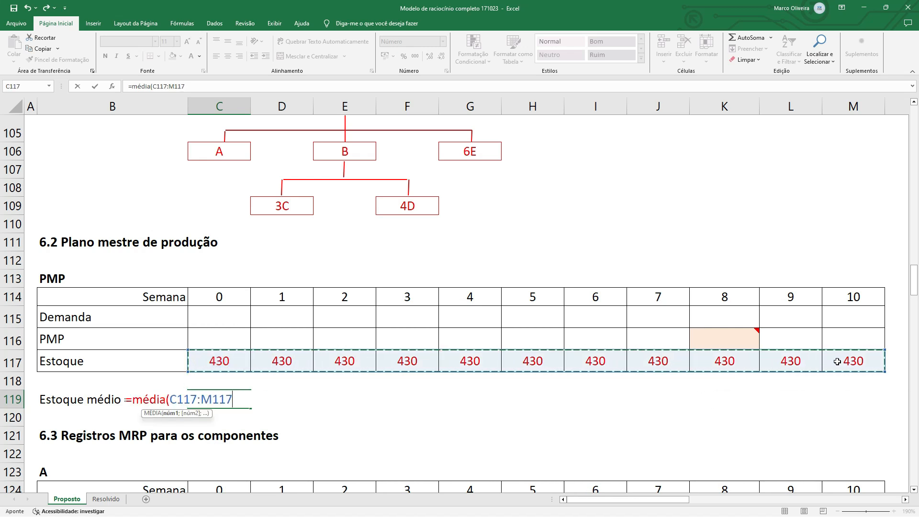
text())
key(Return)
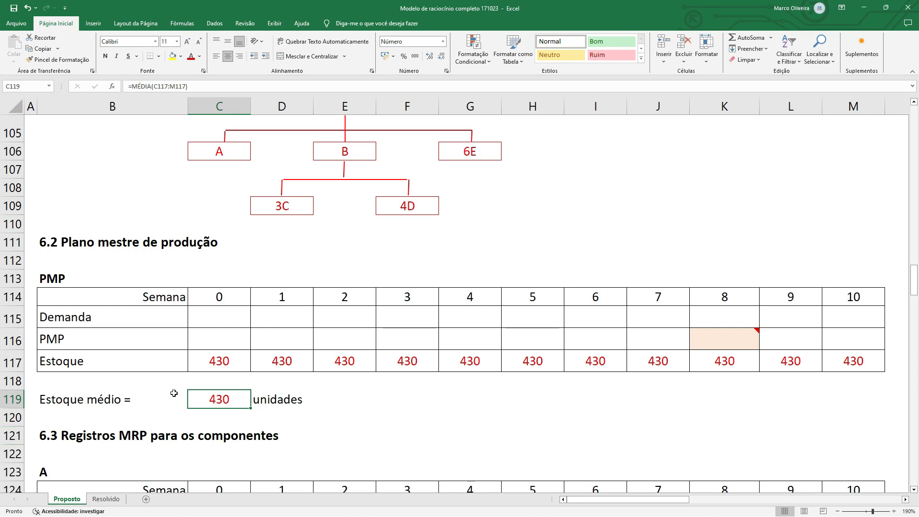
Step: Fill the Produto X box in the product structure diagram with yellow
scroll(201, 356, up, 3)
click(359, 271)
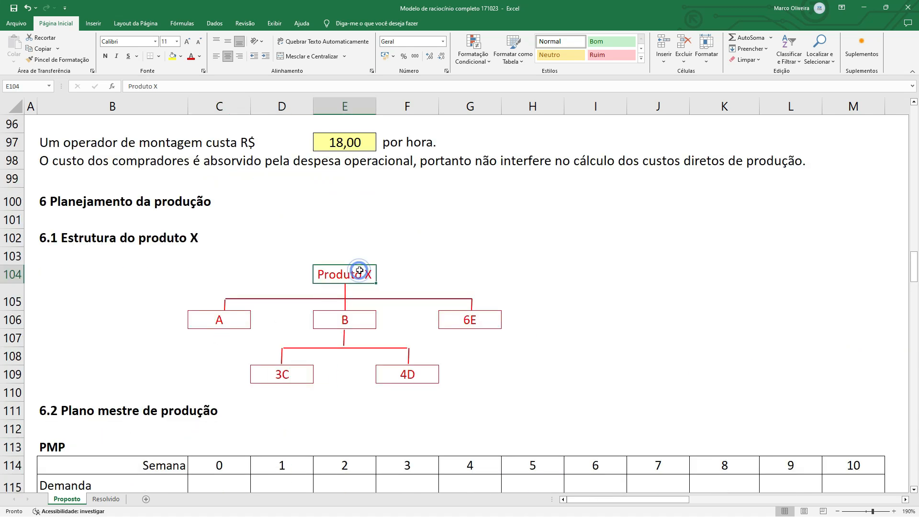
click(172, 56)
click(308, 205)
Step: Check the average finished-product stock limit in the annual guidelines against the Estoque row of the PMP table
scroll(304, 210, up, 11)
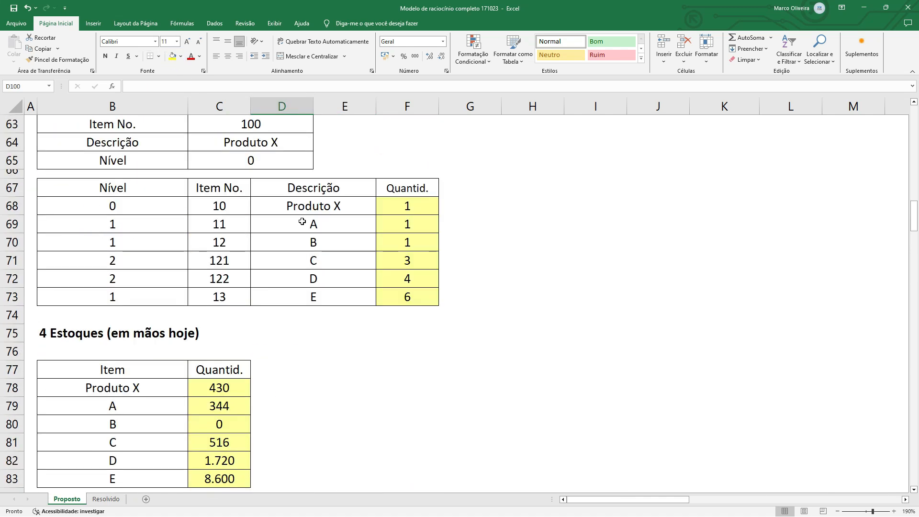
scroll(302, 221, up, 6)
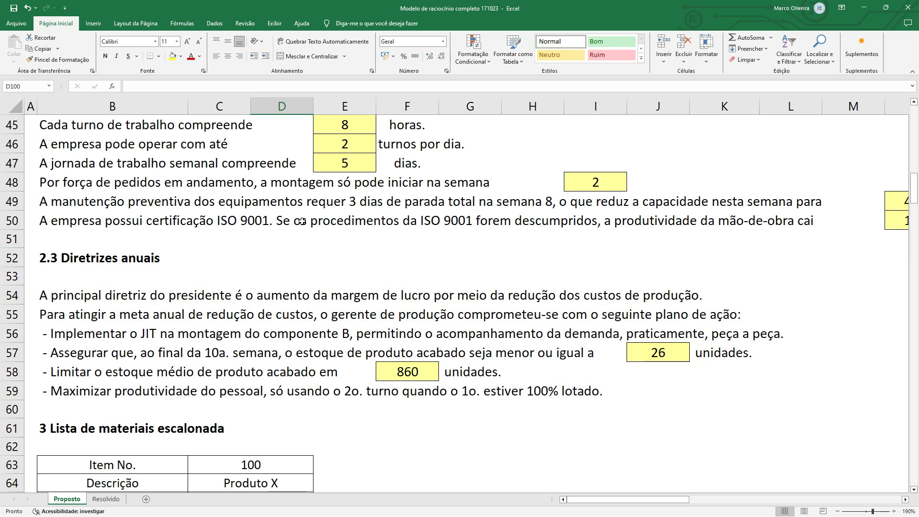
click(10, 372)
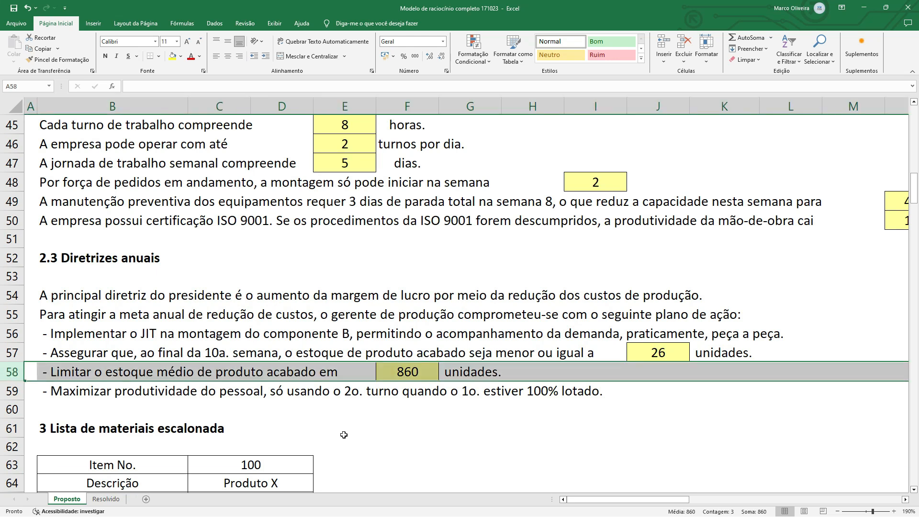
scroll(365, 417, down, 12)
scroll(367, 419, down, 8)
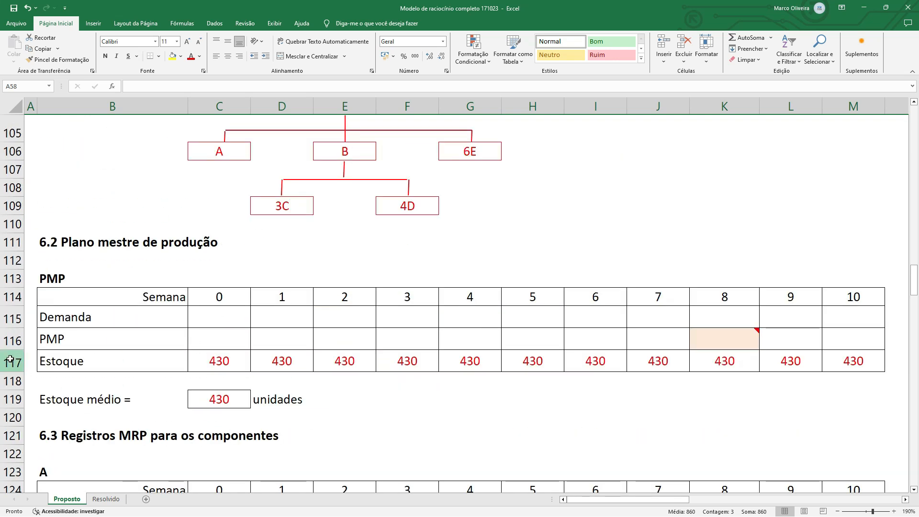
click(7, 361)
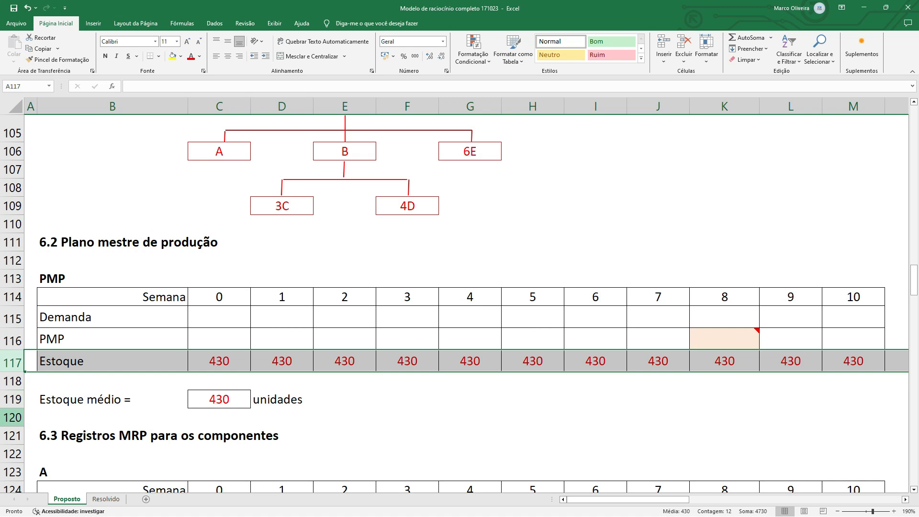
Step: Copy the Demanda values for weeks 0 to 10 from the Resolvido sheet into the Demanda row of the PMP table on Proposto
click(8, 319)
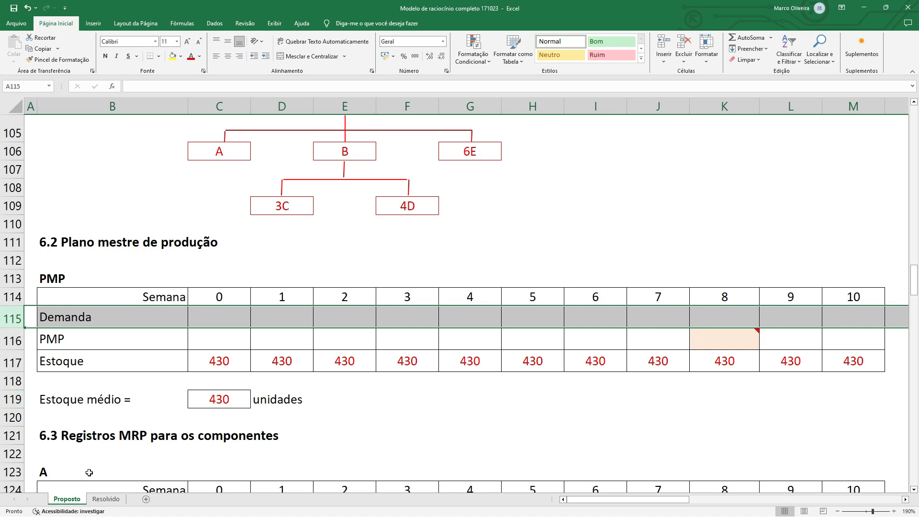
click(106, 499)
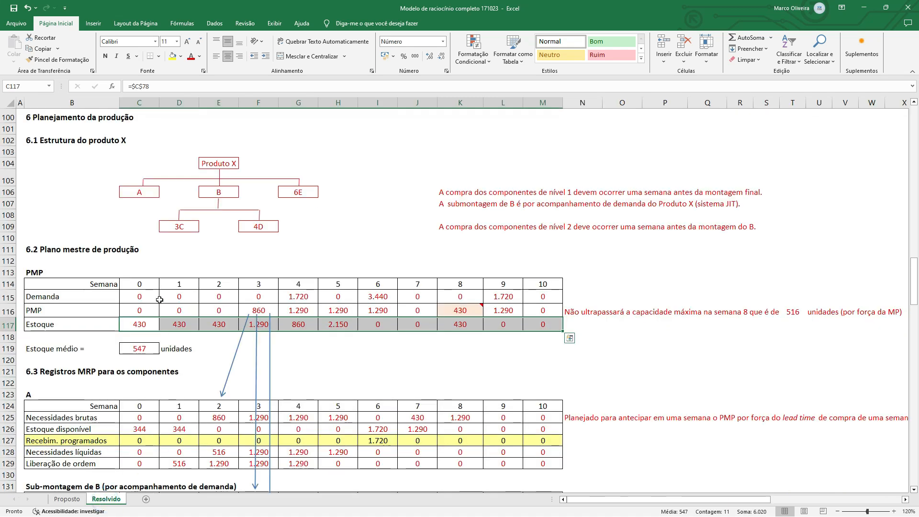
click(140, 295)
drag(140, 296, 543, 297)
click(39, 49)
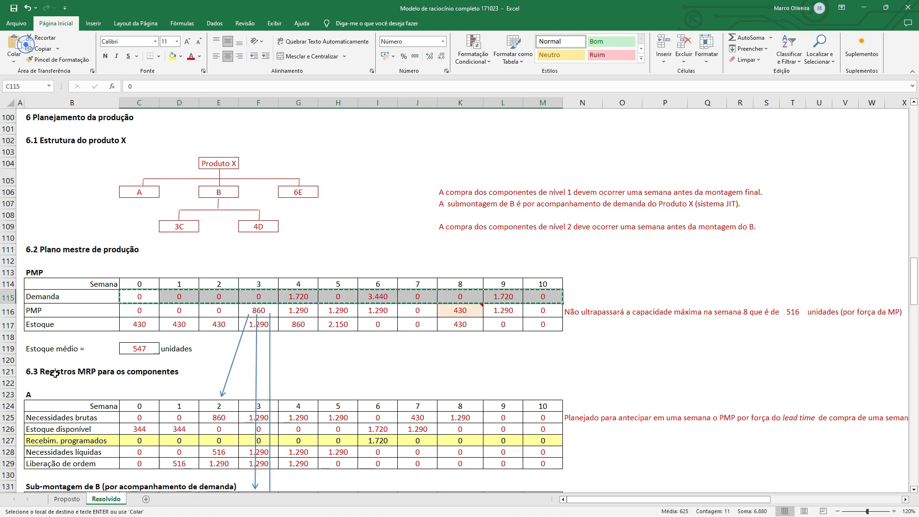
key(ctrl+Page_Up)
click(15, 42)
click(279, 253)
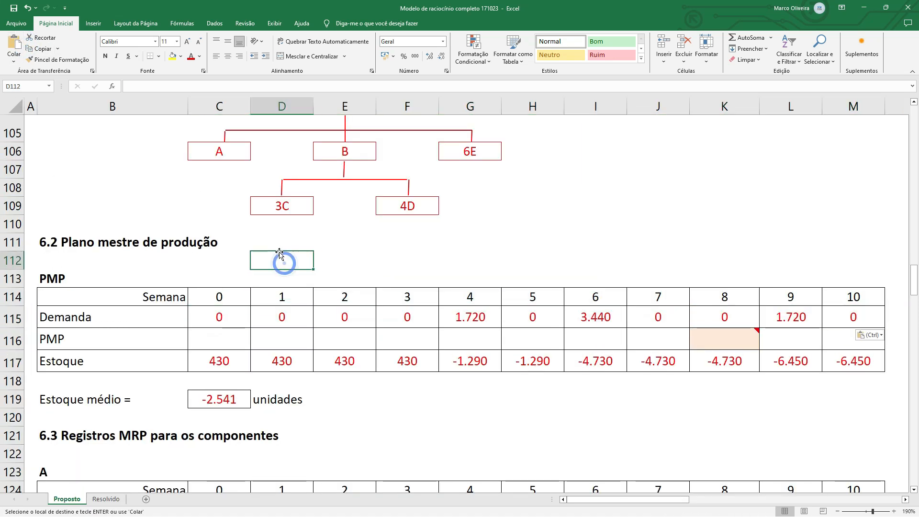
Step: Inspect the Demanda cells of the PMP table from week 0 to week 4
click(227, 319)
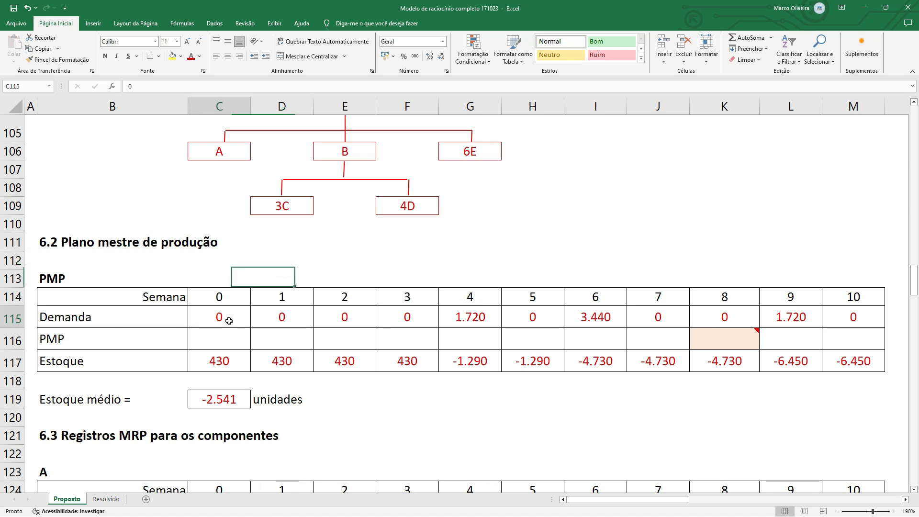
key(Right)
key(Right)
key(Right)
key(Right)
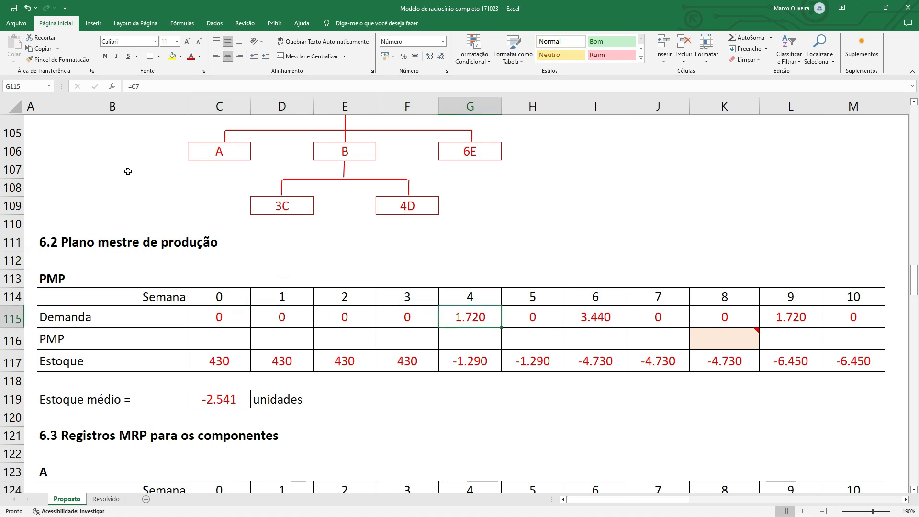
Step: Check the orders for weeks 4, 6 and 9 in the demand table of section 1
key(Page_Up)
key(Page_Up)
key(Page_Up)
key(Page_Up)
key(Page_Up)
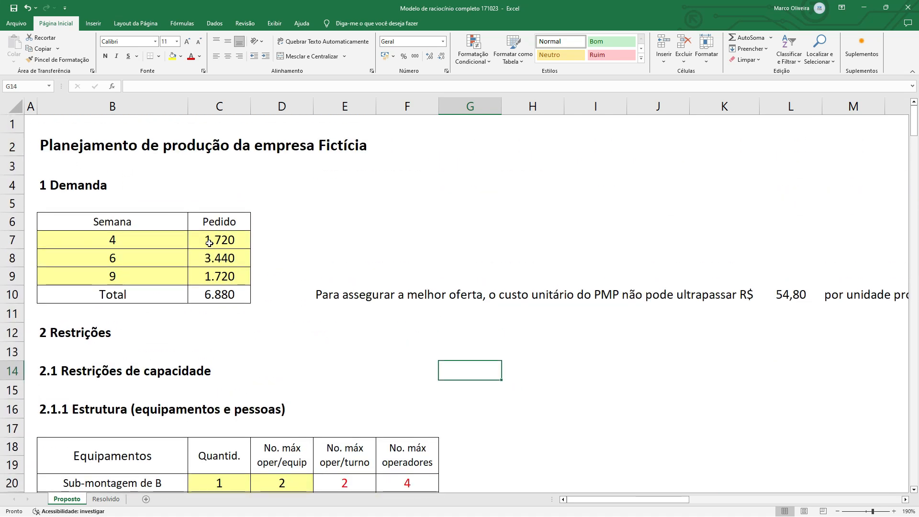
click(13, 241)
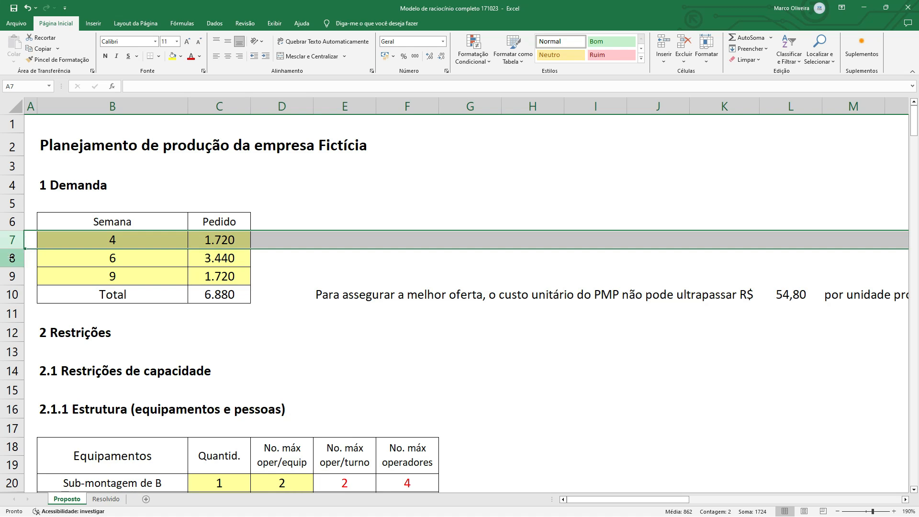
click(12, 258)
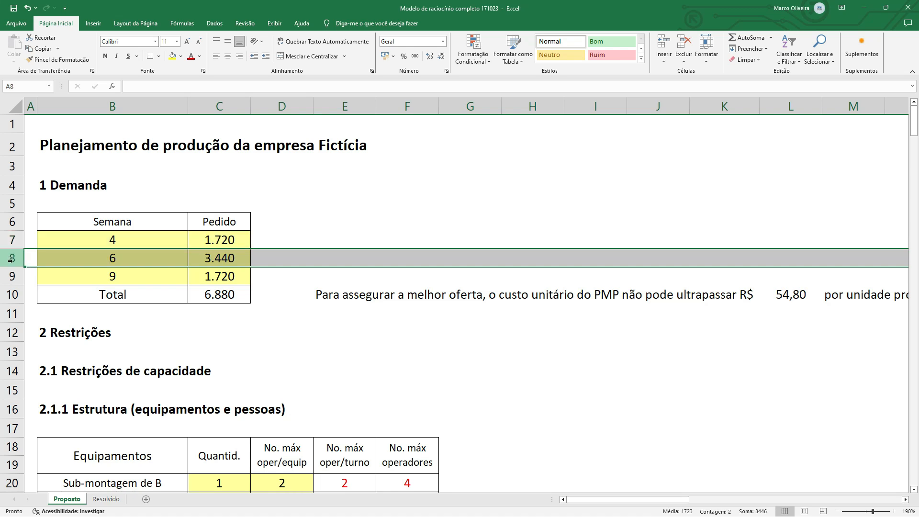
click(11, 276)
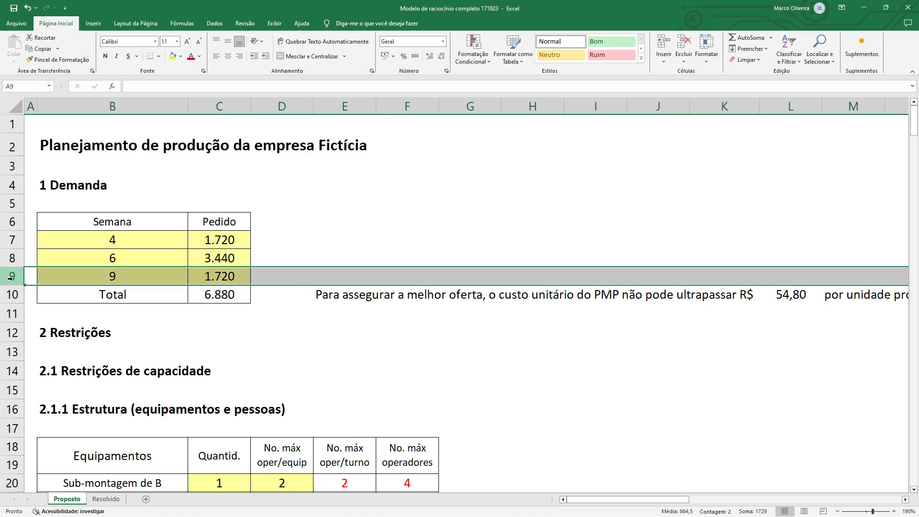
Step: Return to the PMP table and inspect the Demanda formulas for weeks 4, 6 and 9
key(Down)
key(Down)
key(Down)
key(Down)
key(Down)
key(Down)
key(Down)
key(Down)
key(Down)
key(Down)
key(Down)
key(Down)
key(Down)
key(Down)
key(Down)
key(Down)
key(Down)
key(Down)
key(Down)
key(Down)
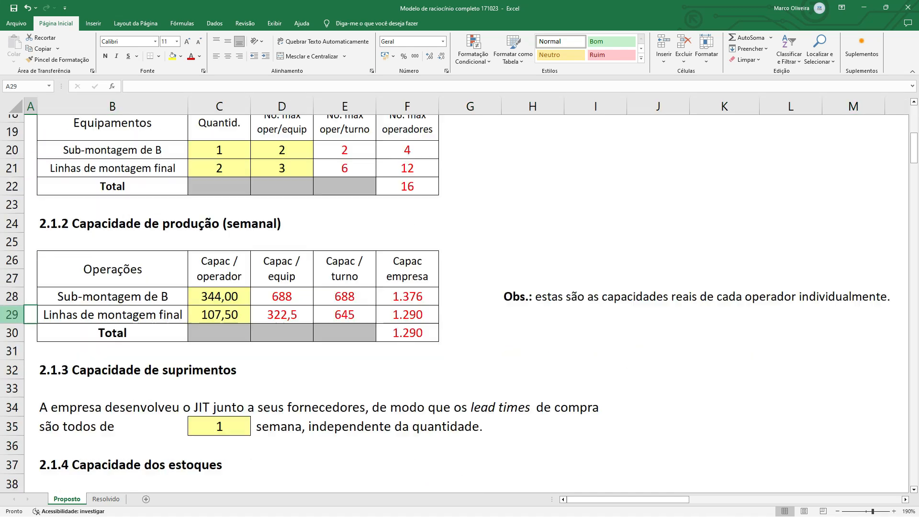
key(Down)
key(Down)
key(Down)
key(Down)
key(Down)
key(Down)
key(Down)
key(Down)
key(Down)
key(Down)
key(Down)
key(Down)
key(Down)
key(Down)
key(Down)
key(Down)
key(Down)
key(Down)
key(Down)
key(Down)
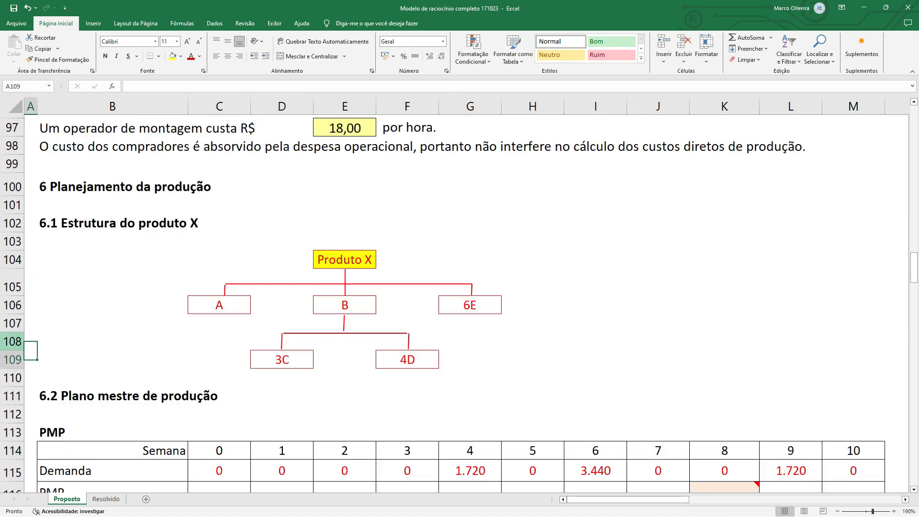
click(465, 389)
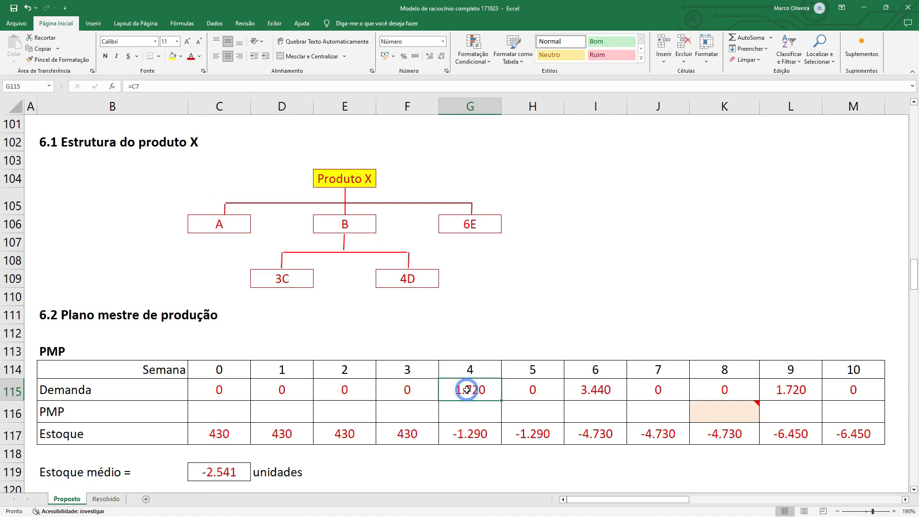
click(595, 390)
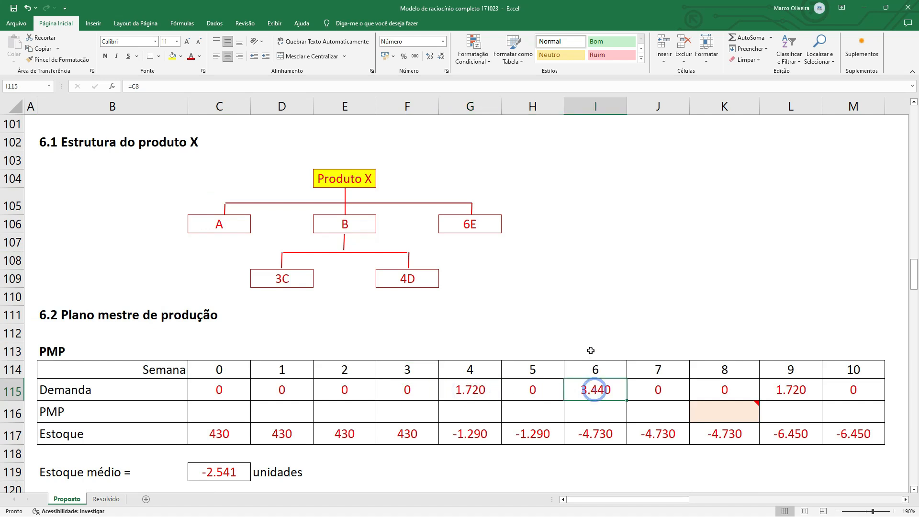
click(801, 391)
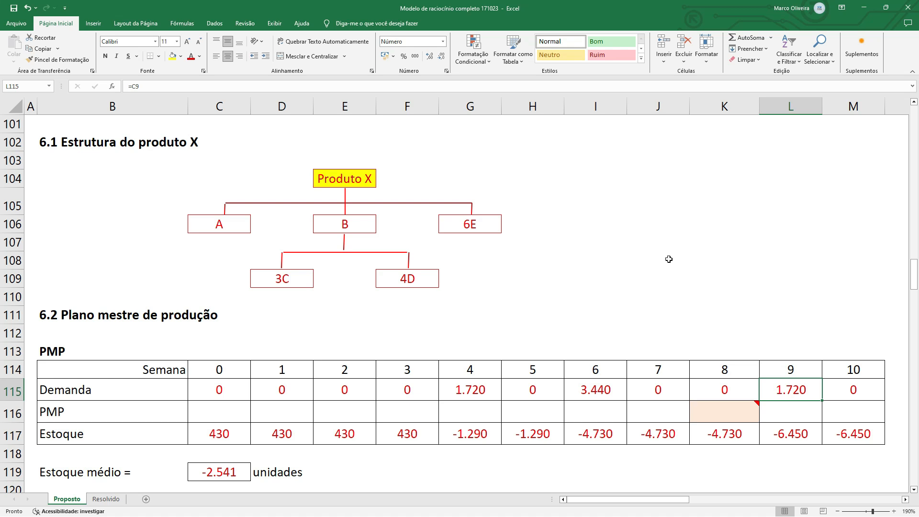
Step: Review the Estoque row from week 0 to week 10 and the average stock formula beneath it
scroll(669, 260, down, 1)
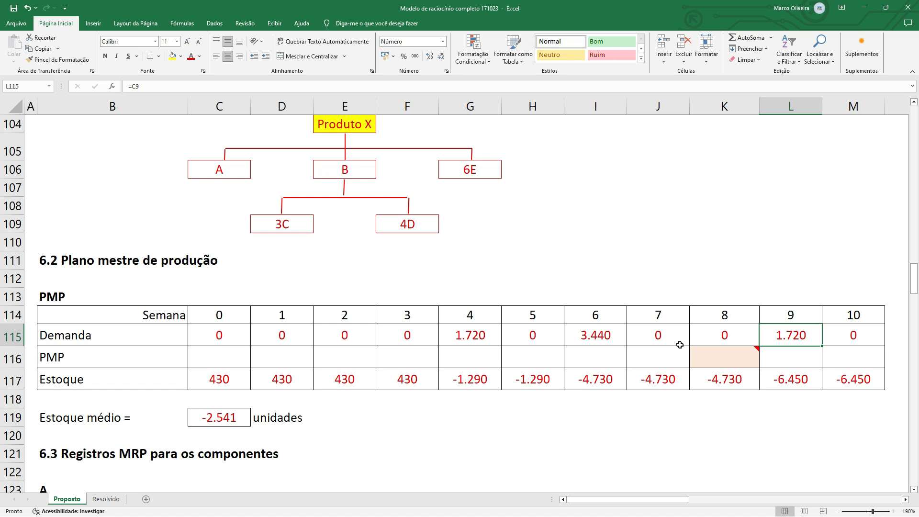
drag(192, 376, 861, 379)
click(196, 417)
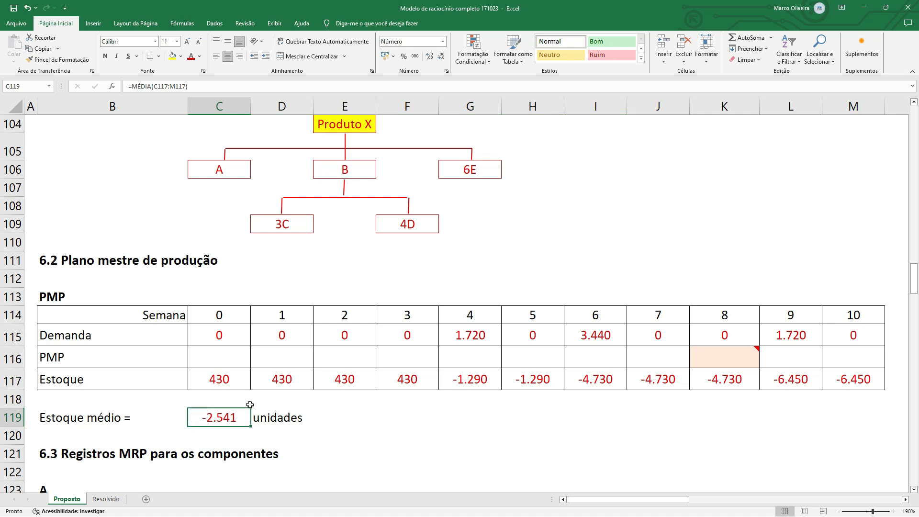
Step: Try PMP quantities of 100 and then 1000 in week 4, and 1000 in week 6
click(443, 349)
text(100)
key(ctrl+Return)
text(1000)
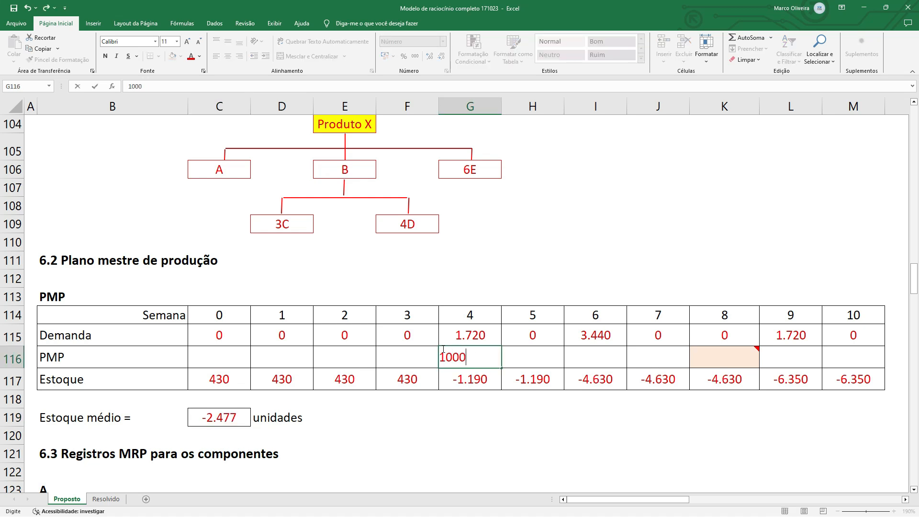
key(Return)
click(602, 367)
key(F1)
text(1000)
key(ctrl+Return)
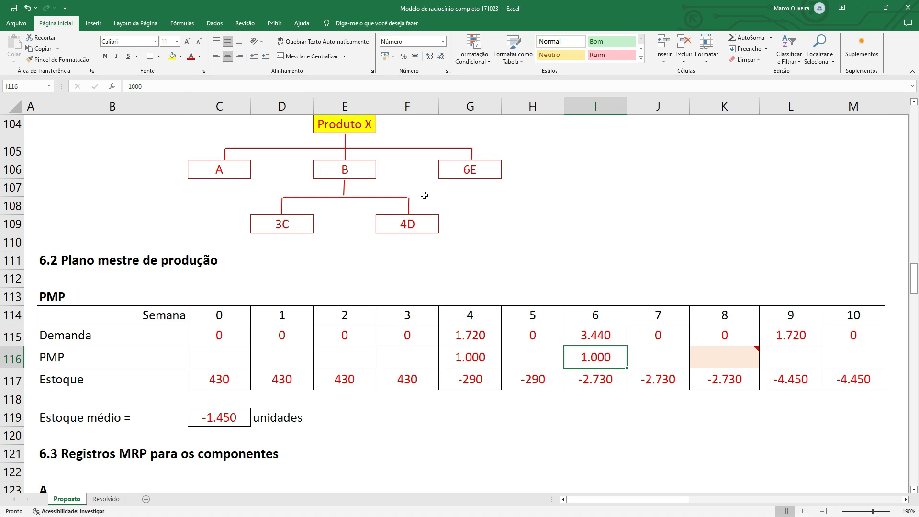
Step: Undo the trial PMP entries for weeks 4 and 6
click(28, 8)
click(29, 8)
click(29, 8)
click(28, 8)
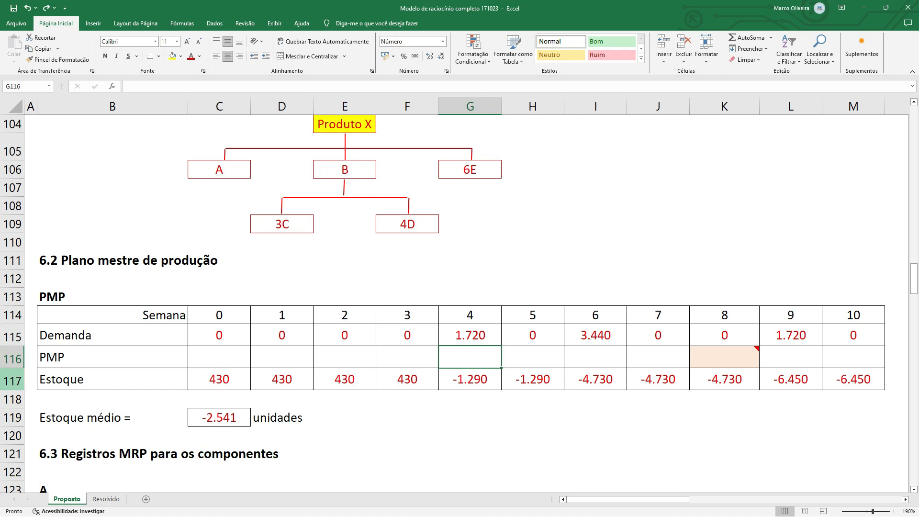
Step: Compare the PMP and Demanda rows, focusing on the week 6 demand
click(11, 358)
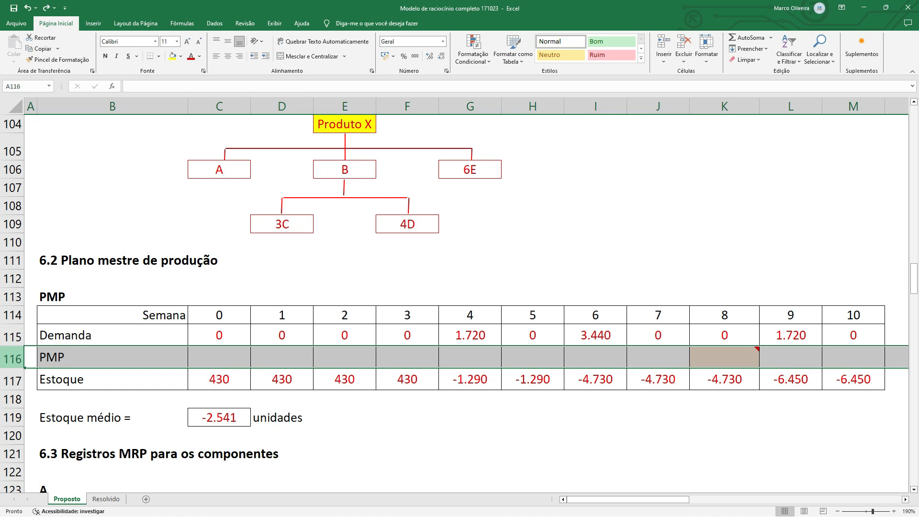
click(12, 336)
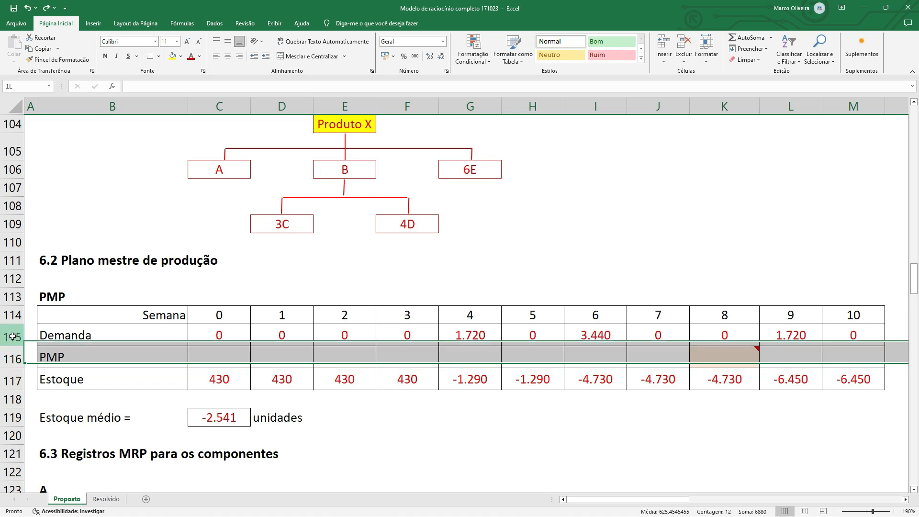
click(598, 342)
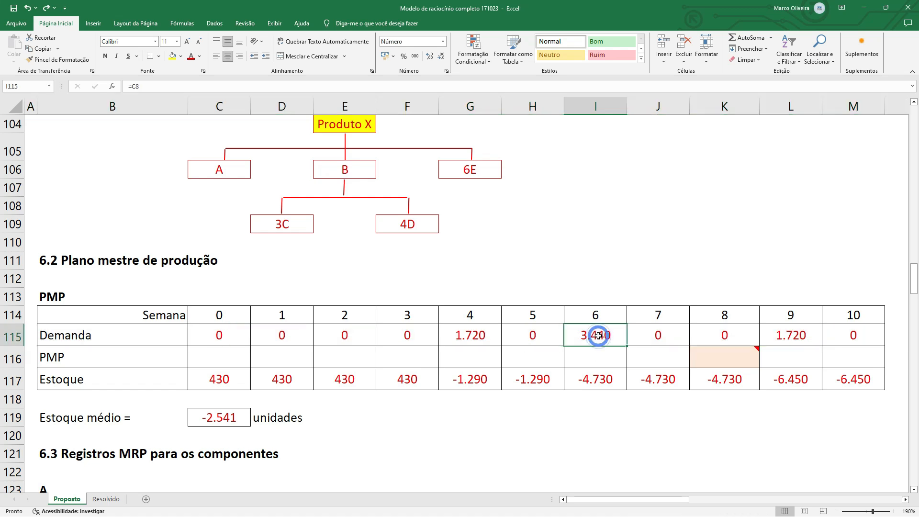
Step: Examine the weekly company capacities for sub-assembly of B, final assembly and the total in section 2.1.2
scroll(272, 362, up, 6)
scroll(272, 361, up, 15)
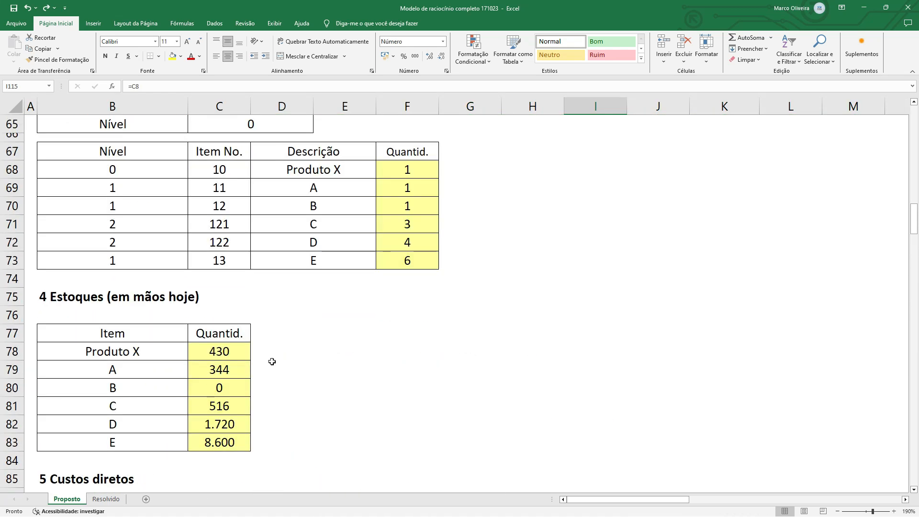
scroll(272, 361, up, 7)
click(407, 307)
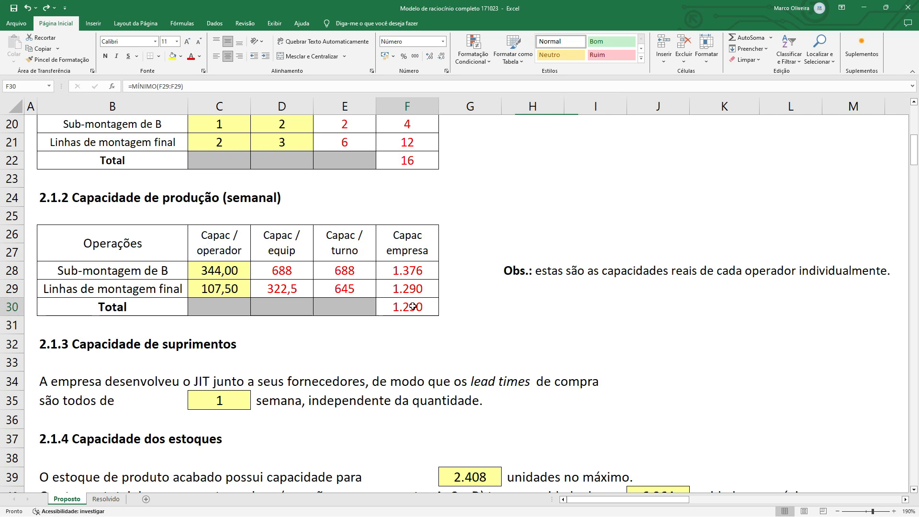
click(405, 271)
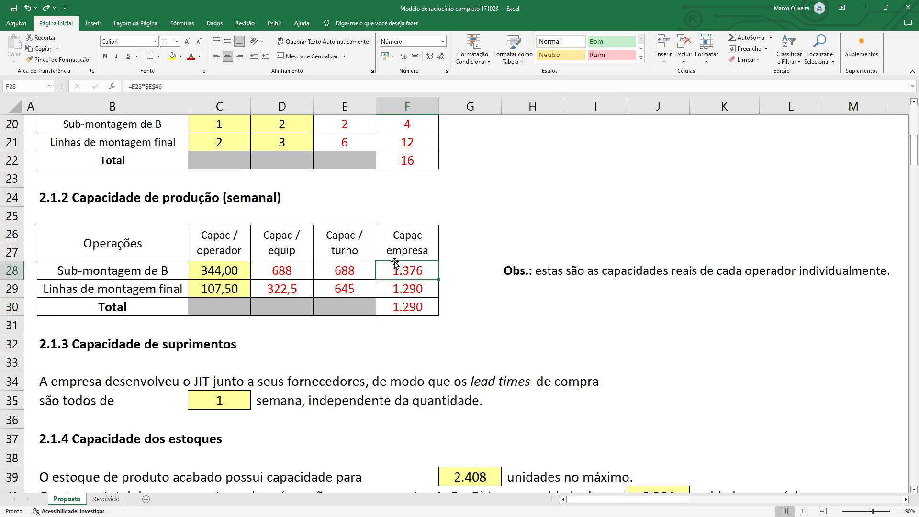
click(407, 306)
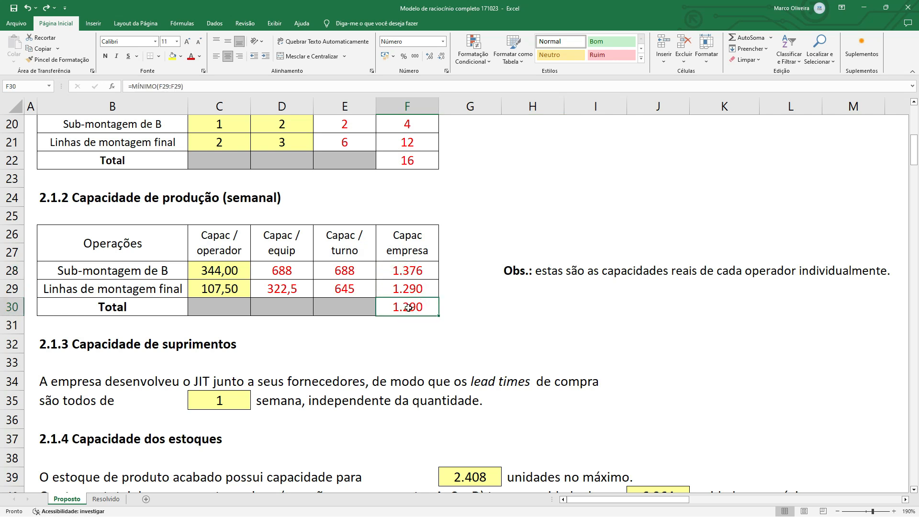
click(405, 288)
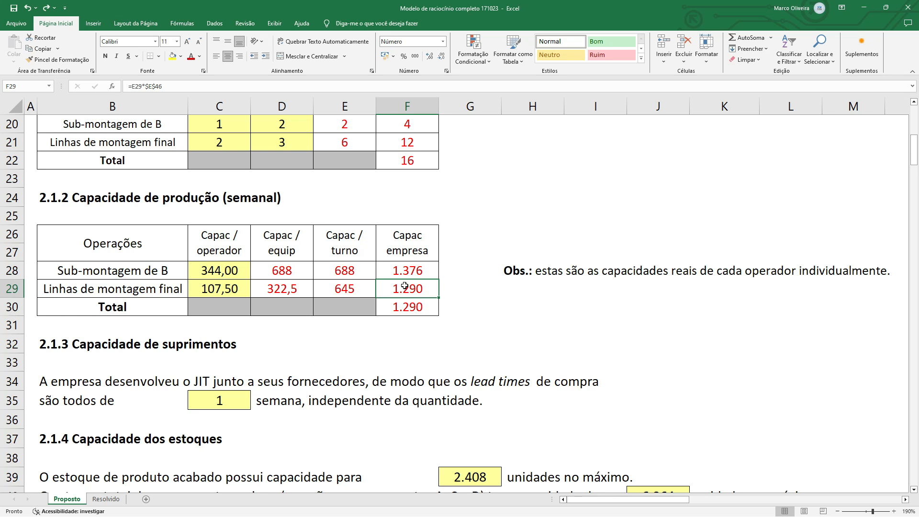
scroll(709, 356, down, 9)
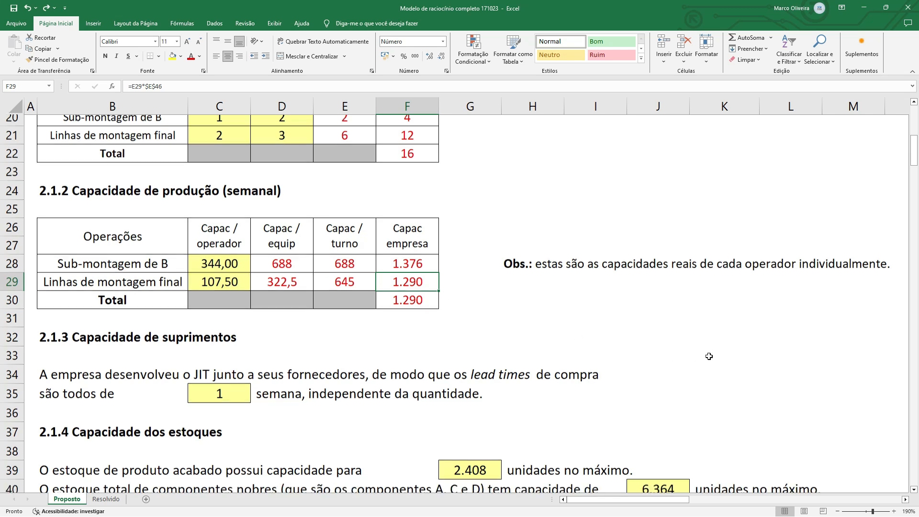
Step: Set the week 6 PMP quantity to 1290 and check the Estoque row through week 10
scroll(709, 356, down, 17)
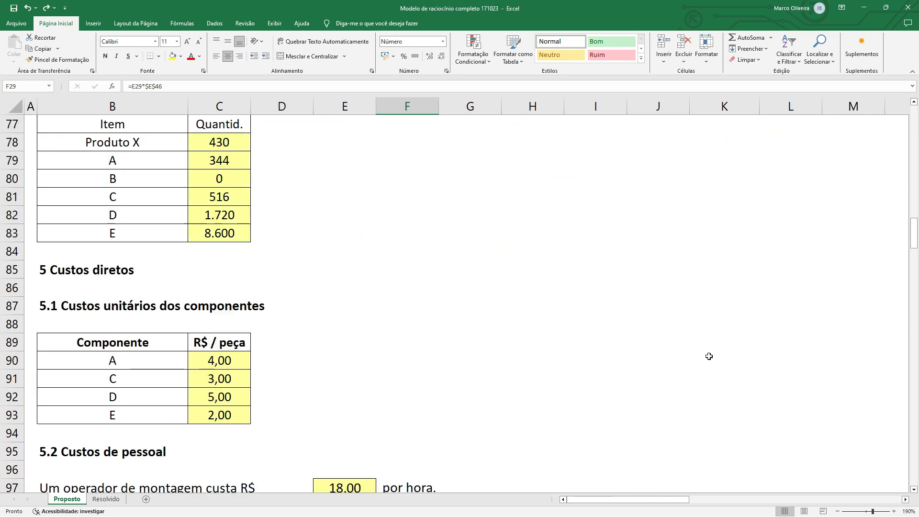
scroll(709, 356, down, 1)
click(594, 409)
text(1)
text(290)
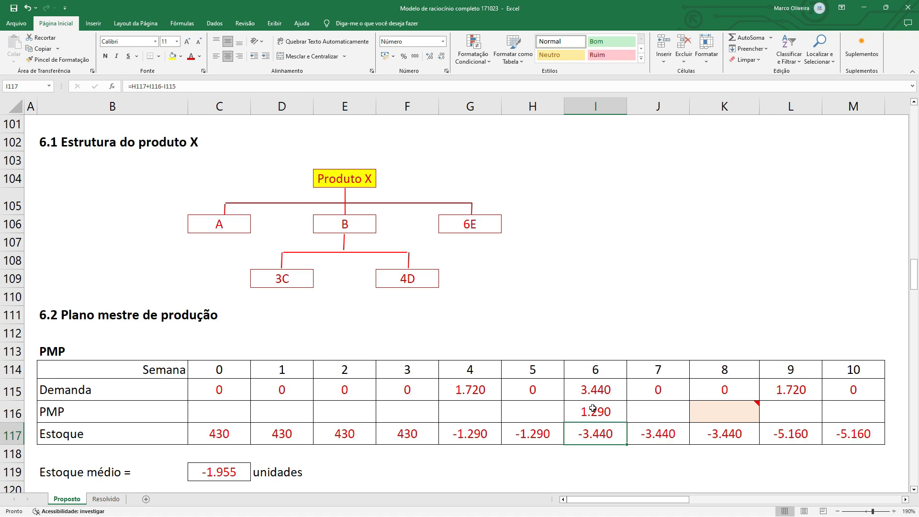
click(14, 434)
drag(222, 429, 841, 438)
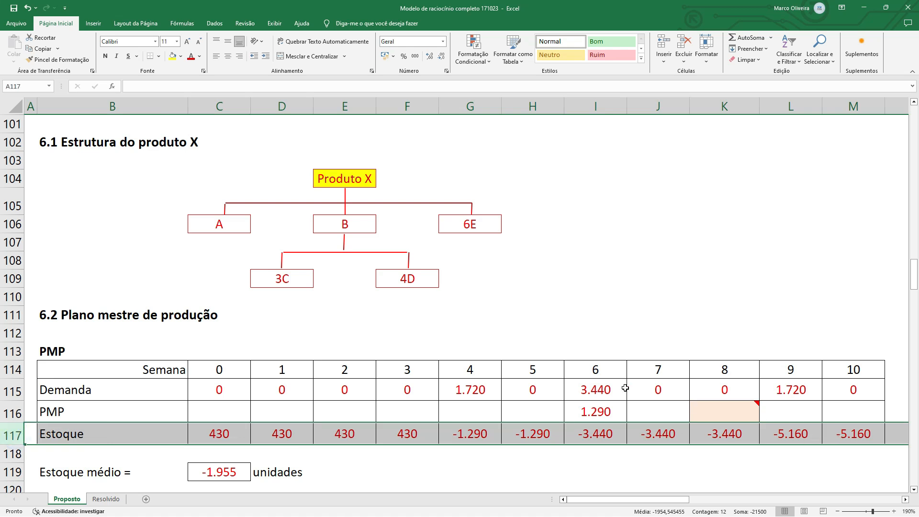
click(841, 429)
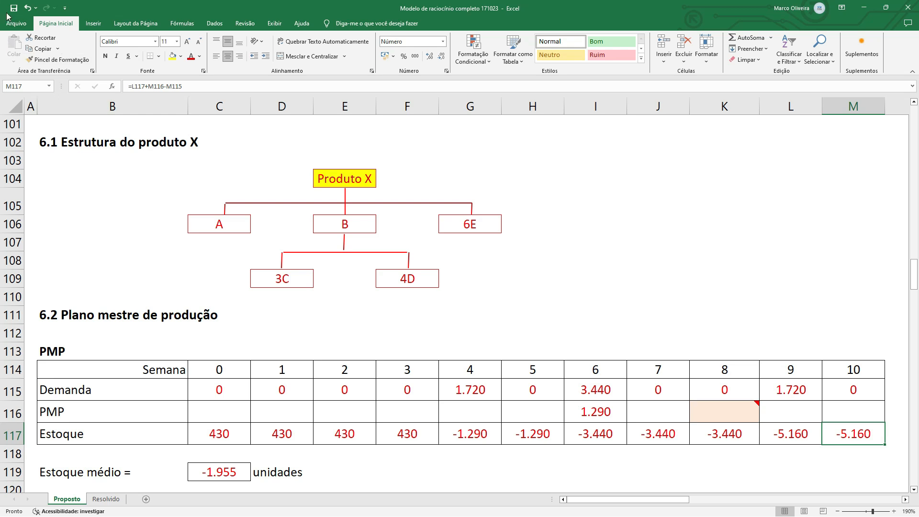
Step: Undo the week 6 PMP entry to compare the stock without it, and redo the entry
click(27, 9)
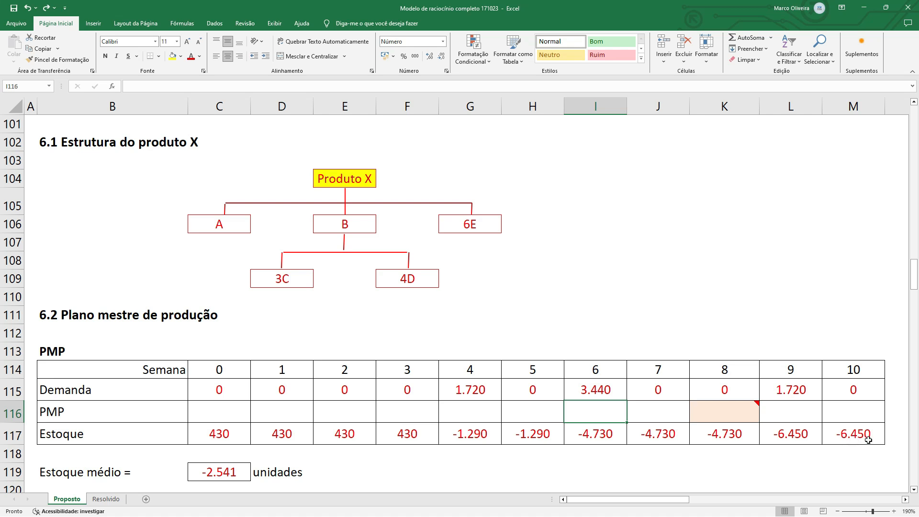
scroll(869, 440, down, 2)
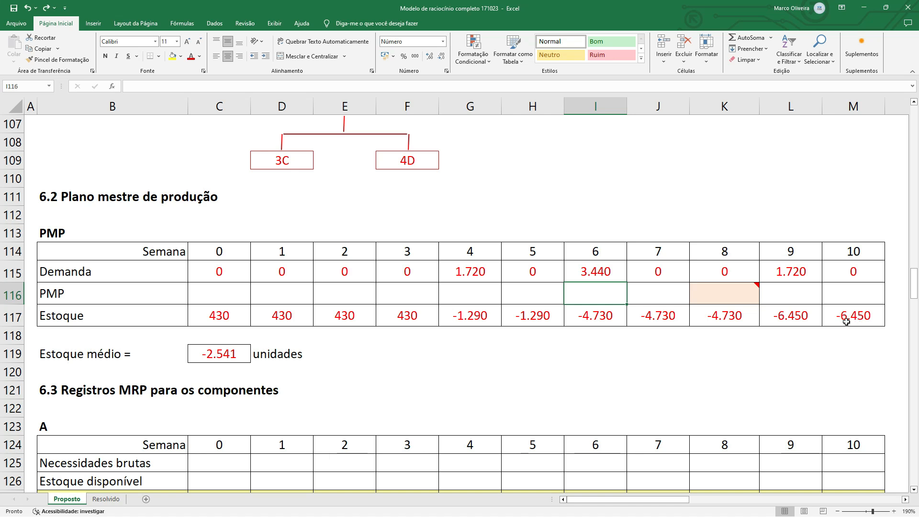
click(14, 294)
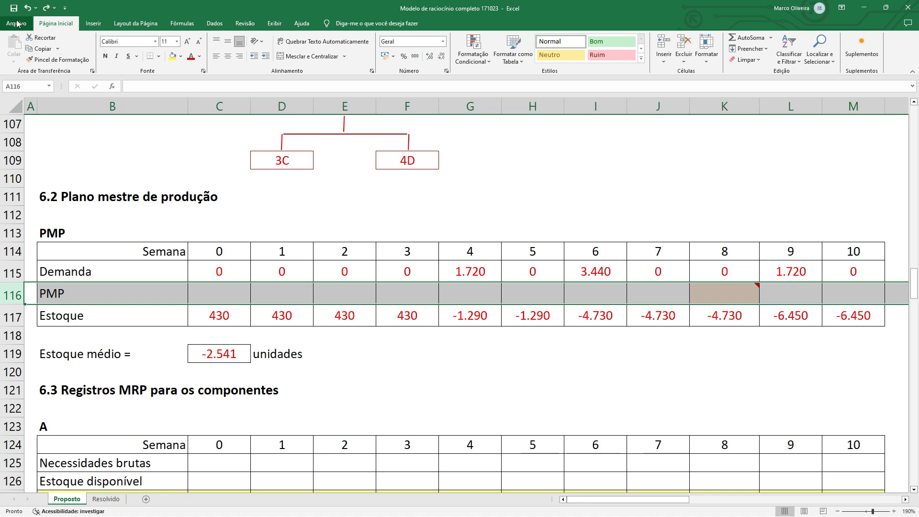
click(48, 8)
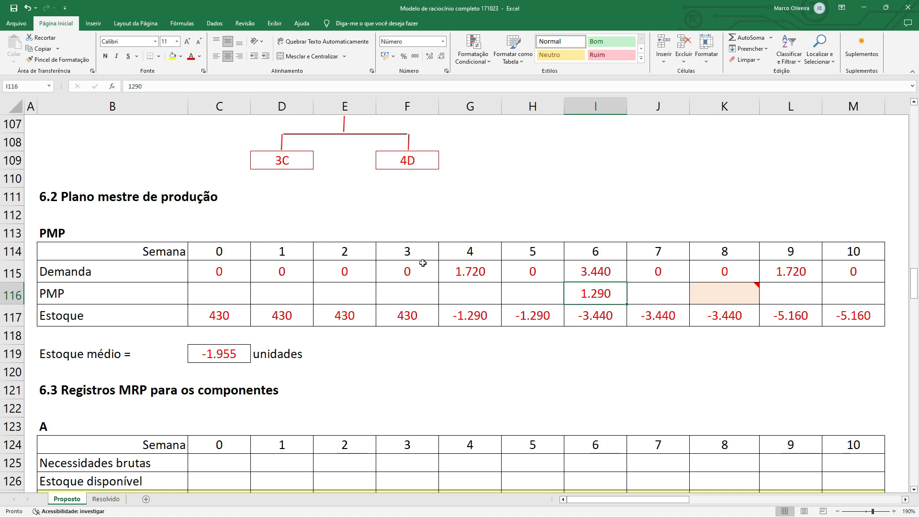
Step: Check the demand and PMP of weeks 1 to 3 and the average stock, and set the week 4 PMP quantity to 1290
drag(388, 273, 236, 287)
click(403, 271)
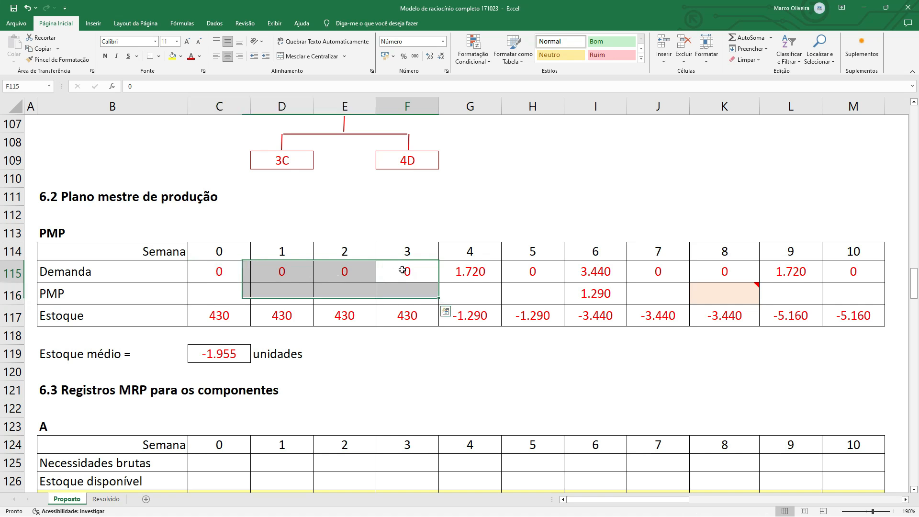
drag(402, 271, 406, 293)
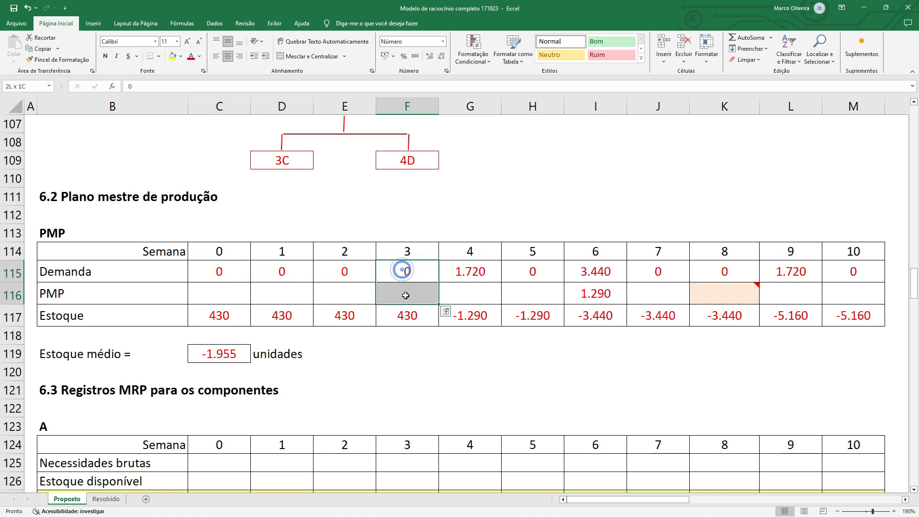
click(227, 352)
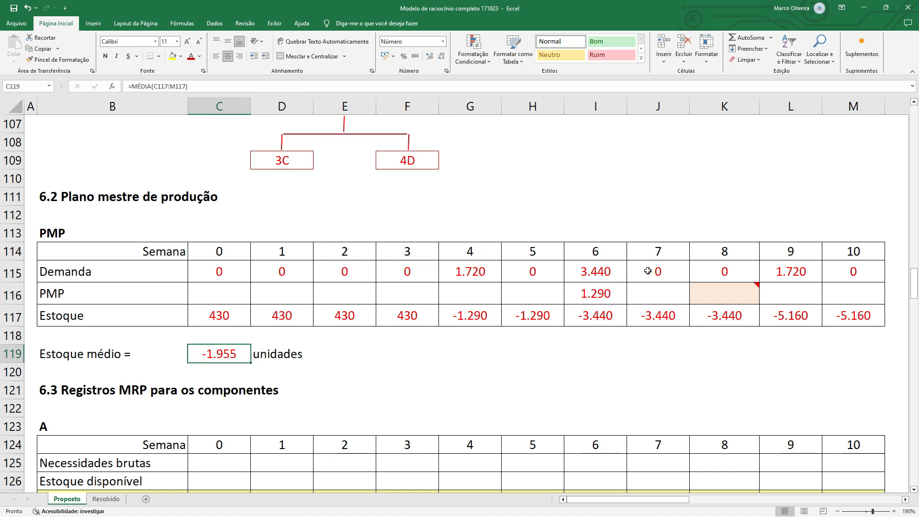
click(462, 292)
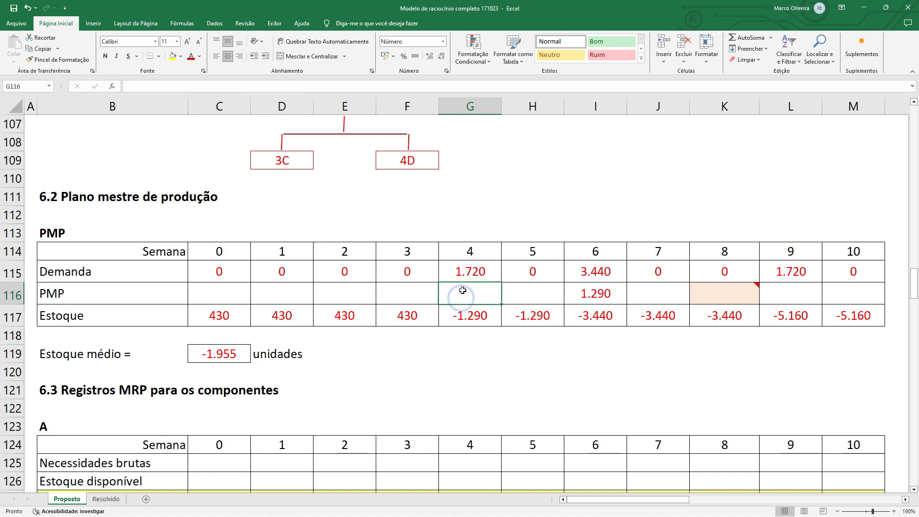
text(129)
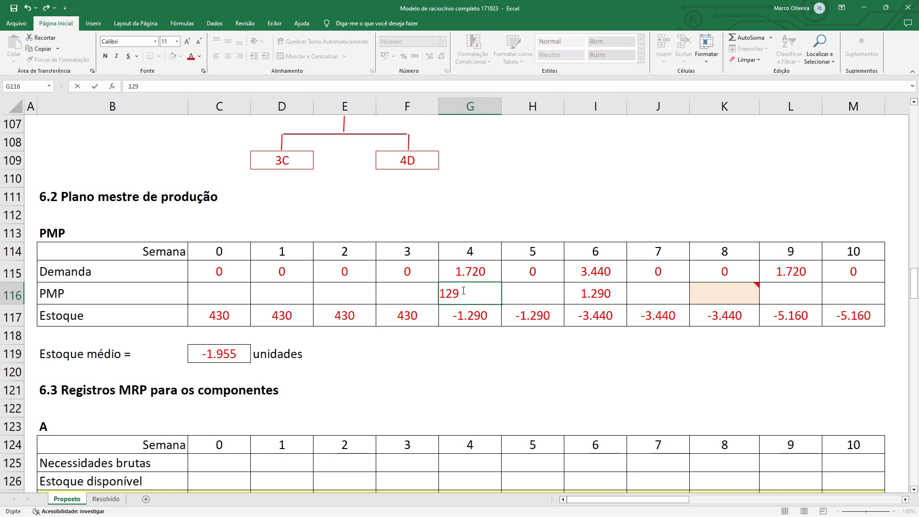
key(ctrl+Return)
Step: Set the week 9 PMP quantity to 1290
key(Right)
key(Right)
key(Right)
key(Right)
key(Right)
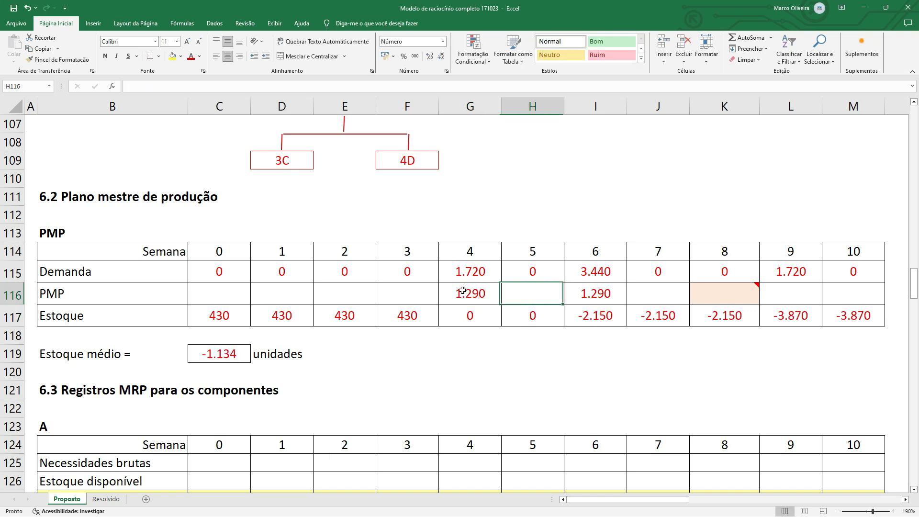
text(12)
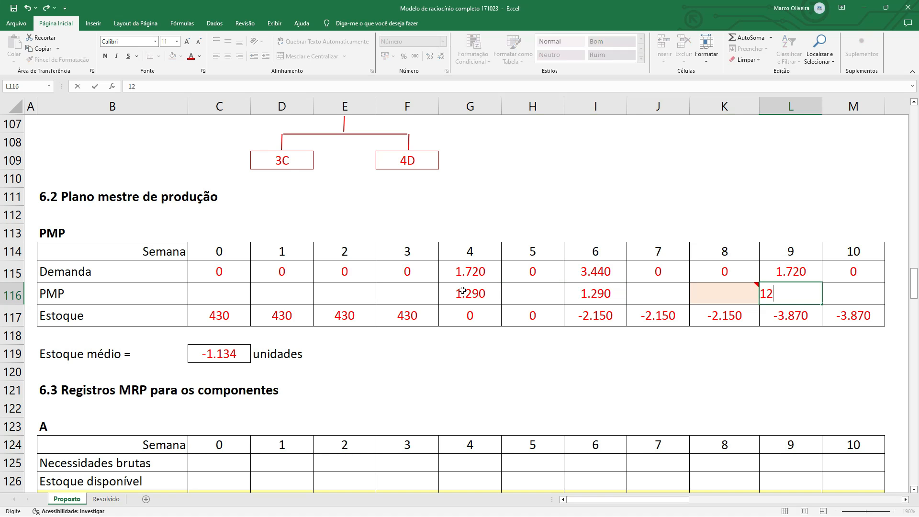
text(990)
key(Return)
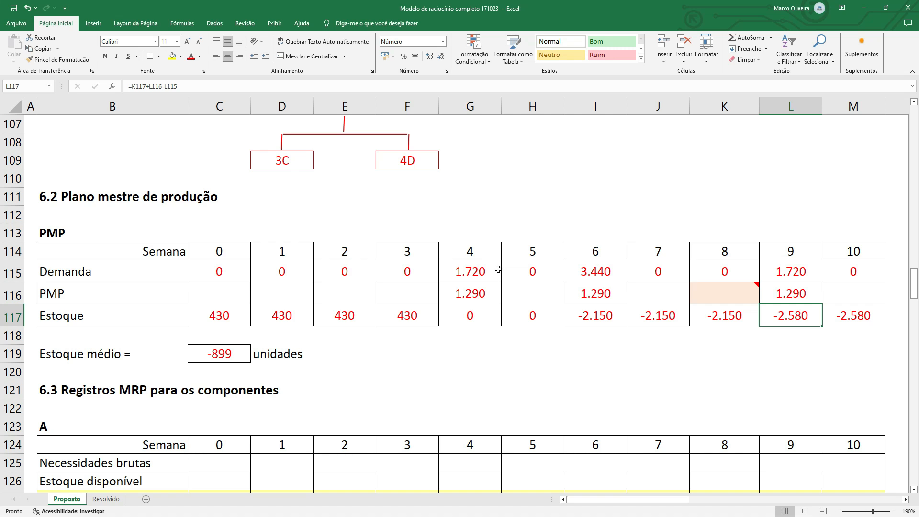
Step: Compare the PMP and Demanda totals for weeks 4 to 9, and examine the stock in weeks 6 and 10
click(466, 292)
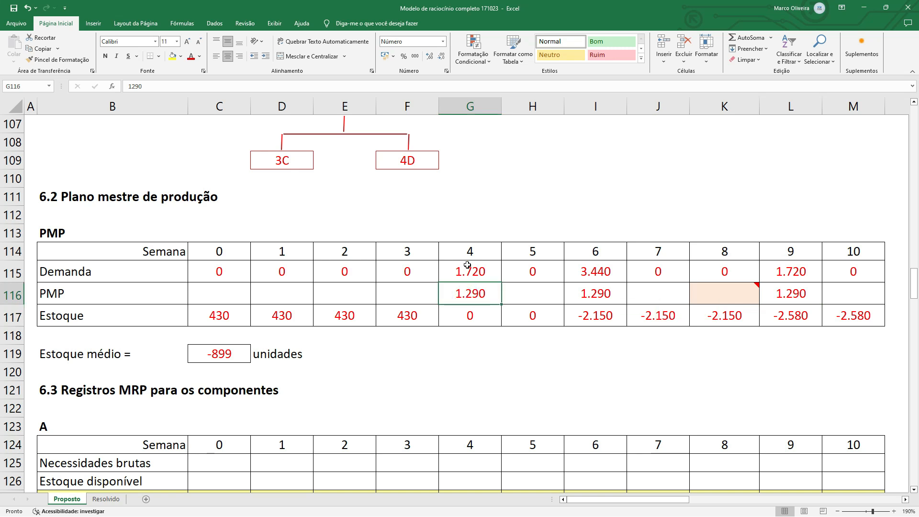
drag(467, 292, 790, 294)
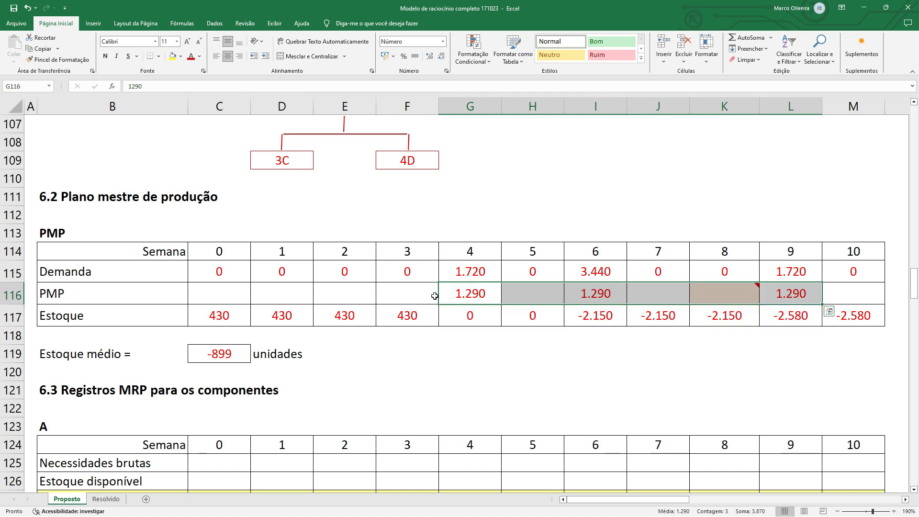
click(453, 296)
click(459, 271)
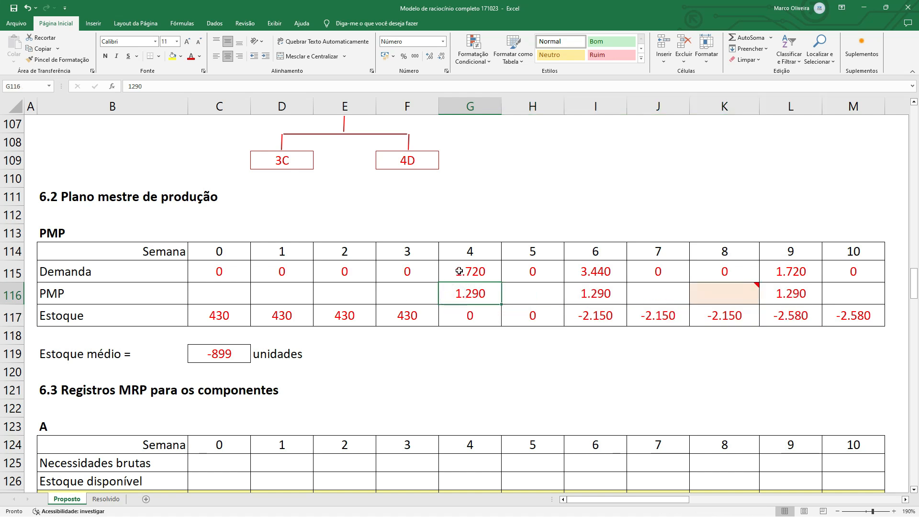
drag(494, 271, 788, 277)
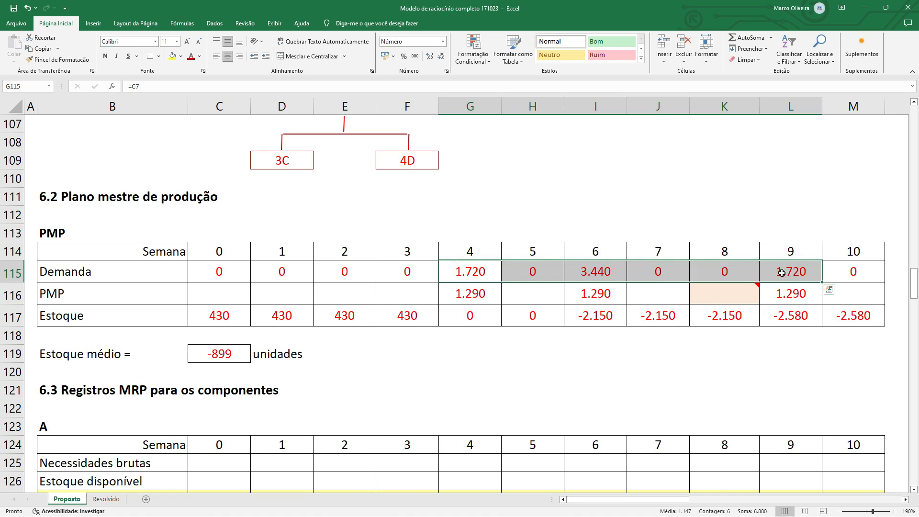
click(896, 372)
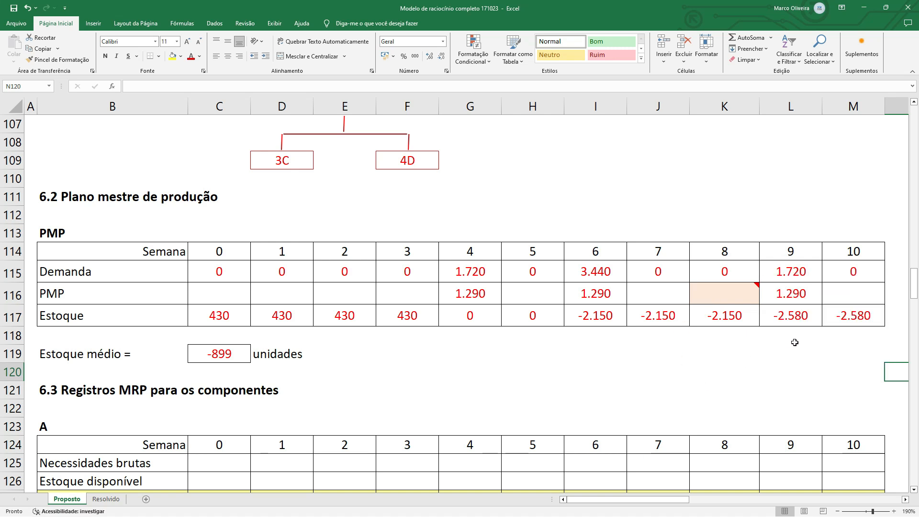
click(832, 308)
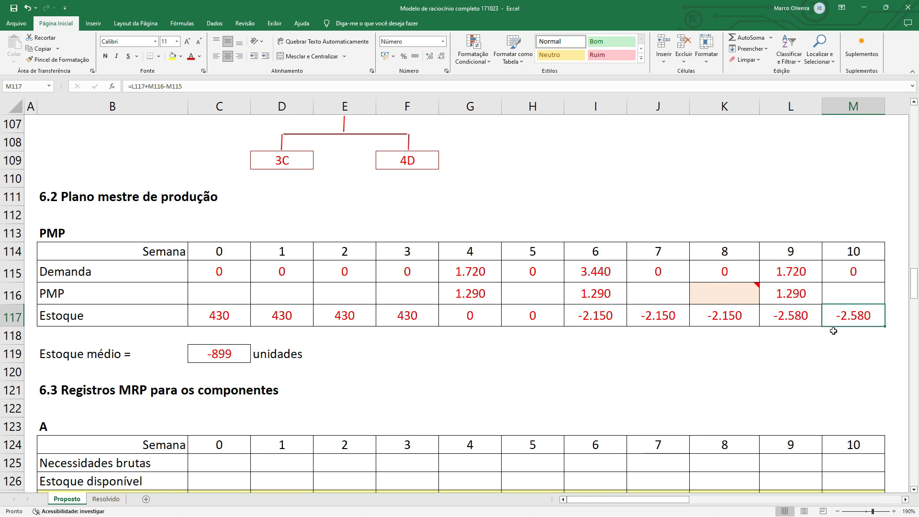
click(585, 272)
click(588, 317)
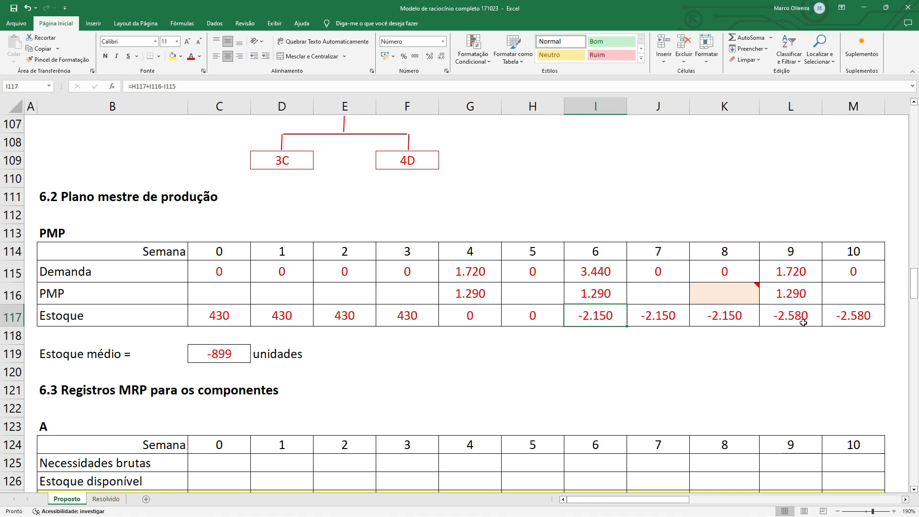
click(587, 272)
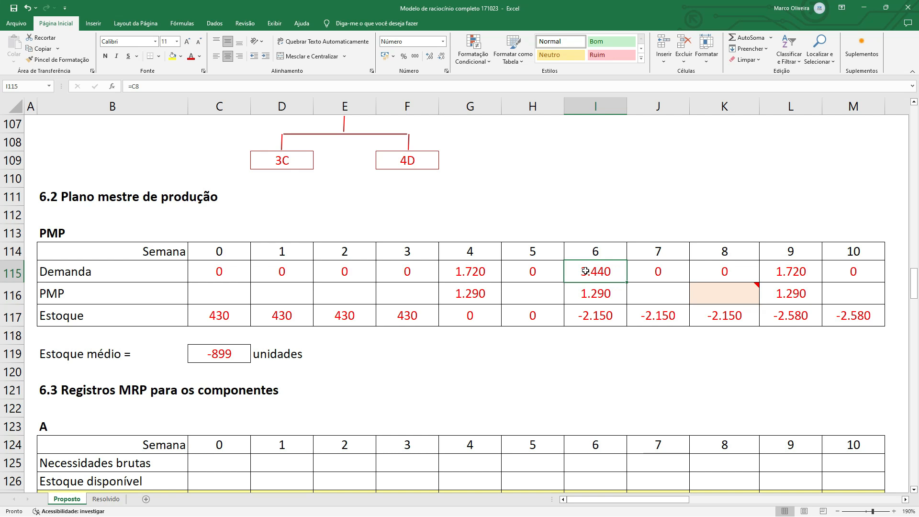
Step: Set the week 5 PMP quantity to 1290
click(528, 291)
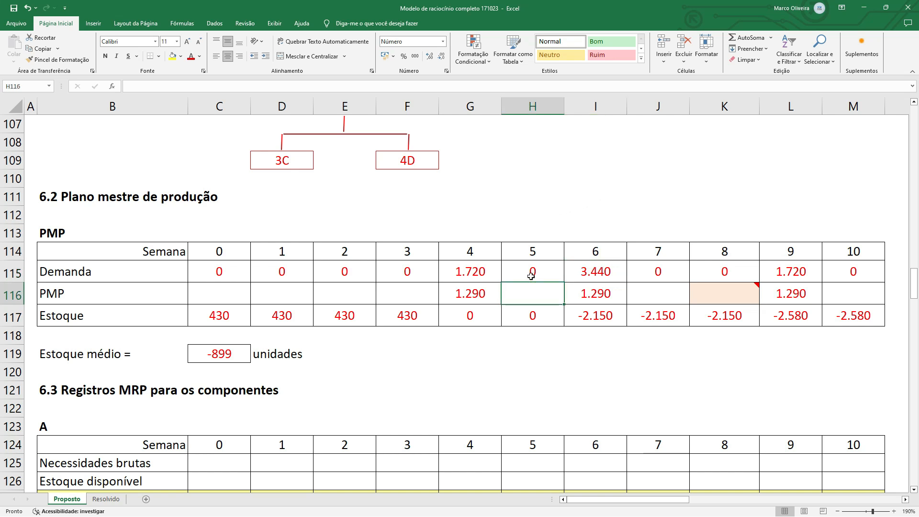
text(1290)
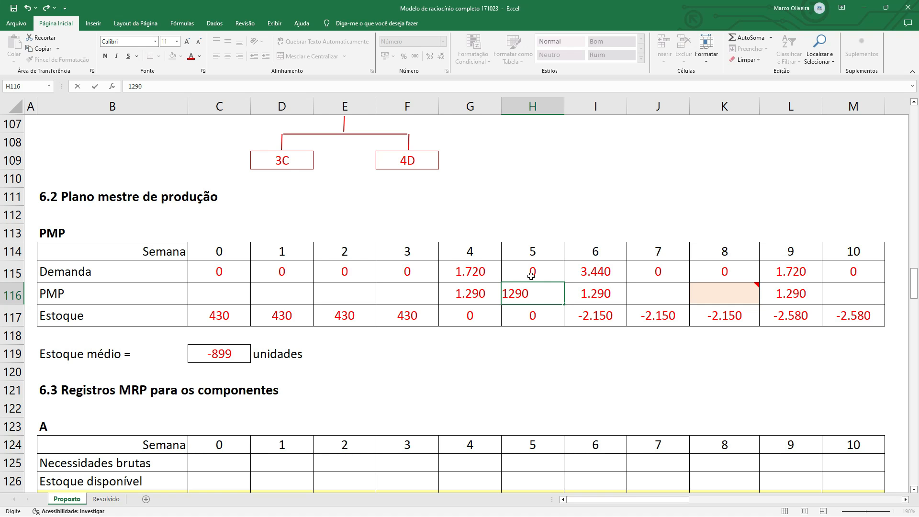
key(Return)
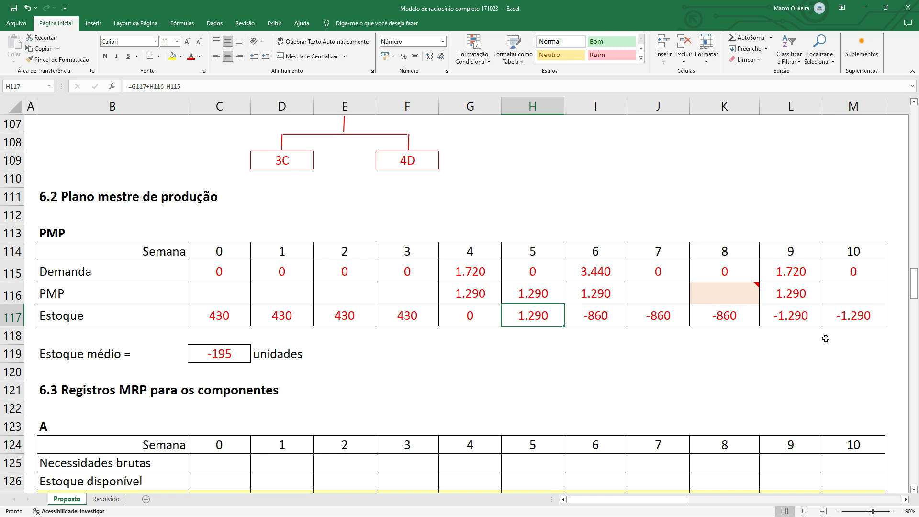
Step: Check weeks 7 and 8 of the schedule as production options, and set the week 1 PMP quantity to 0
click(718, 291)
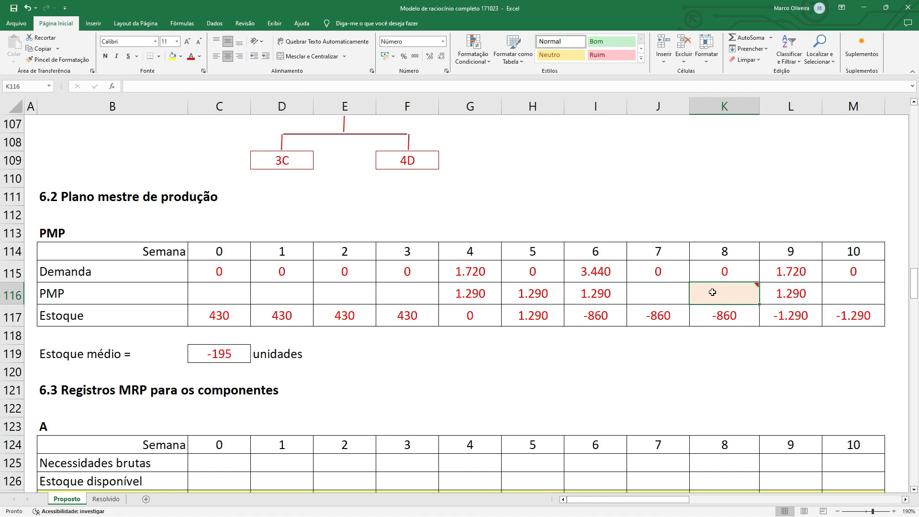
mouse_move(713, 293)
drag(651, 251, 654, 315)
drag(651, 251, 651, 314)
click(648, 297)
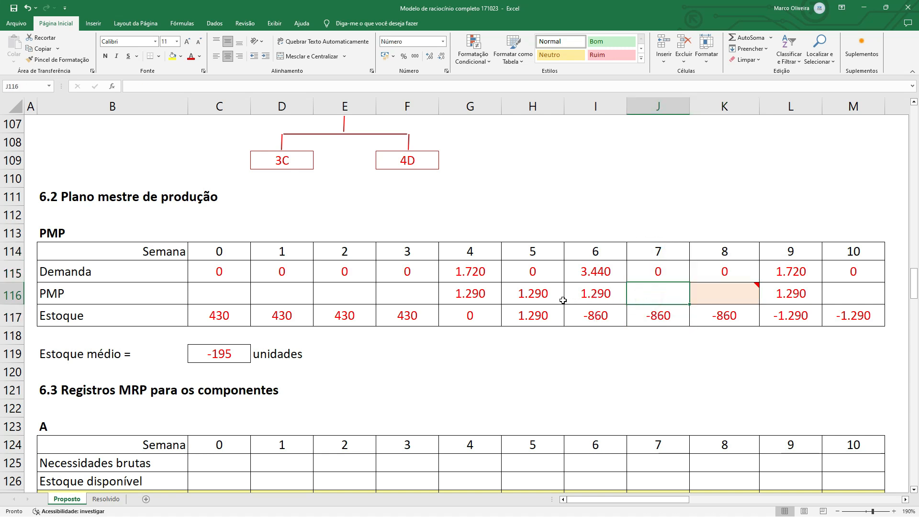
click(402, 295)
click(268, 294)
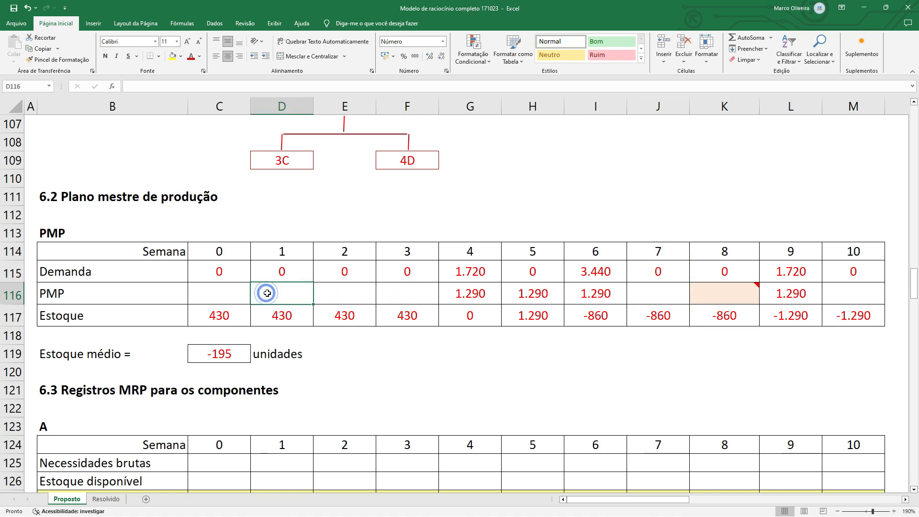
text(0)
key(Return)
Step: Set the week 3 PMP quantity to 1290 and check the stock for weeks 3 and 4
key(Up)
key(Right)
key(Right)
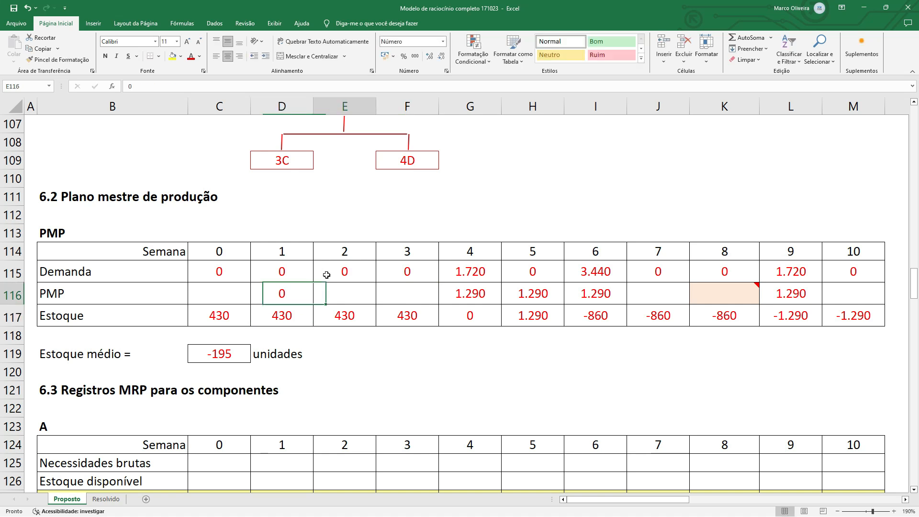
text(1290)
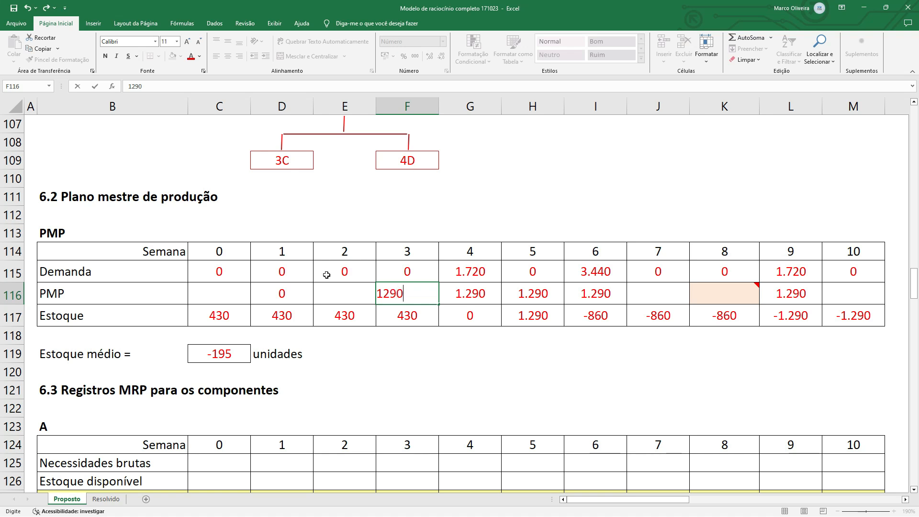
key(Return)
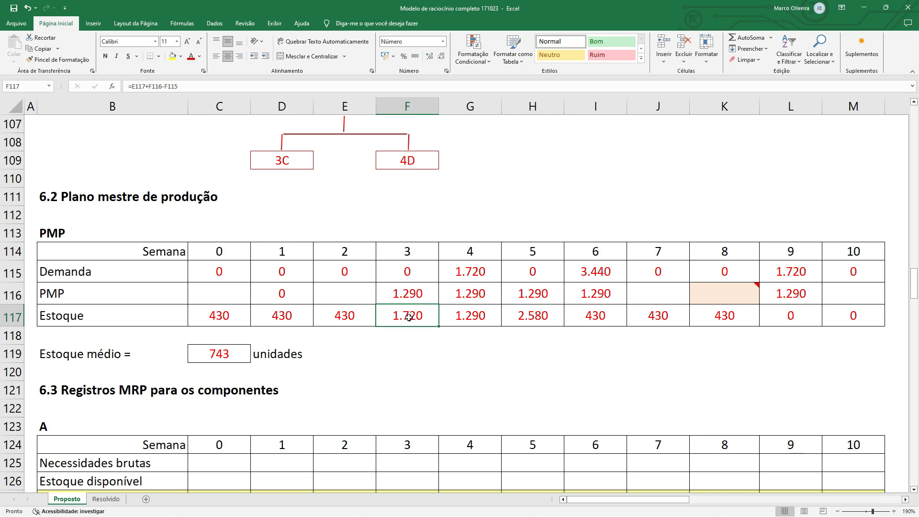
click(409, 317)
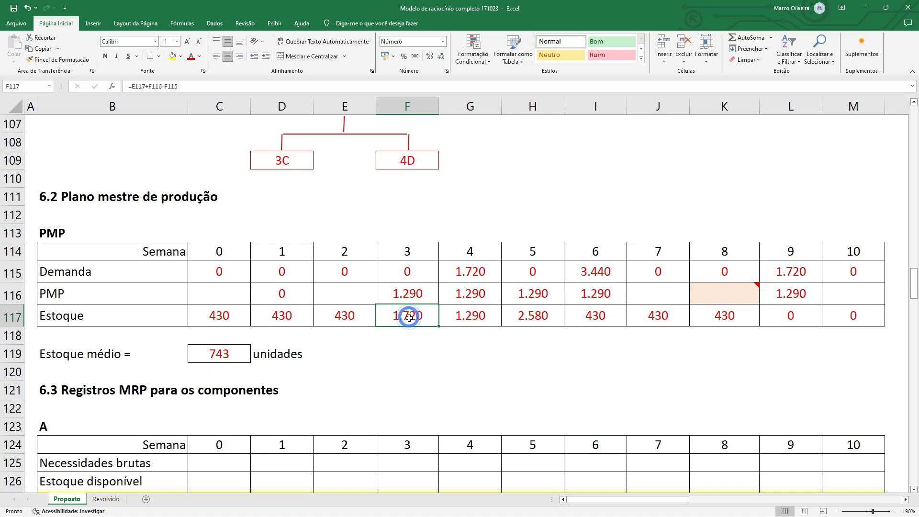
click(458, 319)
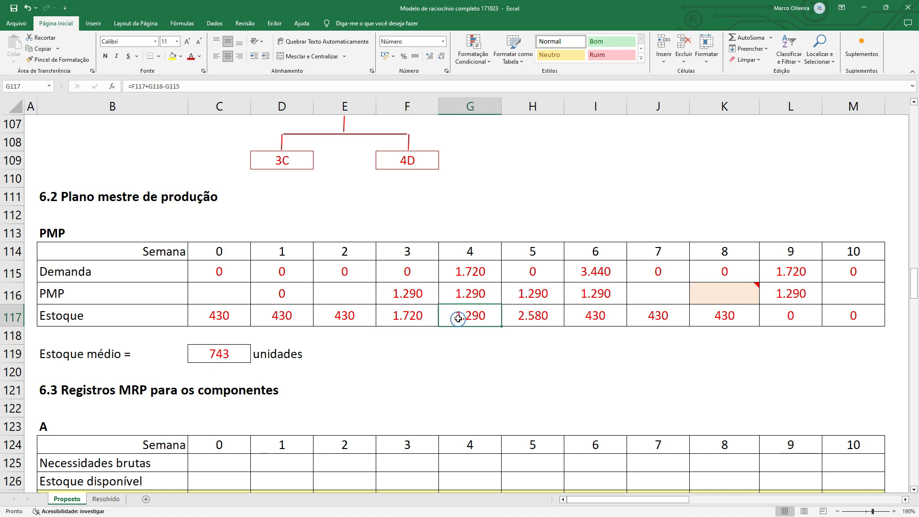
Step: Check the week 5 stock, the week 6 demand, PMP and stock, and the week 9 PMP and demand in the schedule
click(526, 317)
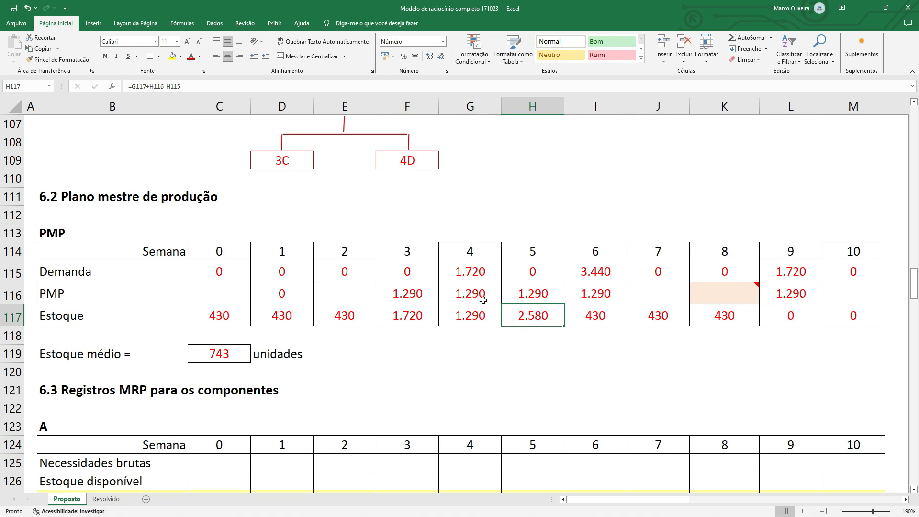
click(588, 271)
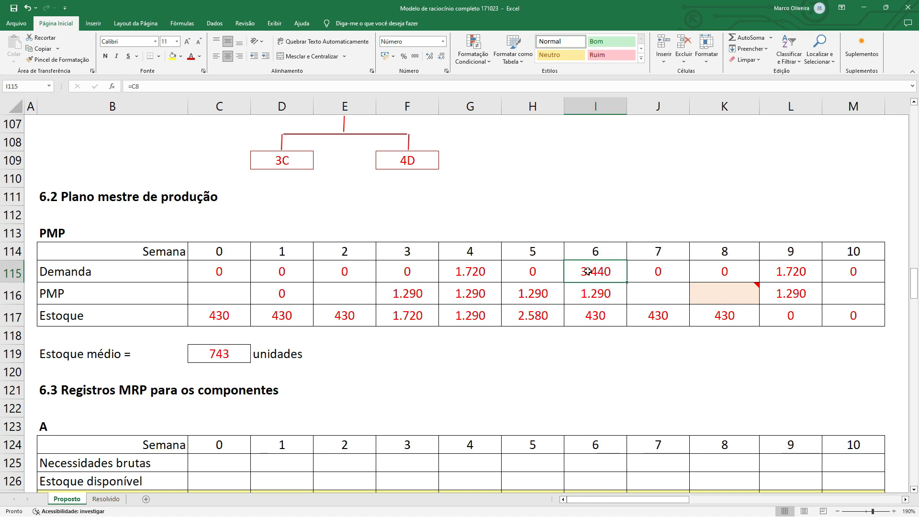
click(595, 296)
click(594, 312)
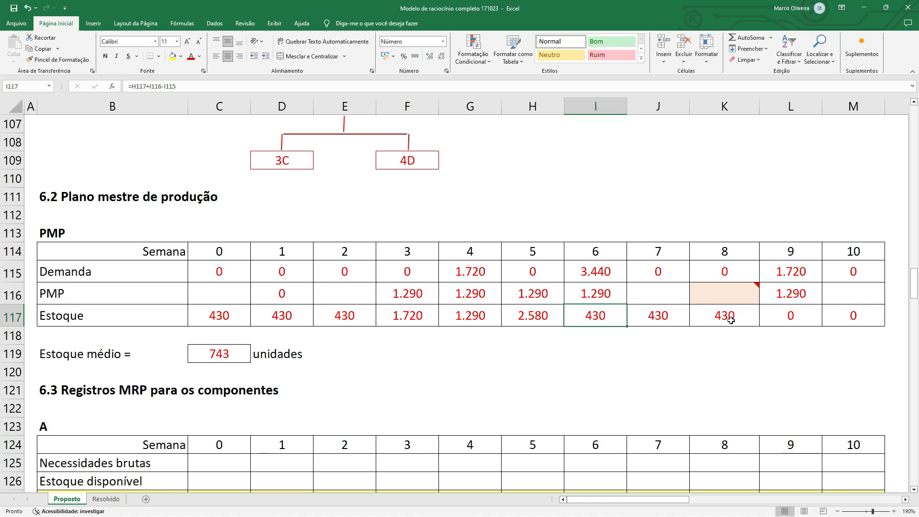
click(788, 293)
click(782, 271)
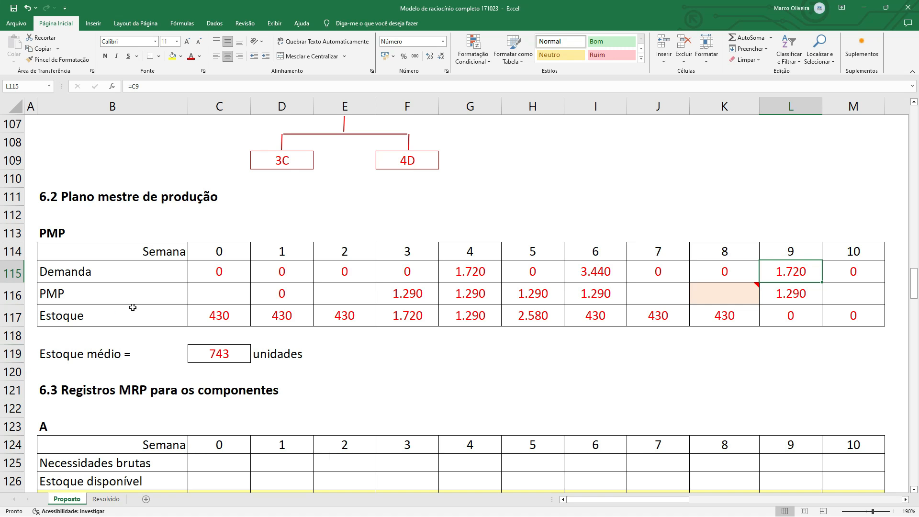
Step: Fill the remaining blank PMP cells for weeks 0, 2, 7, 8 and 10 with 0
click(12, 296)
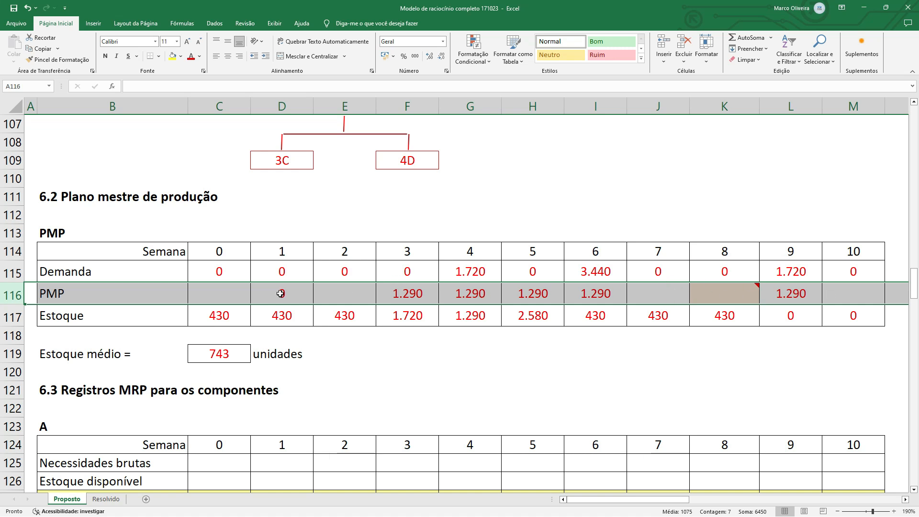
click(207, 289)
text(0)
key(Tab)
key(ctrl+Right)
key(Right)
text(0)
key(Tab)
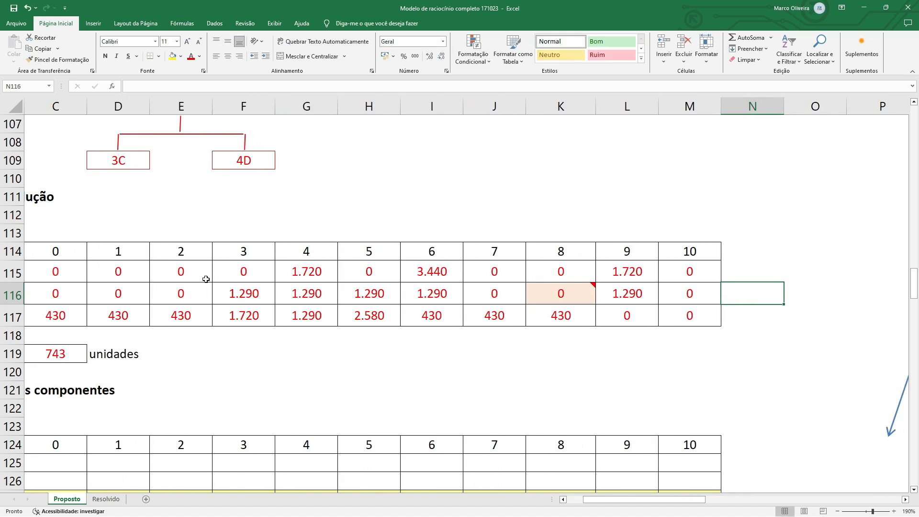
key(Home)
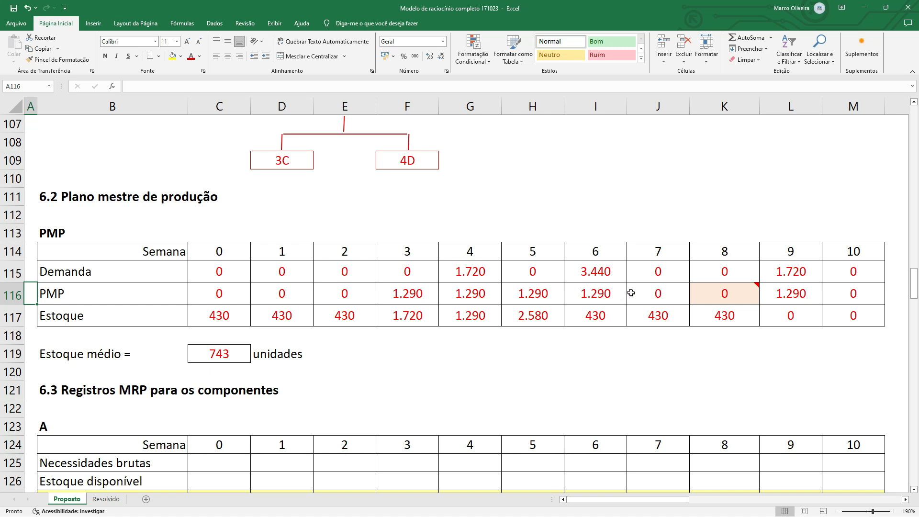
Step: Review the completed PMP row, and compare the average stock with the average finished-product stock limit in section 2.3
mouse_move(721, 295)
click(8, 297)
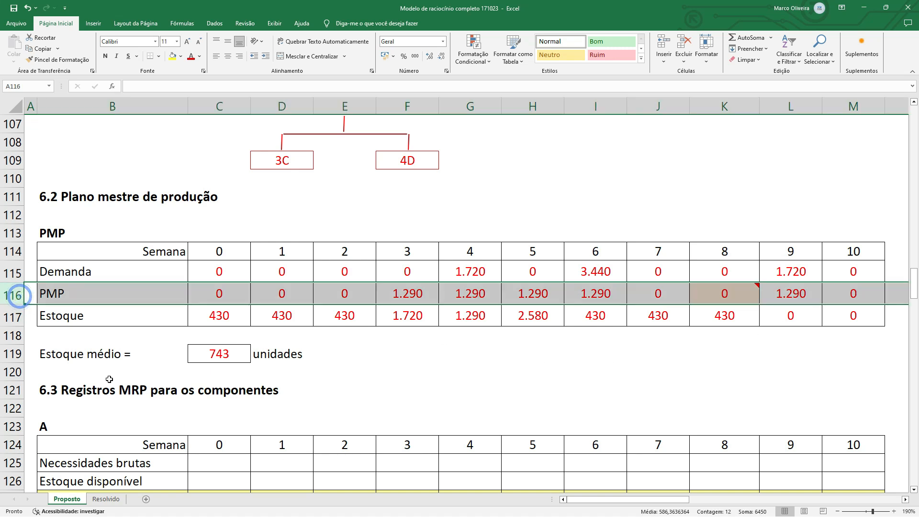
click(209, 356)
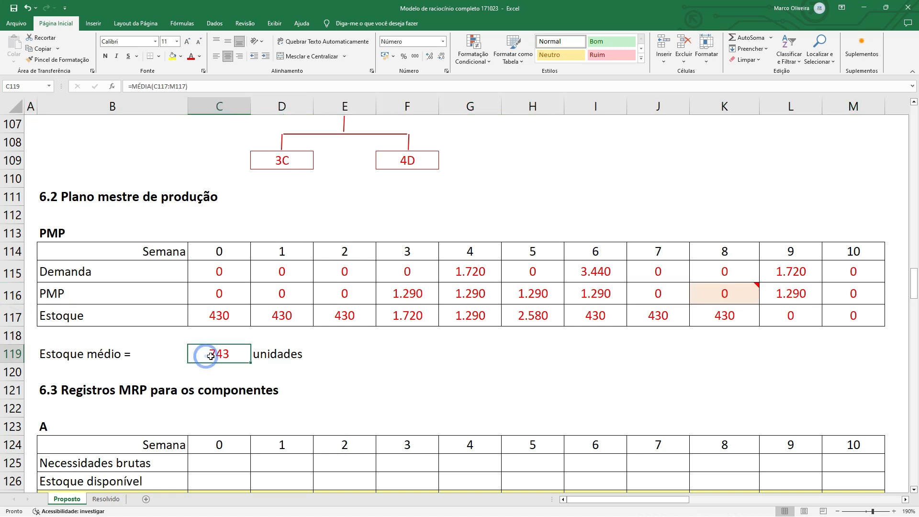
key(Page_Up)
key(Page_Up)
key(Page_Up)
click(13, 352)
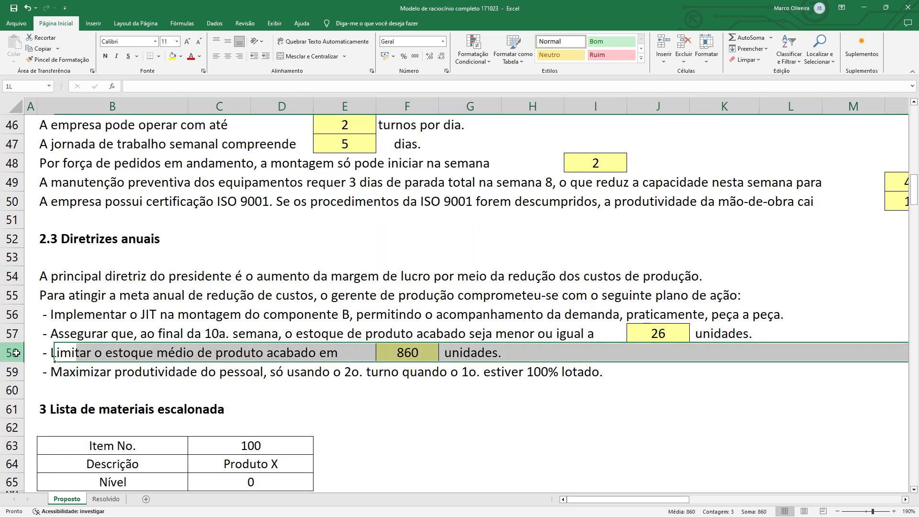
key(Page_Down)
key(Page_Down)
key(Page_Down)
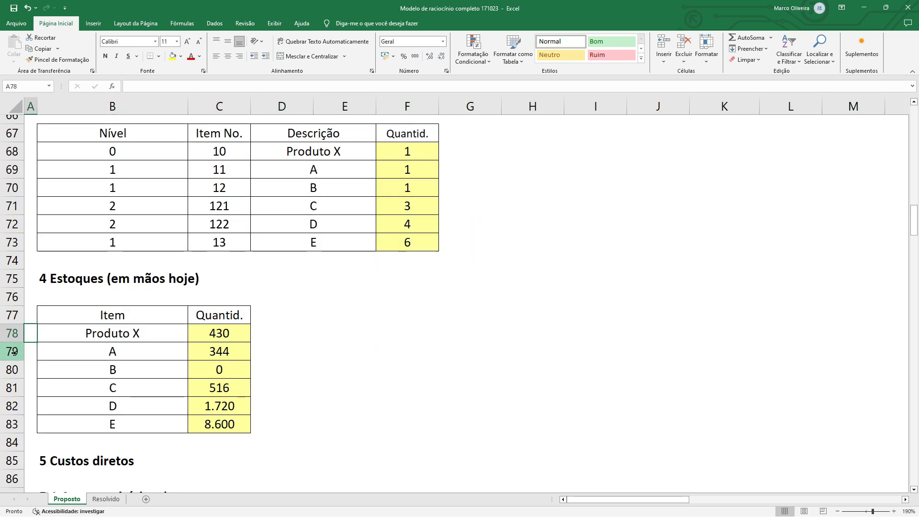
click(203, 357)
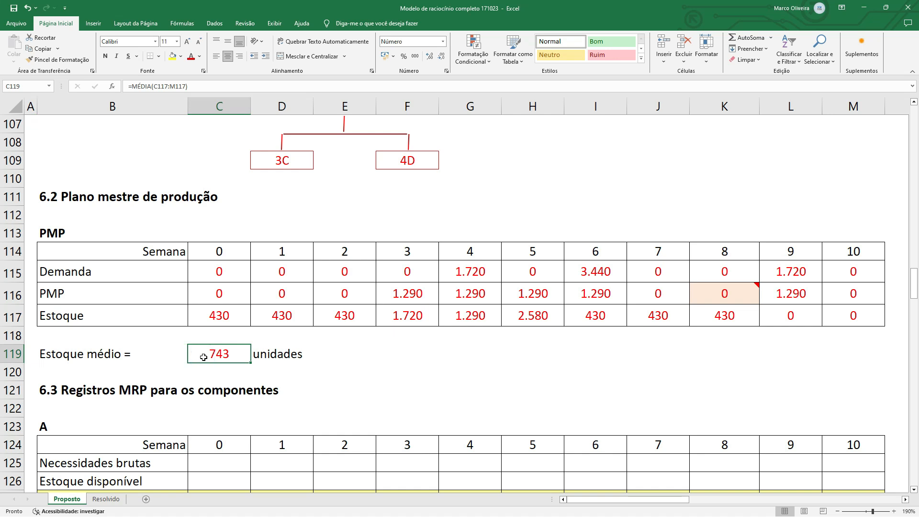
Step: Compare the week 10 stock in the schedule with the end-of-week-10 stock limit in section 2.3
key(Page_Up)
key(Page_Up)
key(Page_Up)
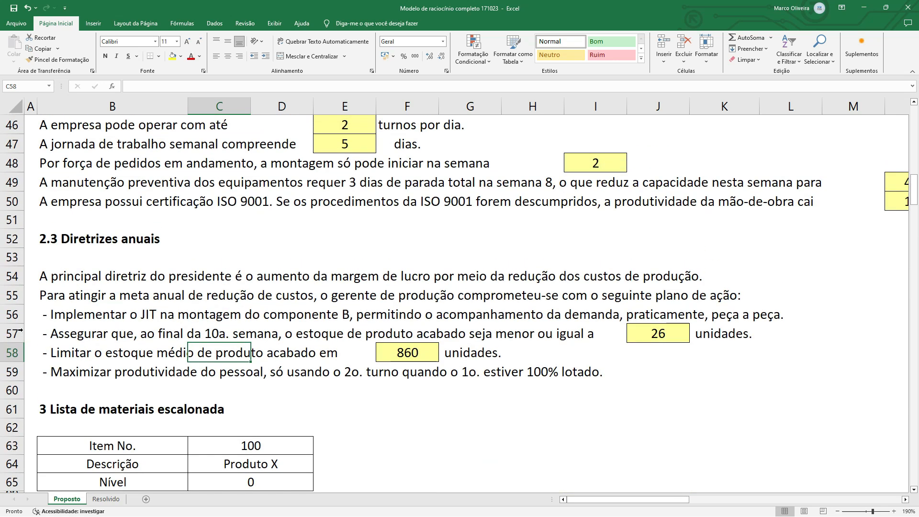
click(12, 333)
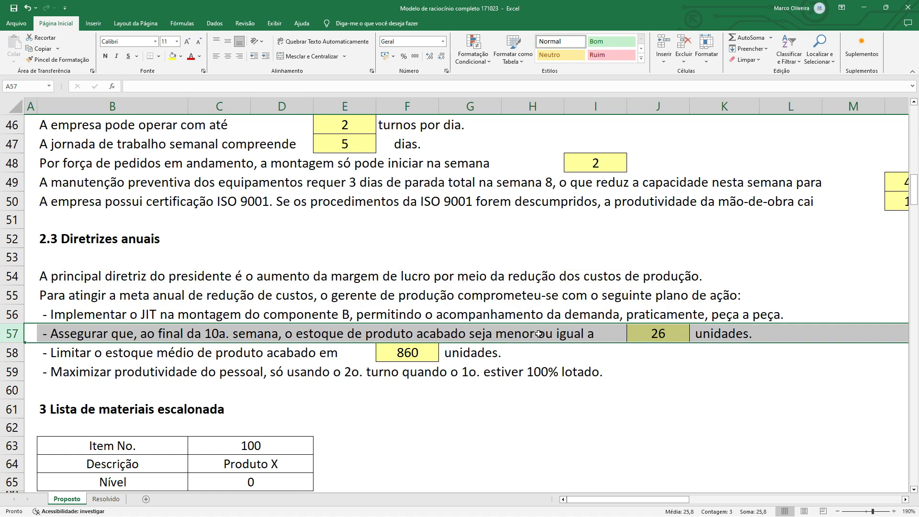
key(Page_Down)
key(Page_Down)
key(Page_Down)
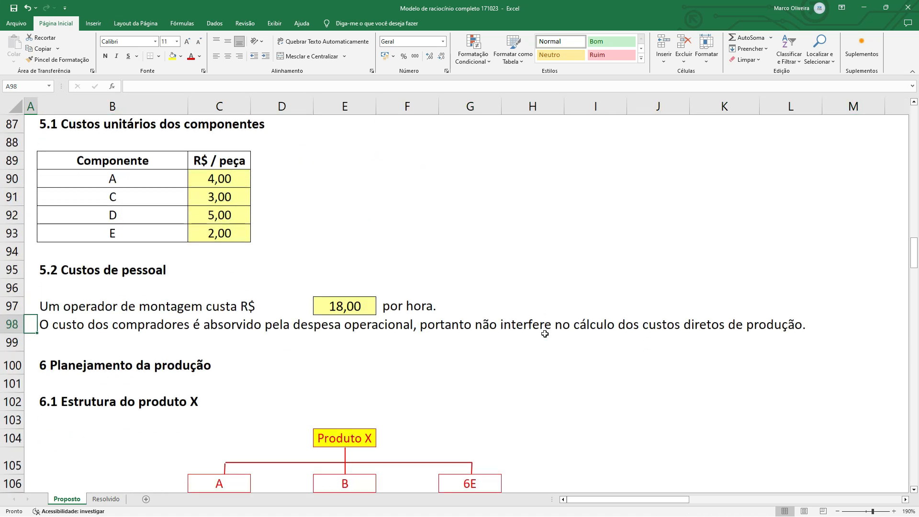
click(844, 313)
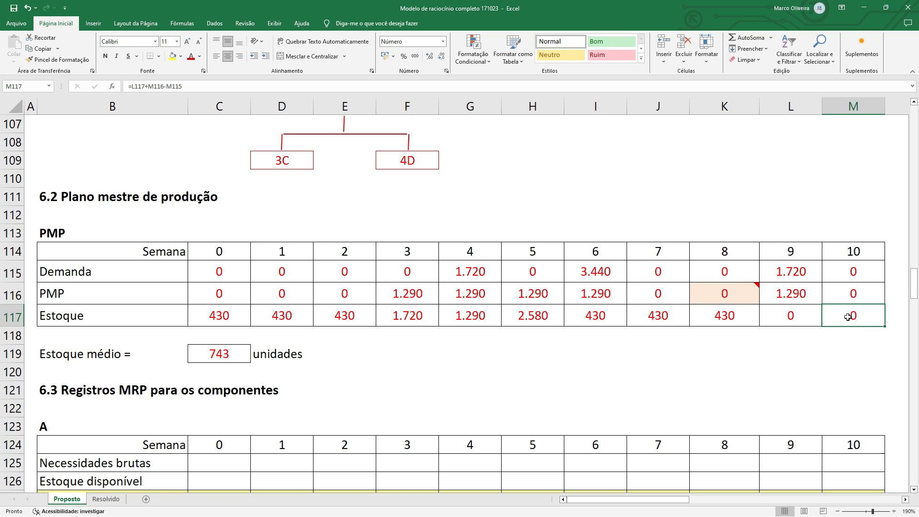
Step: On the Resolvido sheet, highlight the week 5 stock cell of the master schedule in yellow
key(ctrl+Page_Down)
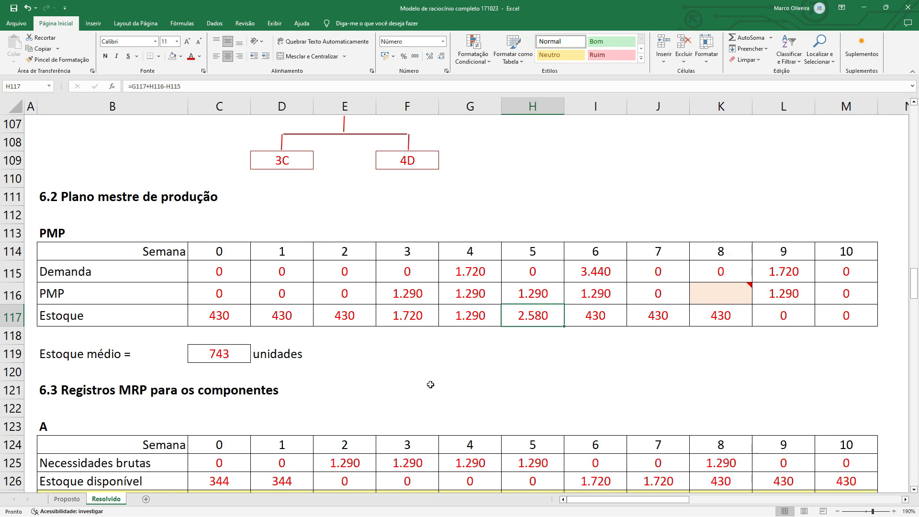
click(523, 319)
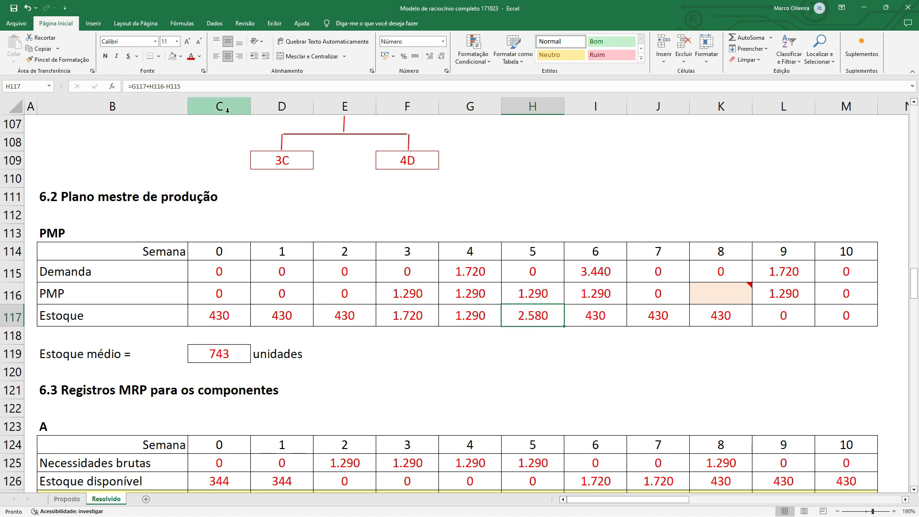
click(180, 56)
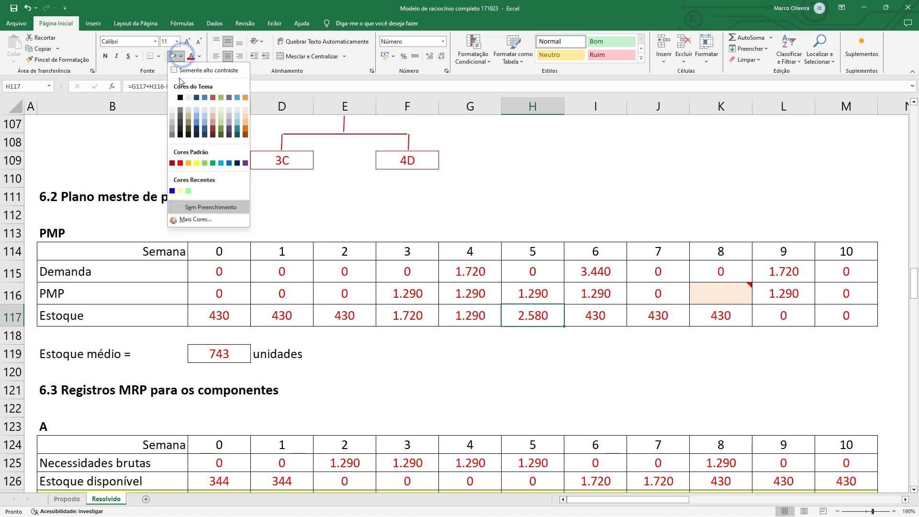
click(196, 163)
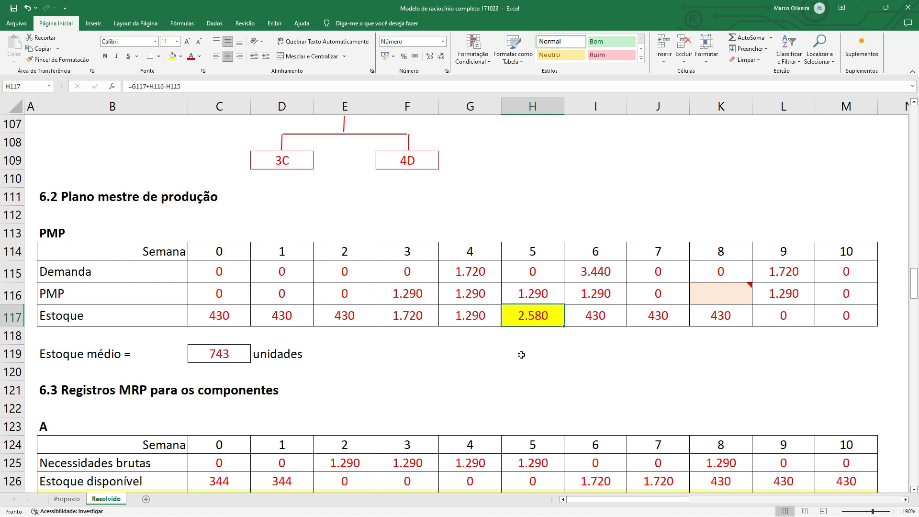
Step: Compare the highlighted week 5 stock with the finished-product storage capacity in section 2.1.4
click(13, 316)
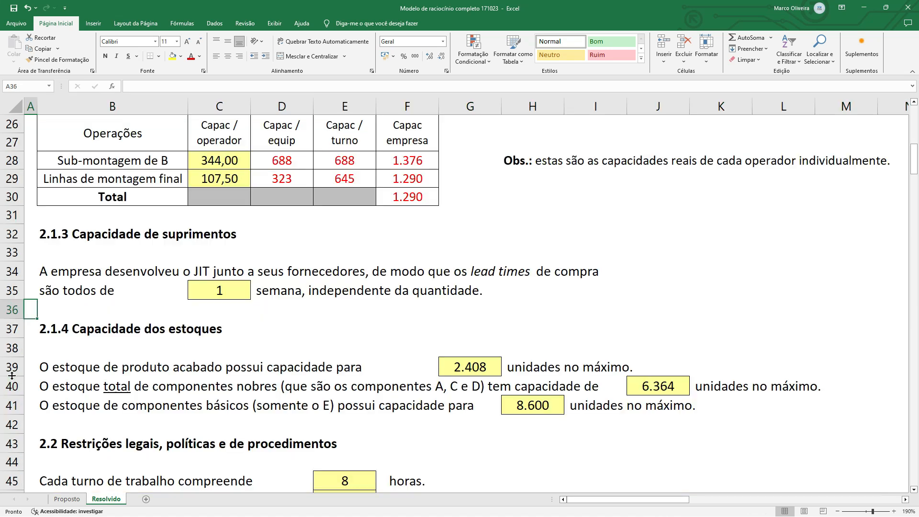
click(9, 371)
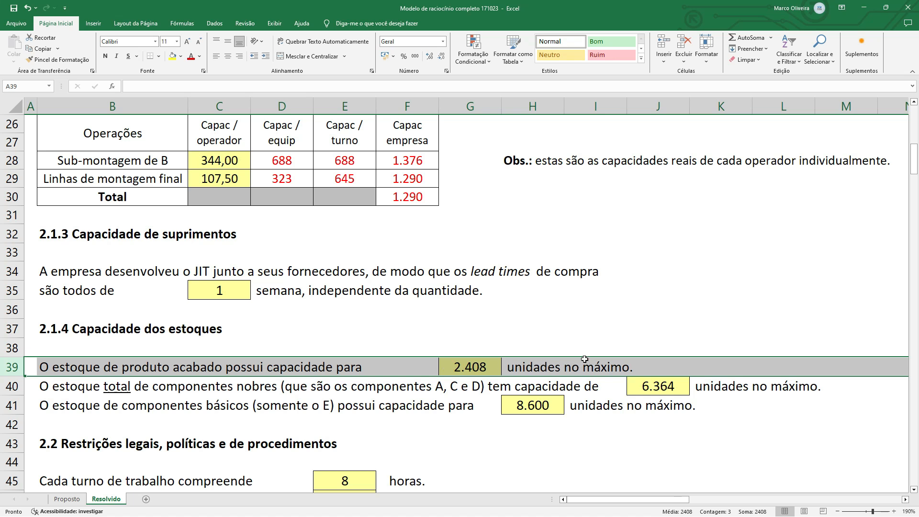
scroll(569, 353, down, 20)
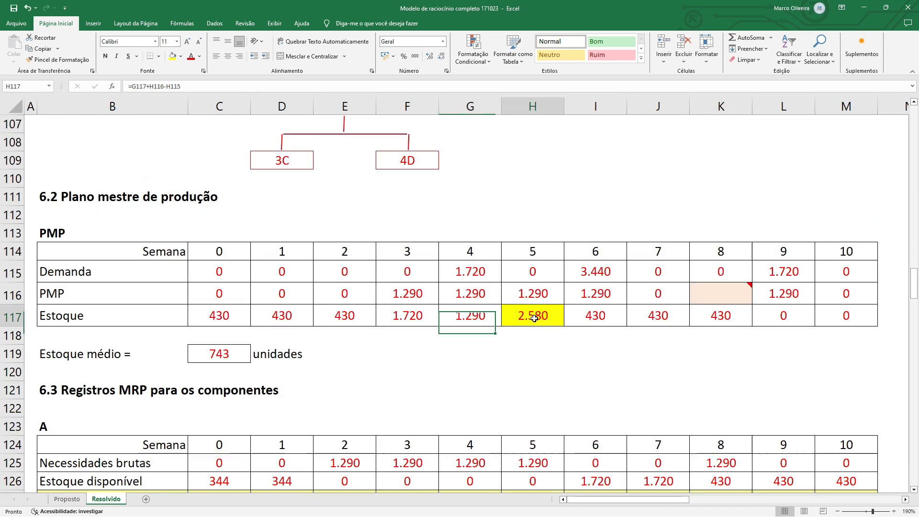
click(532, 316)
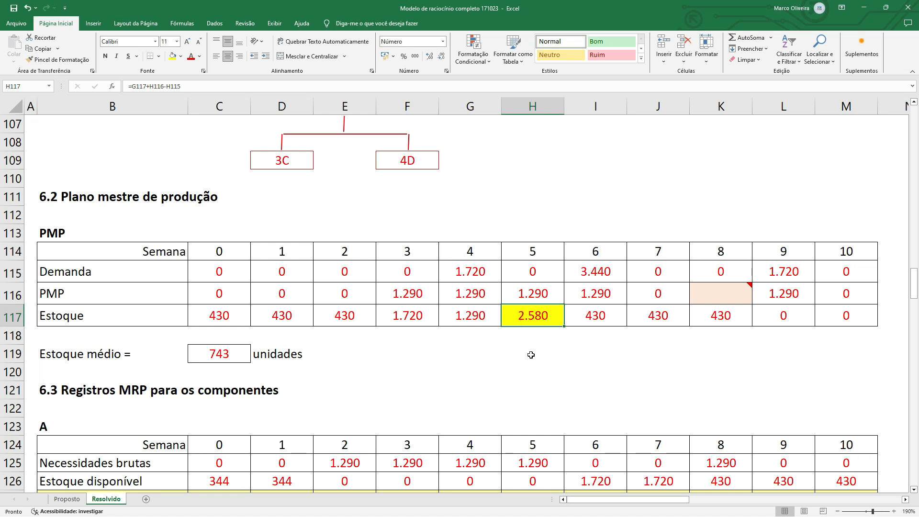
Step: Review the average stock, the PMP and Demanda rows, and the stock in weeks 5, 6 and 10
click(16, 353)
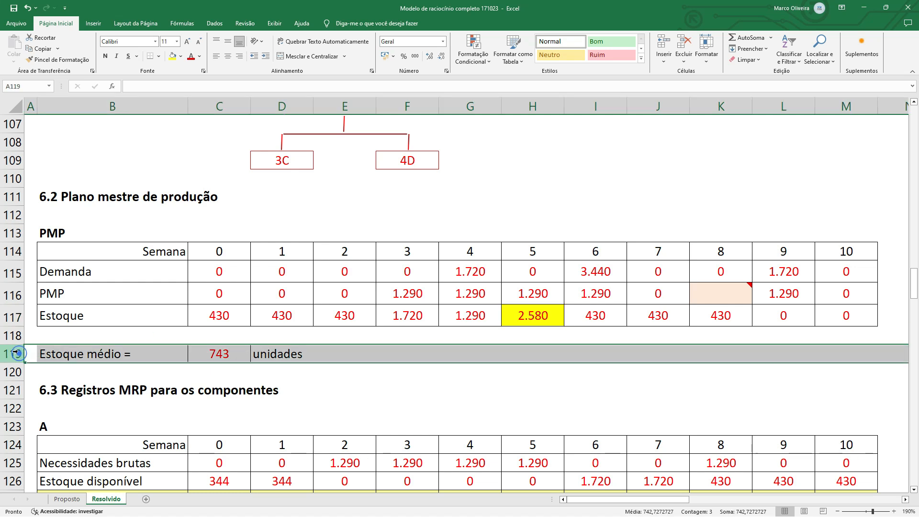
click(12, 294)
click(12, 272)
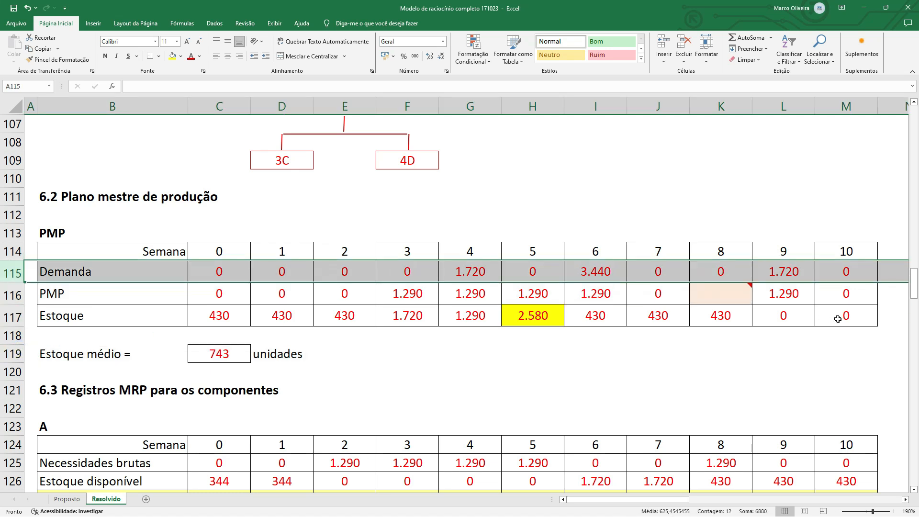
click(837, 319)
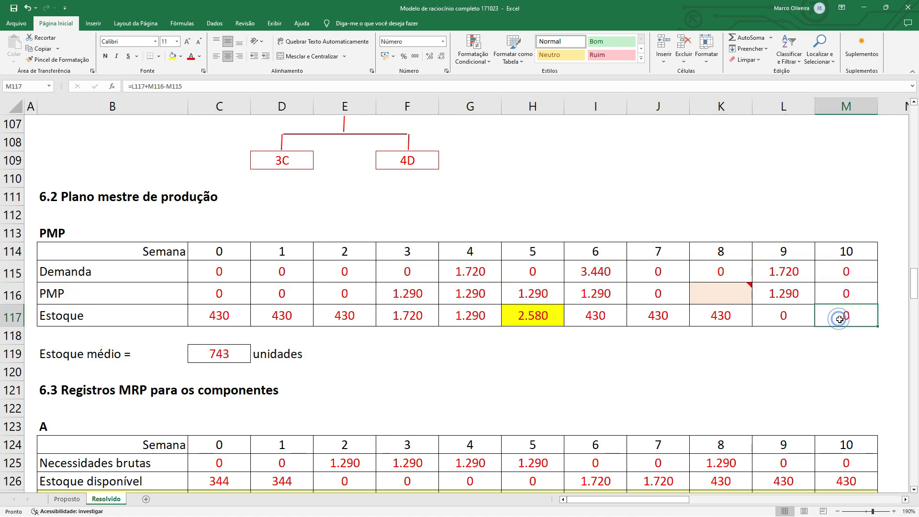
click(505, 317)
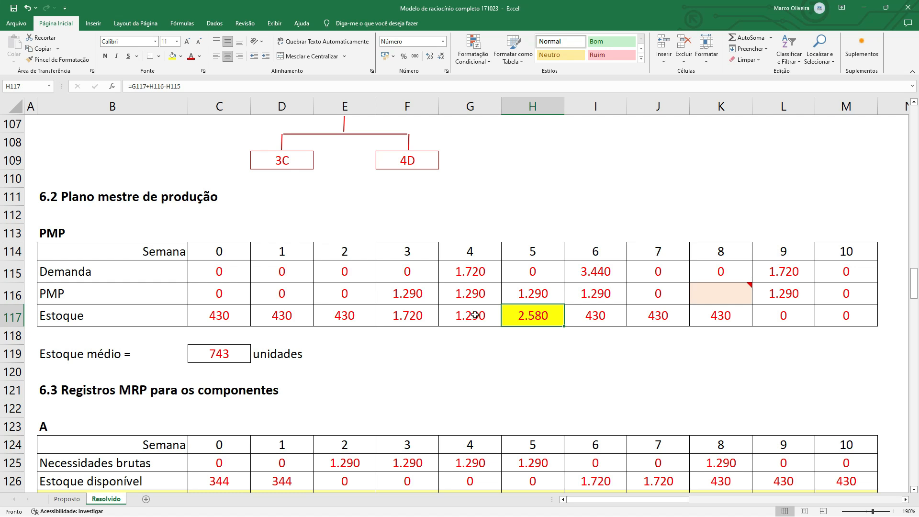
click(522, 315)
click(584, 318)
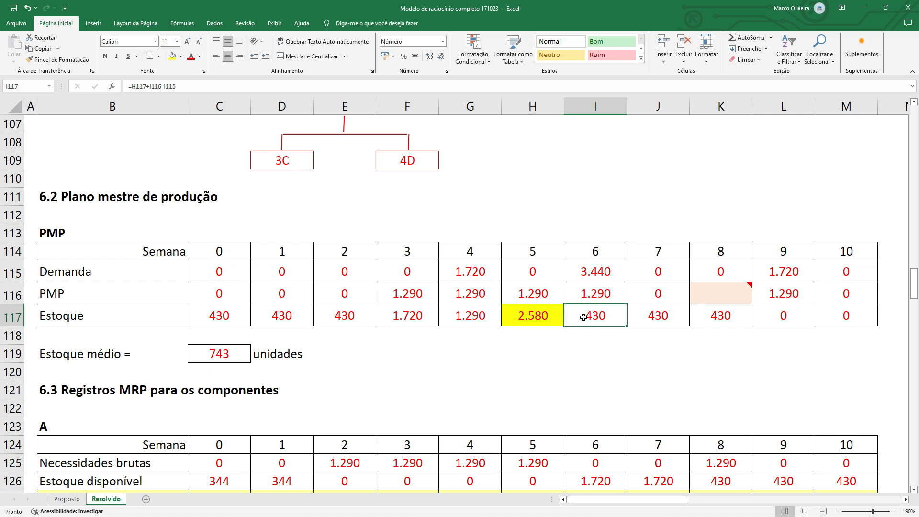
click(522, 316)
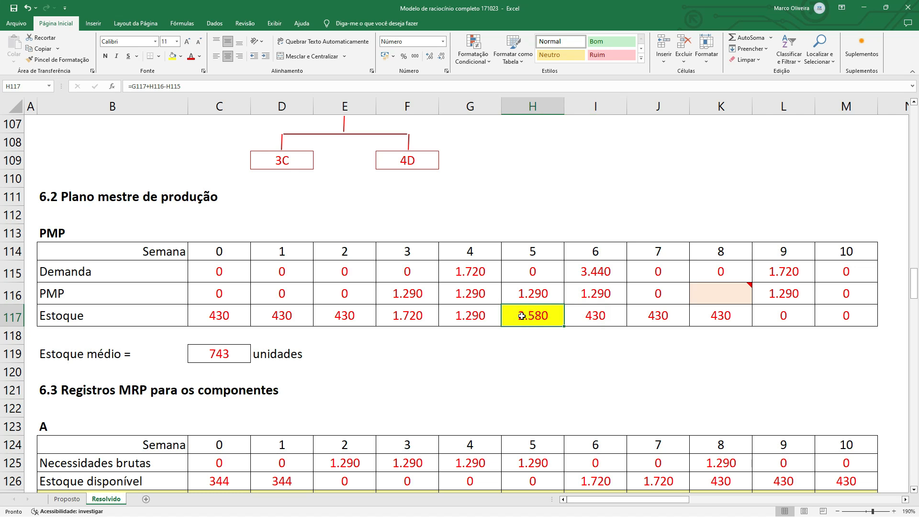
click(596, 316)
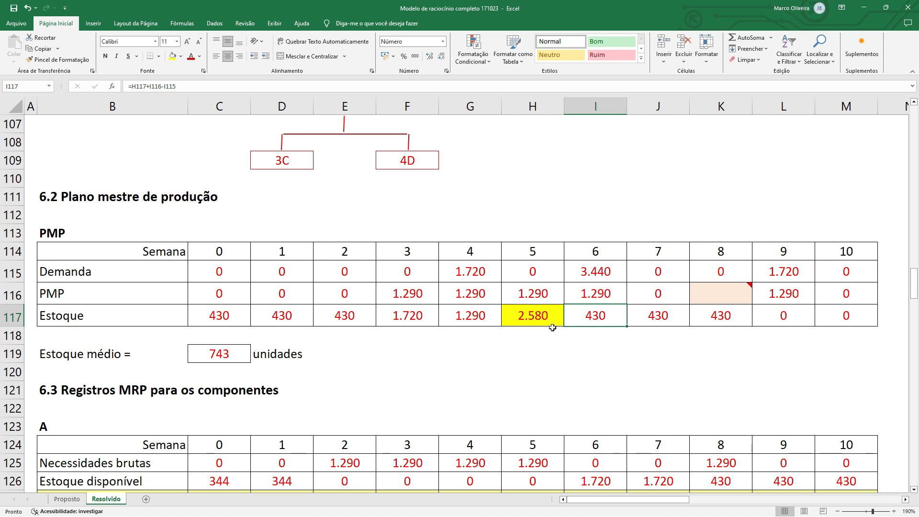
Step: Reduce the week 3 PMP quantity by 430 units with the formula =1290-430
click(397, 291)
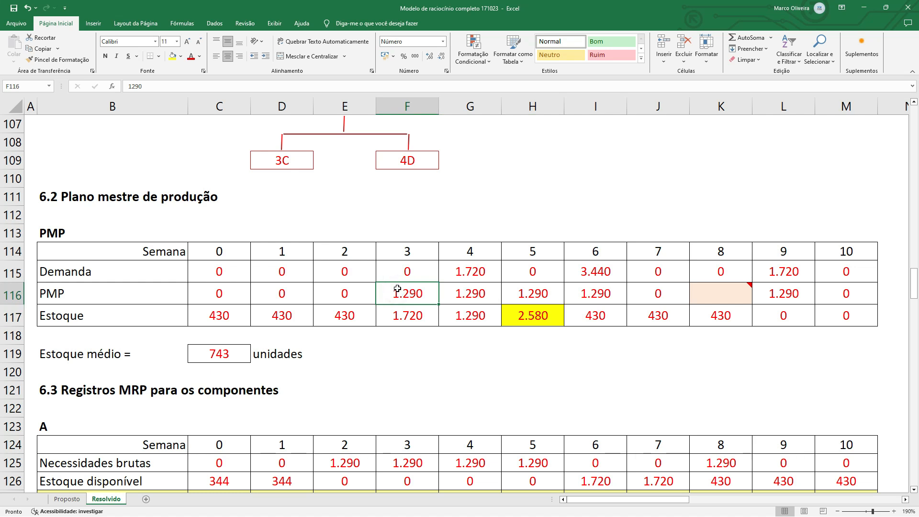
click(402, 290)
click(129, 87)
text(=)
click(150, 84)
text(-430)
key(Return)
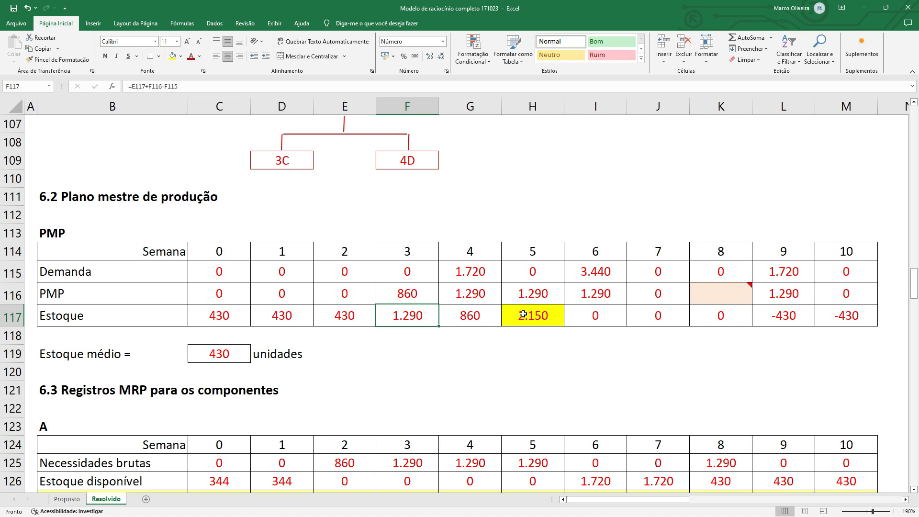
Step: Set the week 8 PMP quantity of the master schedule to 430
drag(523, 315, 405, 262)
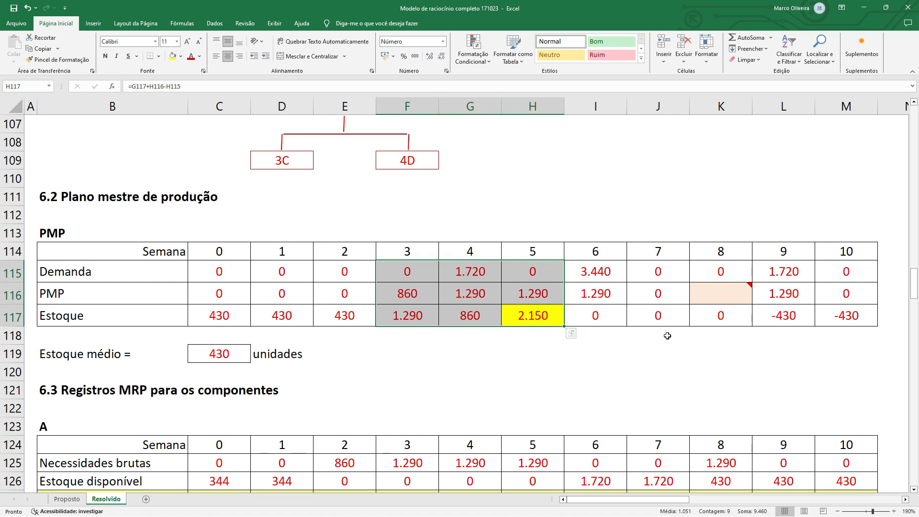
click(707, 296)
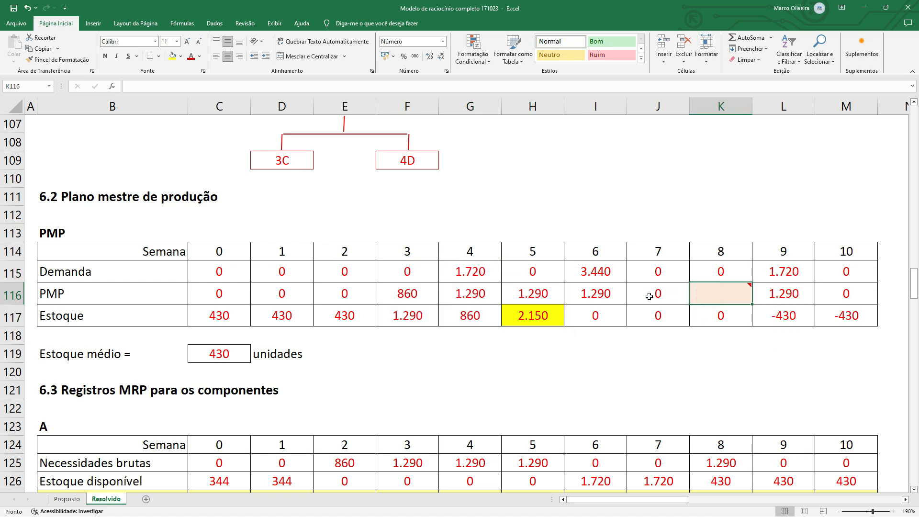
click(651, 296)
click(696, 293)
text(430)
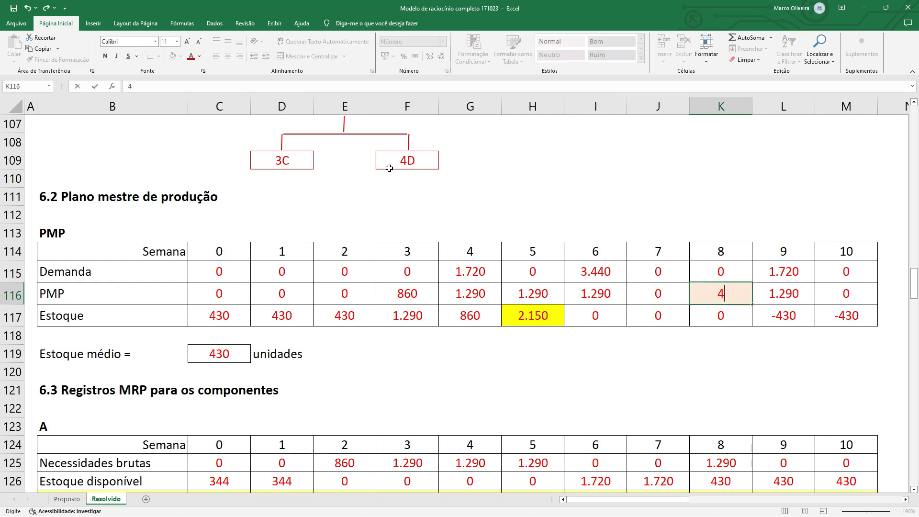
key(Return)
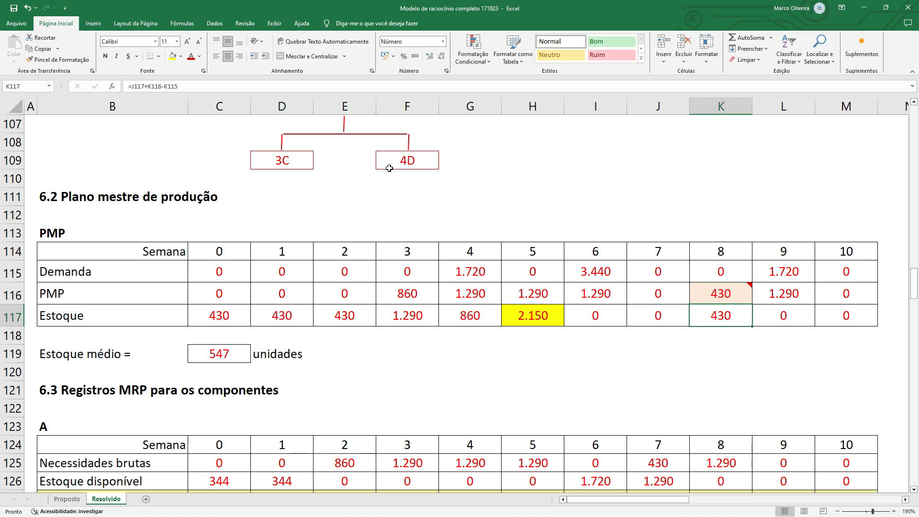
Step: In cell O116 beside the schedule, calculate 40% of the weekly final assembly capacity from section 2.1.2 with =0,4*F29
mouse_move(701, 290)
click(702, 284)
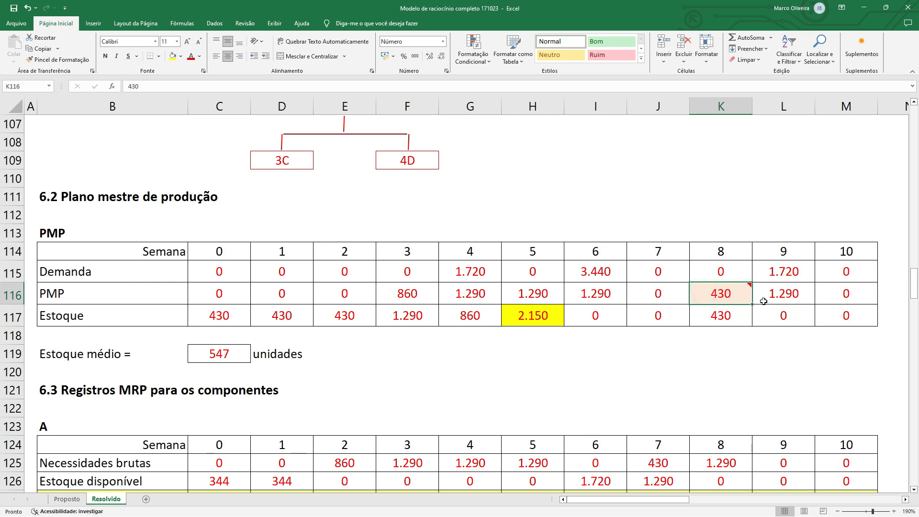
mouse_move(715, 297)
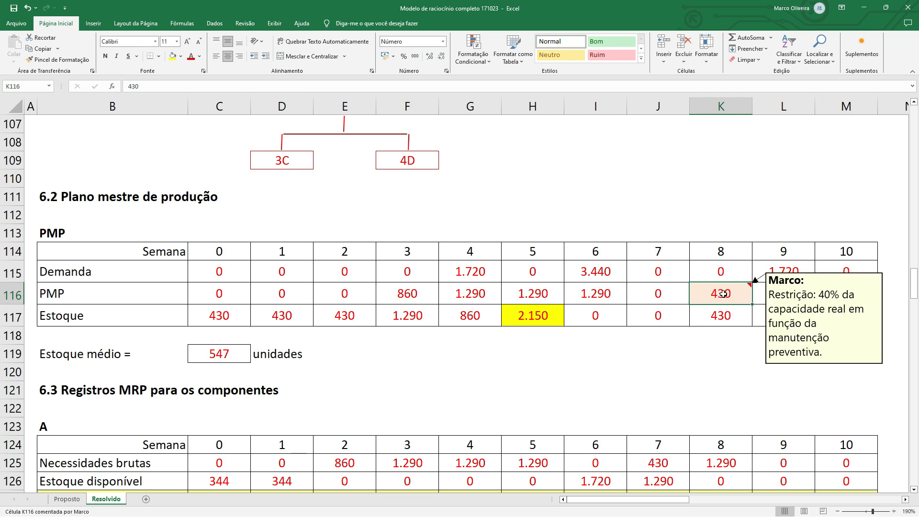
key(Right)
key(Right)
key(Right)
key(Right)
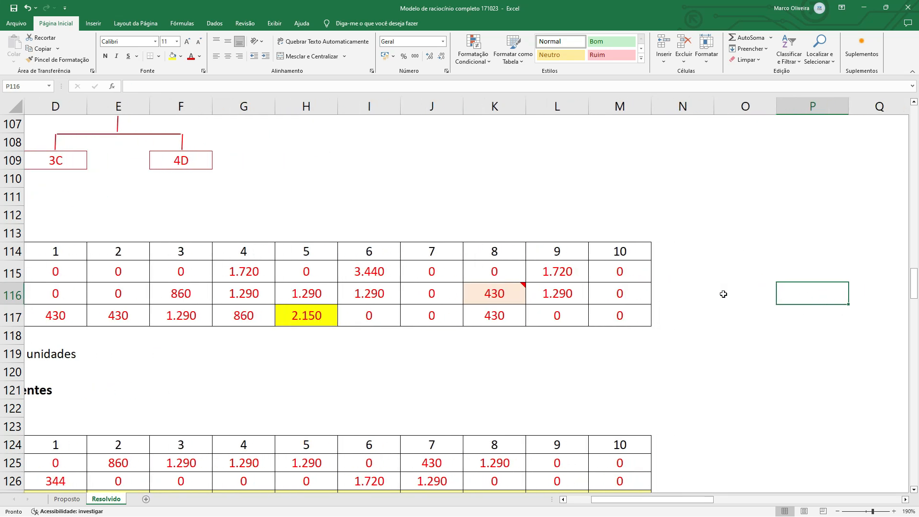
text(=0)
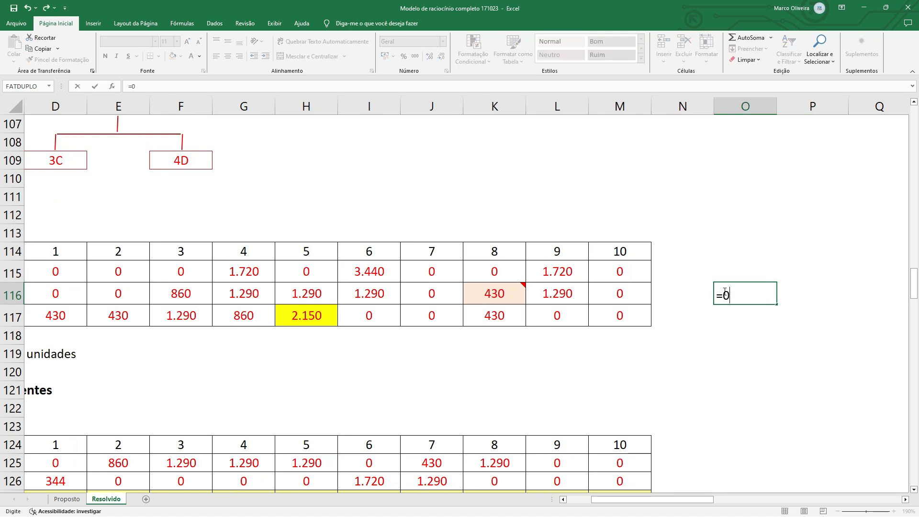
text(,4)
scroll(565, 426, left, 3)
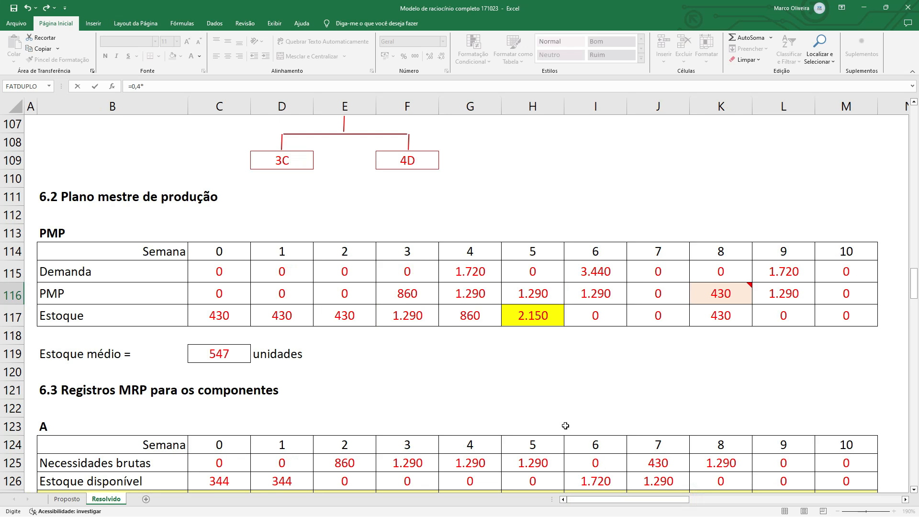
scroll(565, 426, up, 14)
scroll(565, 426, up, 14)
click(392, 237)
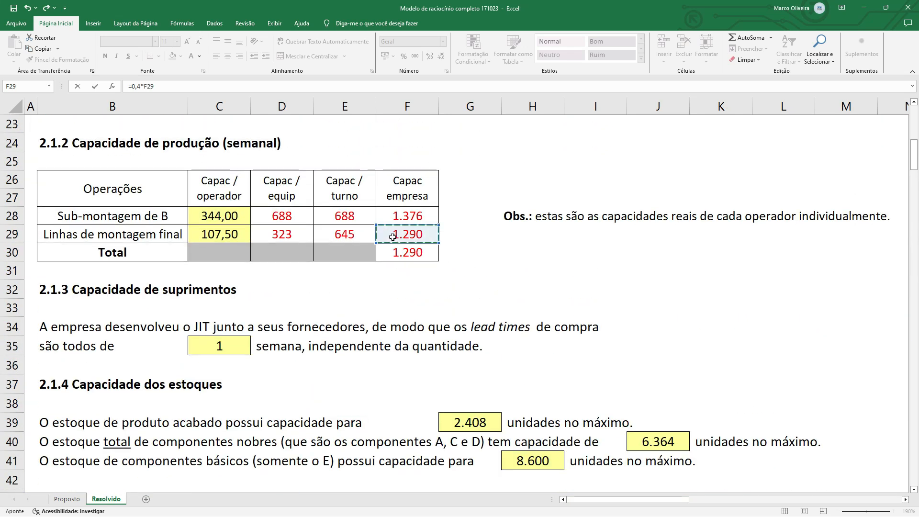
key(Return)
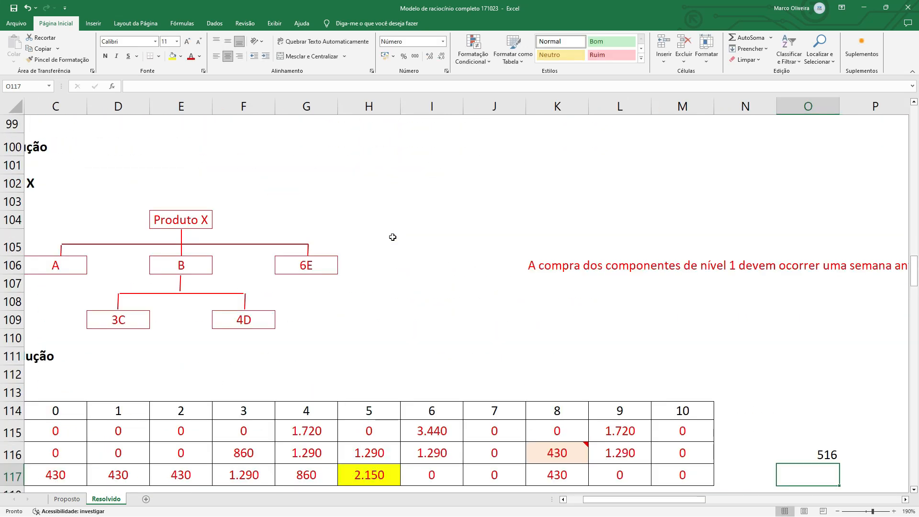
Step: Compare the week 8 PMP quantity with the reduced week 8 capacity calculated beside the schedule
key(Down)
key(Down)
key(Down)
key(Down)
key(Up)
key(Up)
key(Up)
key(Up)
key(Up)
key(Up)
key(Down)
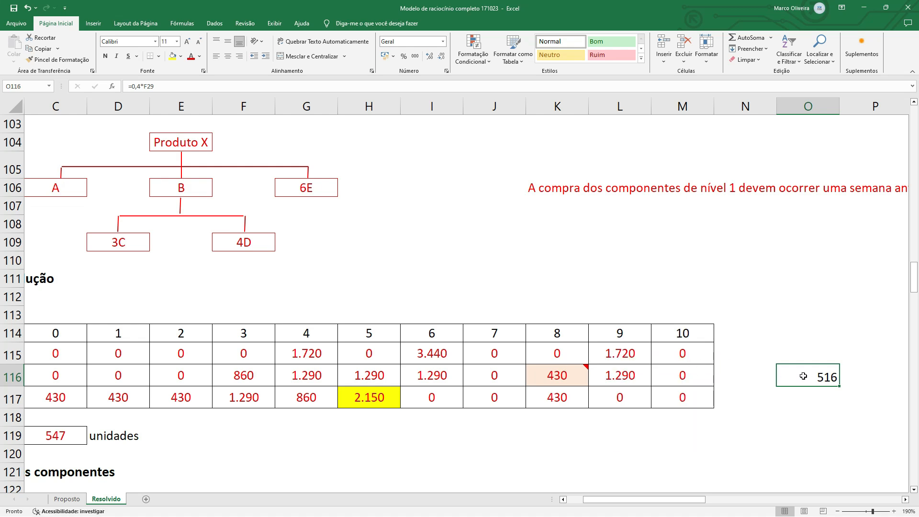
click(565, 376)
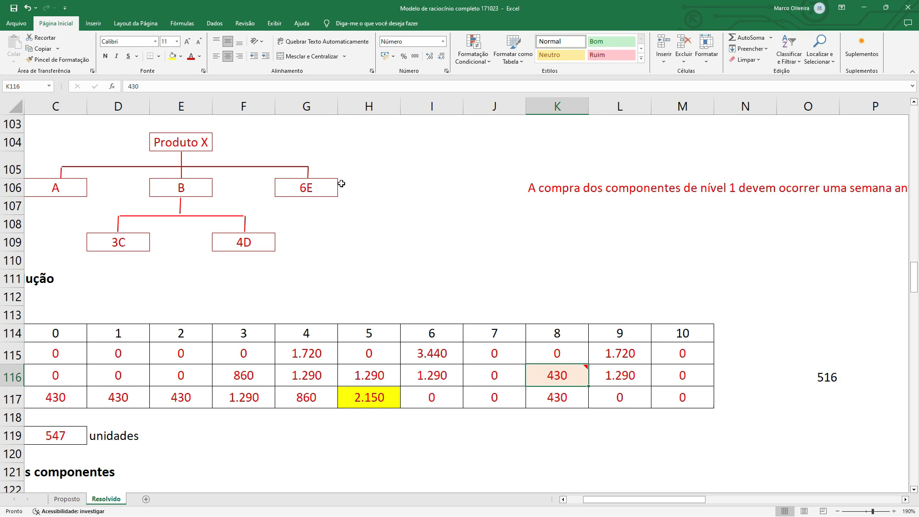
Step: Review the Demanda, PMP and Estoque rows of the master schedule, including the week 8 PMP quantity
key(Left)
key(Left)
key(Left)
key(Left)
key(Left)
key(Left)
key(Left)
key(Left)
key(Left)
key(Left)
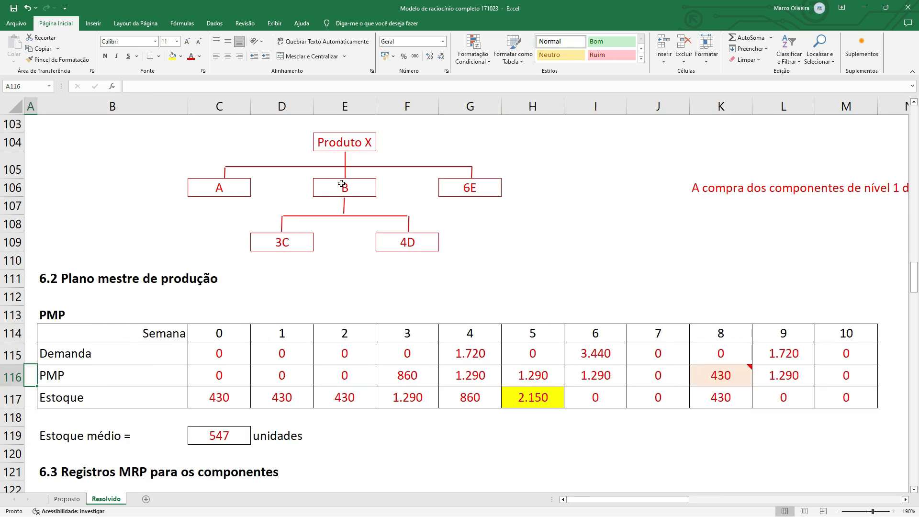
scroll(825, 317, down, 2)
click(914, 102)
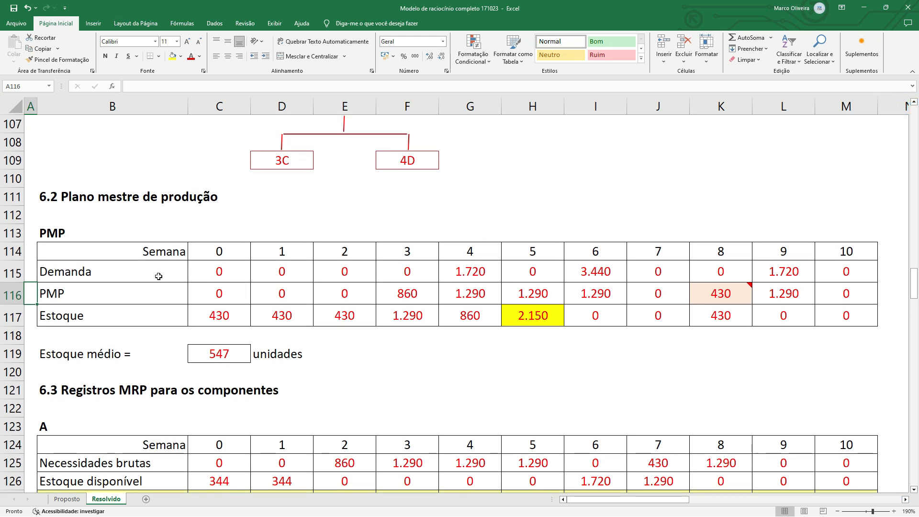
click(10, 271)
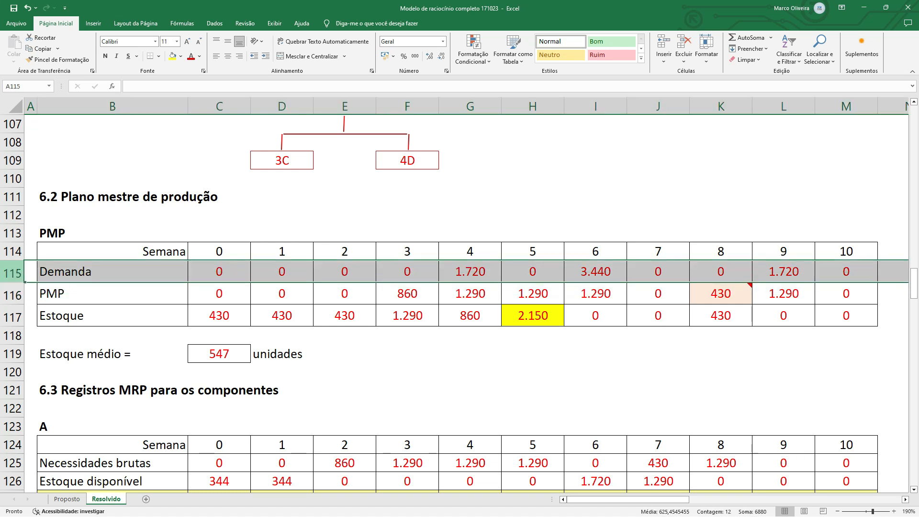
click(10, 295)
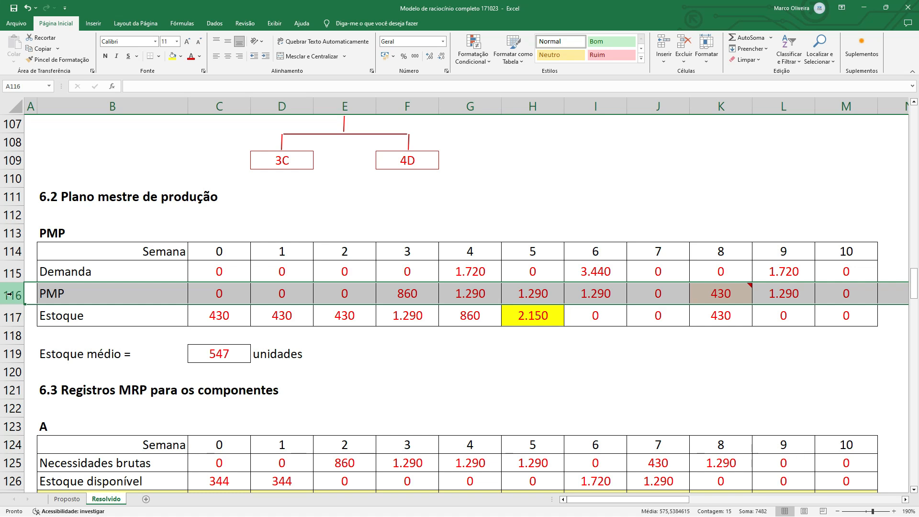
click(721, 293)
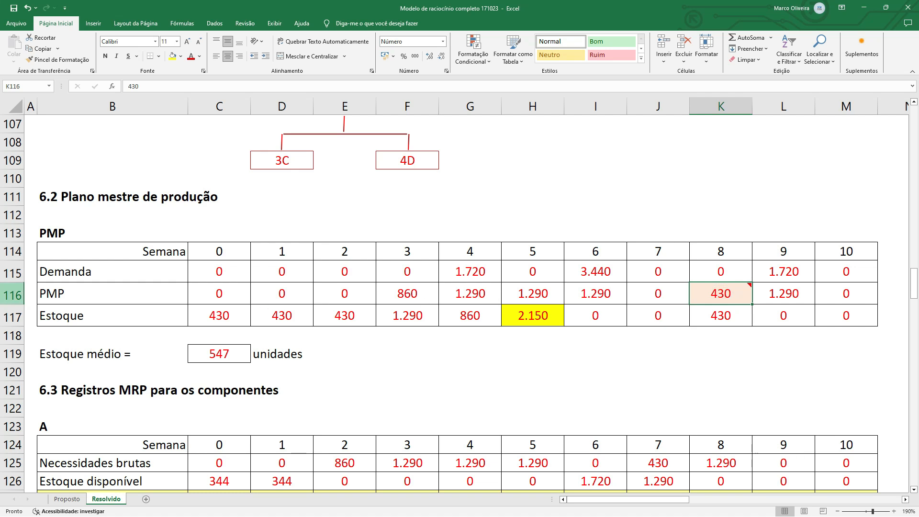
click(10, 316)
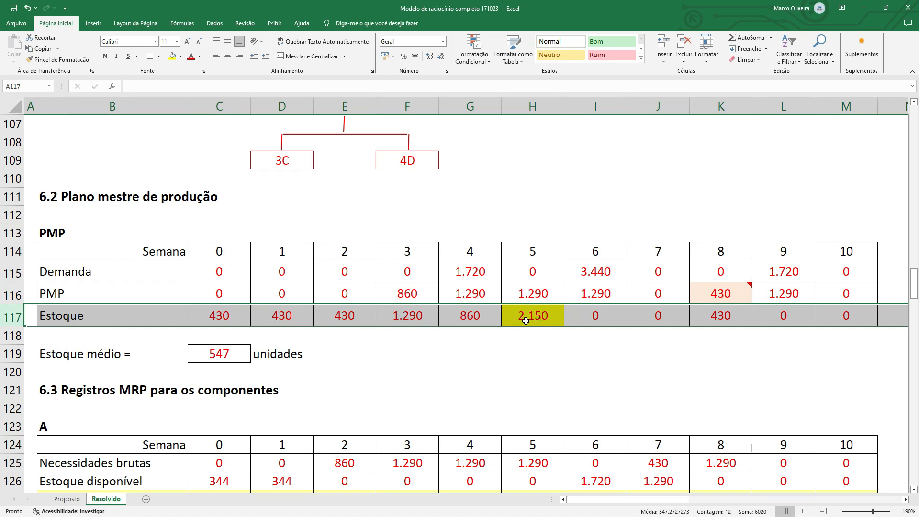
Step: Check the average stock and the week 5 stock, and look over the whole master schedule block
click(203, 350)
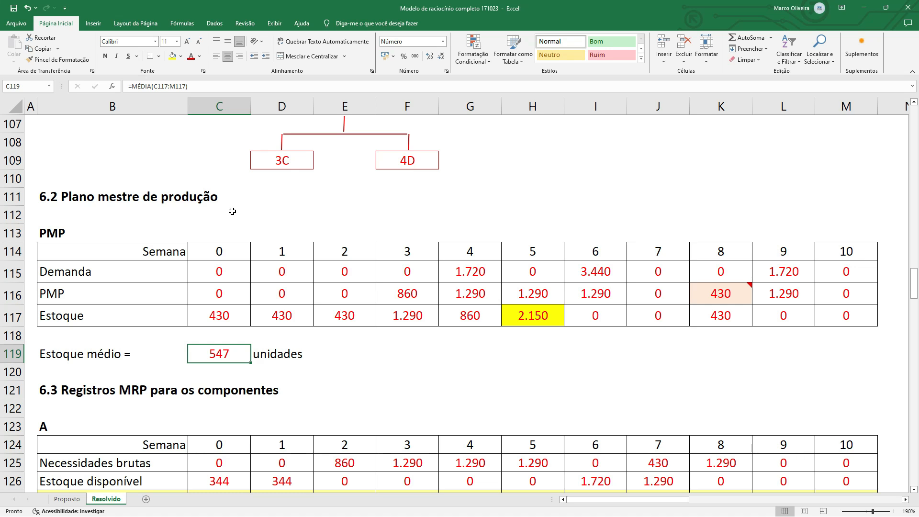
click(530, 320)
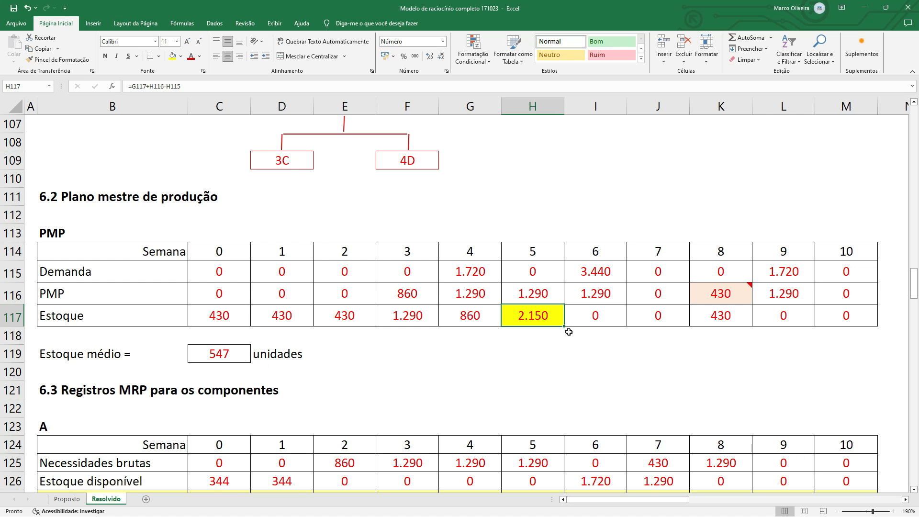
click(212, 357)
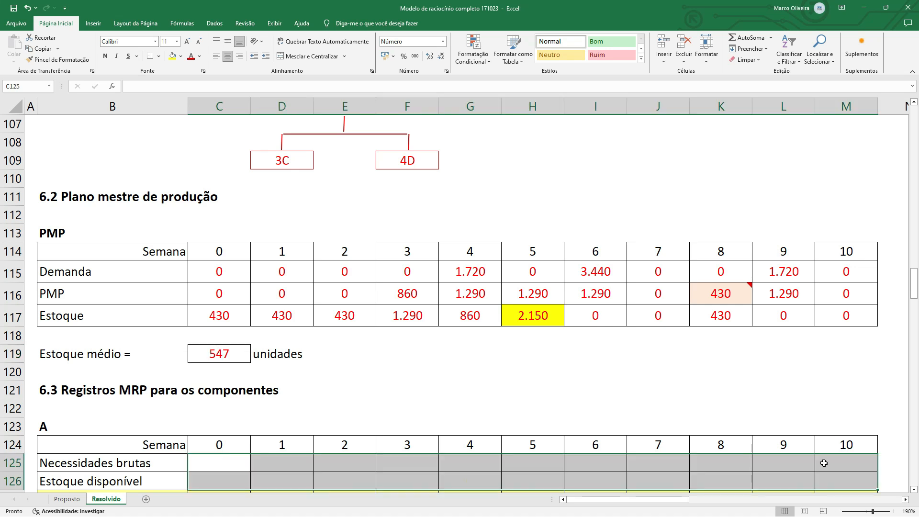
click(146, 355)
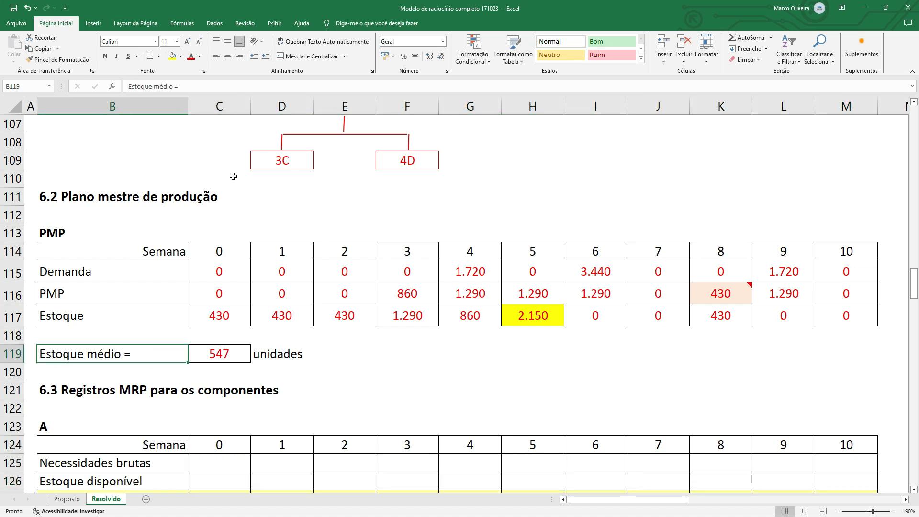
drag(229, 177, 863, 368)
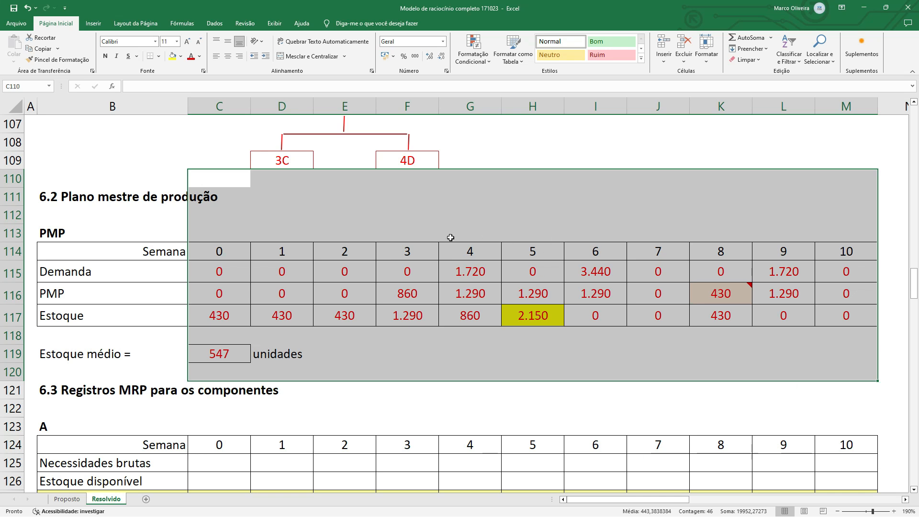
drag(45, 233, 865, 354)
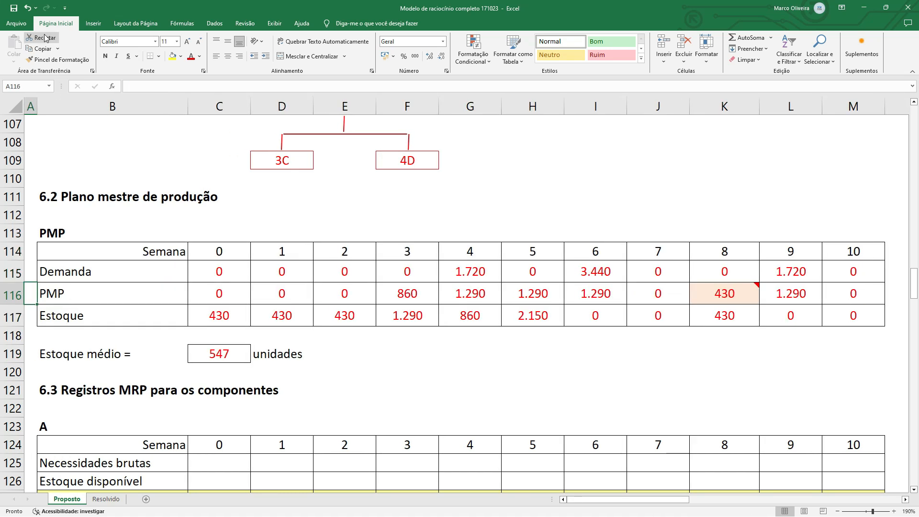
Step: Examine the week columns of the schedule on the Proposto sheet, and its solved version with notes on the Resolvido sheet
key(Right)
key(Right)
key(Right)
key(Right)
key(Right)
key(Right)
key(Right)
key(Right)
key(Right)
key(Right)
key(Left)
key(Left)
click(105, 499)
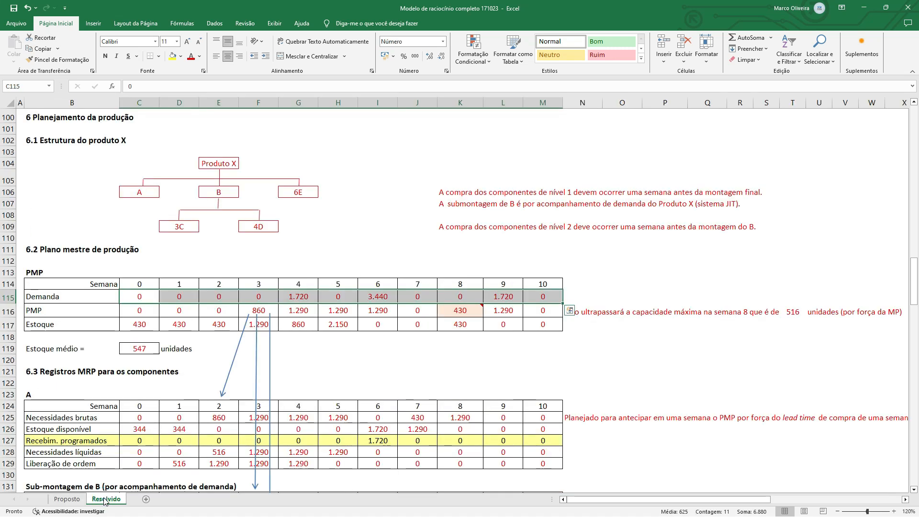
Step: Compare the average stock on the Proposto sheet with the finished-product average stock limit in section 2.3
click(67, 499)
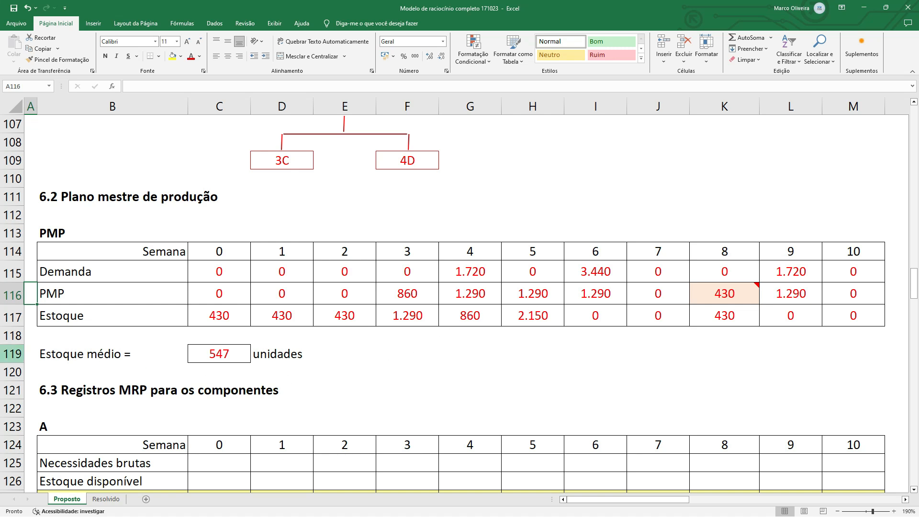
click(12, 354)
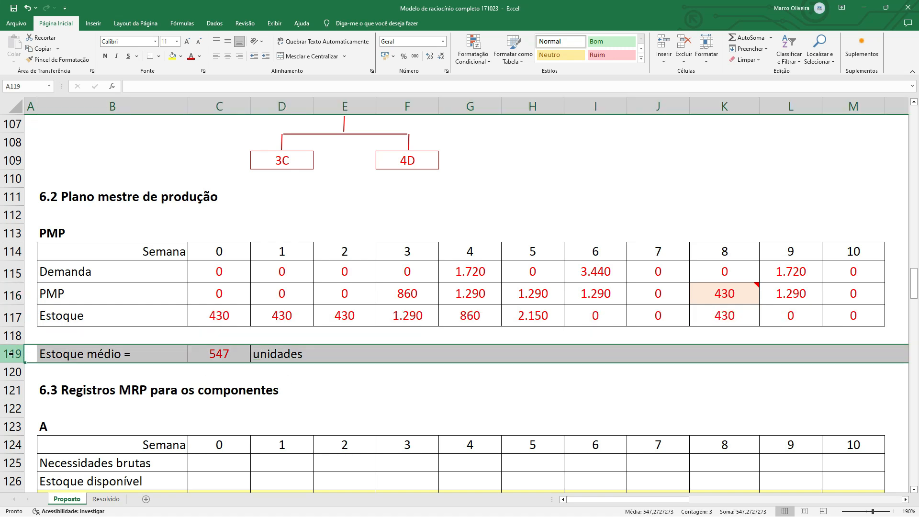
click(107, 499)
click(68, 500)
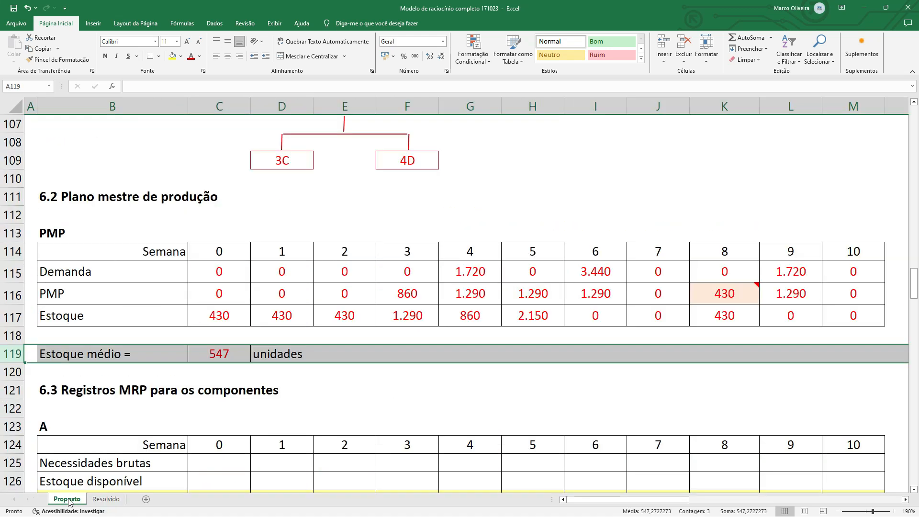
key(Page_Up)
key(Page_Up)
key(Page_Up)
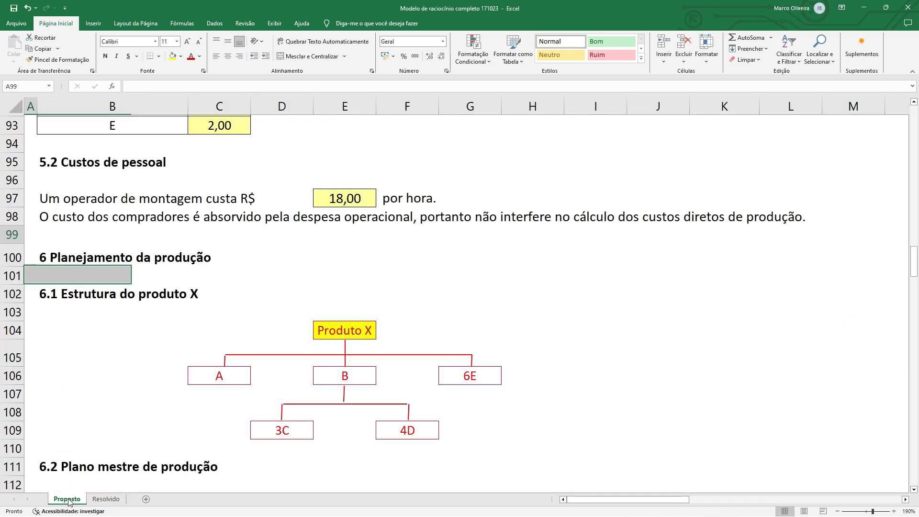
scroll(386, 335, down, 1)
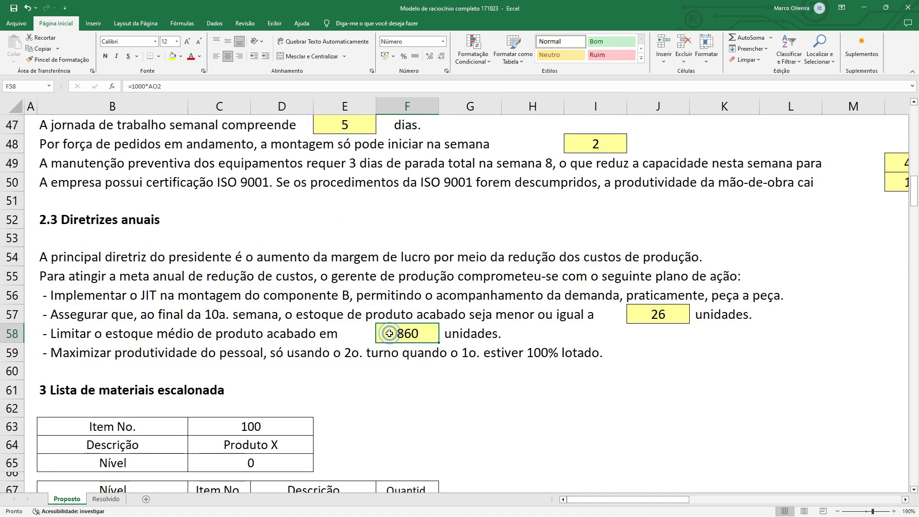
click(7, 334)
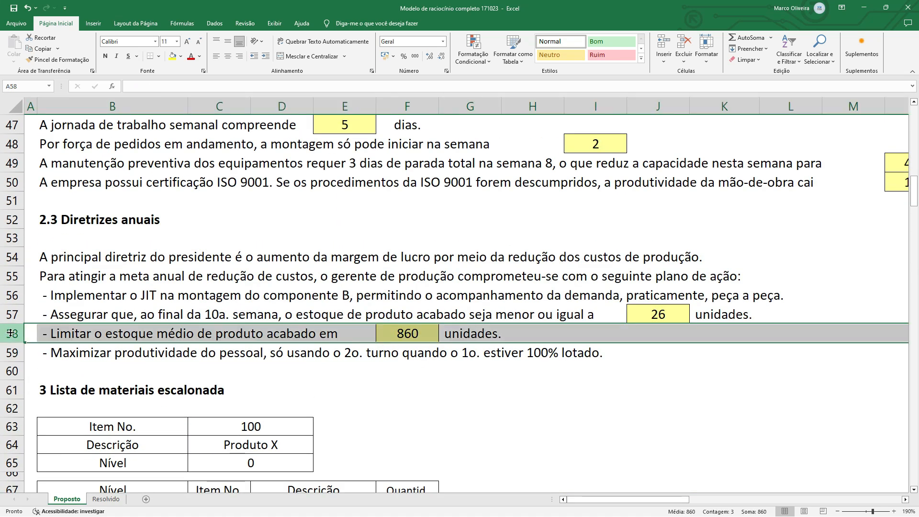
Step: Look over the component MRP records in section 6.3 and the personnel requirement tables in section 6.4 of the Proposto sheet
key(Page_Down)
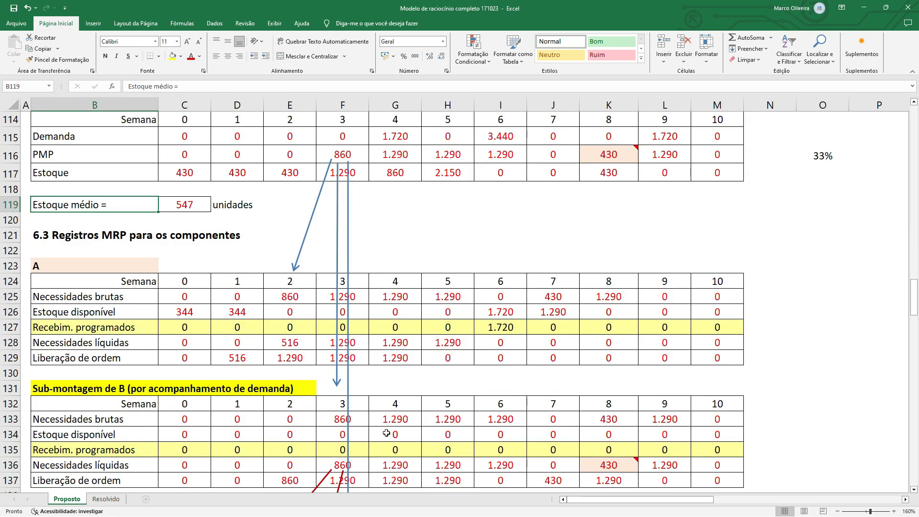
scroll(386, 433, down, 9)
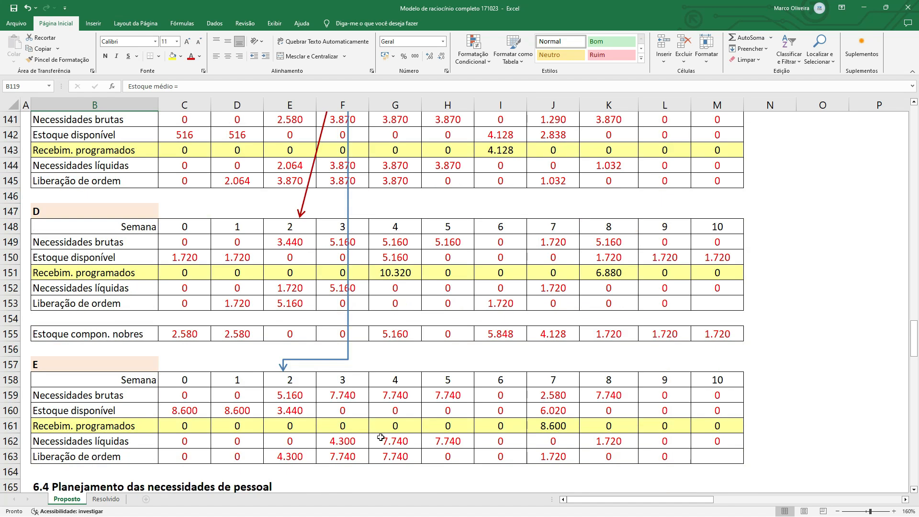
scroll(381, 437, down, 10)
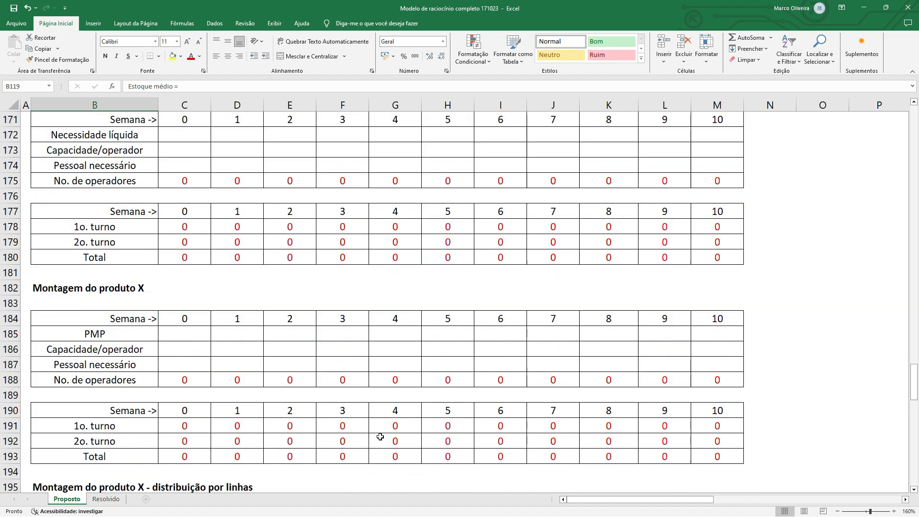
scroll(381, 437, down, 3)
scroll(379, 436, up, 20)
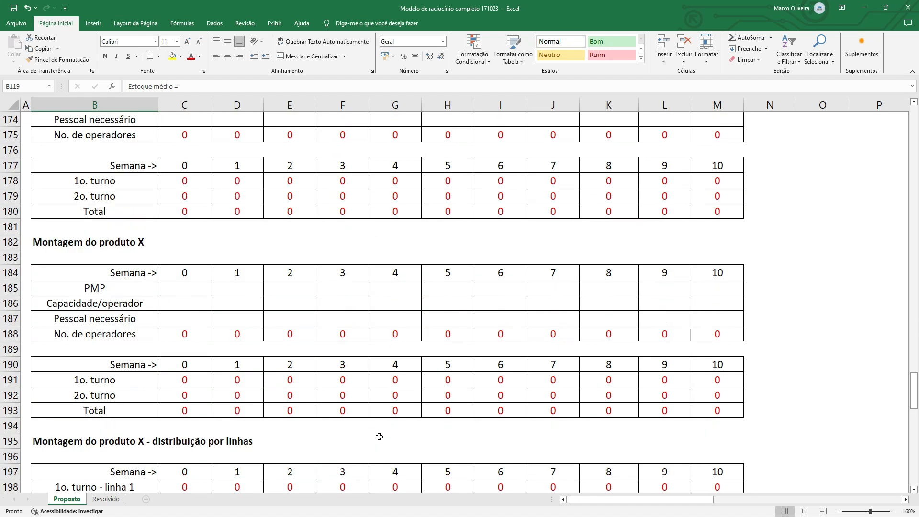
scroll(379, 437, up, 20)
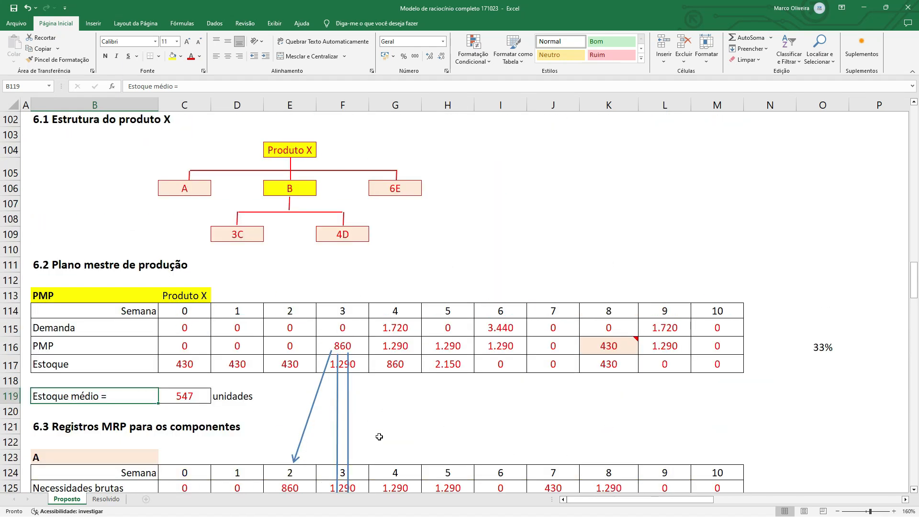